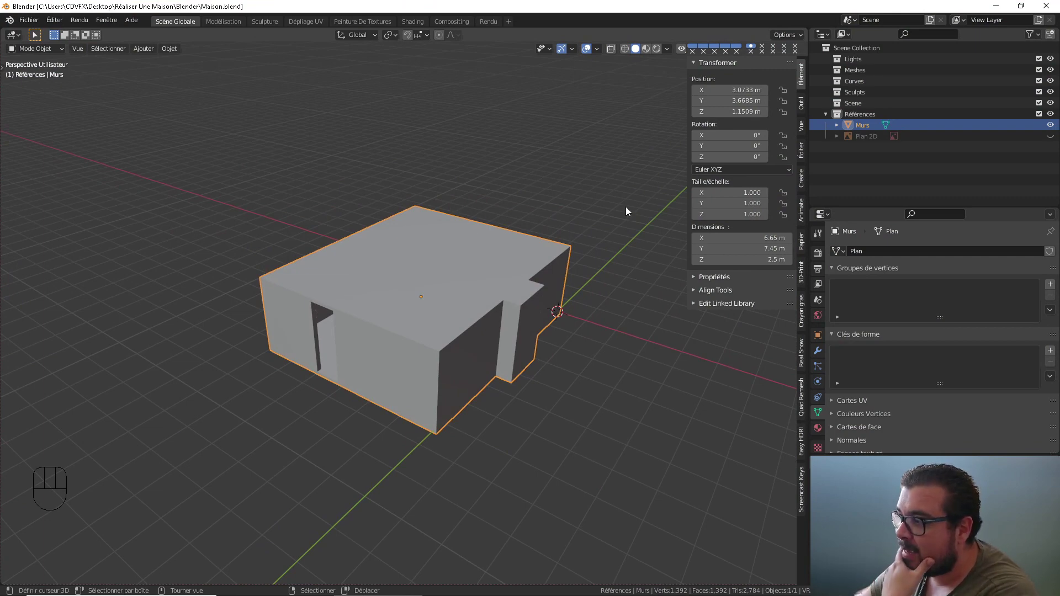
Hide the sidebar, enter Edit Mode on the Murs object and deselect all of its faces
{"action": "key", "text": "n"}
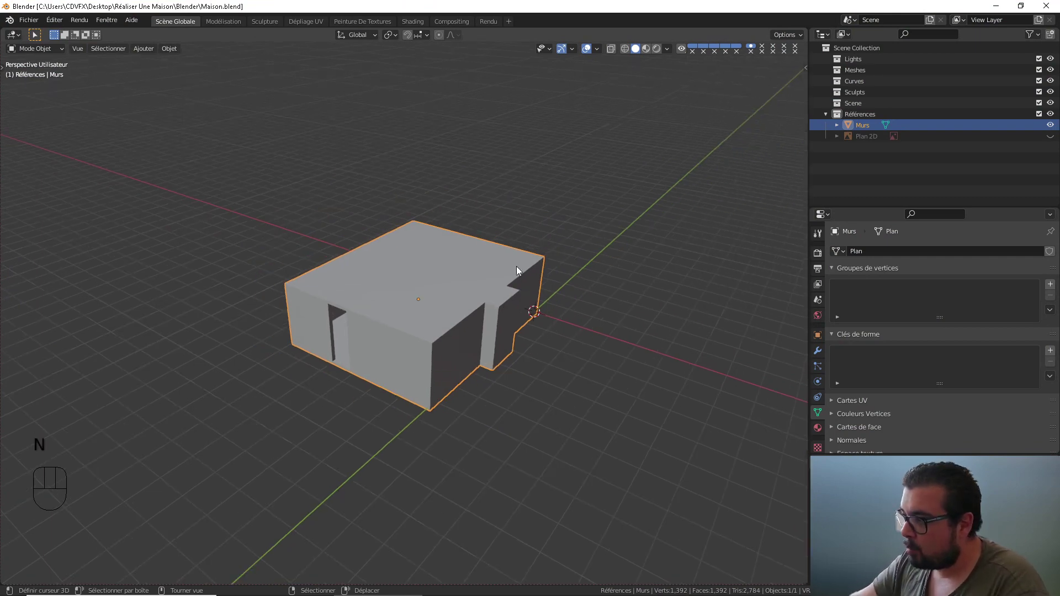
{"action": "scroll", "coordinate": [515, 267], "scroll_direction": "up", "scroll_amount": 2}
{"action": "middle_click_drag", "start_coordinate": [428, 233], "coordinate": [432, 198]}
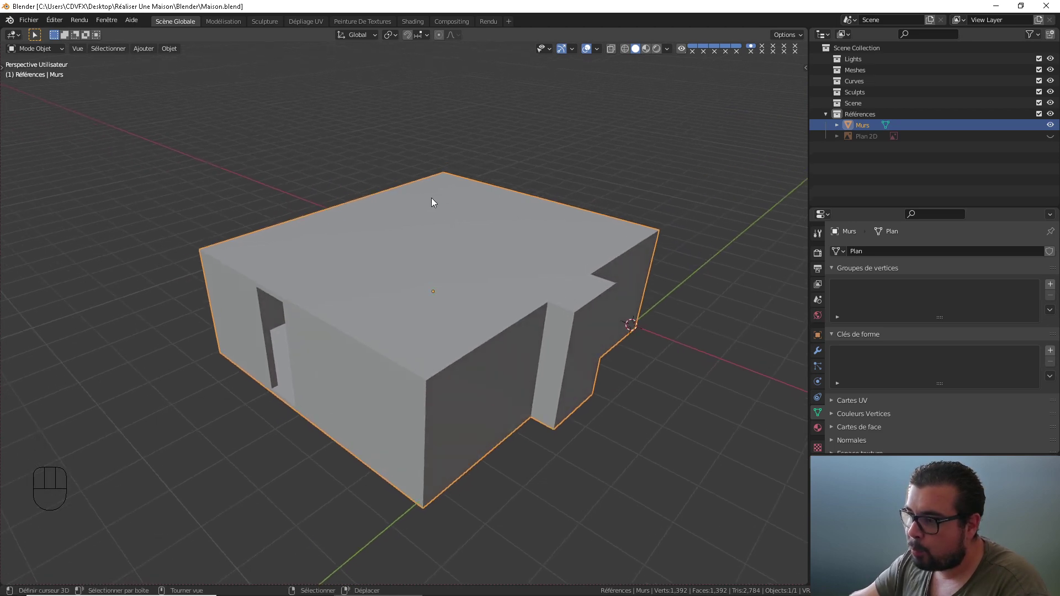
{"action": "scroll", "coordinate": [545, 306], "scroll_direction": "up", "scroll_amount": 2}
{"action": "key", "text": "Tab"}
{"action": "scroll", "coordinate": [478, 220], "scroll_direction": "down", "scroll_amount": 1}
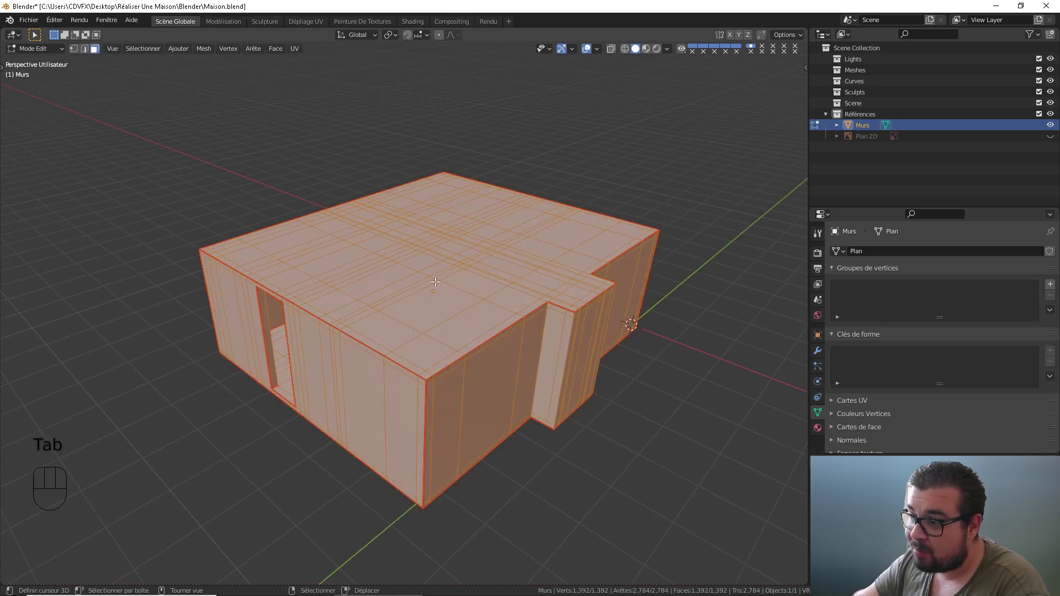
{"action": "scroll", "coordinate": [435, 281], "scroll_direction": "up", "scroll_amount": 1}
{"action": "key", "text": "a"}
{"action": "left_click", "coordinate": [456, 204]}
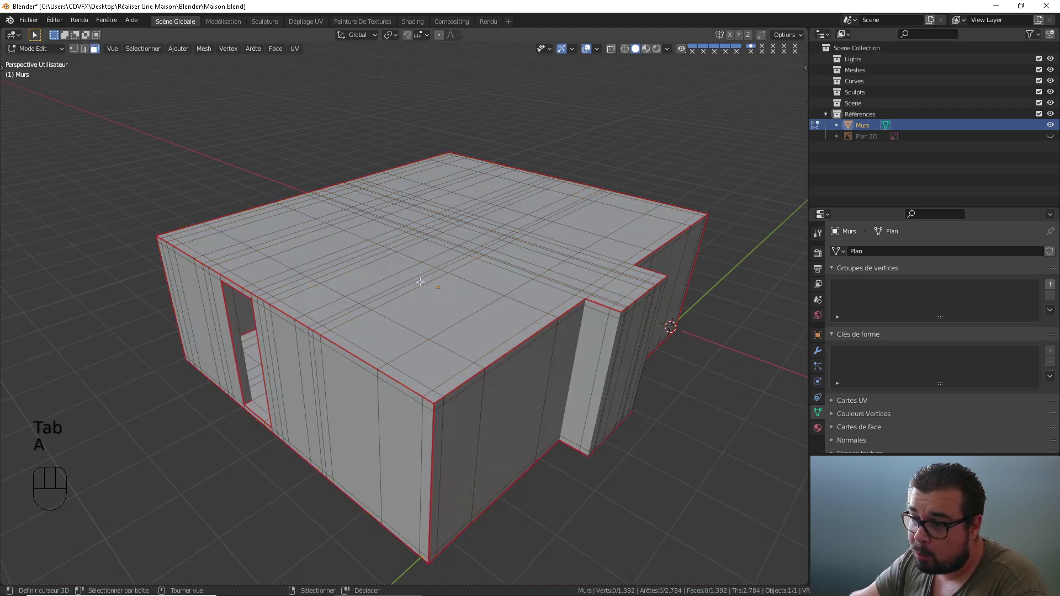
Create a new material on the Murs object and name it M_Annulation
{"action": "scroll", "coordinate": [419, 282], "scroll_direction": "down", "scroll_amount": 3}
{"action": "middle_click_drag", "start_coordinate": [442, 285], "coordinate": [438, 220]}
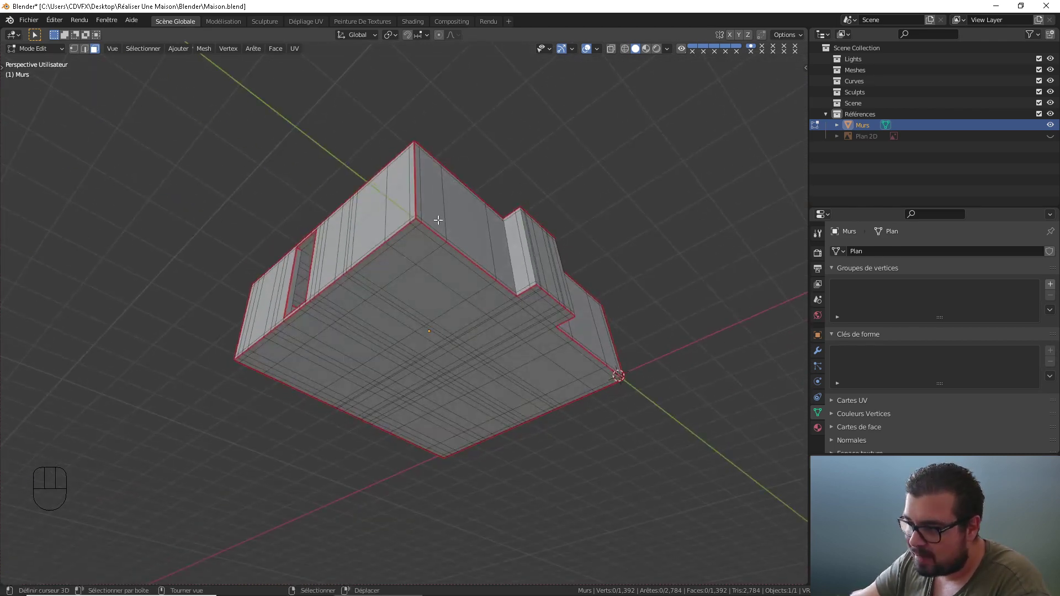
{"action": "left_click", "coordinate": [817, 428]}
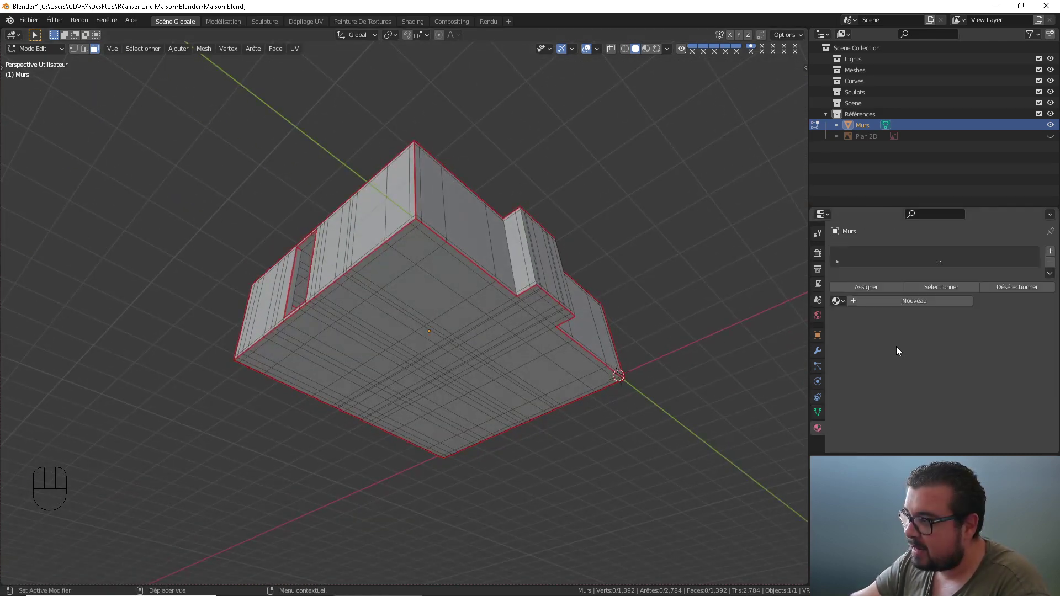
{"action": "left_click", "coordinate": [900, 300]}
{"action": "left_click", "coordinate": [895, 300]}
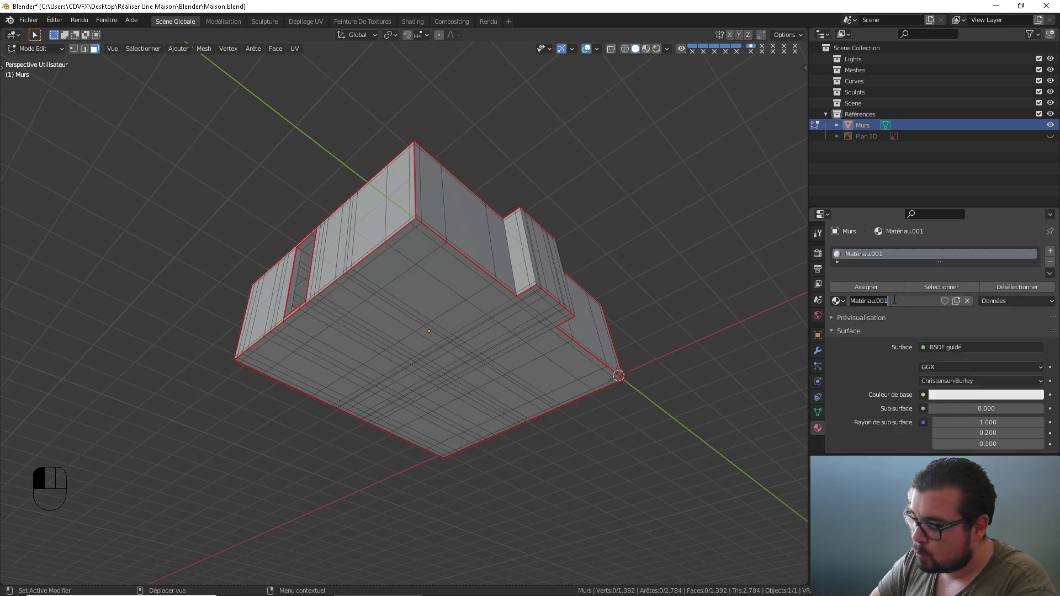
{"action": "type", "text": "M"}
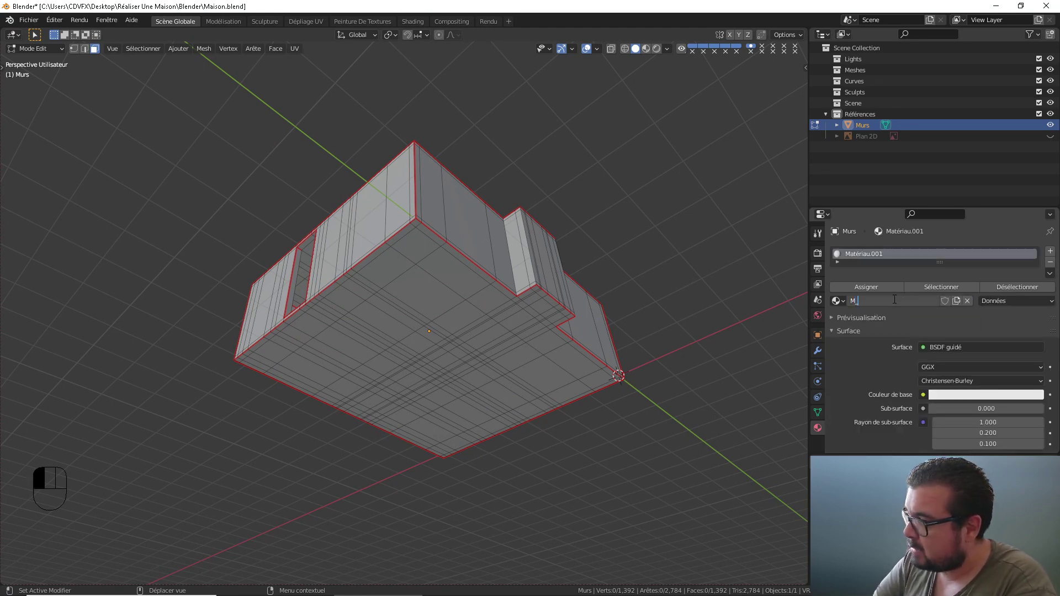
{"action": "type", "text": "_Annulation"}
{"action": "key", "text": "Return"}
Switch to the UV editing workspace and select the building's whole top and underside surfaces as linked faces delimited by seams
{"action": "middle_click_drag", "start_coordinate": [500, 238], "coordinate": [456, 286]}
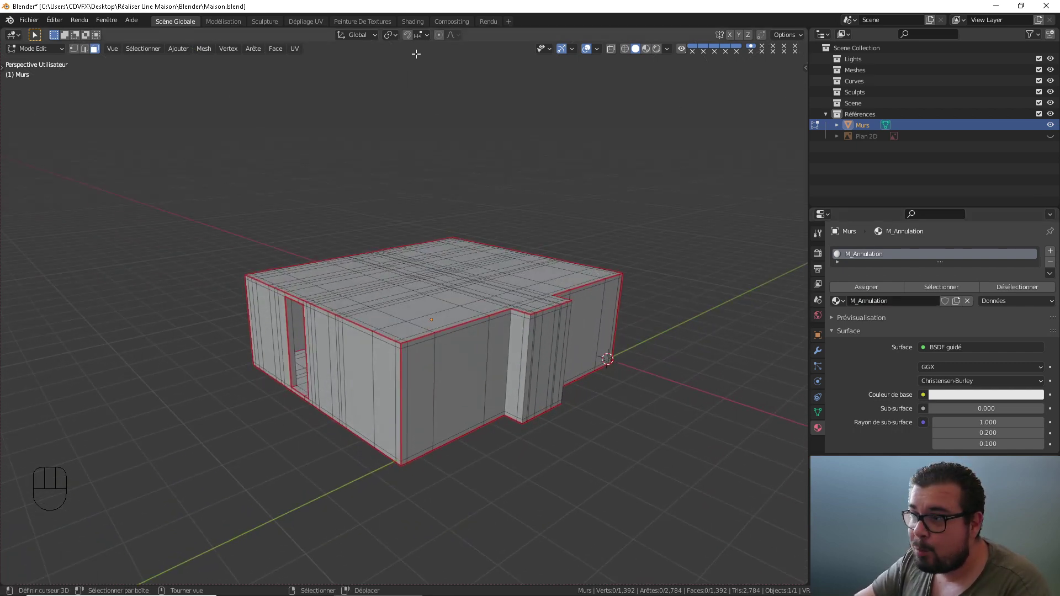
{"action": "left_click", "coordinate": [315, 22]}
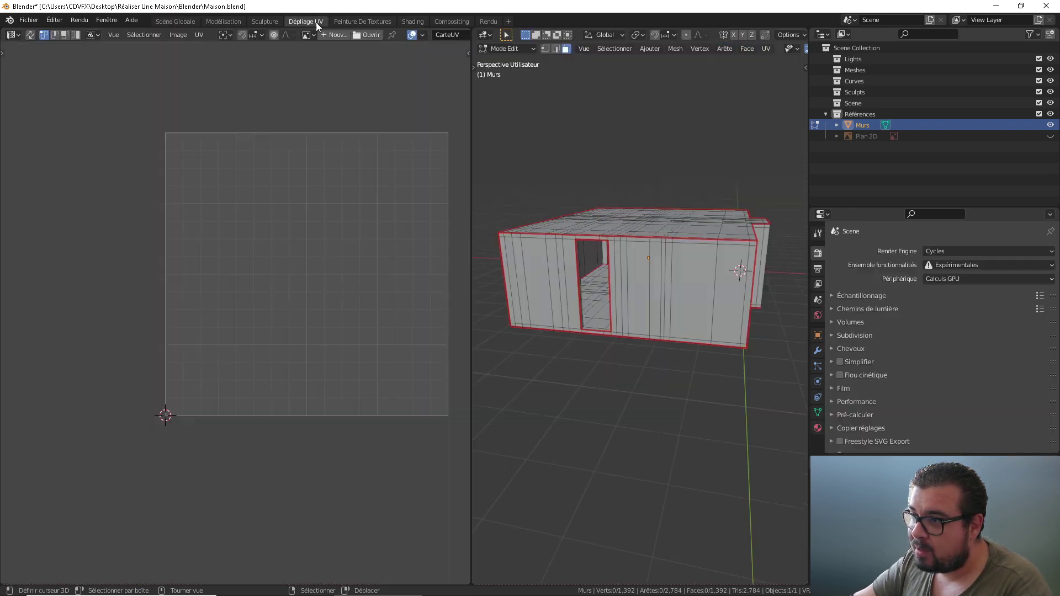
{"action": "mouse_move", "coordinate": [618, 250]}
{"action": "middle_mouse_down"}
{"action": "mouse_move", "coordinate": [607, 245]}
{"action": "mouse_move", "coordinate": [616, 241]}
{"action": "middle_mouse_up"}
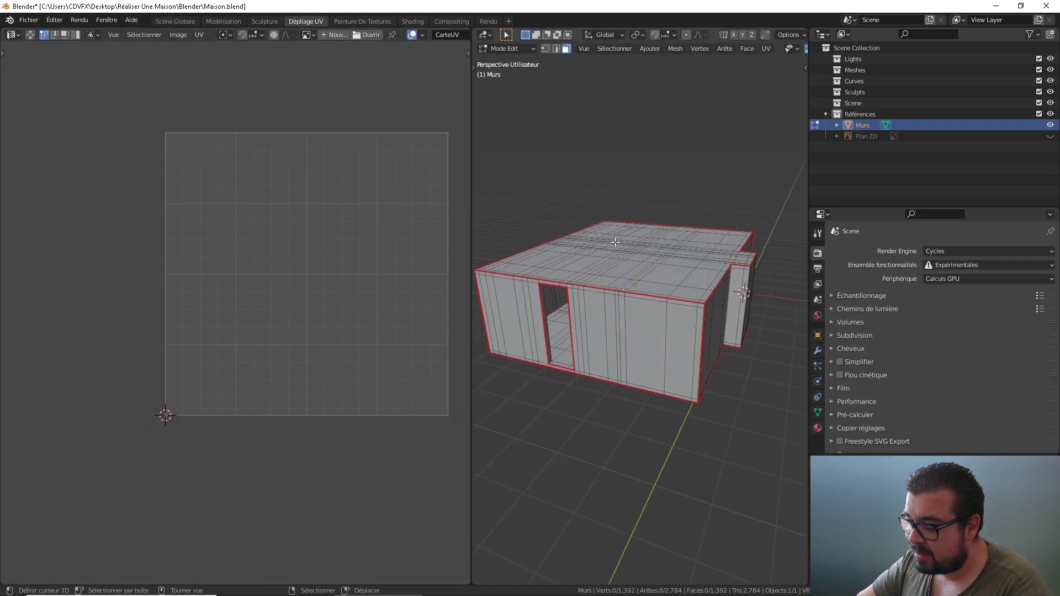
{"action": "key", "text": "l"}
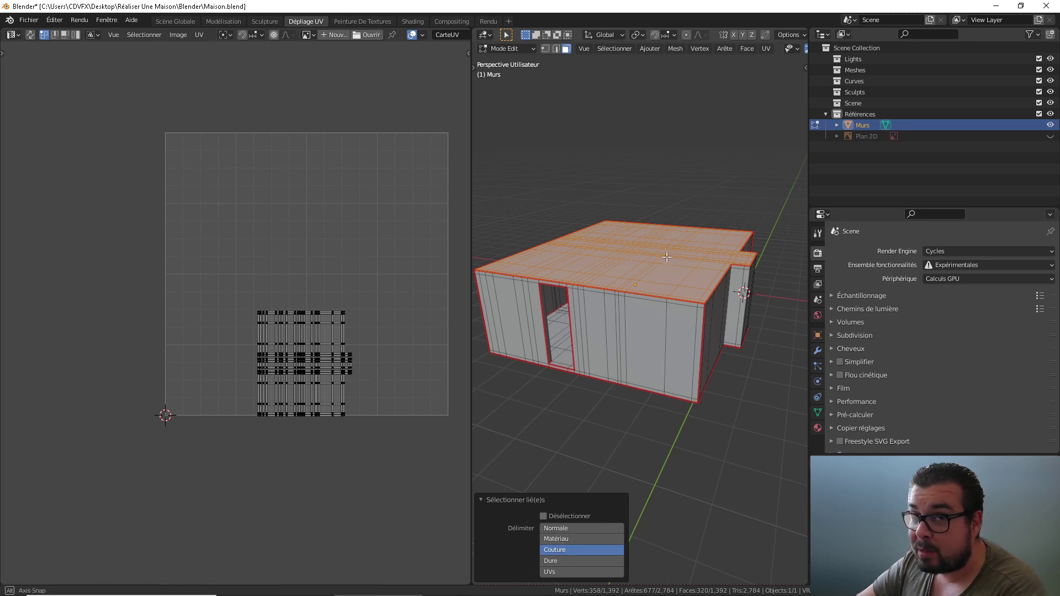
{"action": "middle_click_drag", "start_coordinate": [674, 257], "coordinate": [656, 198]}
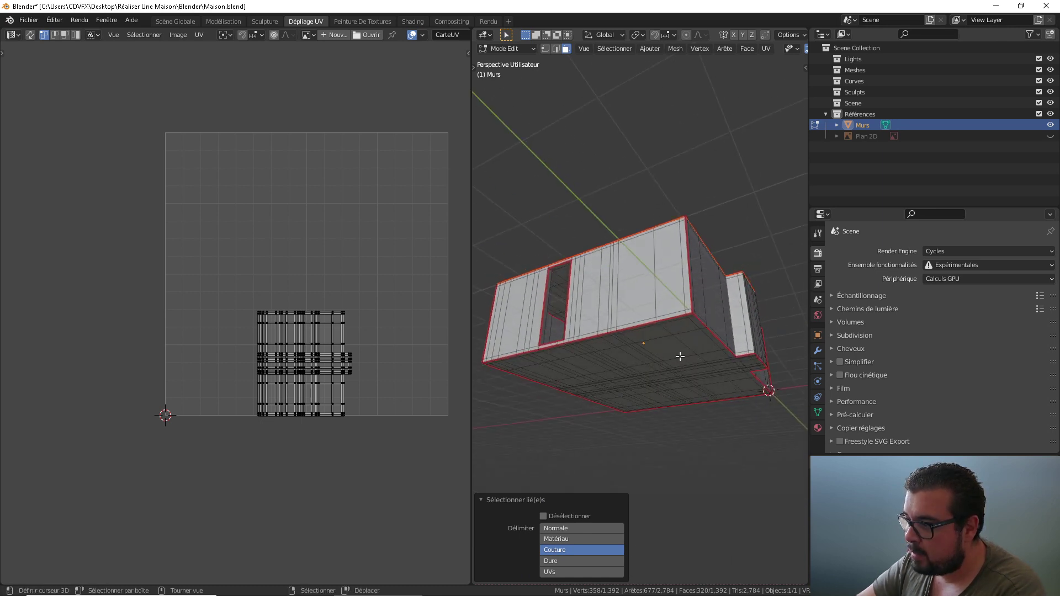
{"action": "key", "text": "l"}
{"action": "middle_click_drag", "start_coordinate": [679, 357], "coordinate": [678, 430]}
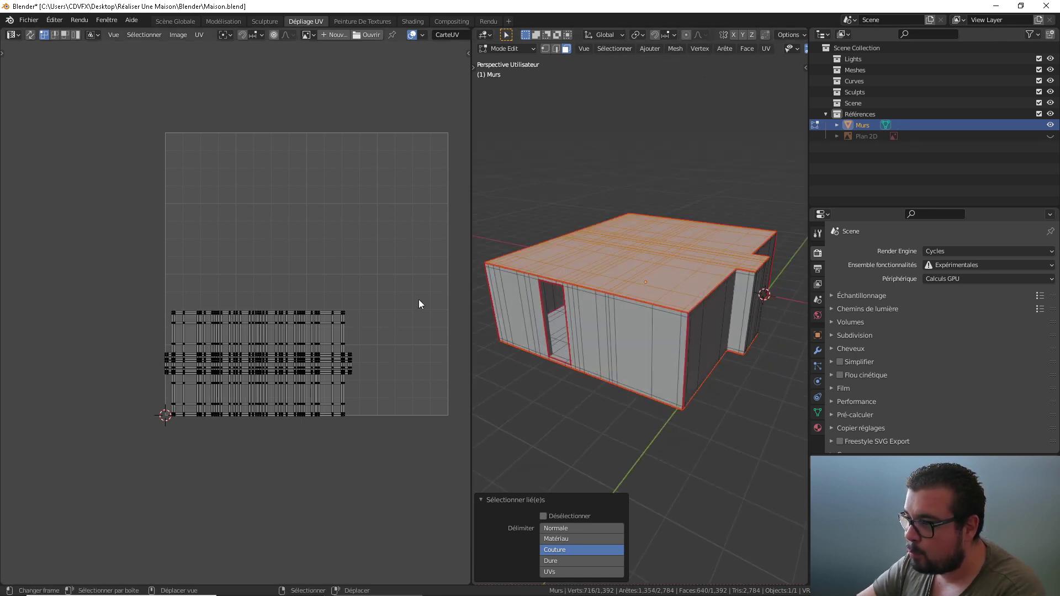
Pack the UV islands of the selected top and underside faces and assign the M_Annulation material to these faces
{"action": "key", "text": "a"}
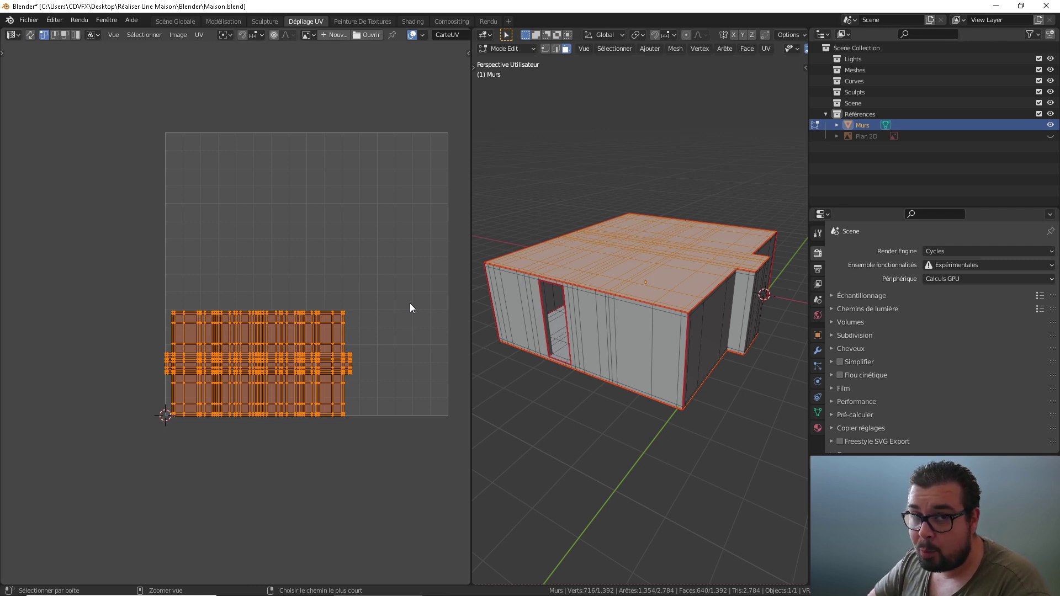
{"action": "key", "text": "ctrl+p"}
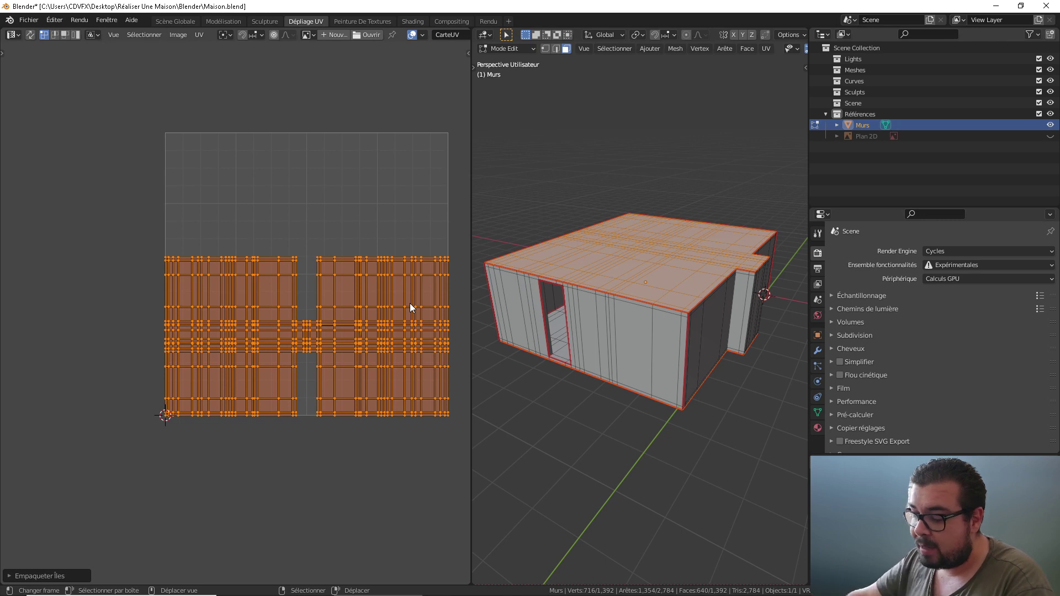
{"action": "left_click", "coordinate": [817, 427]}
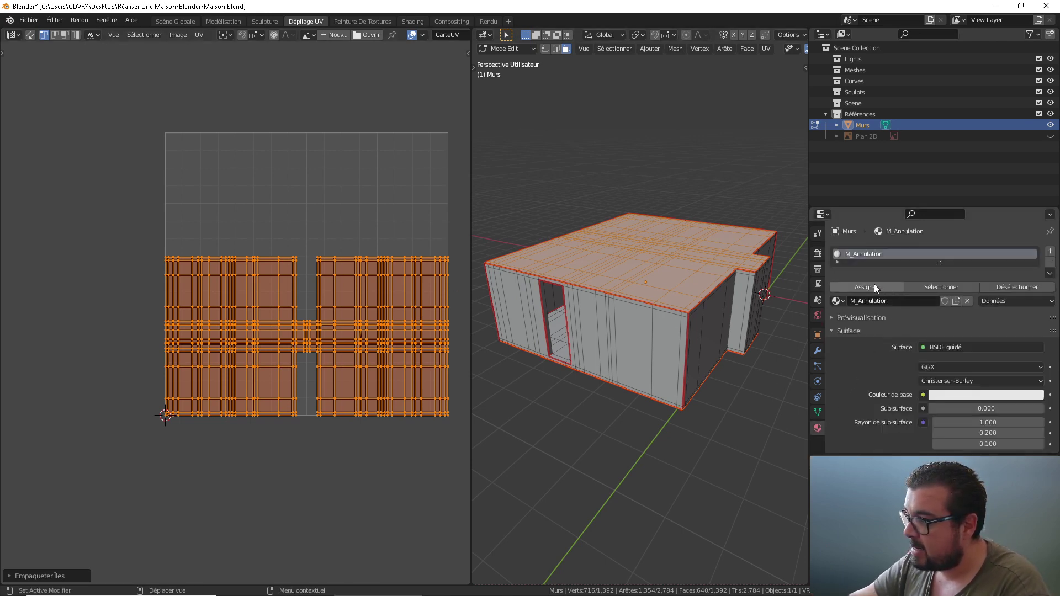
{"action": "left_click", "coordinate": [871, 287]}
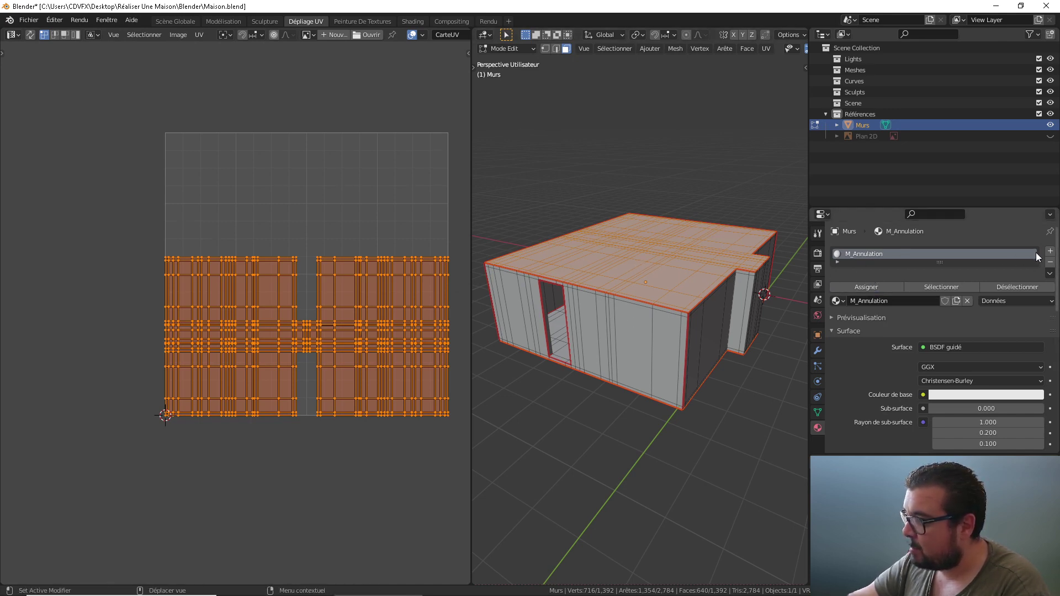
Add a second material slot to Murs with a new material named M_MursExternes
{"action": "left_click", "coordinate": [1050, 251]}
{"action": "left_click", "coordinate": [903, 323]}
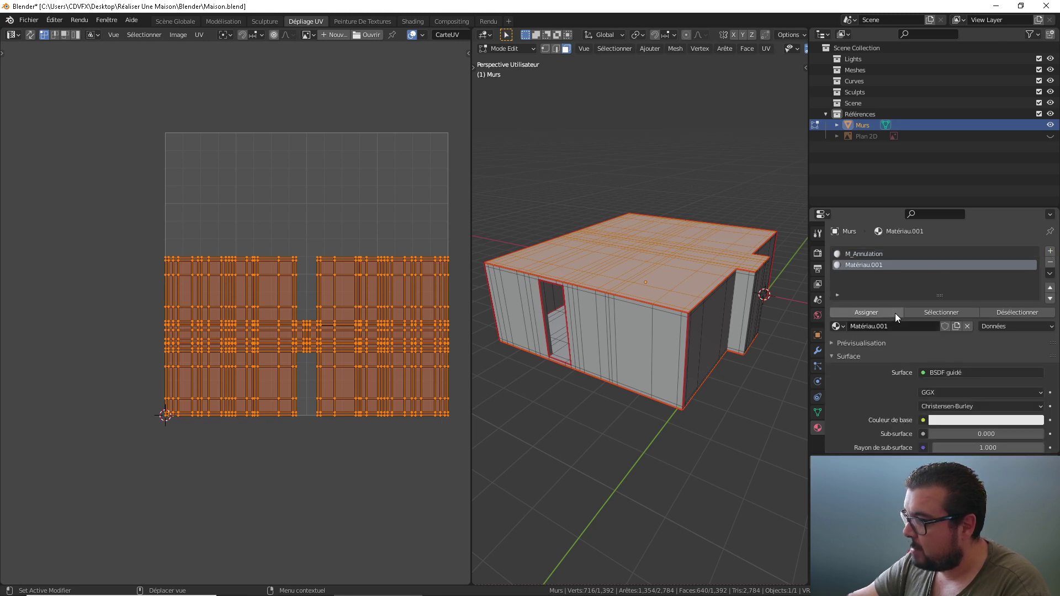
{"action": "type", "text": "M"}
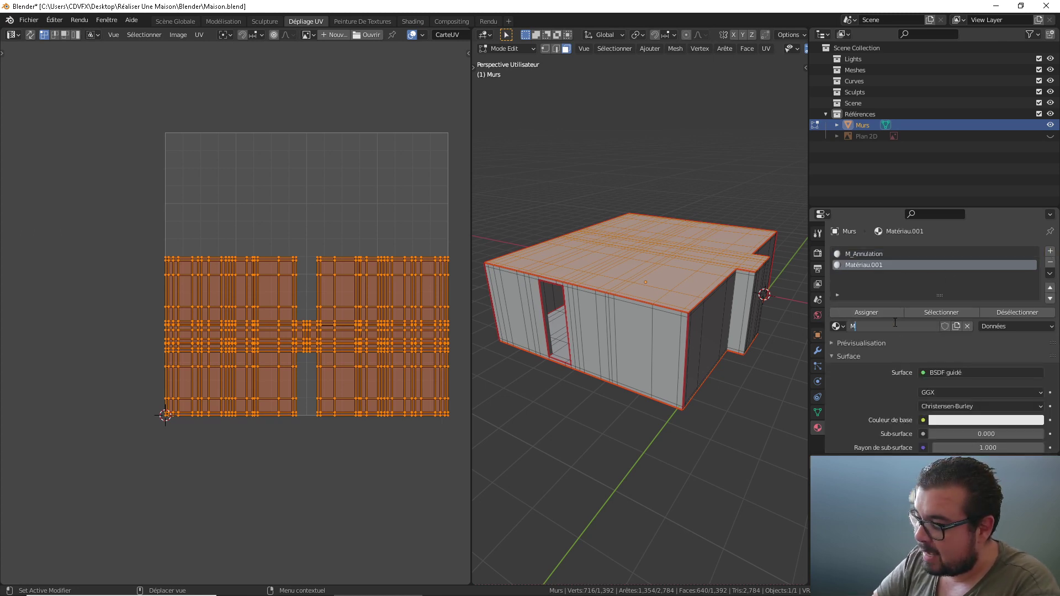
{"action": "type", "text": "_MursE"}
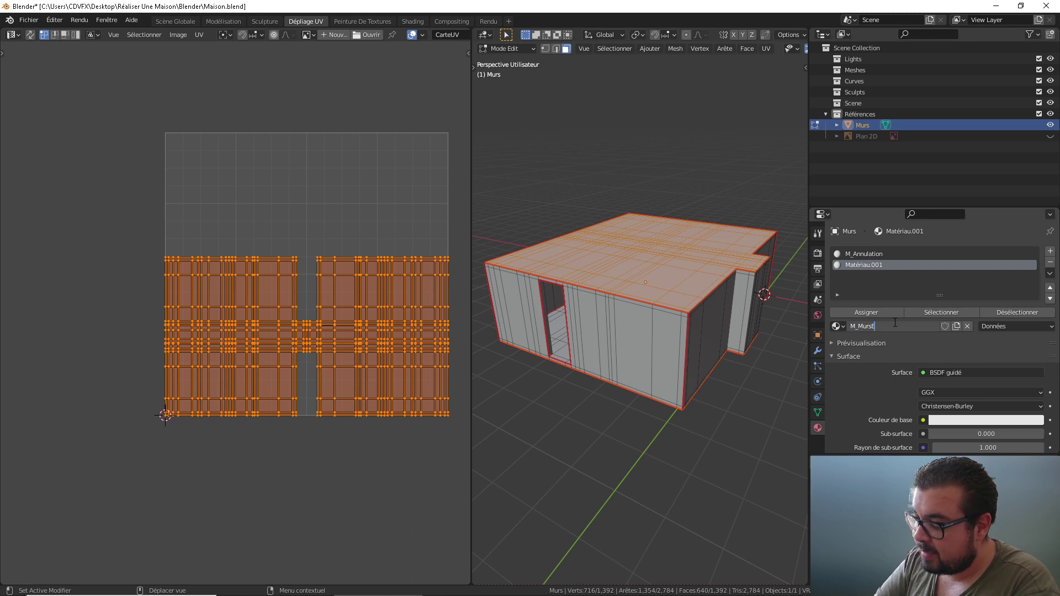
{"action": "type", "text": "xternes"}
{"action": "key", "text": "Return"}
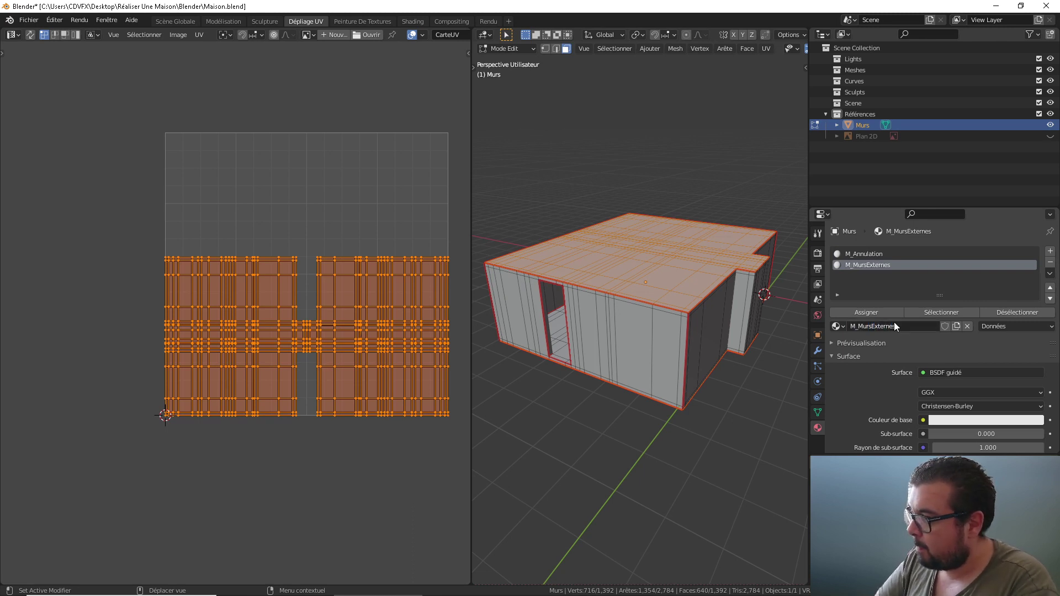
Clear the face selection and select all the exterior wall faces around the building, linked up to their seams
{"action": "key", "text": "a"}
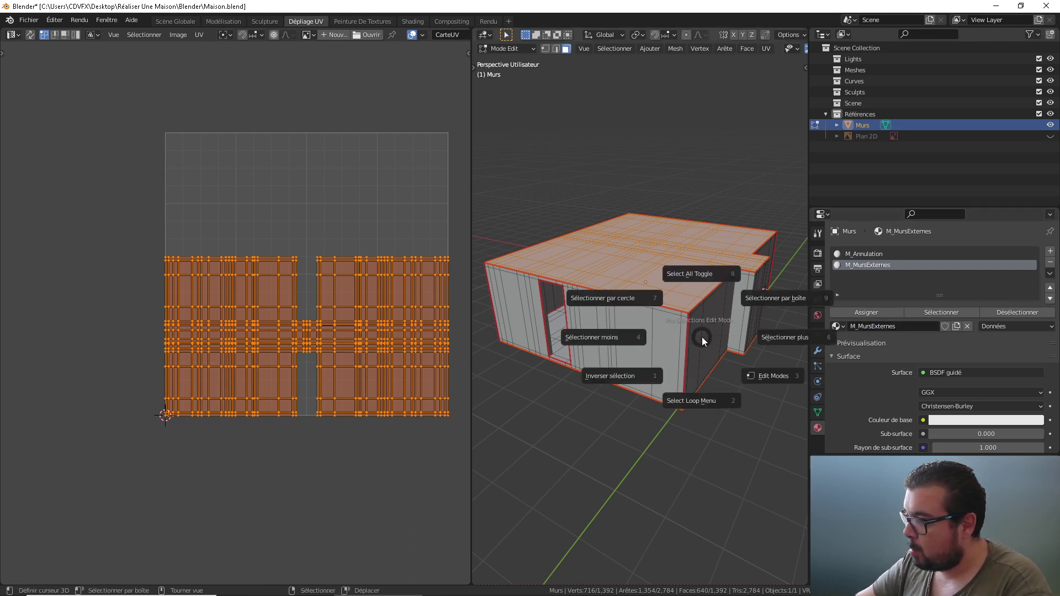
{"action": "left_click", "coordinate": [703, 273]}
{"action": "middle_click_drag", "start_coordinate": [668, 308], "coordinate": [636, 322]}
{"action": "key", "text": "l"}
{"action": "key", "text": "l"}
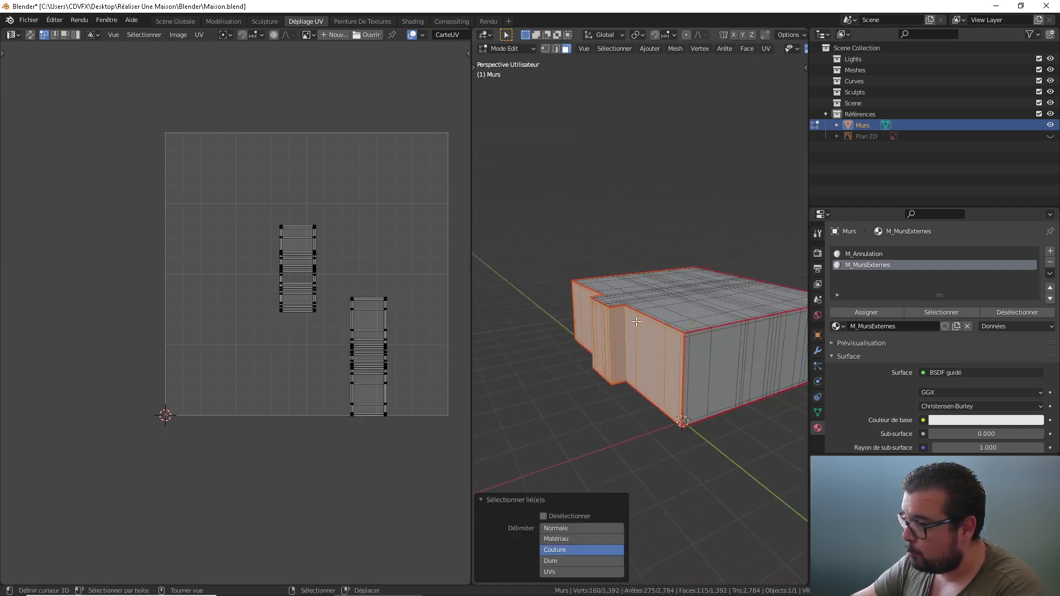
{"action": "key", "text": "l"}
{"action": "middle_click_drag", "start_coordinate": [730, 347], "coordinate": [657, 338]}
{"action": "key", "text": "l"}
Pack the UV islands of the exterior walls and assign the M_MursExternes material to them
{"action": "key", "text": "a"}
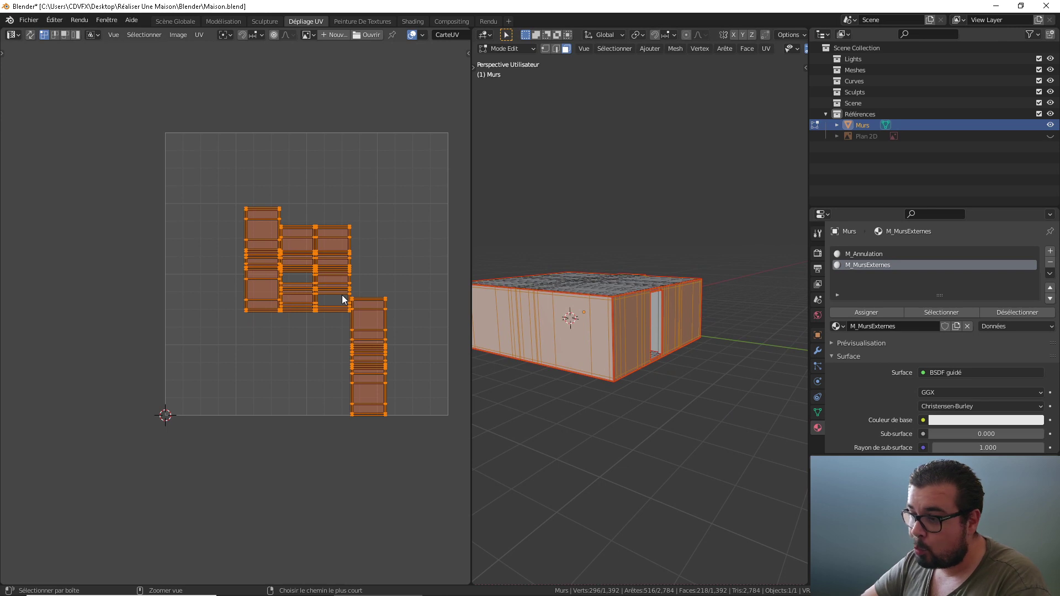
{"action": "key", "text": "ctrl+p"}
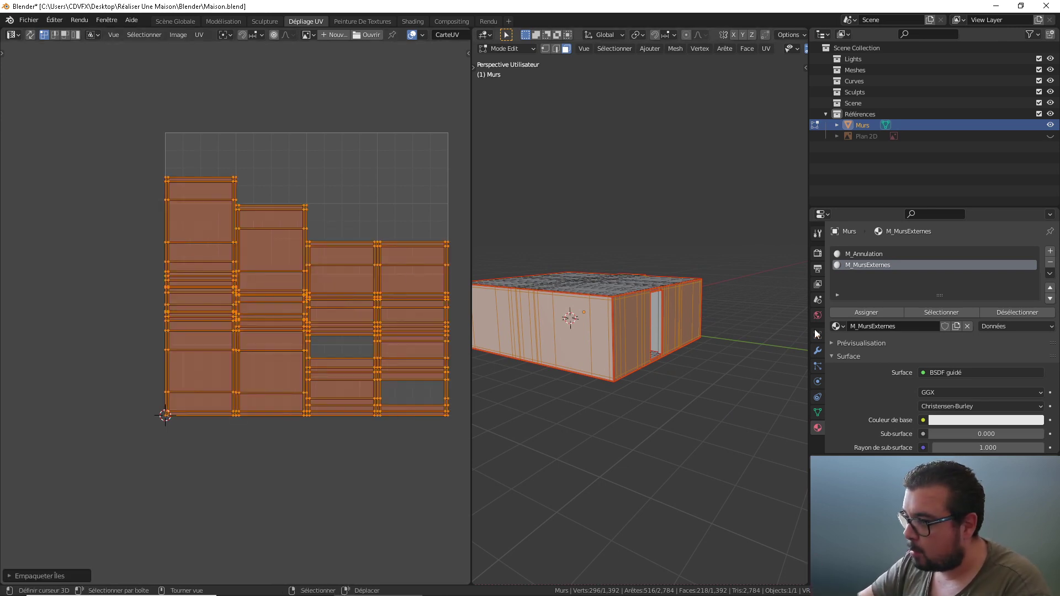
{"action": "middle_click_drag", "start_coordinate": [673, 312], "coordinate": [677, 326]}
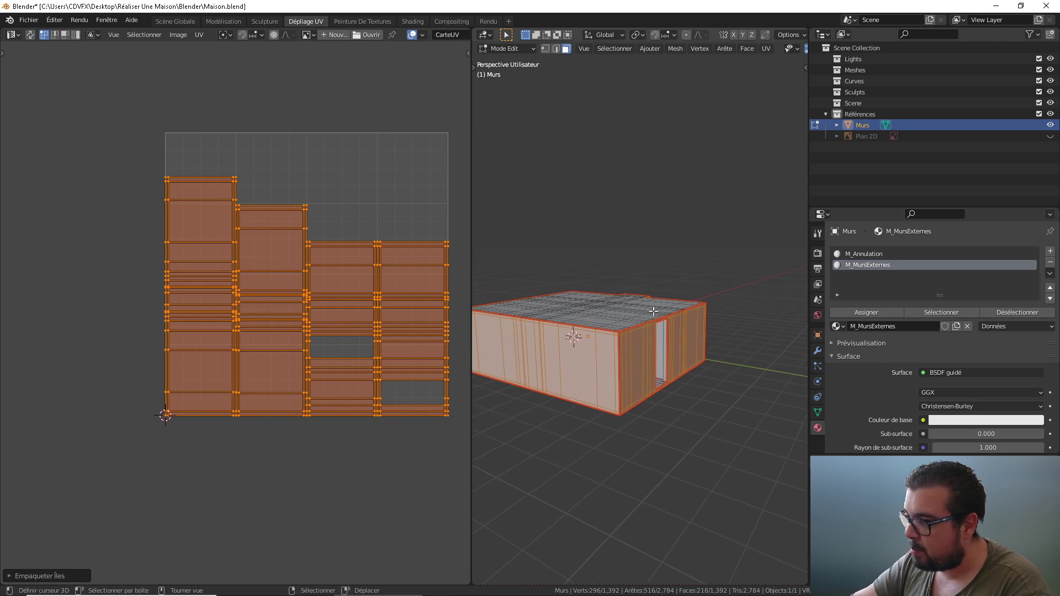
{"action": "key", "text": "z"}
{"action": "key", "text": "Escape"}
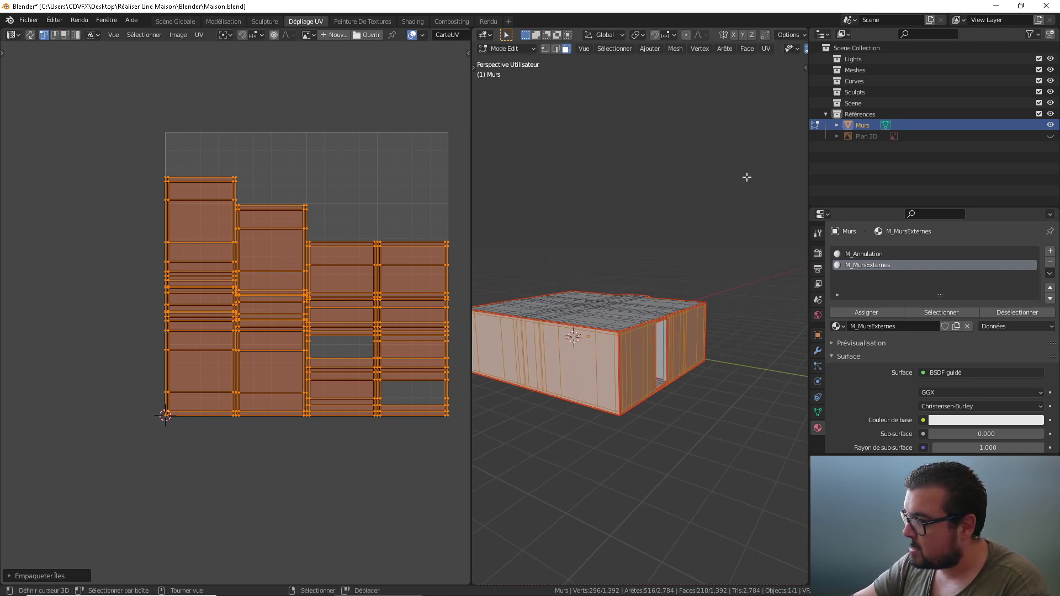
{"action": "left_click", "coordinate": [870, 313]}
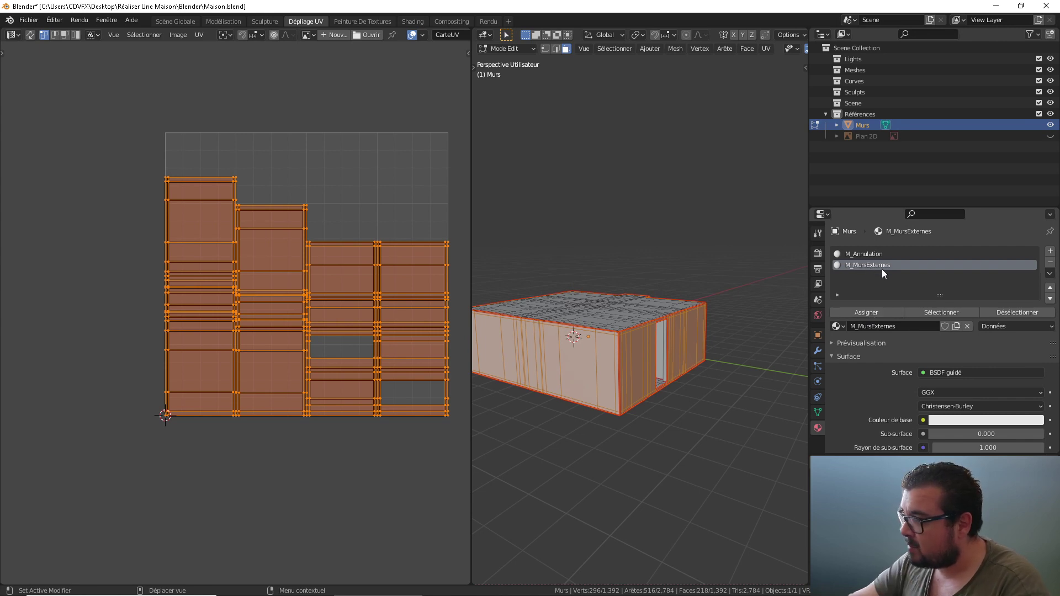
Hide the exterior wall faces, as well as the building's top and underside faces
{"action": "middle_click_drag", "start_coordinate": [682, 301], "coordinate": [662, 310]}
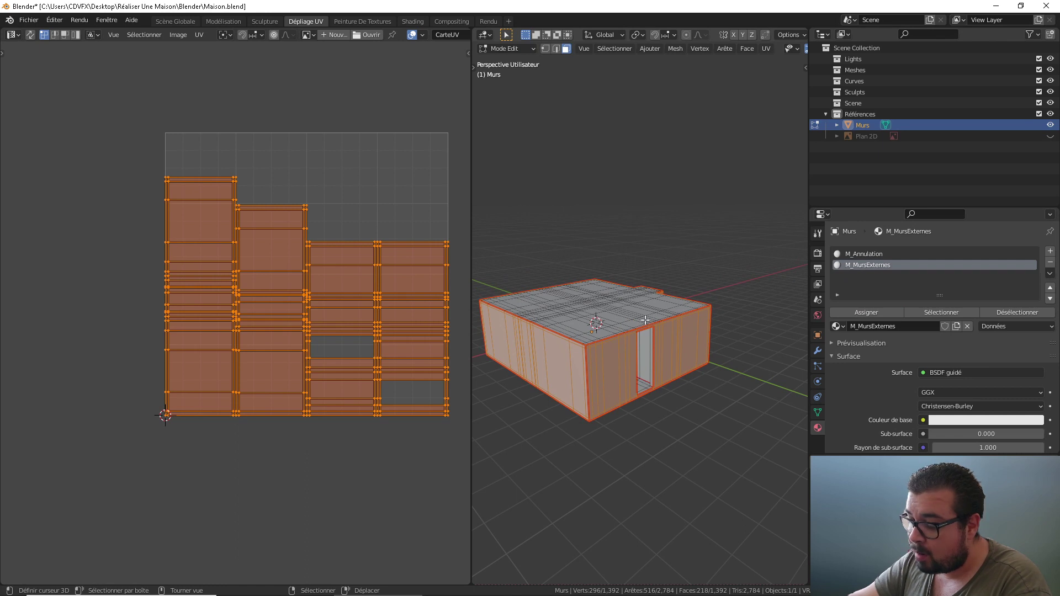
{"action": "middle_click_drag", "start_coordinate": [645, 320], "coordinate": [630, 357]}
{"action": "key", "text": "h"}
{"action": "key", "text": "l"}
{"action": "key", "text": "l"}
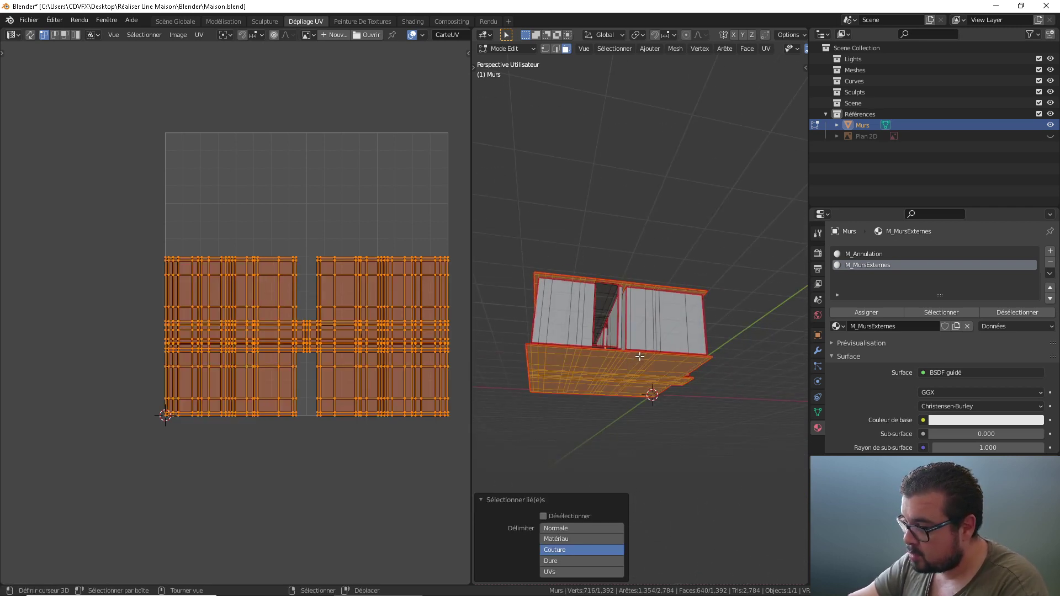
{"action": "key", "text": "h"}
Select the floor and ceiling faces of the corner room beside the door opening, linked up to their seams
{"action": "middle_click_drag", "start_coordinate": [647, 359], "coordinate": [687, 310]}
{"action": "scroll", "coordinate": [646, 351], "scroll_direction": "up", "scroll_amount": 5}
{"action": "key", "text": "l"}
{"action": "key", "text": "l"}
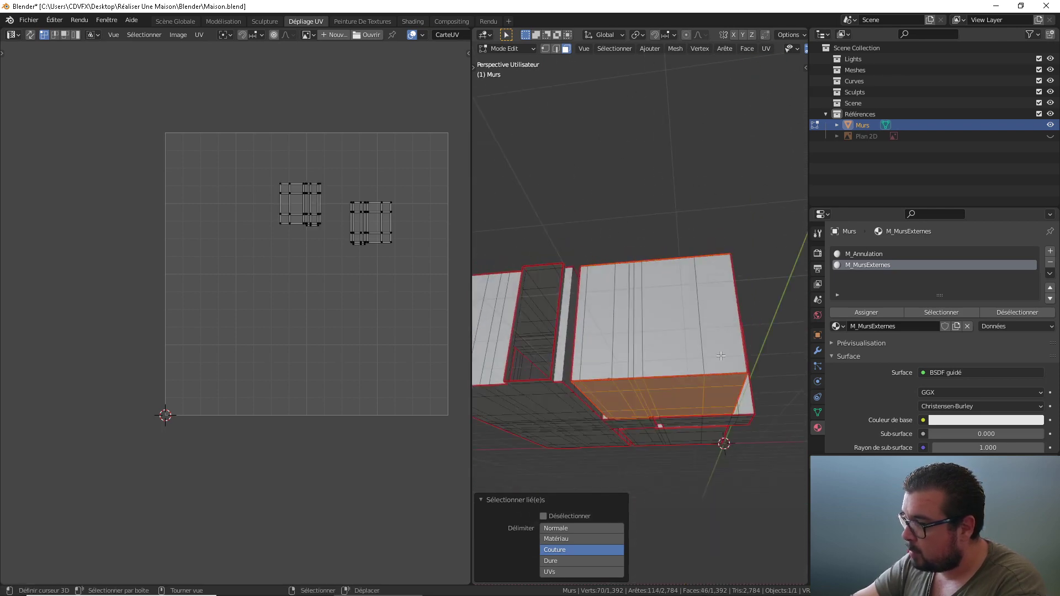
Add a material slot to Murs with a new material named M_SolPlafondChambre01
{"action": "left_click", "coordinate": [1050, 251]}
{"action": "left_click", "coordinate": [932, 326]}
{"action": "left_click", "coordinate": [910, 326]}
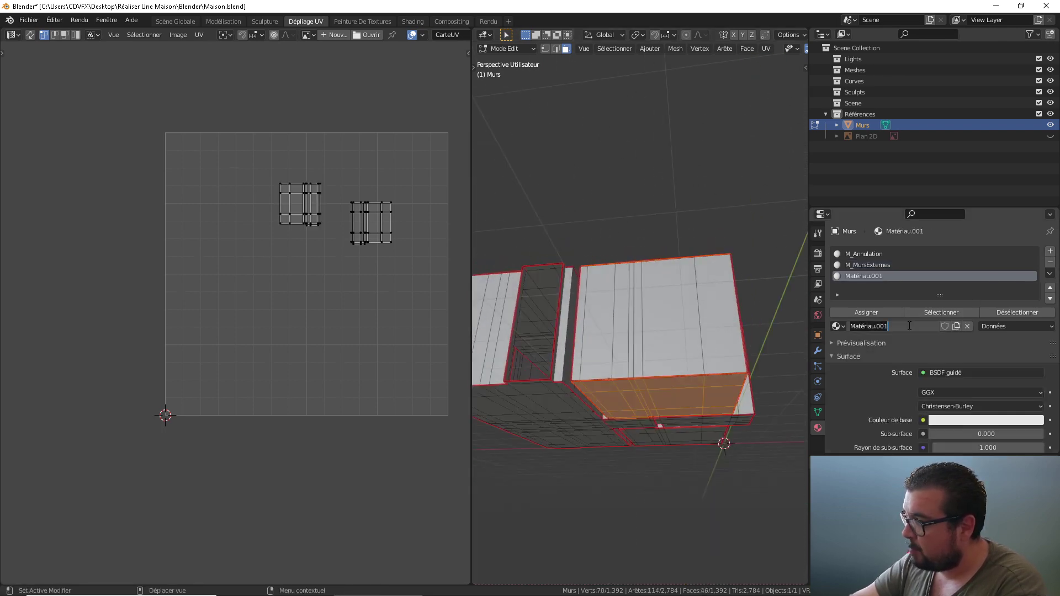
{"action": "type", "text": "M_SolPlafondC"}
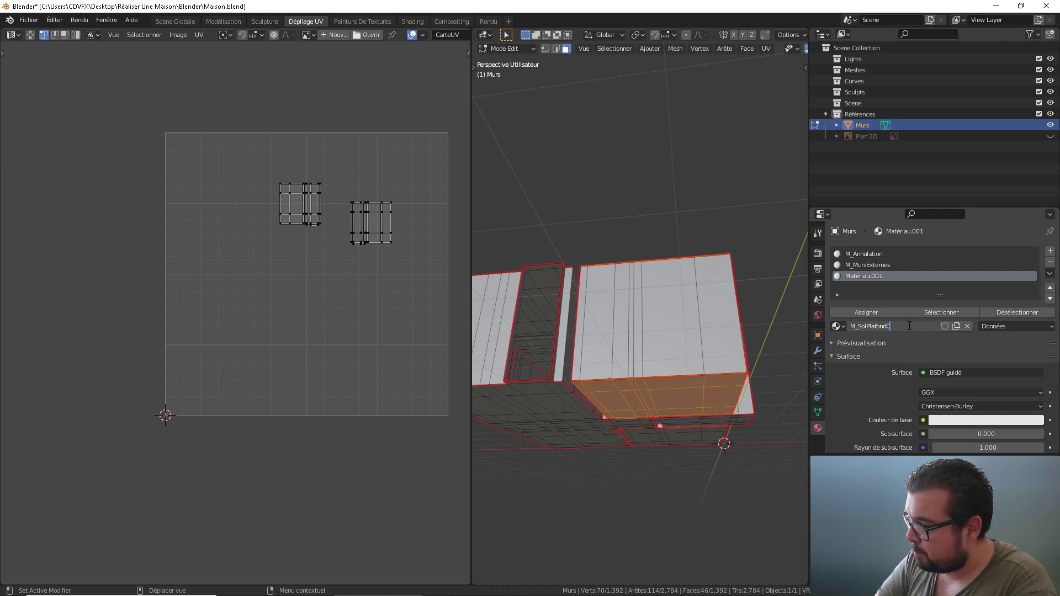
{"action": "type", "text": "hambre"}
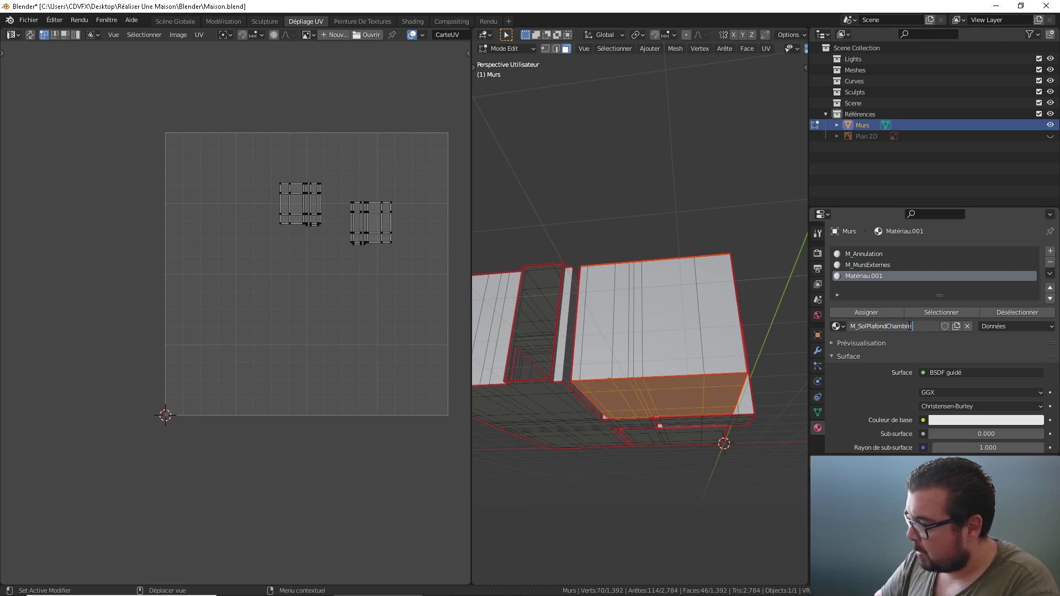
{"action": "type", "text": "01"}
{"action": "key", "text": "Return"}
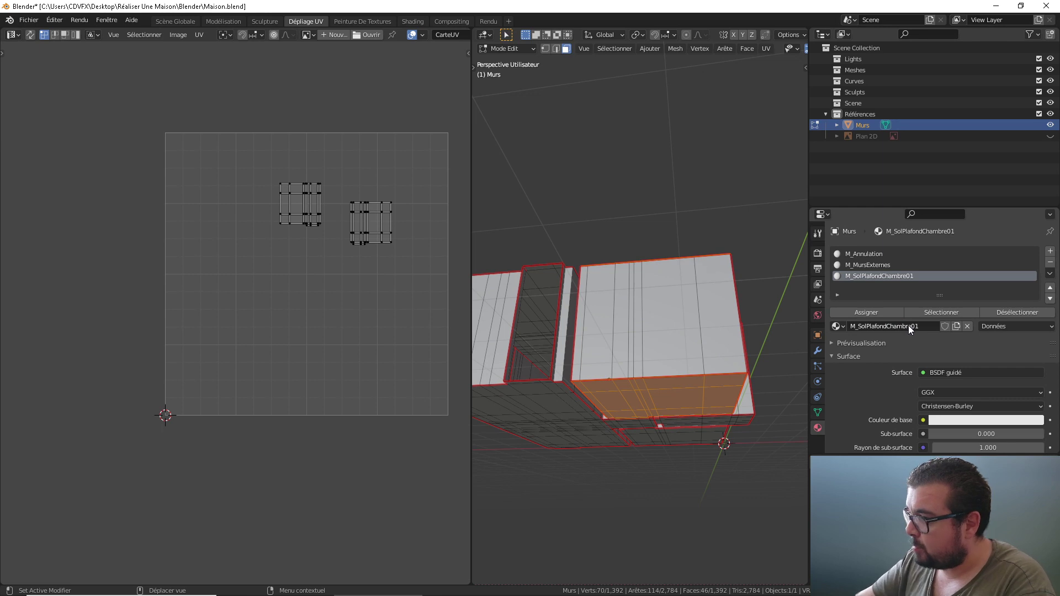
Pack the UV islands of the corner room's floor and ceiling and assign M_SolPlafondChambre01 to these faces
{"action": "key", "text": "a"}
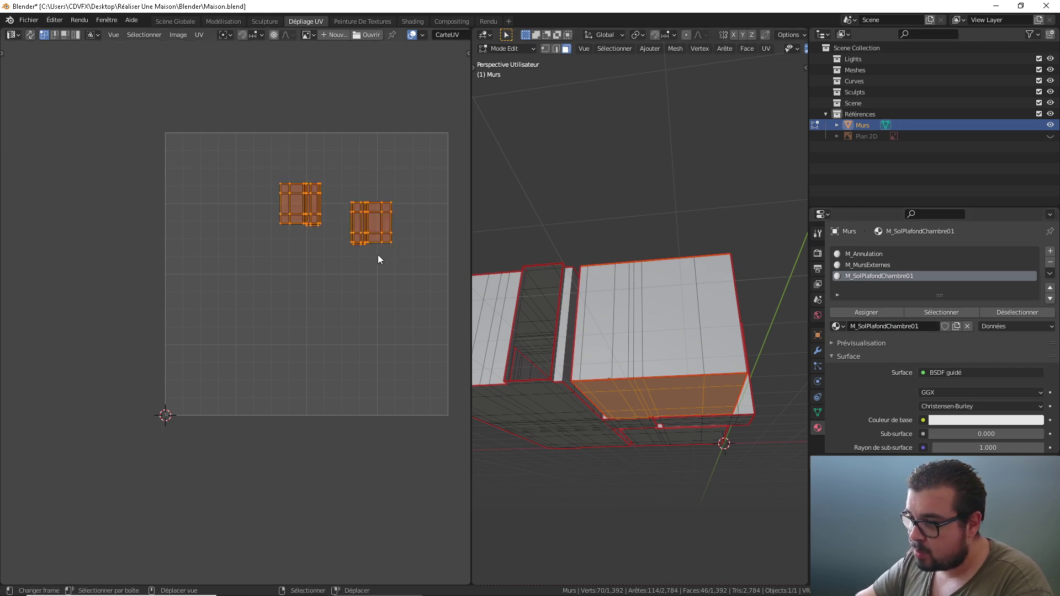
{"action": "key", "text": "ctrl+p"}
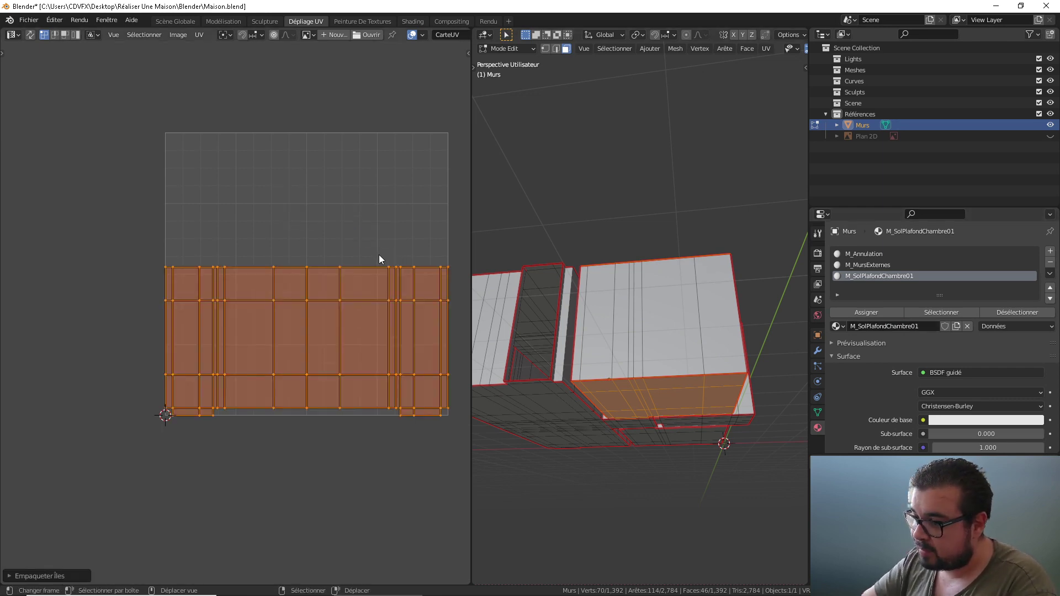
{"action": "left_click", "coordinate": [880, 309]}
Hide the corner room's floor and ceiling, and select all its wall faces linked up to their seams
{"action": "middle_click_drag", "start_coordinate": [651, 307], "coordinate": [694, 356]}
{"action": "key", "text": "h"}
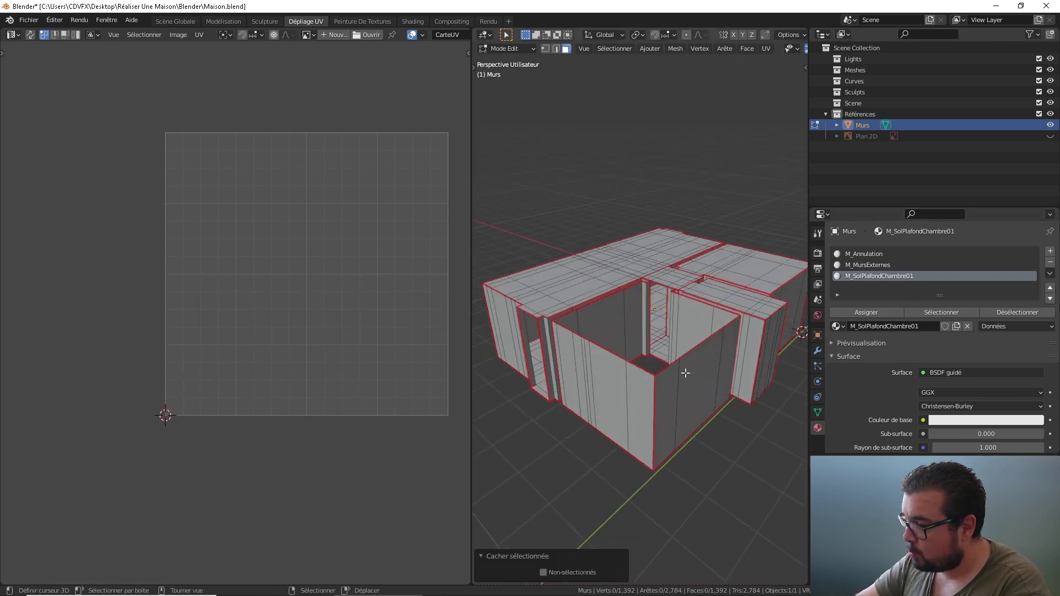
{"action": "key", "text": "l"}
{"action": "key", "text": "l"}
{"action": "key", "text": "l"}
{"action": "middle_click_drag", "start_coordinate": [626, 309], "coordinate": [599, 381]}
{"action": "key", "text": "l"}
Add a material slot with a new material named M_MursChambre01 for the corner room's walls
{"action": "left_click", "coordinate": [1050, 252]}
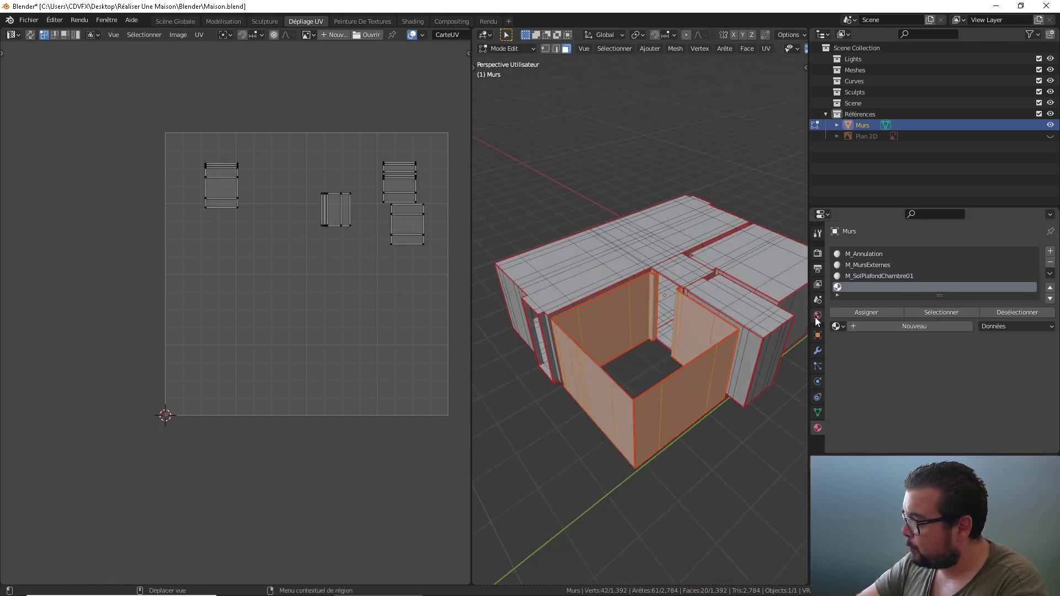
{"action": "left_click", "coordinate": [884, 325]}
{"action": "left_click", "coordinate": [888, 326]}
{"action": "type", "text": "M_MursChambre01"}
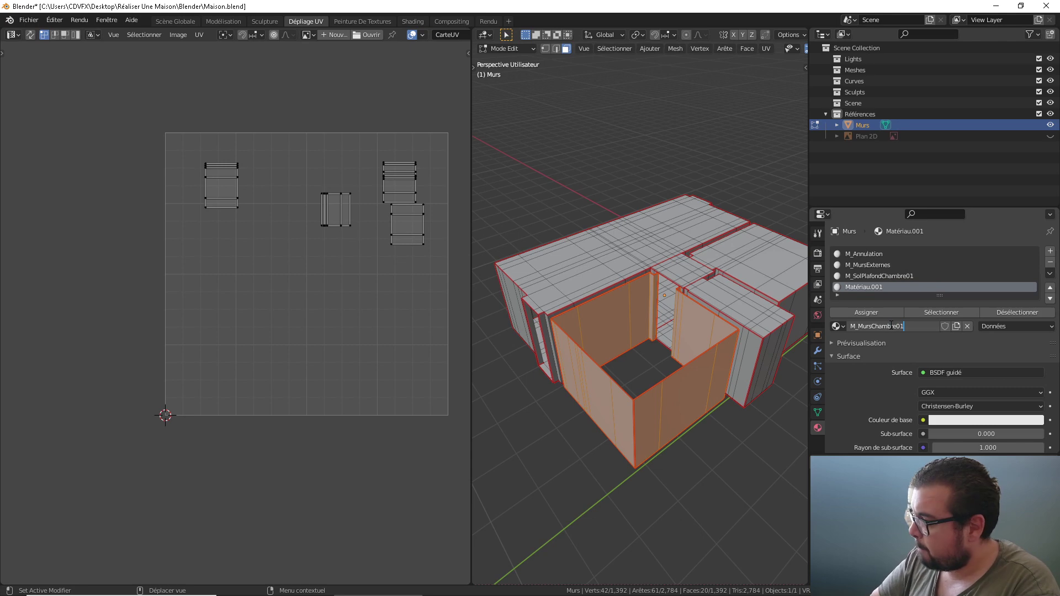
{"action": "key", "text": "Return"}
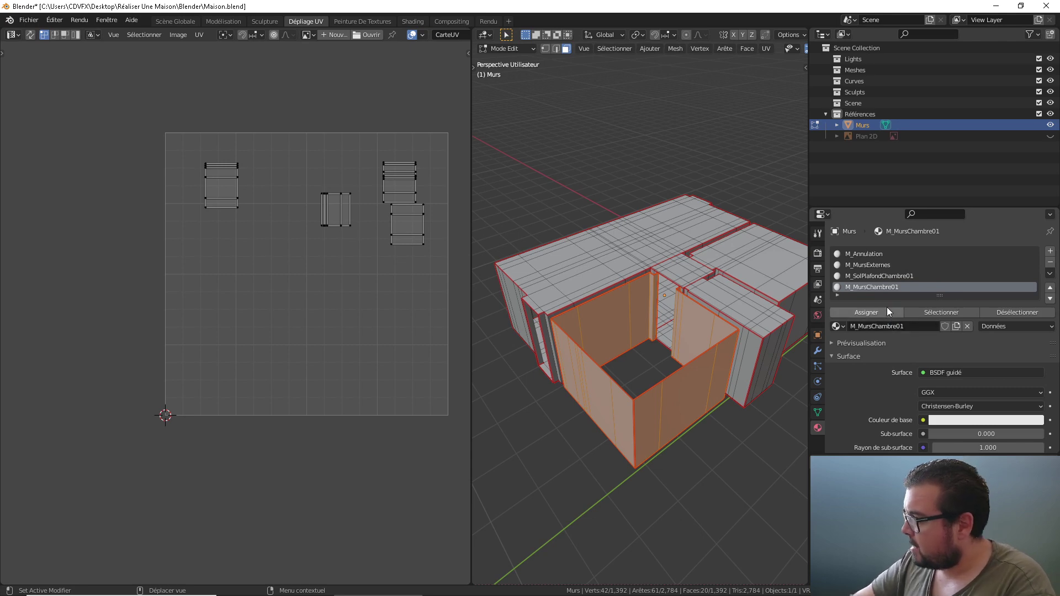
Pack the UV islands of the corner room's walls and hide those wall faces
{"action": "key", "text": "a"}
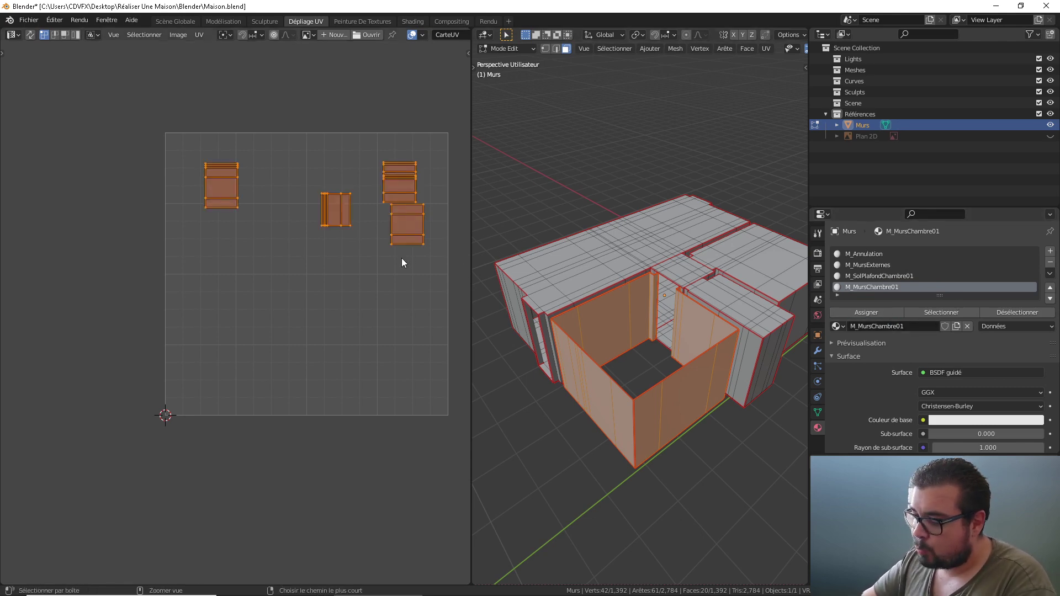
{"action": "key", "text": "ctrl+p"}
{"action": "scroll", "coordinate": [687, 330], "scroll_direction": "up", "scroll_amount": 1}
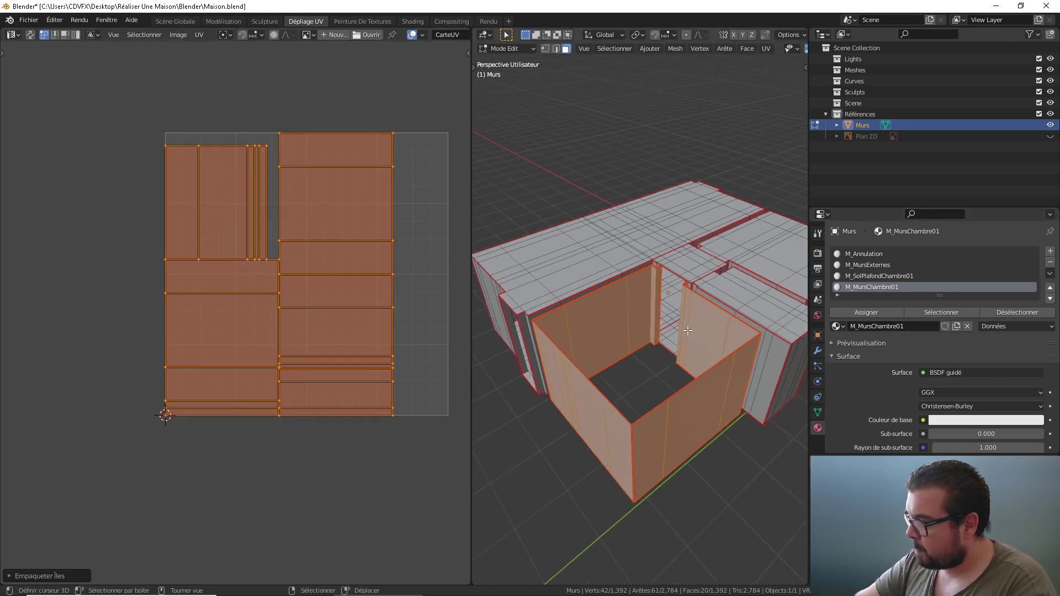
{"action": "key", "text": "h"}
{"action": "middle_click_drag", "start_coordinate": [686, 330], "coordinate": [608, 232]}
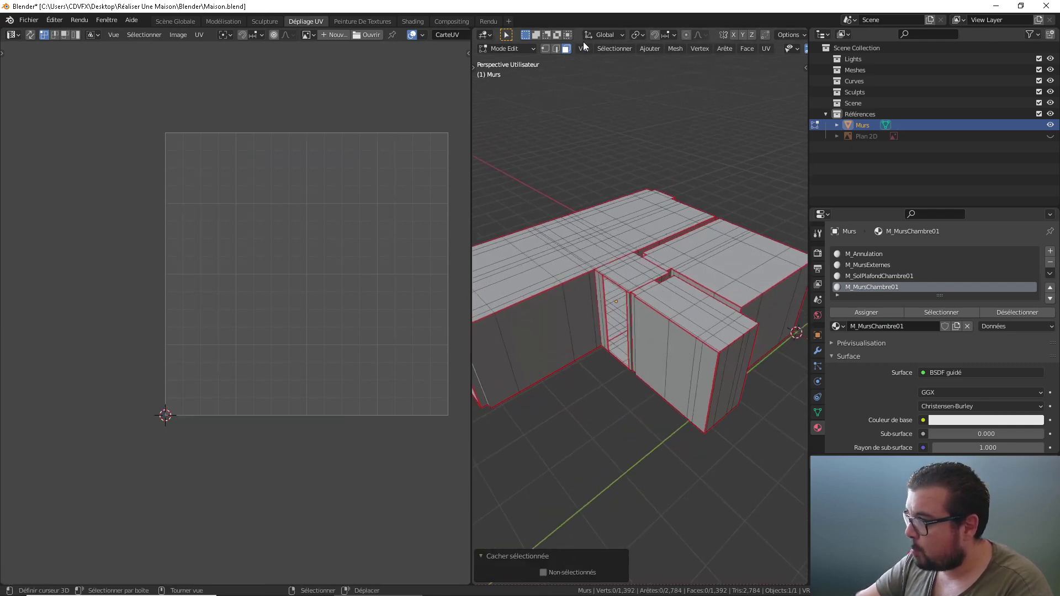
Select the floor and ceiling faces of the narrow room in the middle, linked up to their seams
{"action": "middle_click_drag", "start_coordinate": [623, 296], "coordinate": [723, 403]}
{"action": "key", "text": "l"}
{"action": "key", "text": "a"}
{"action": "left_click", "coordinate": [654, 303]}
{"action": "key", "text": "l"}
{"action": "key", "text": "l"}
Create a material named M_SolPlafondSDB in a new slot and assign it to the narrow room's floor and ceiling
{"action": "left_click", "coordinate": [1050, 251]}
{"action": "left_click", "coordinate": [904, 333]}
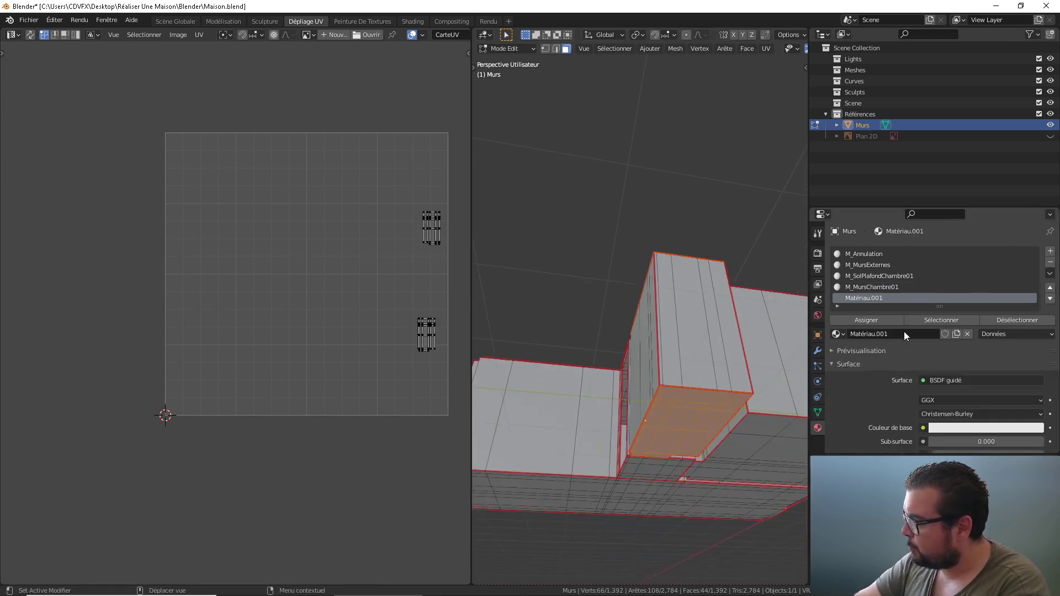
{"action": "left_click", "coordinate": [887, 320]}
{"action": "left_click", "coordinate": [897, 333]}
{"action": "type", "text": "M"}
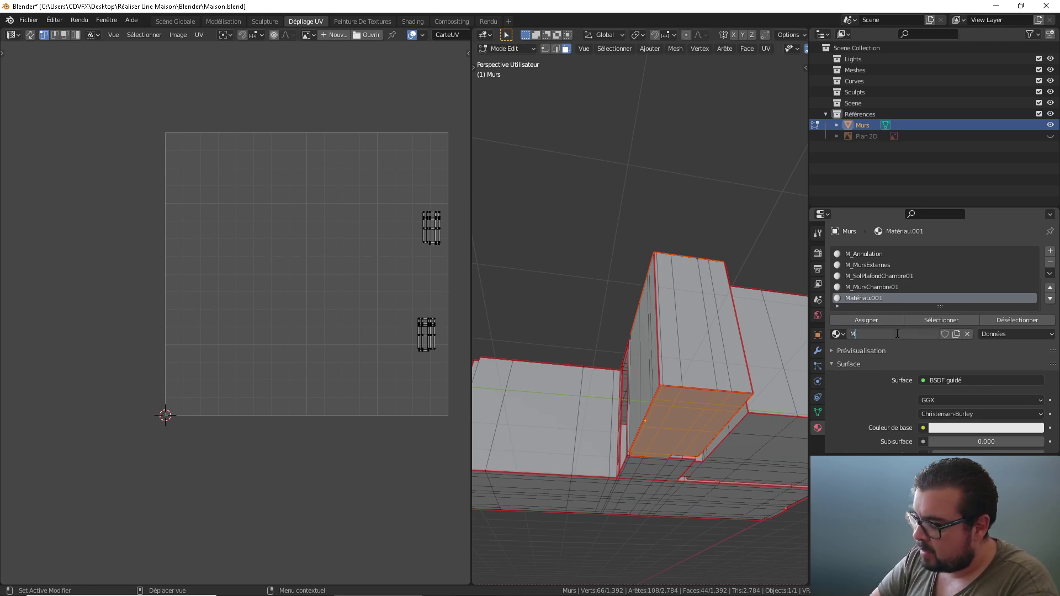
{"action": "type", "text": "_Sol"}
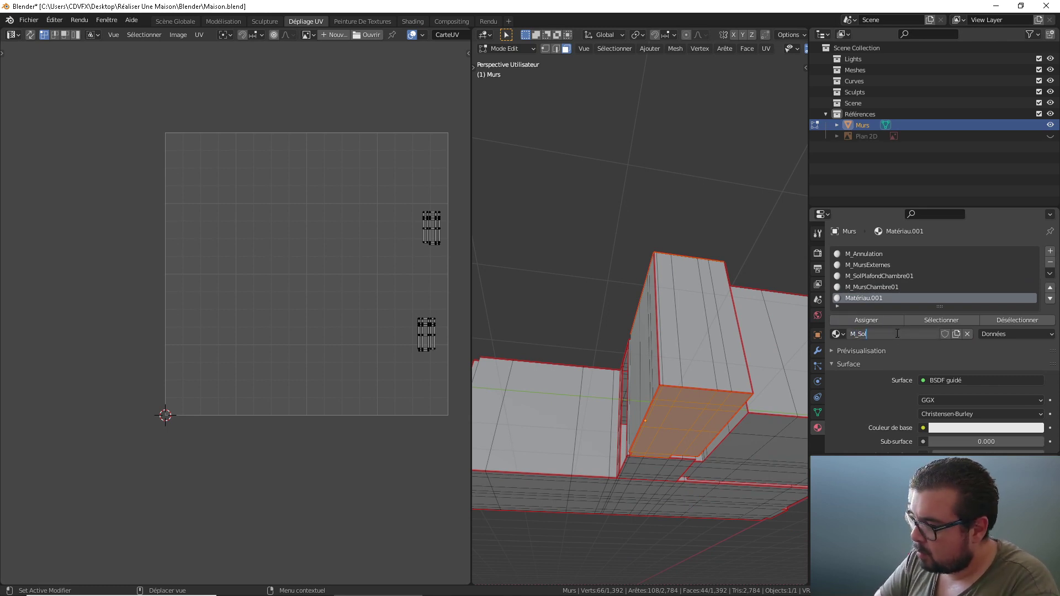
{"action": "type", "text": "Pla"}
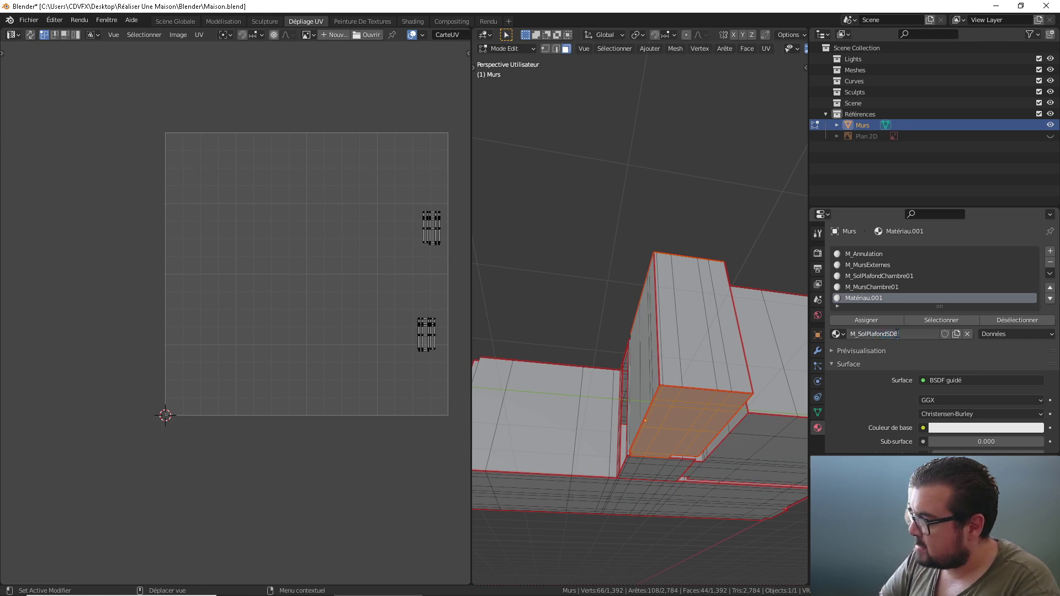
{"action": "type", "text": "fondSDB"}
{"action": "key", "text": "Return"}
{"action": "left_click", "coordinate": [883, 319]}
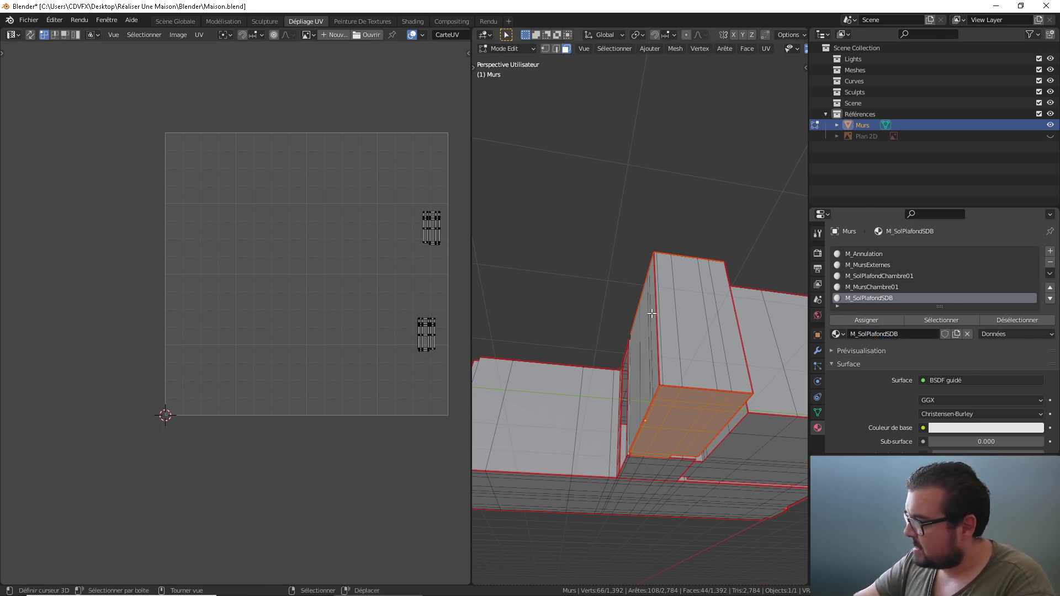
Hide the narrow room's floor and ceiling, and select all its wall faces linked up to their seams
{"action": "key", "text": "h"}
{"action": "middle_click_drag", "start_coordinate": [652, 313], "coordinate": [665, 365]}
{"action": "key", "text": "l"}
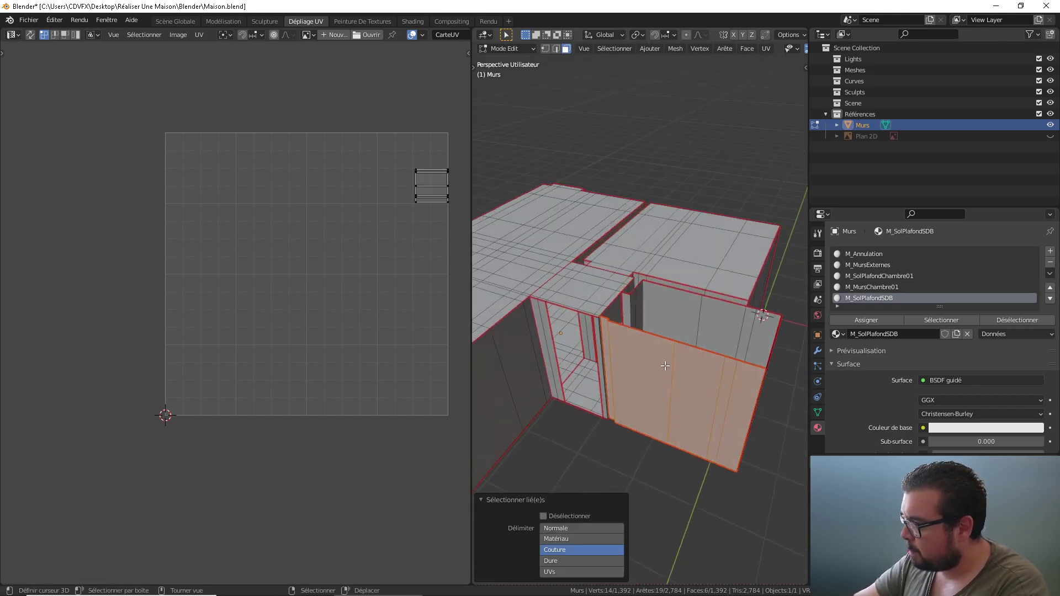
{"action": "key", "text": "l"}
{"action": "middle_click_drag", "start_coordinate": [699, 321], "coordinate": [629, 328]}
{"action": "key", "text": "l"}
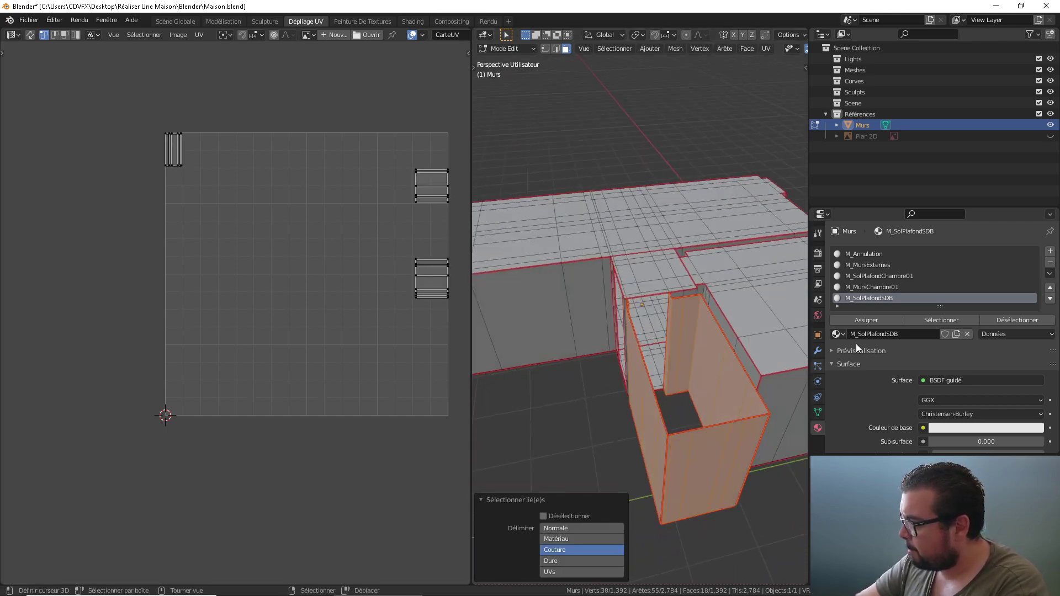
Add a material slot with a new material named M_MursSDB for the narrow room's walls
{"action": "left_click", "coordinate": [1050, 252]}
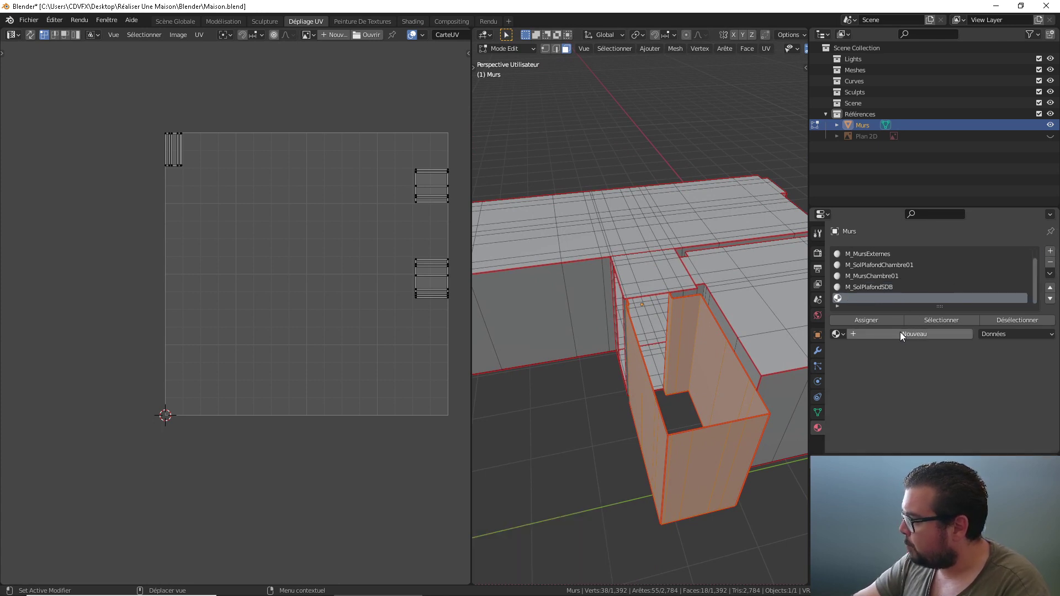
{"action": "left_click", "coordinate": [900, 333]}
{"action": "double_click", "coordinate": [896, 334]}
{"action": "type", "text": "m8"}
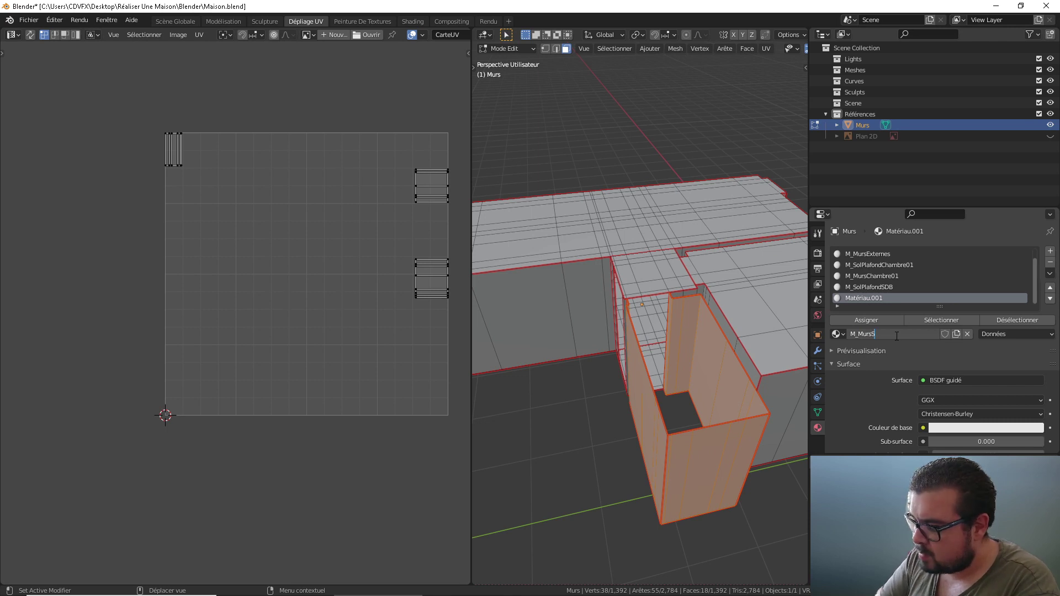
{"action": "key", "text": "Return"}
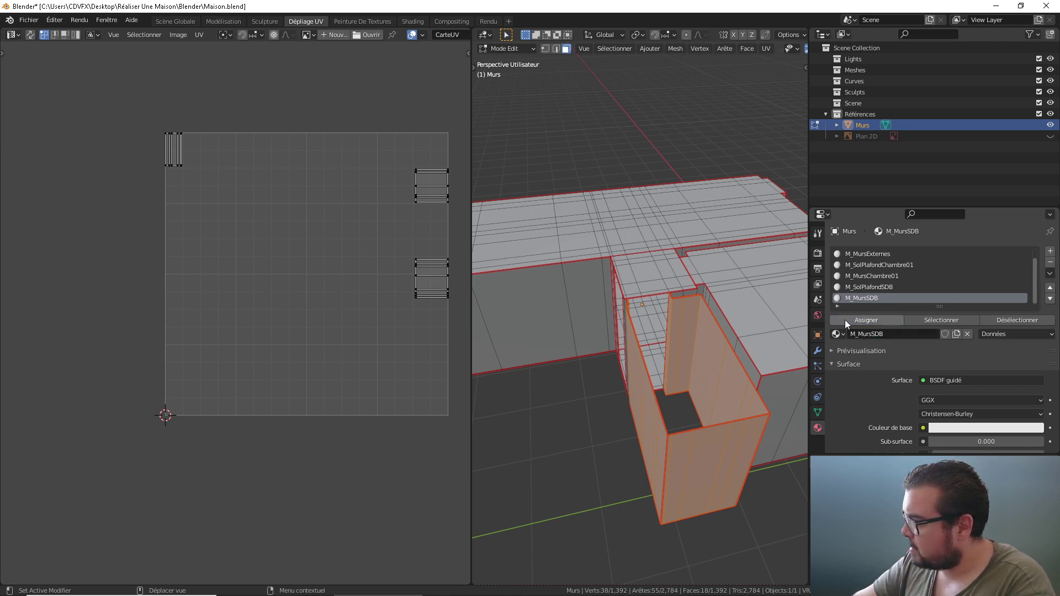
Hide the narrow room's walls and select the floor and ceiling faces of the other corner room near the 3D cursor
{"action": "key", "text": "h"}
{"action": "middle_click_drag", "start_coordinate": [613, 354], "coordinate": [587, 348]}
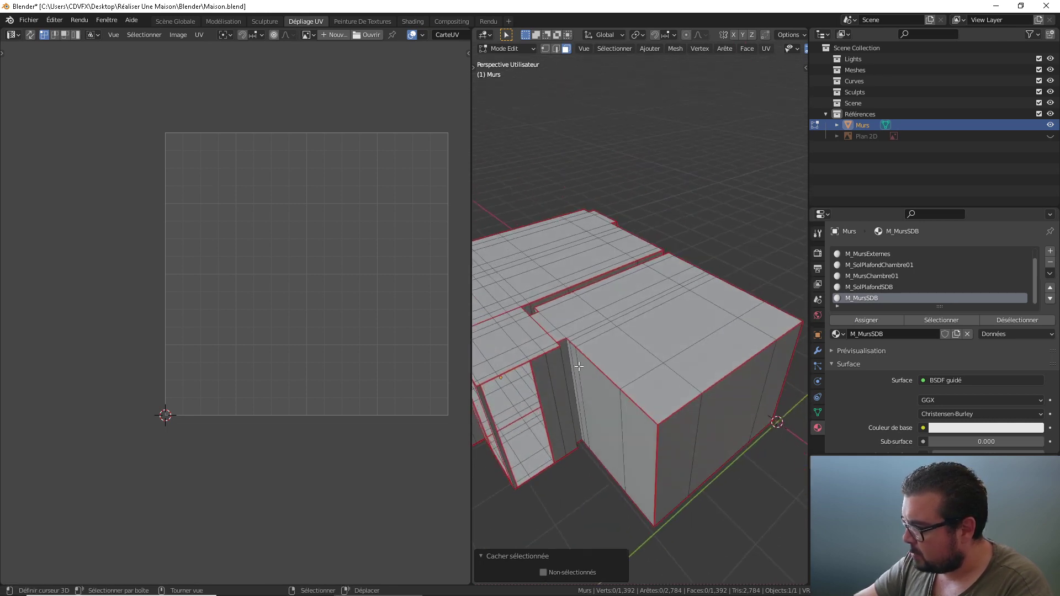
{"action": "key", "text": "l"}
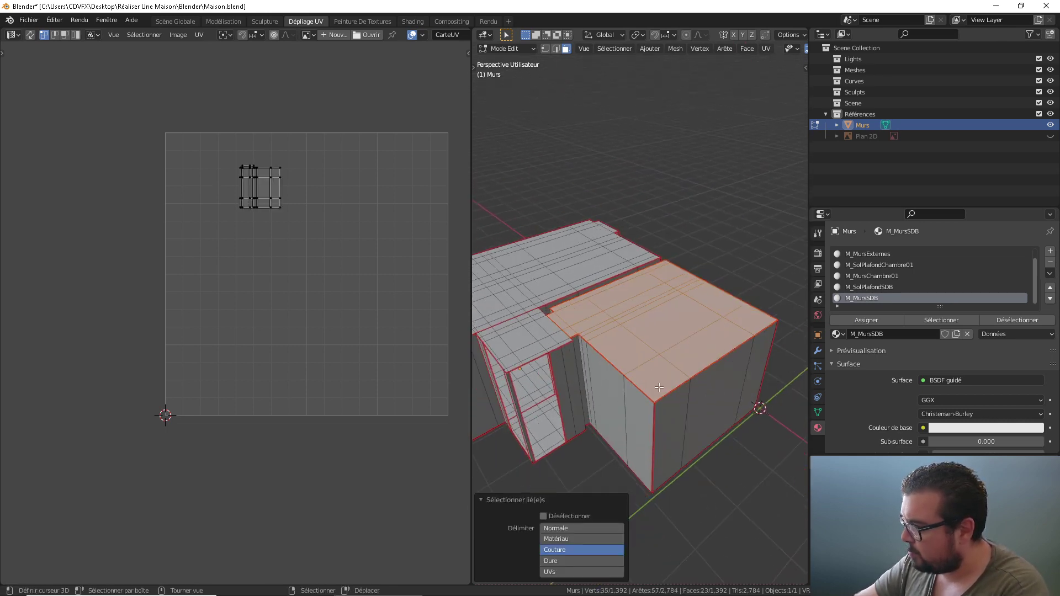
{"action": "key", "text": "KP_Decimal"}
{"action": "key", "text": "l"}
{"action": "middle_click_drag", "start_coordinate": [710, 553], "coordinate": [702, 475]}
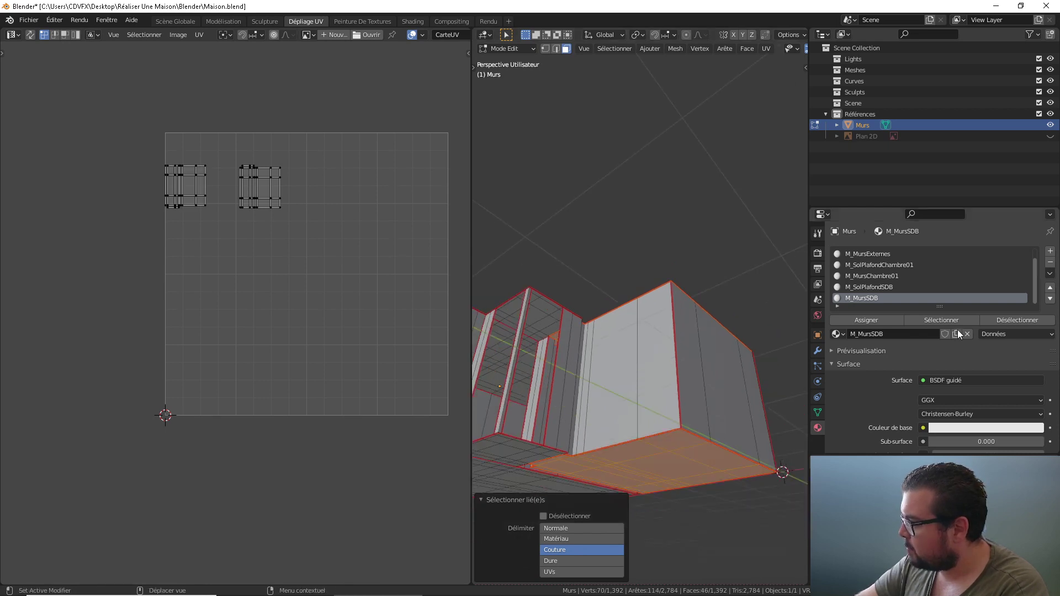
Create a material named M_SolPlafondChambre02 in a new slot and assign it to the selected floor and ceiling
{"action": "left_click", "coordinate": [1050, 251]}
{"action": "left_click", "coordinate": [913, 334]}
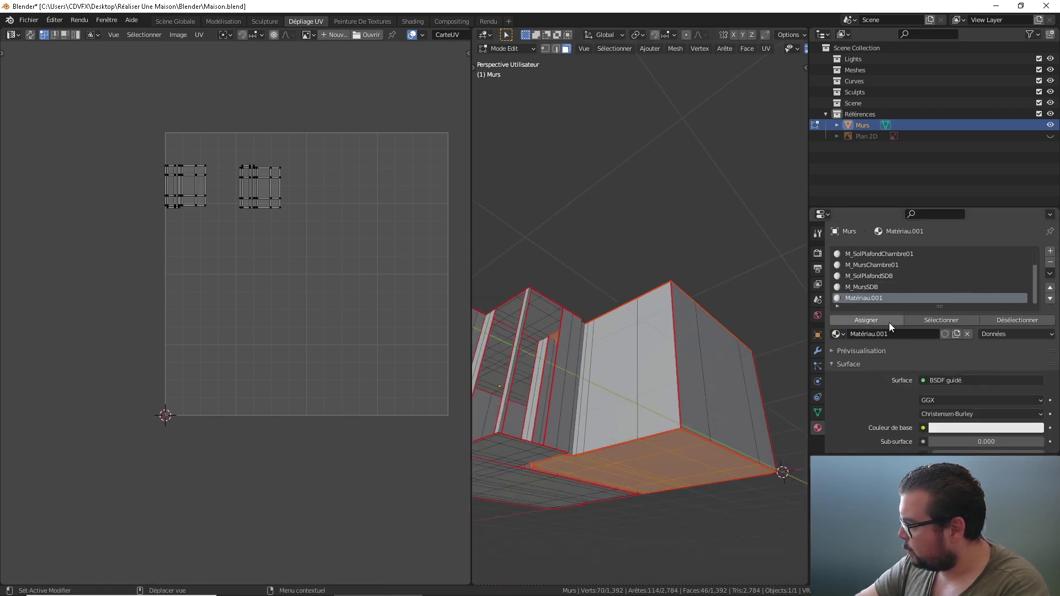
{"action": "double_click", "coordinate": [901, 334]}
{"action": "type", "text": "m"}
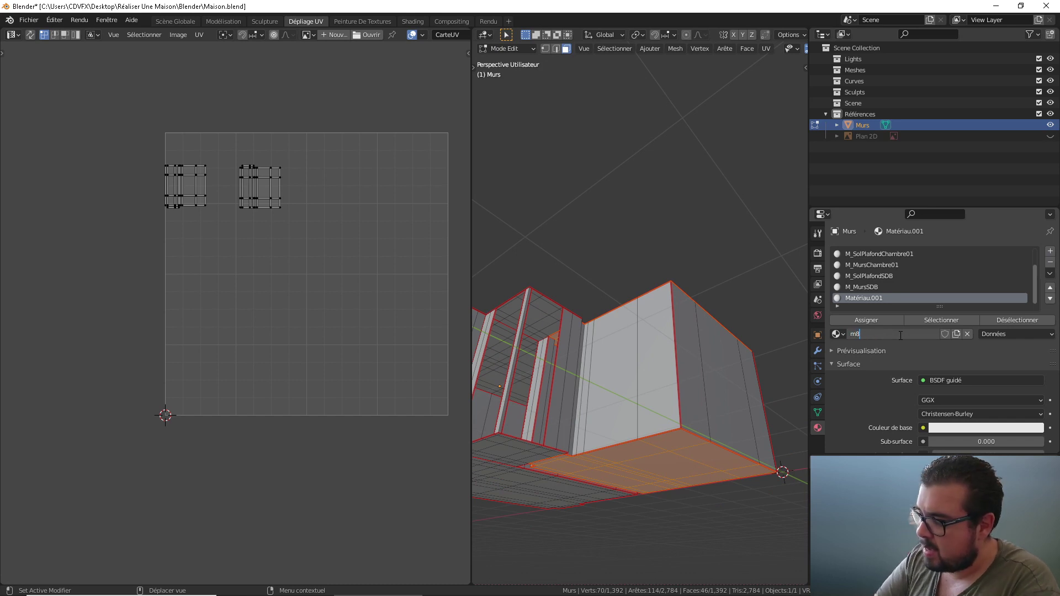
{"action": "type", "text": "8"}
{"action": "key", "text": "BackSpace"}
{"action": "key", "text": "BackSpace"}
{"action": "type", "text": "%M"}
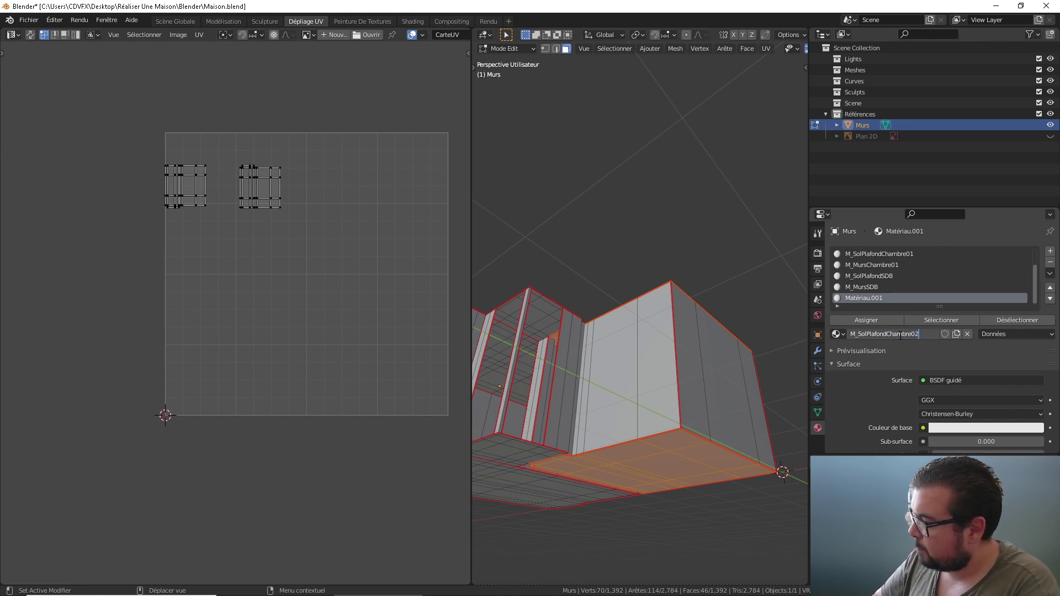
{"action": "key", "text": "Return"}
{"action": "left_click", "coordinate": [864, 321]}
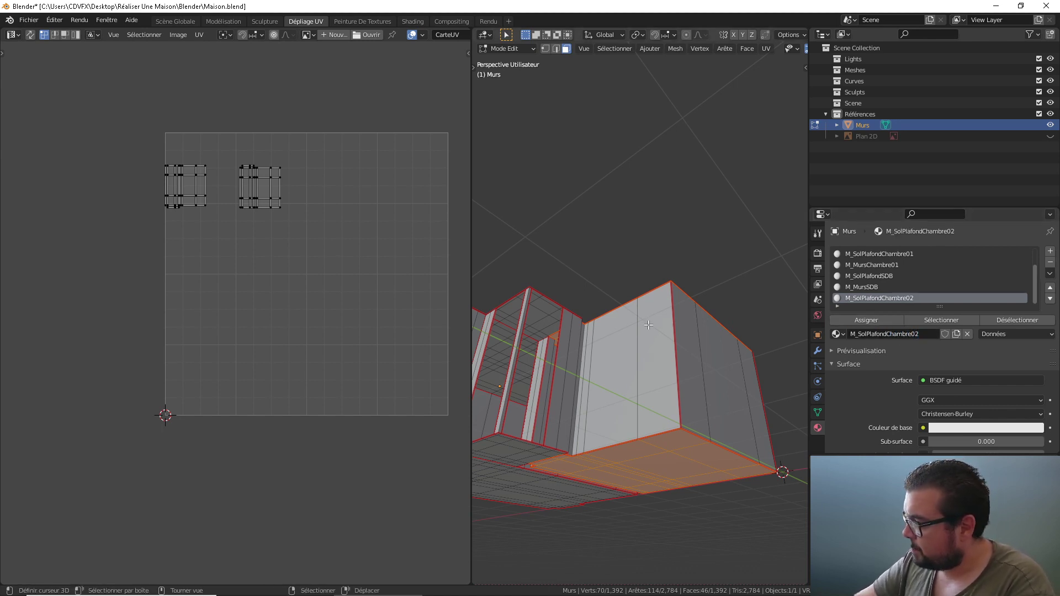
Pack the UV islands of the second bedroom's floor and ceiling, and hide those faces
{"action": "key", "text": "h"}
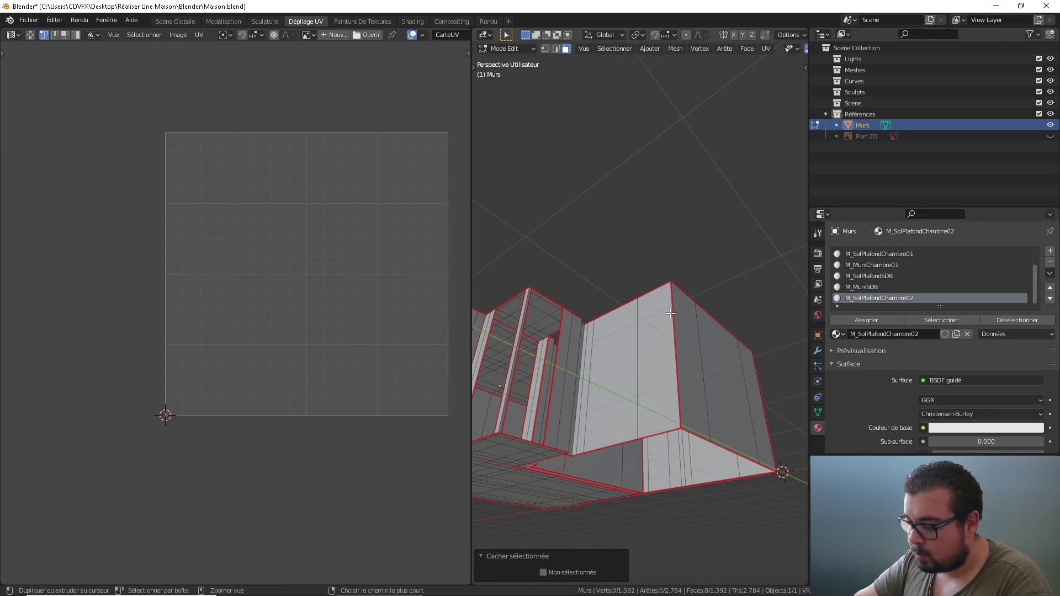
{"action": "key", "text": "ctrl+z"}
{"action": "key", "text": "a"}
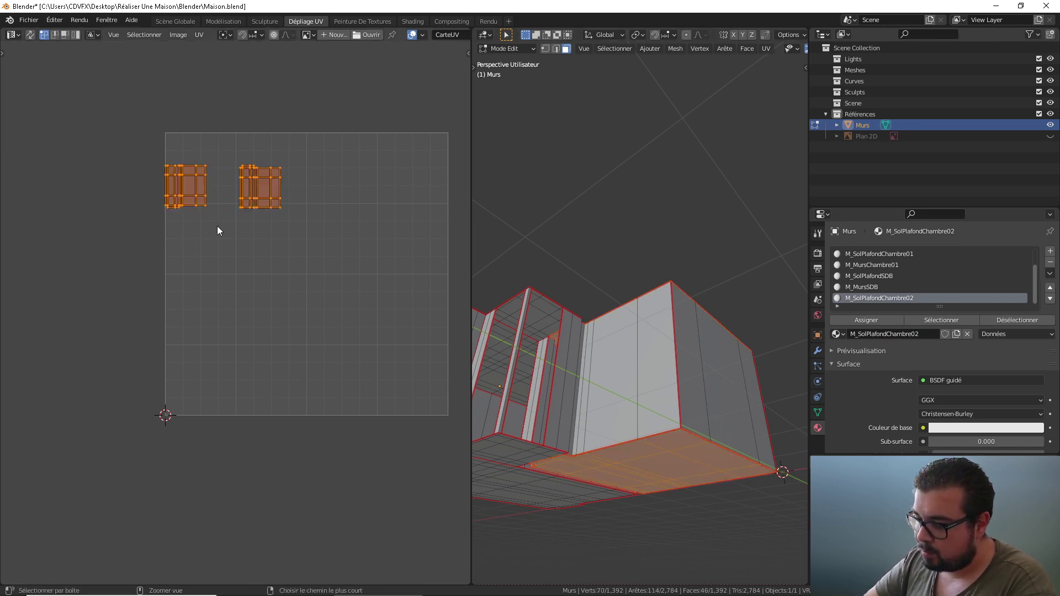
{"action": "key", "text": "ctrl+p"}
{"action": "middle_click_drag", "start_coordinate": [690, 309], "coordinate": [625, 393]}
{"action": "key", "text": "h"}
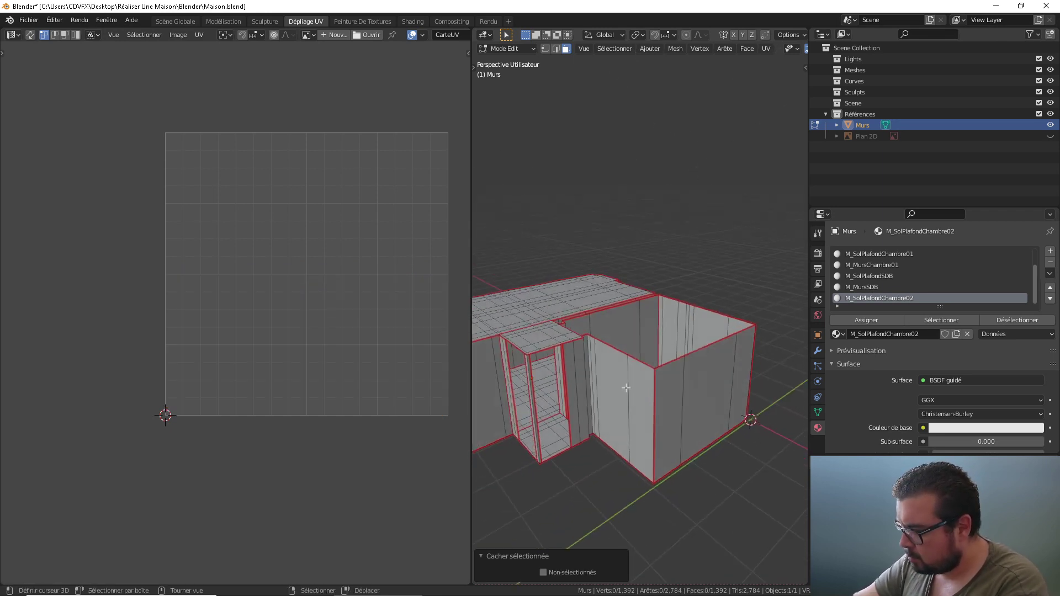
Select all the wall faces of the second bedroom, linked up to their seams
{"action": "key", "text": "l"}
{"action": "key", "text": "l"}
{"action": "key", "text": "l"}
{"action": "key", "text": "l"}
{"action": "mouse_move", "coordinate": [619, 327]}
{"action": "middle_mouse_down"}
{"action": "mouse_move", "coordinate": [606, 350]}
{"action": "mouse_move", "coordinate": [624, 331]}
{"action": "middle_mouse_up"}
Create a material named M_MursChambre02 in a new slot for the second bedroom's selected walls
{"action": "left_click", "coordinate": [1050, 251]}
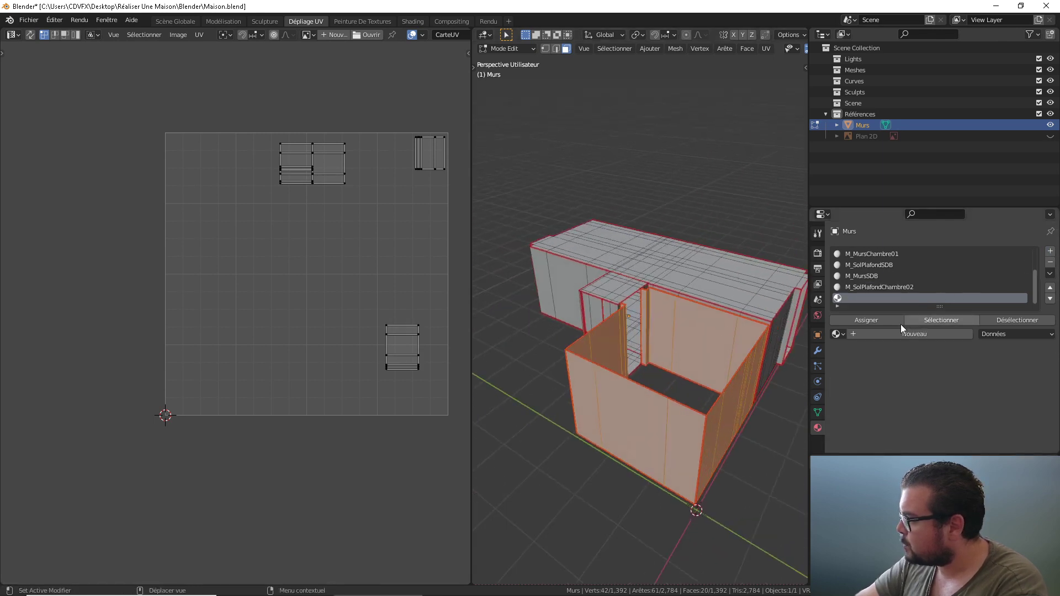
{"action": "left_click", "coordinate": [896, 333]}
{"action": "left_click", "coordinate": [901, 334]}
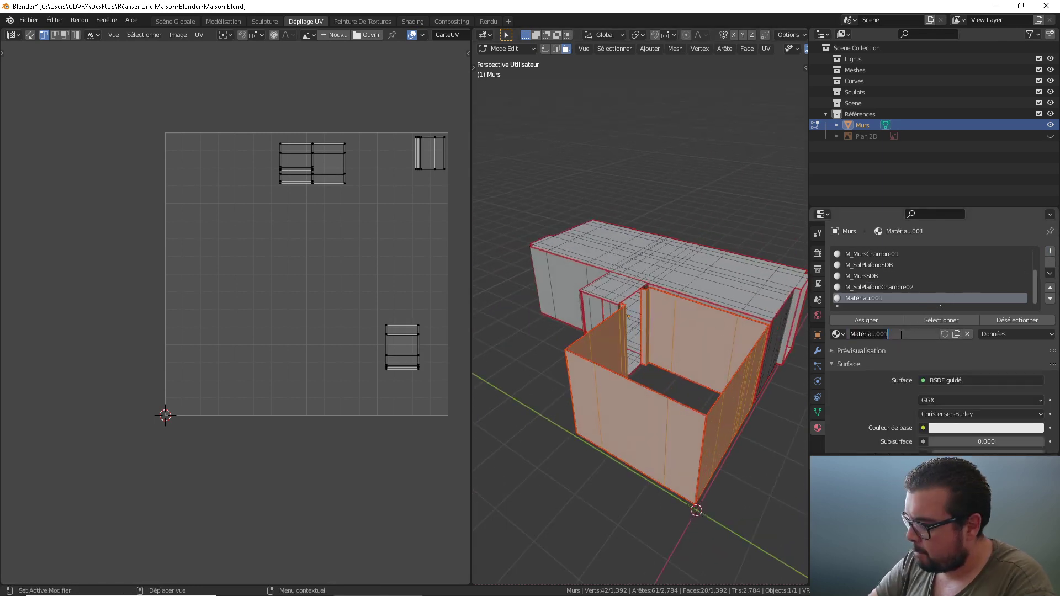
{"action": "type", "text": "M_Murs"}
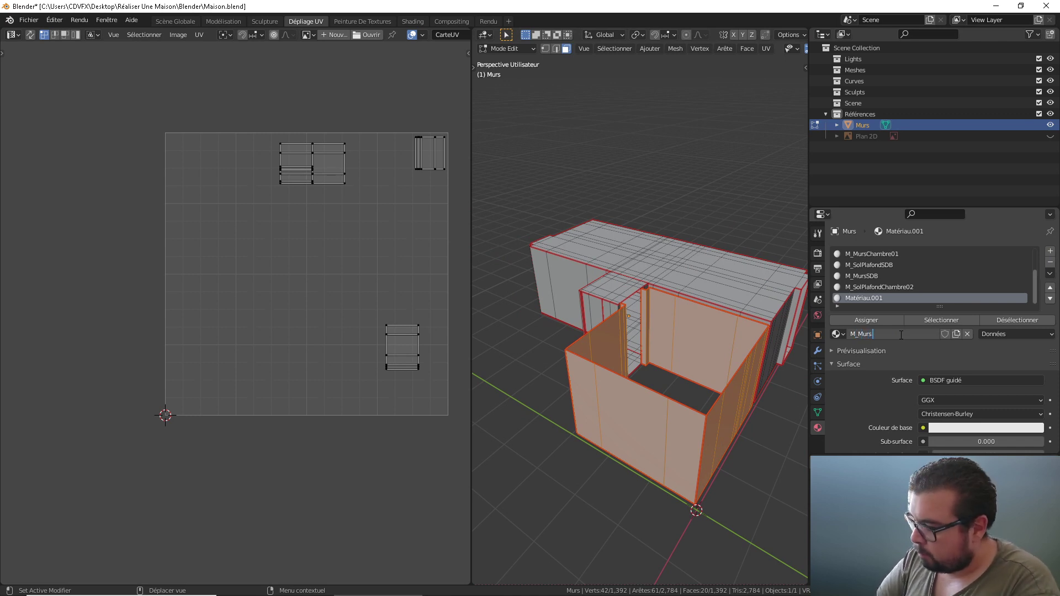
{"action": "type", "text": "Cha"}
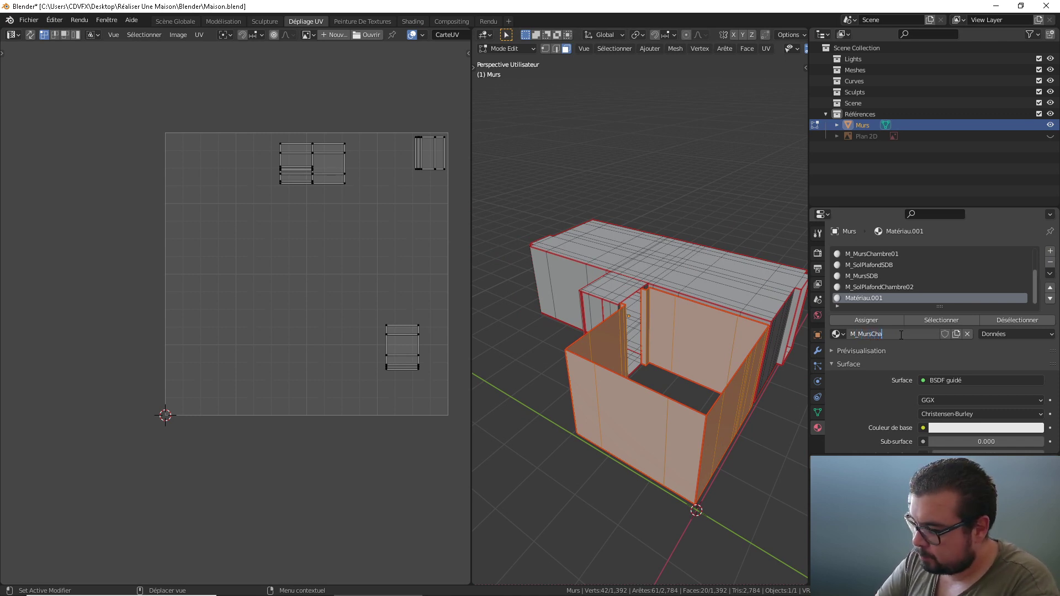
{"action": "type", "text": "mbre02"}
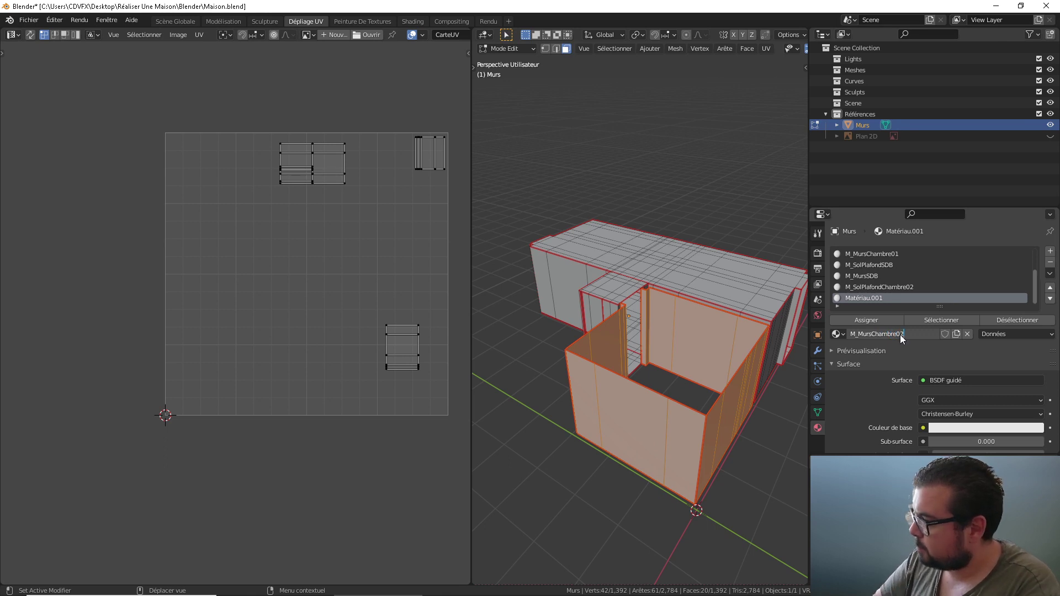
{"action": "key", "text": "Return"}
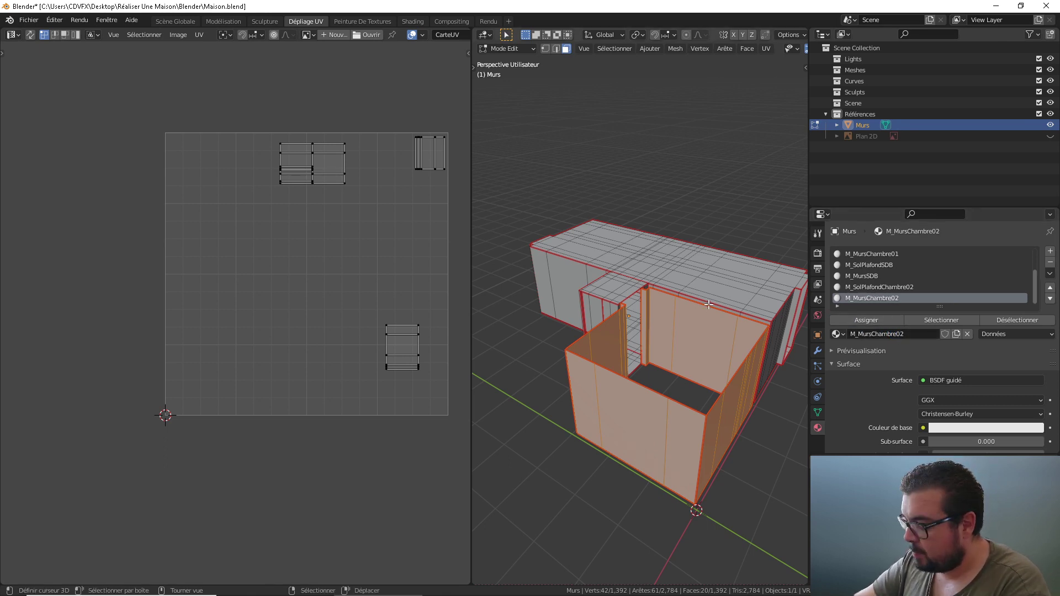
Hide the second bedroom's walls and select all floor, ceiling and wall faces of the small hallway block, linked up to their seams
{"action": "key", "text": "h"}
{"action": "middle_click_drag", "start_coordinate": [708, 305], "coordinate": [650, 358]}
{"action": "scroll", "coordinate": [575, 331], "scroll_direction": "up", "scroll_amount": 3}
{"action": "key", "text": "l"}
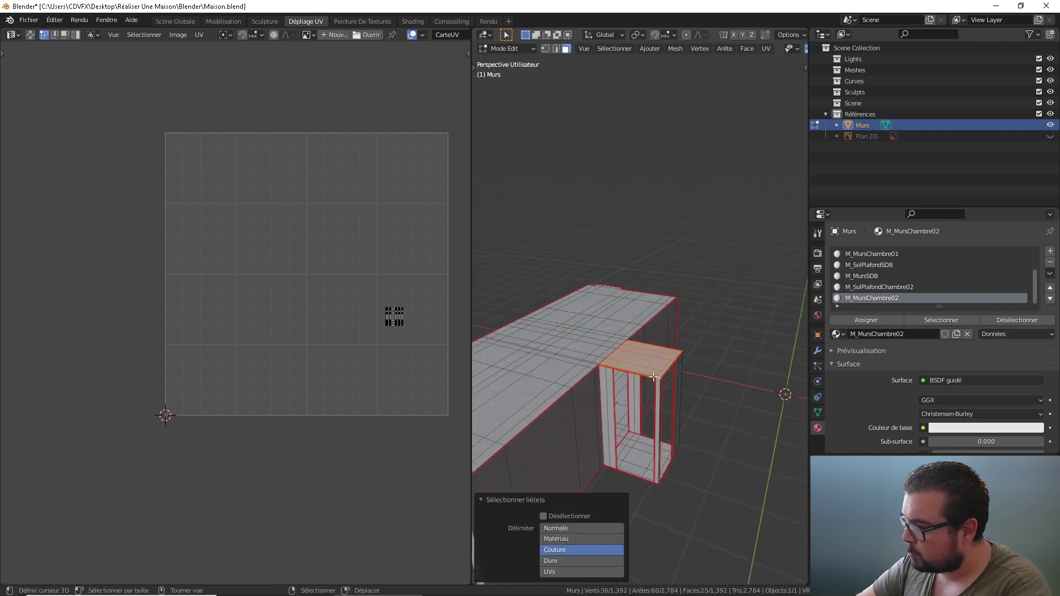
{"action": "key", "text": "l"}
{"action": "key", "text": "l"}
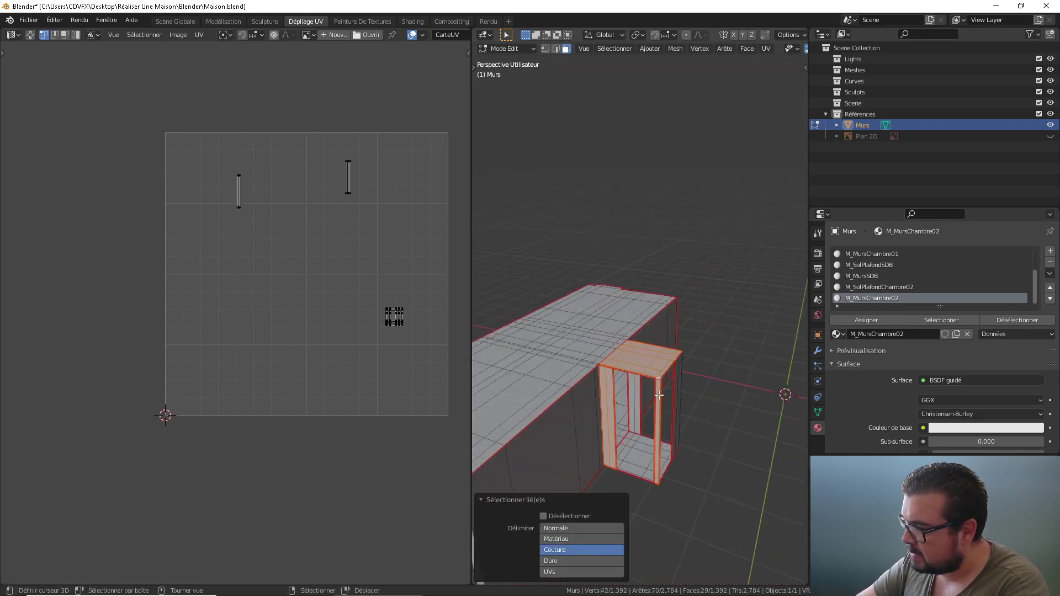
{"action": "middle_click_drag", "start_coordinate": [670, 391], "coordinate": [629, 379]}
{"action": "key", "text": "l"}
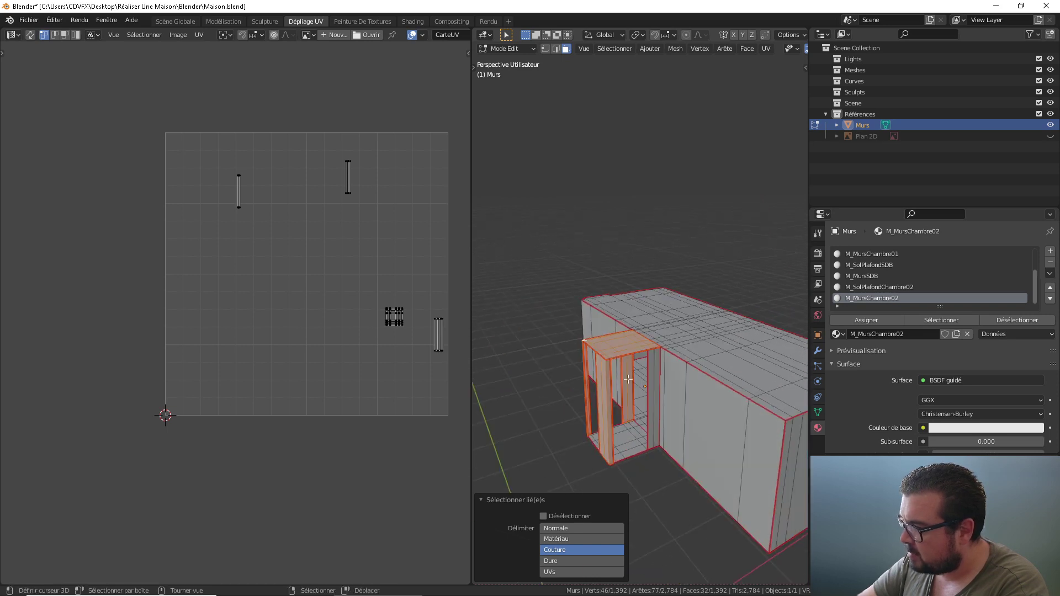
{"action": "key", "text": "l"}
{"action": "key", "text": "l"}
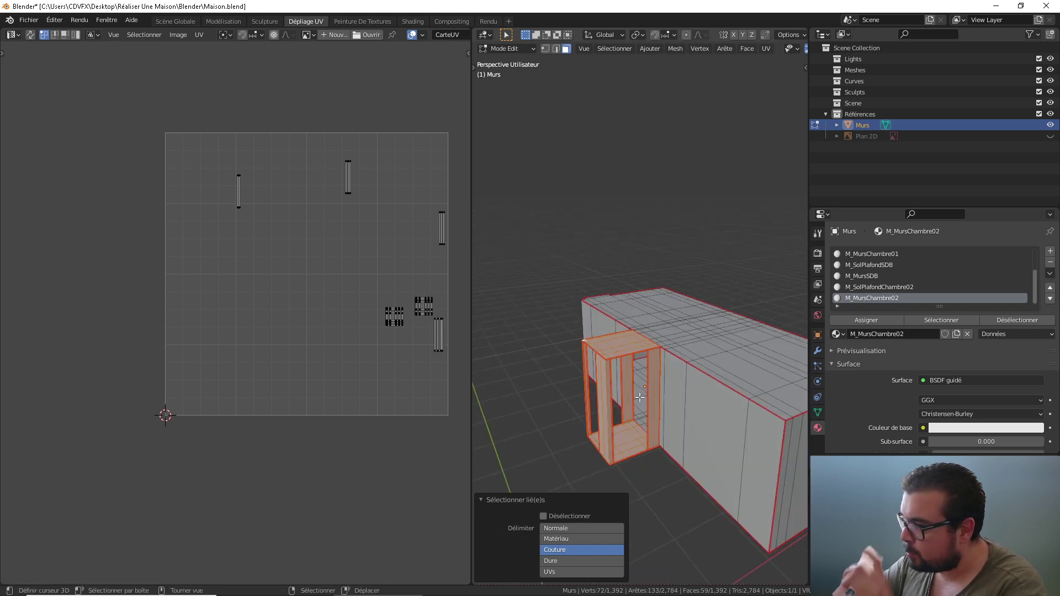
Create a material named M_Couloirs in a new slot for the selected hallway faces
{"action": "left_click", "coordinate": [1050, 251]}
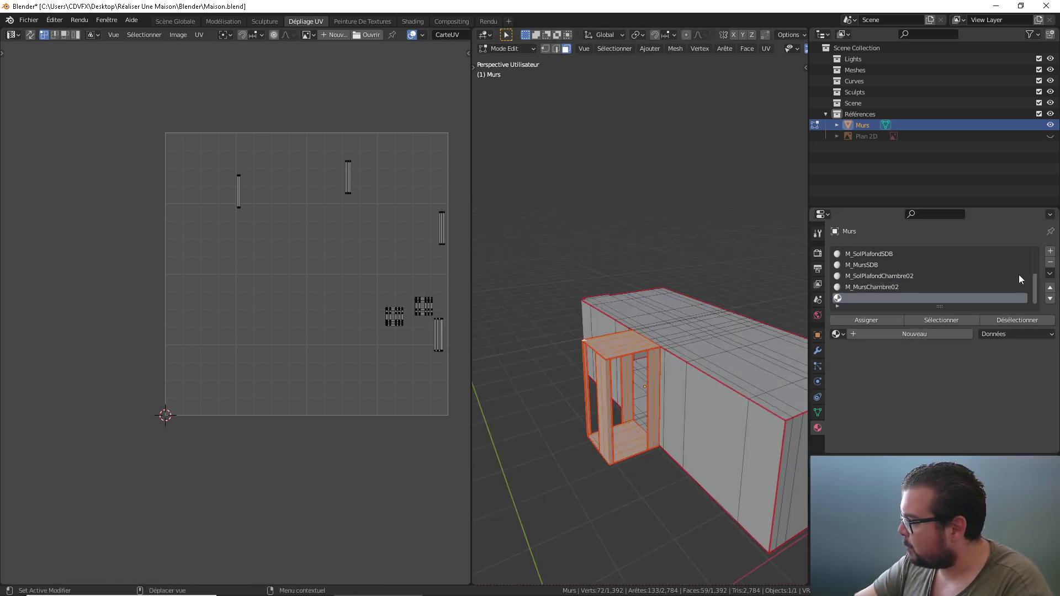
{"action": "left_click", "coordinate": [928, 337]}
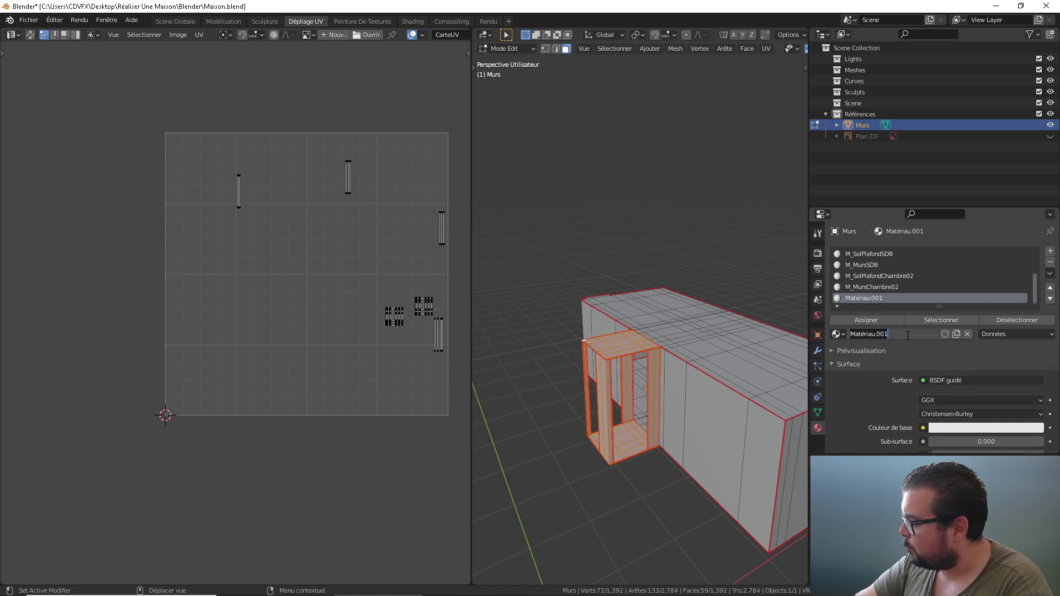
{"action": "type", "text": "M_Cou"}
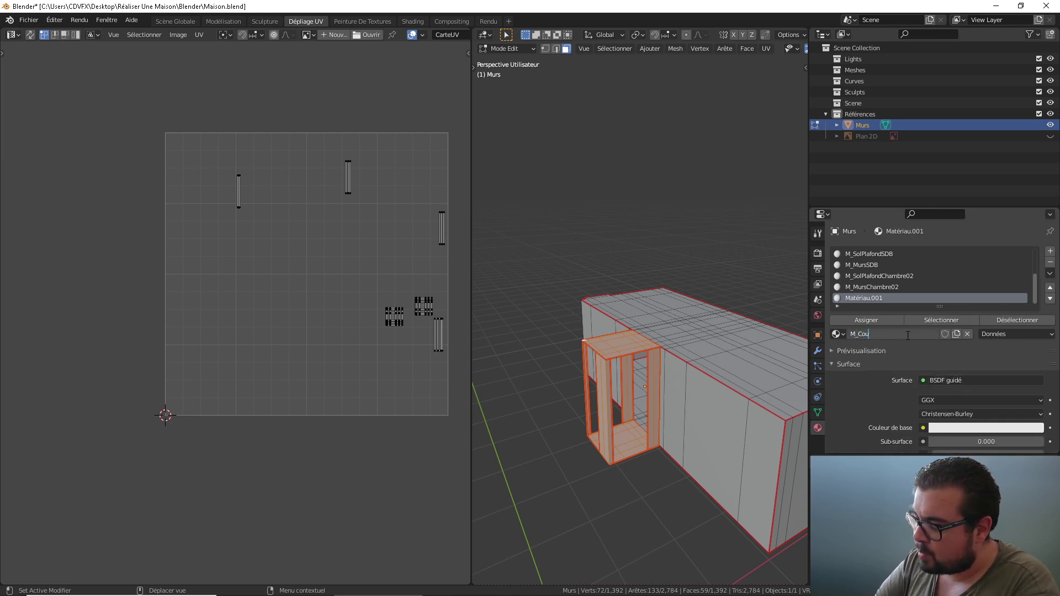
{"action": "type", "text": "loirs"}
{"action": "key", "text": "Return"}
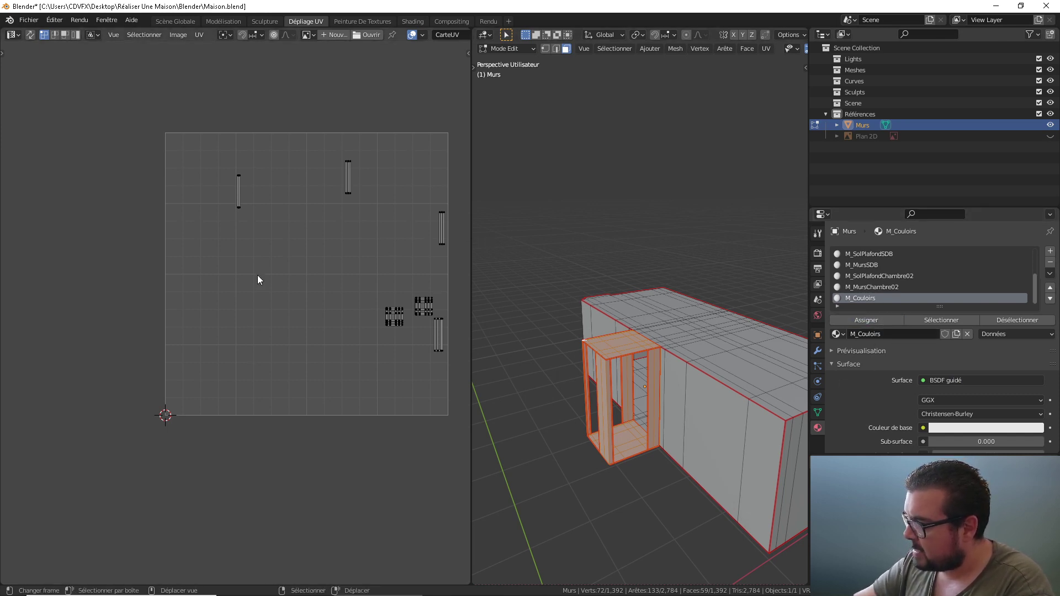
Pack all the hallway's UV islands and hide its faces
{"action": "key", "text": "a"}
{"action": "key", "text": "ctrl+p"}
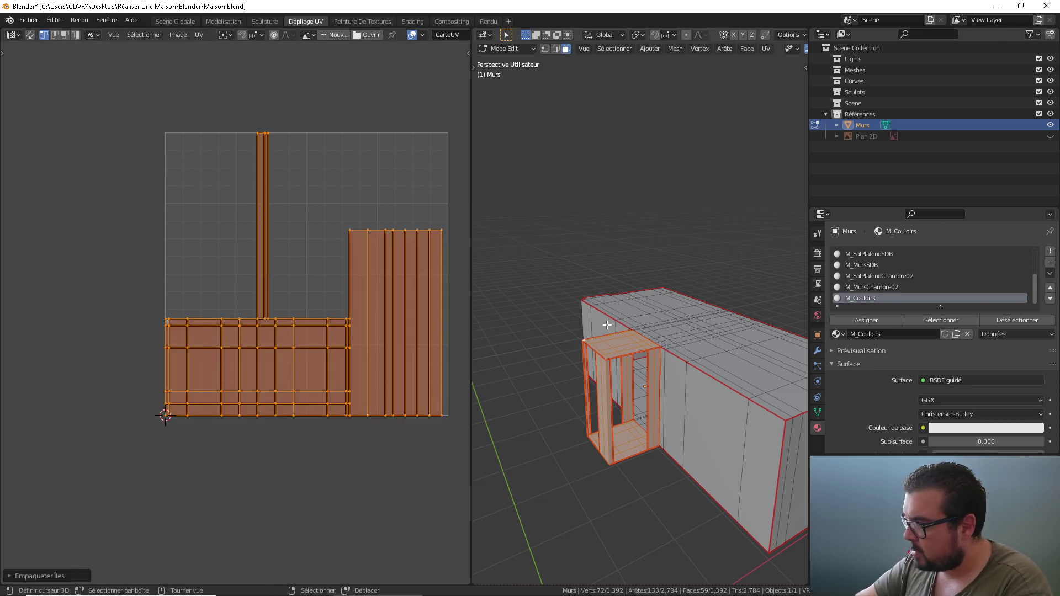
{"action": "key", "text": "h"}
Mark a UV seam on the edge loop running around the middle of the remaining large room, and clear the selection
{"action": "middle_click_drag", "start_coordinate": [607, 325], "coordinate": [671, 375]}
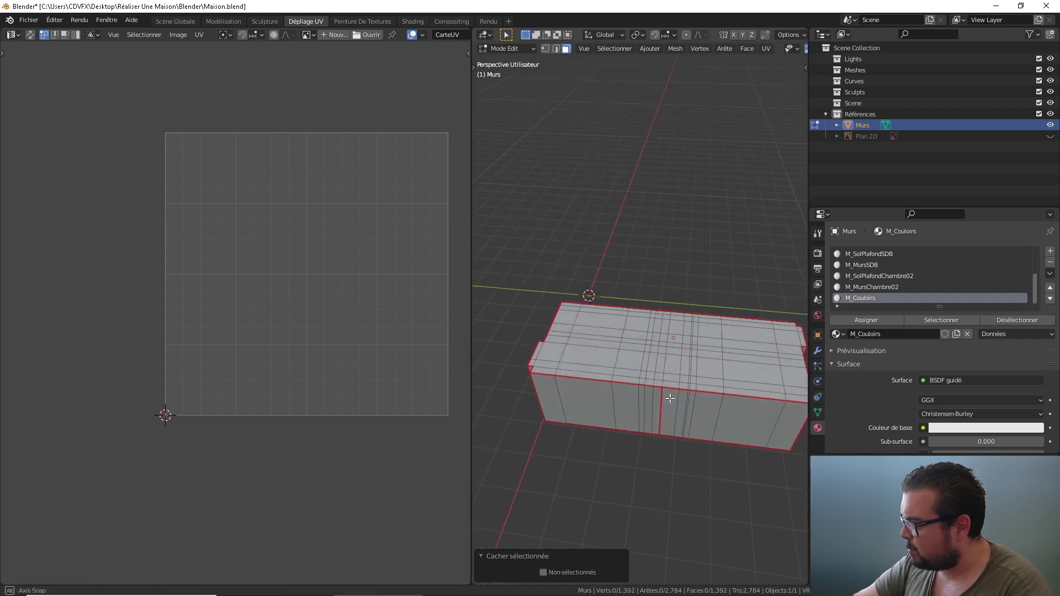
{"action": "key", "text": "ctrl+r"}
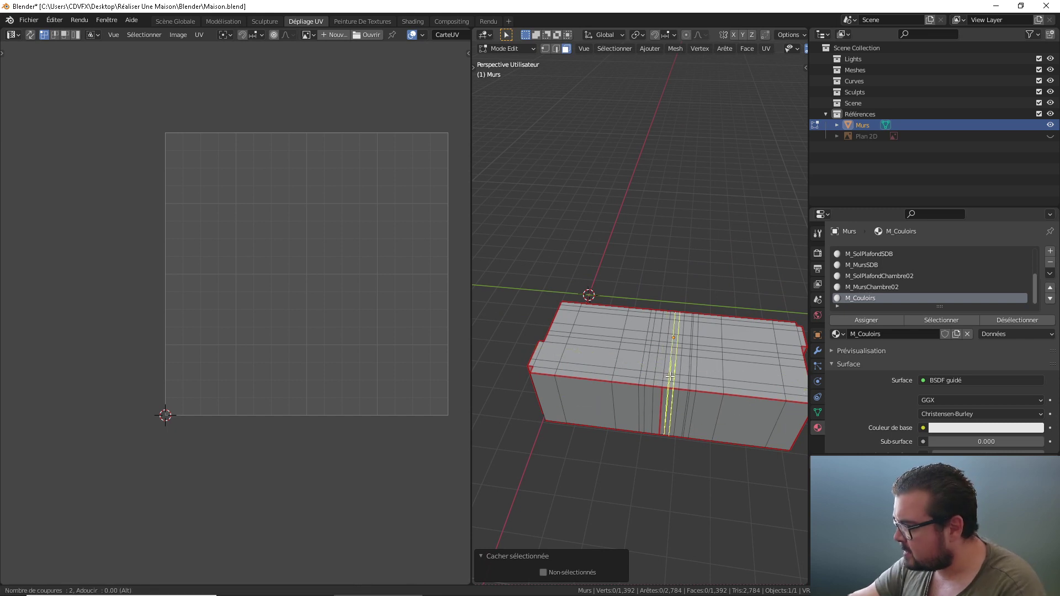
{"action": "key", "text": "Escape"}
{"action": "left_click", "coordinate": [555, 48]}
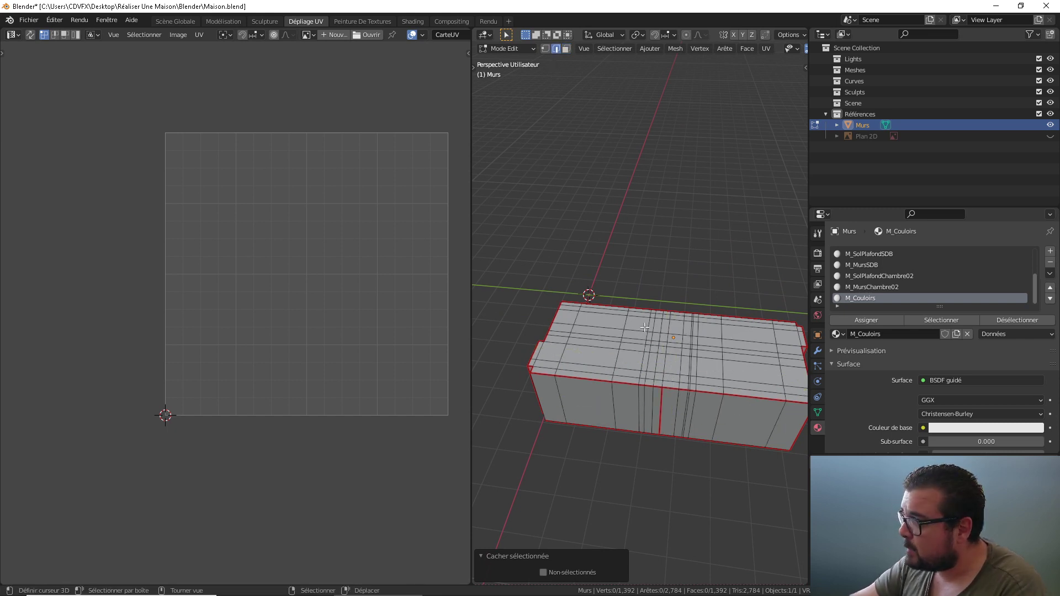
{"action": "scroll", "coordinate": [680, 390], "scroll_direction": "up", "scroll_amount": 2}
{"action": "left_click", "coordinate": [684, 415], "text": "alt"}
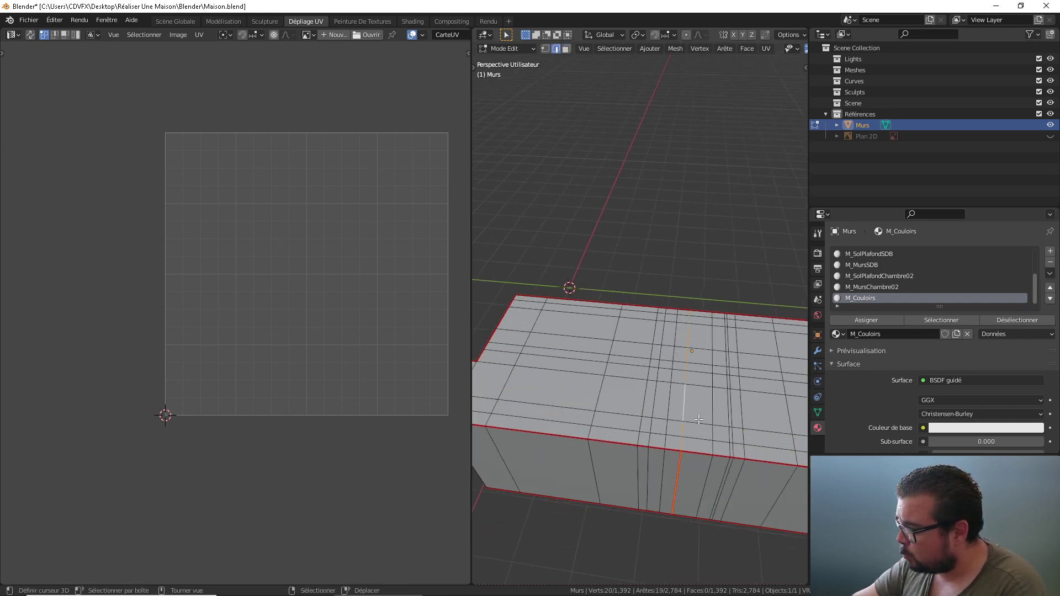
{"action": "middle_click_drag", "start_coordinate": [684, 415], "coordinate": [720, 270]}
{"action": "right_click", "coordinate": [720, 271]}
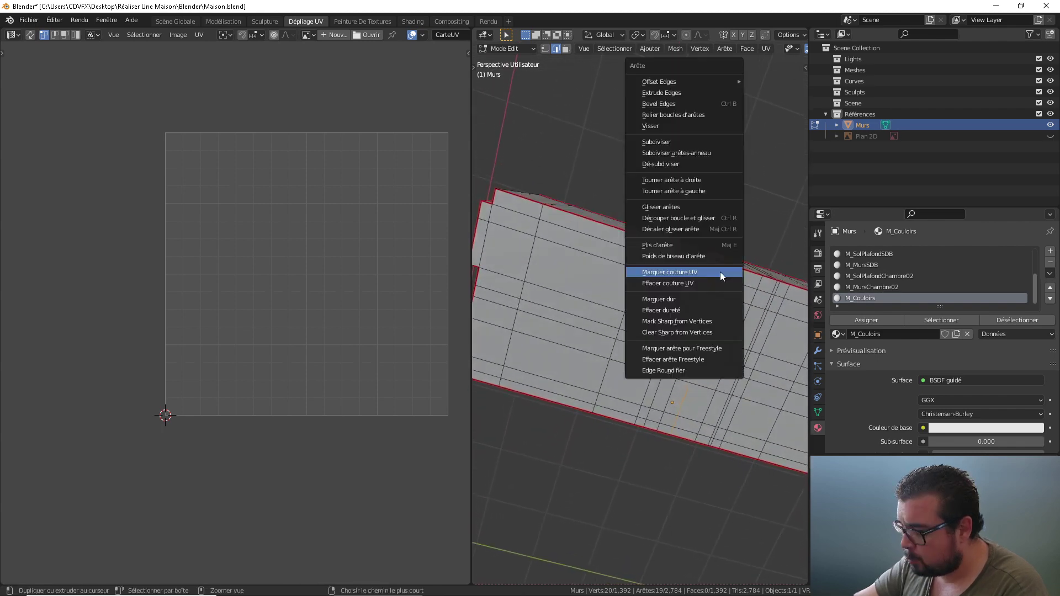
{"action": "left_click", "coordinate": [694, 273]}
{"action": "key", "text": "grave"}
{"action": "left_click", "coordinate": [679, 208]}
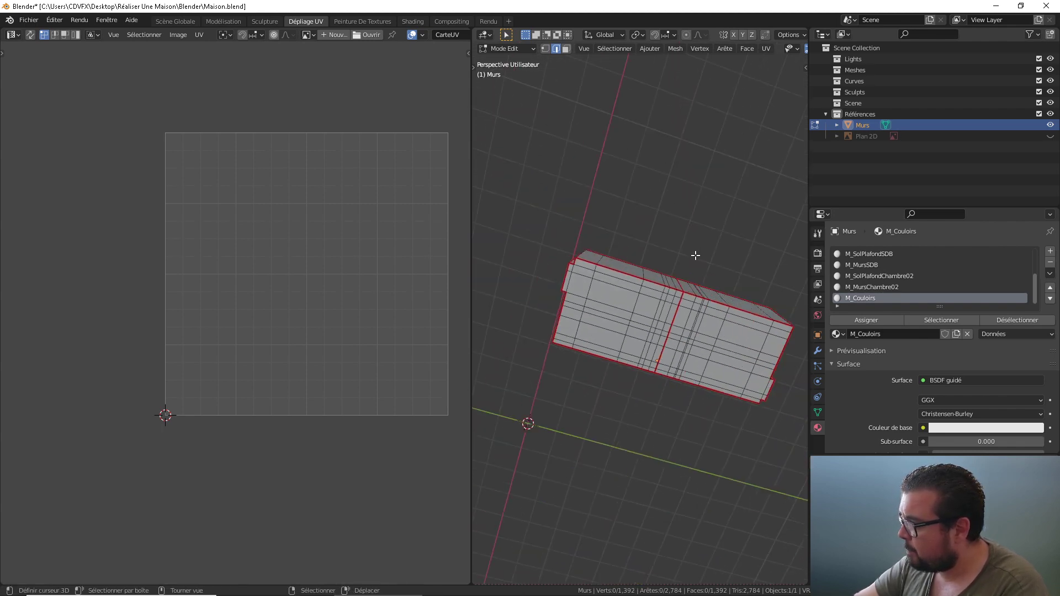
Unwrap all visible faces of the large room with the new seam, and deselect everything
{"action": "middle_click_drag", "start_coordinate": [679, 208], "coordinate": [670, 330]}
{"action": "key", "text": "a"}
{"action": "left_click", "coordinate": [671, 277]}
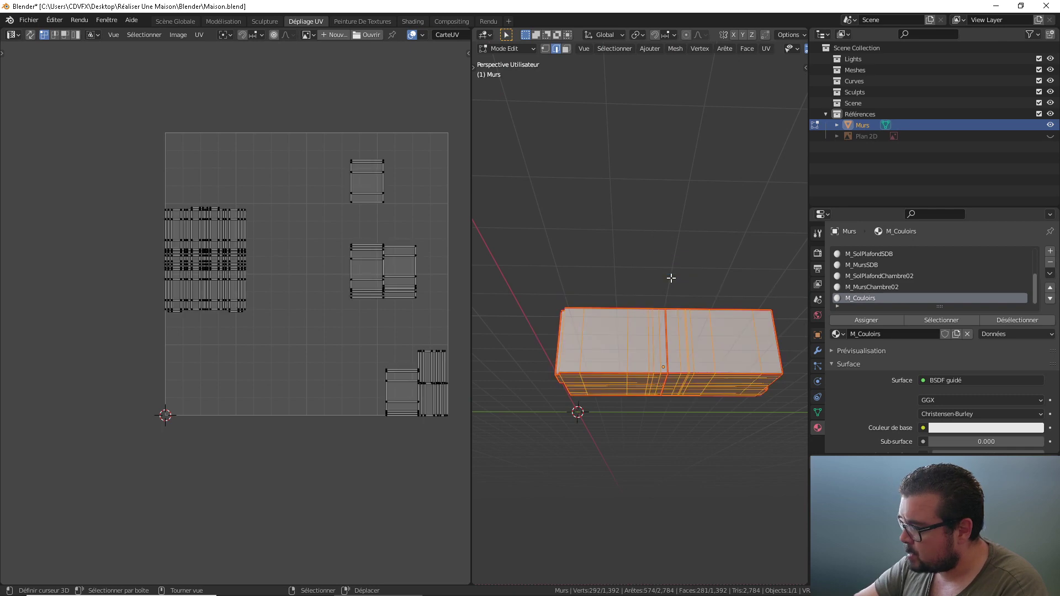
{"action": "key", "text": "u"}
{"action": "left_click", "coordinate": [643, 206]}
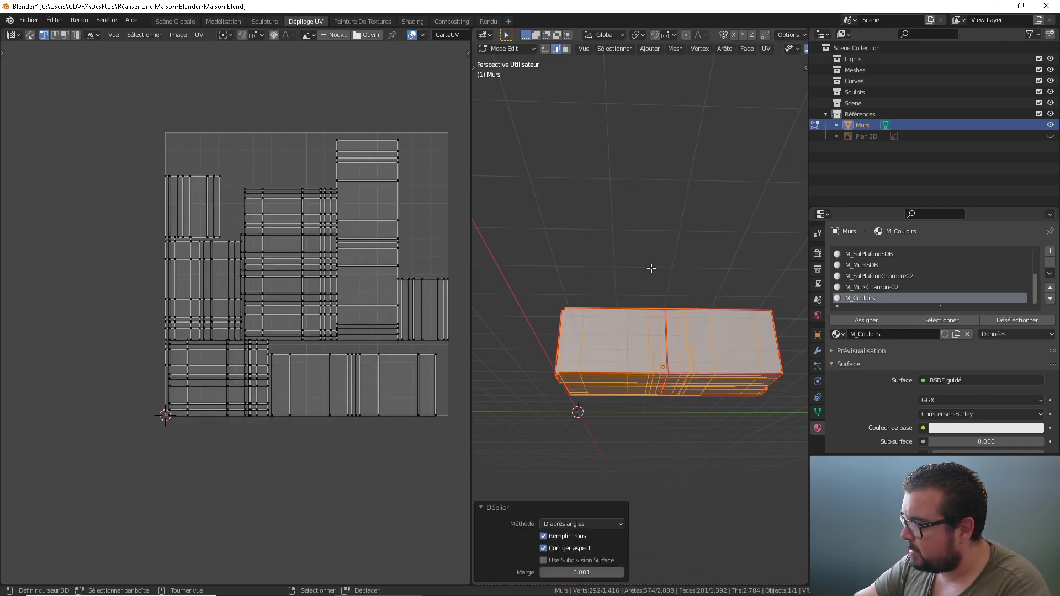
{"action": "key", "text": "a"}
{"action": "left_click", "coordinate": [657, 203]}
Select both halves of the large room's ceiling up to their seams and pack their UV islands
{"action": "middle_click_drag", "start_coordinate": [651, 206], "coordinate": [632, 334]}
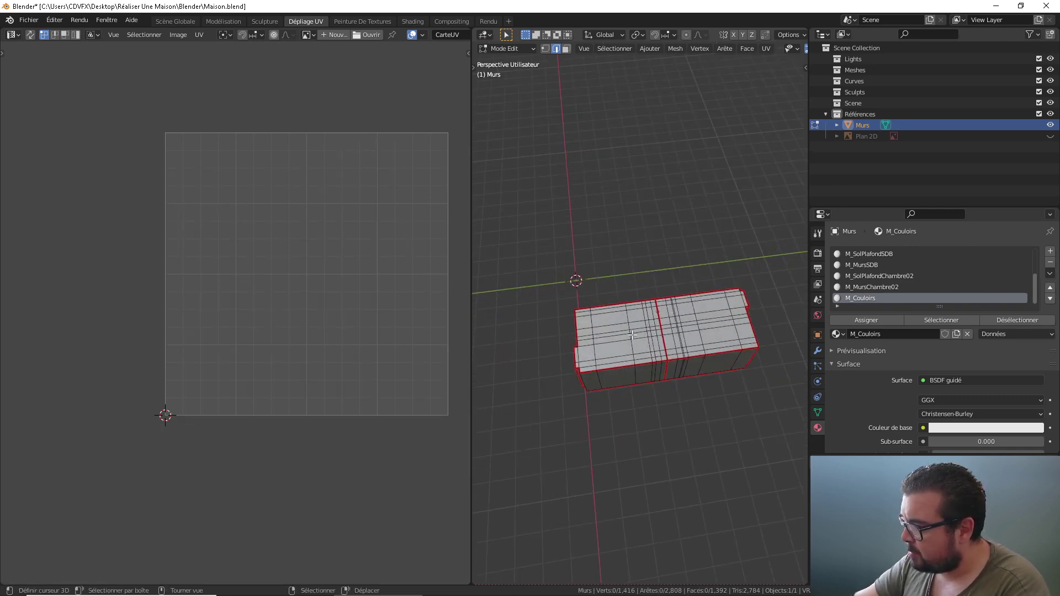
{"action": "key", "text": "l"}
{"action": "key", "text": "l"}
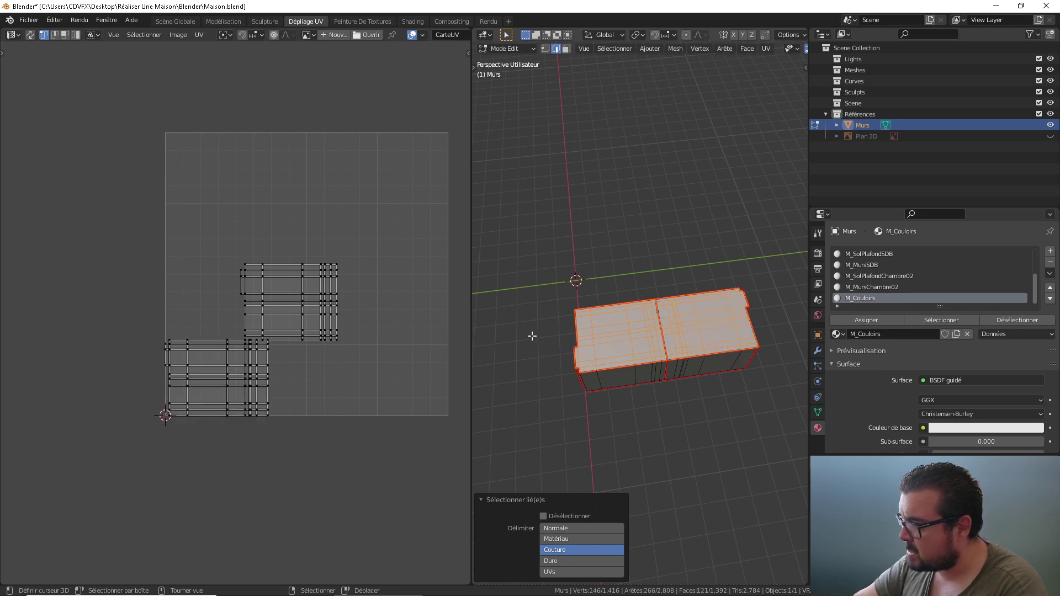
{"action": "key", "text": "a"}
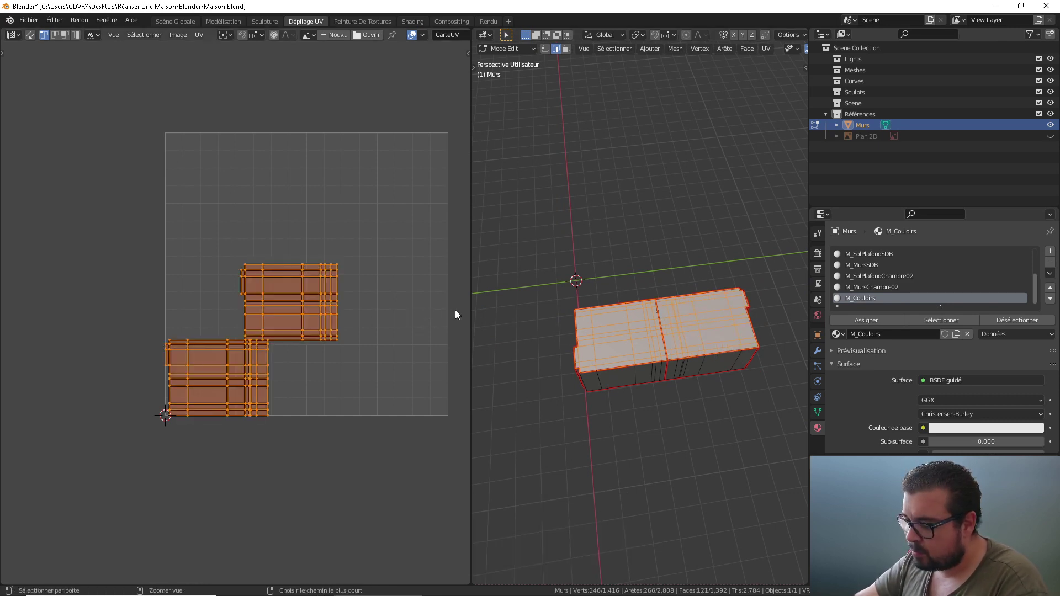
{"action": "key", "text": "ctrl+p"}
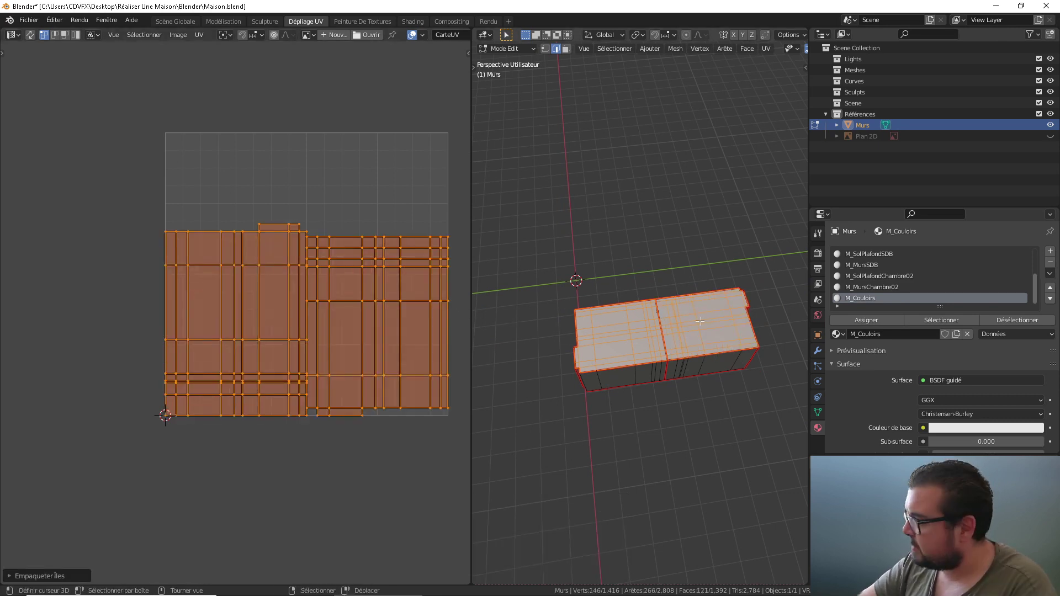
Create a material named M_PlafondPV in a new slot for the large room's ceiling
{"action": "left_click", "coordinate": [1050, 251]}
{"action": "left_click", "coordinate": [913, 337]}
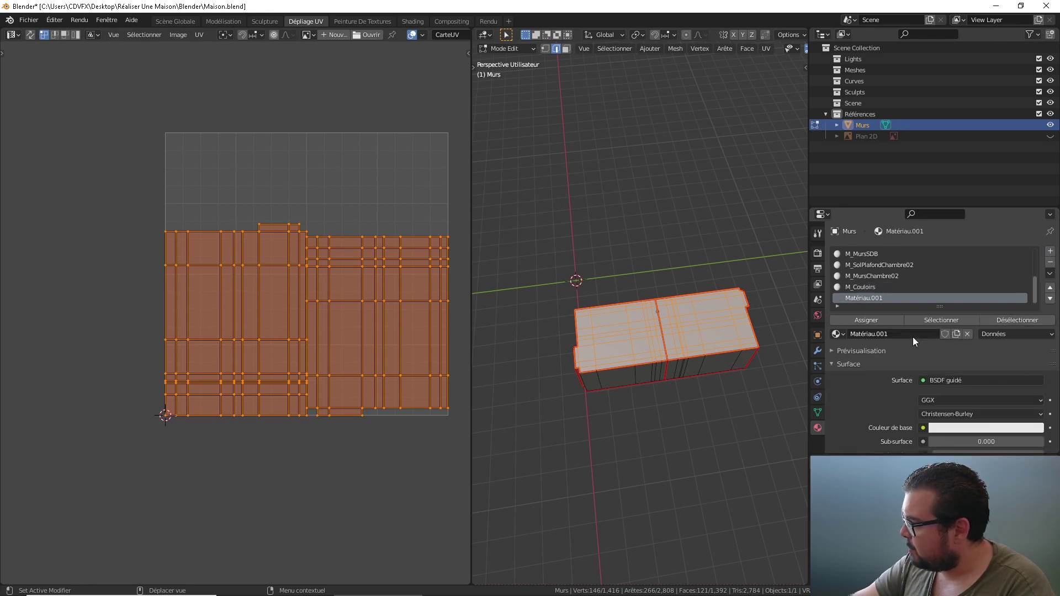
{"action": "double_click", "coordinate": [902, 335]}
{"action": "type", "text": "M_PlafondPV"}
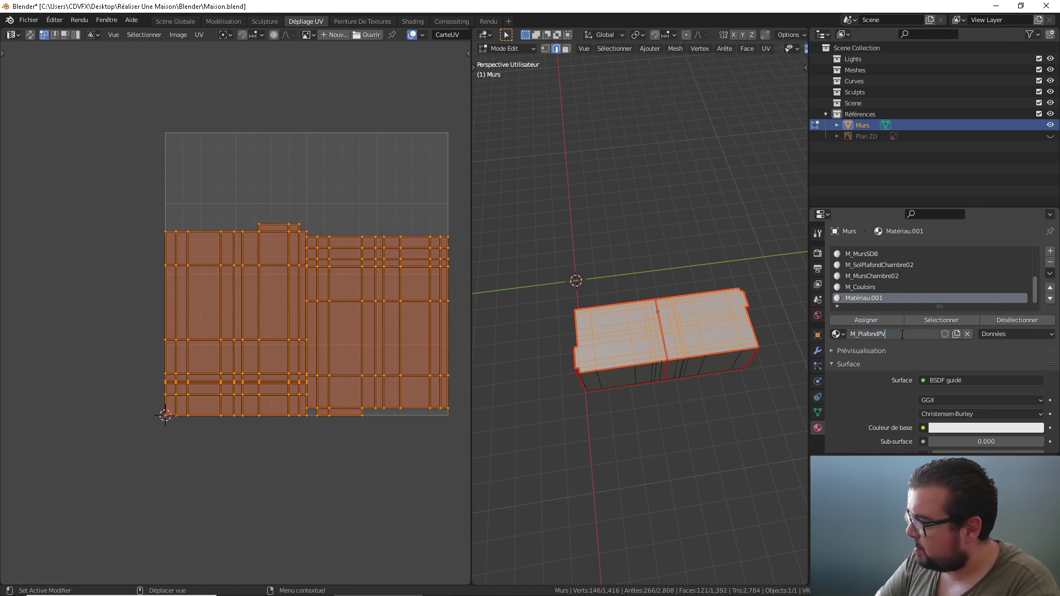
{"action": "key", "text": "Return"}
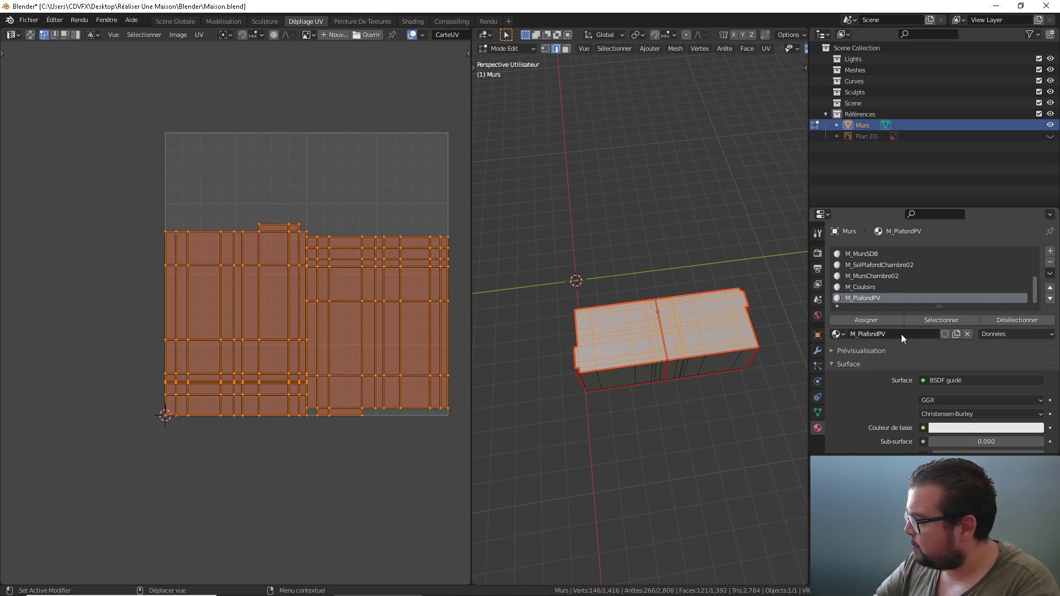
Reselect both halves of the large room's ceiling, assign M_PlafondPV to them, and clear the selection
{"action": "middle_click_drag", "start_coordinate": [634, 303], "coordinate": [679, 303]}
{"action": "key", "text": "a"}
{"action": "left_click", "coordinate": [705, 243]}
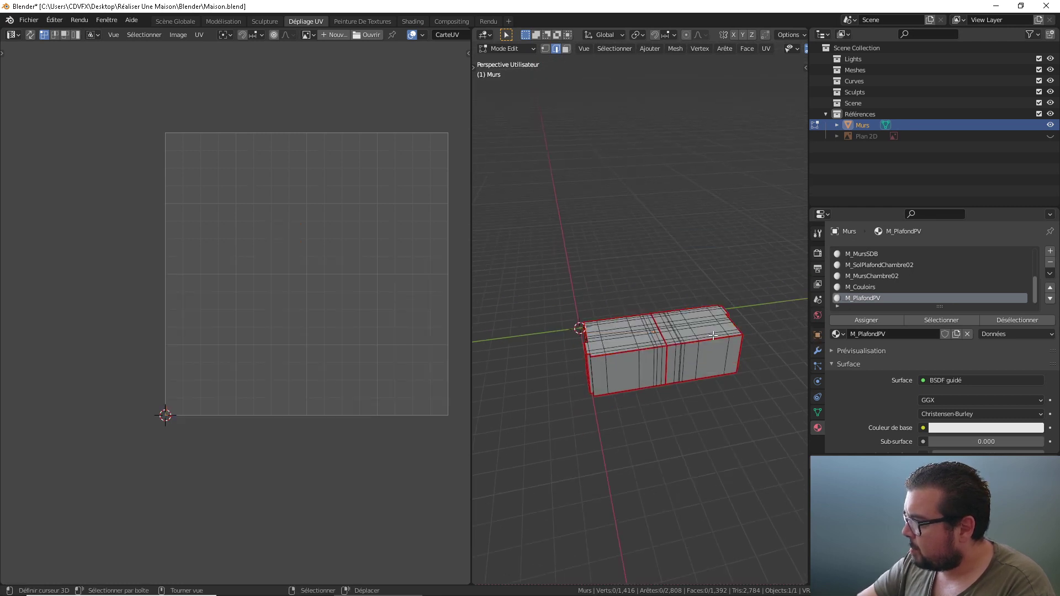
{"action": "key", "text": "l"}
{"action": "key", "text": "l"}
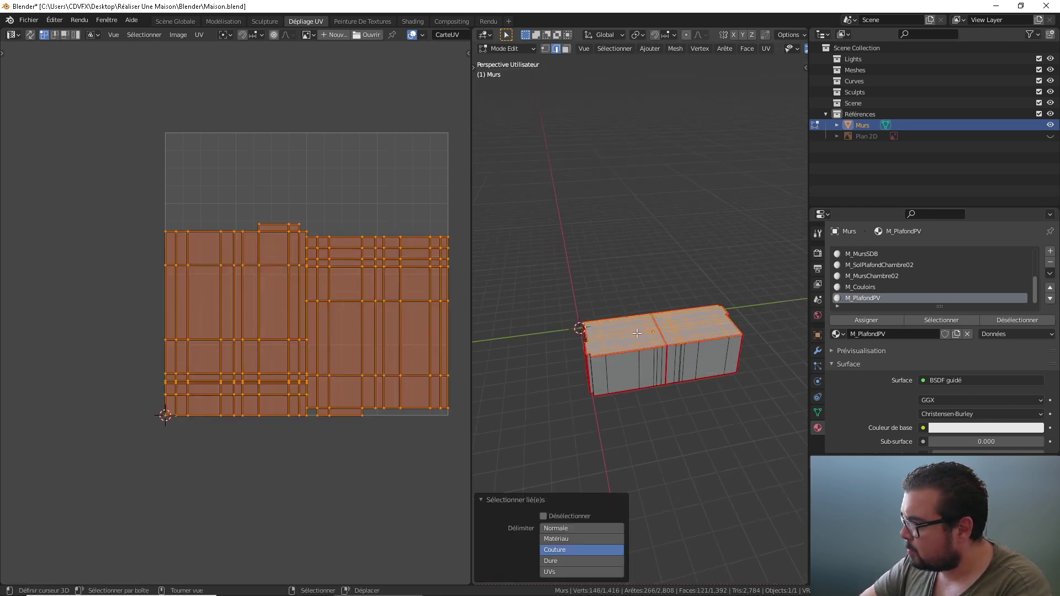
{"action": "left_click", "coordinate": [864, 319]}
{"action": "key", "text": "a"}
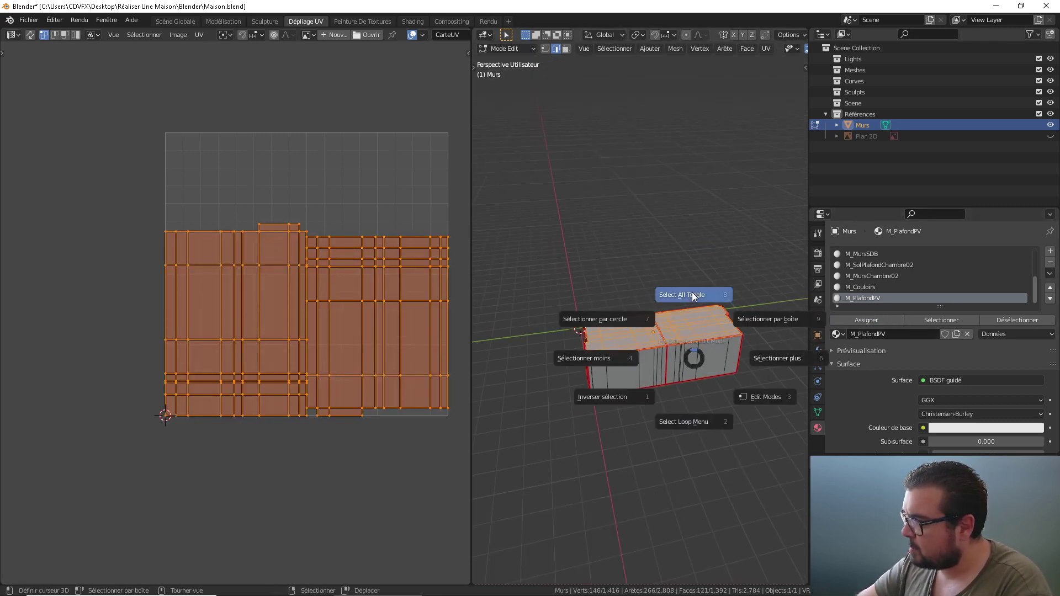
{"action": "left_click", "coordinate": [692, 292]}
Select both halves of the large room's floor up to their seams and pack their UV islands
{"action": "middle_click_drag", "start_coordinate": [691, 293], "coordinate": [721, 350]}
{"action": "key", "text": "l"}
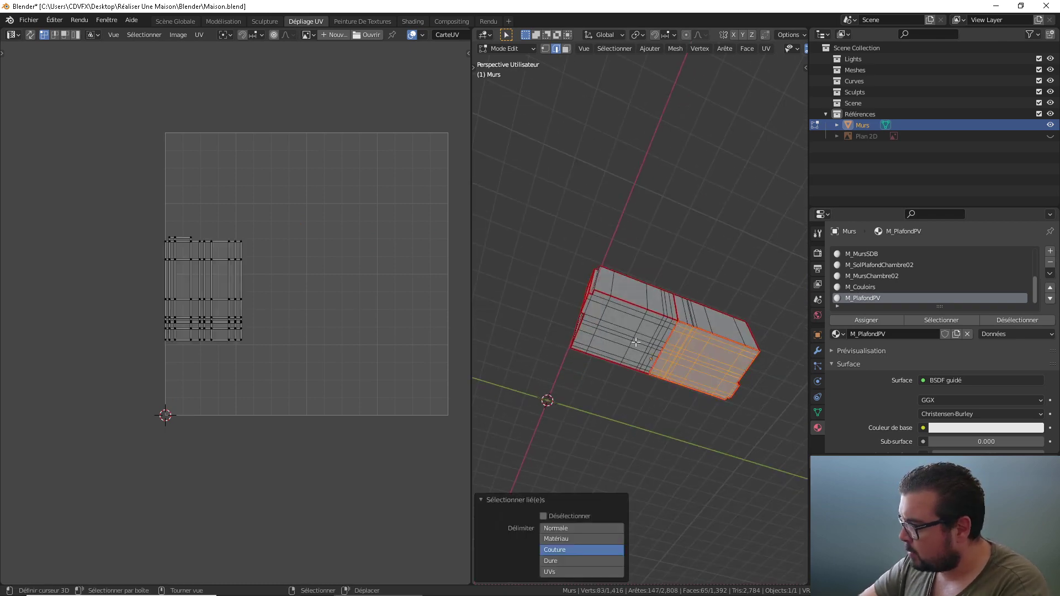
{"action": "key", "text": "l"}
{"action": "key", "text": "a"}
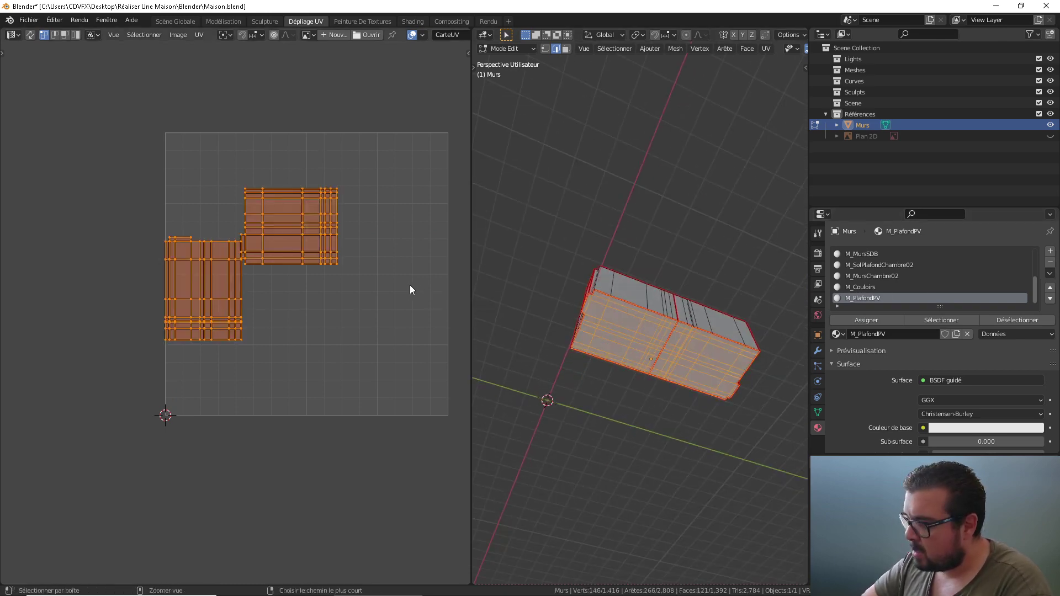
{"action": "key", "text": "ctrl+p"}
Create a material named M_SolPV in a new slot for the large room's floor
{"action": "left_click", "coordinate": [1050, 251]}
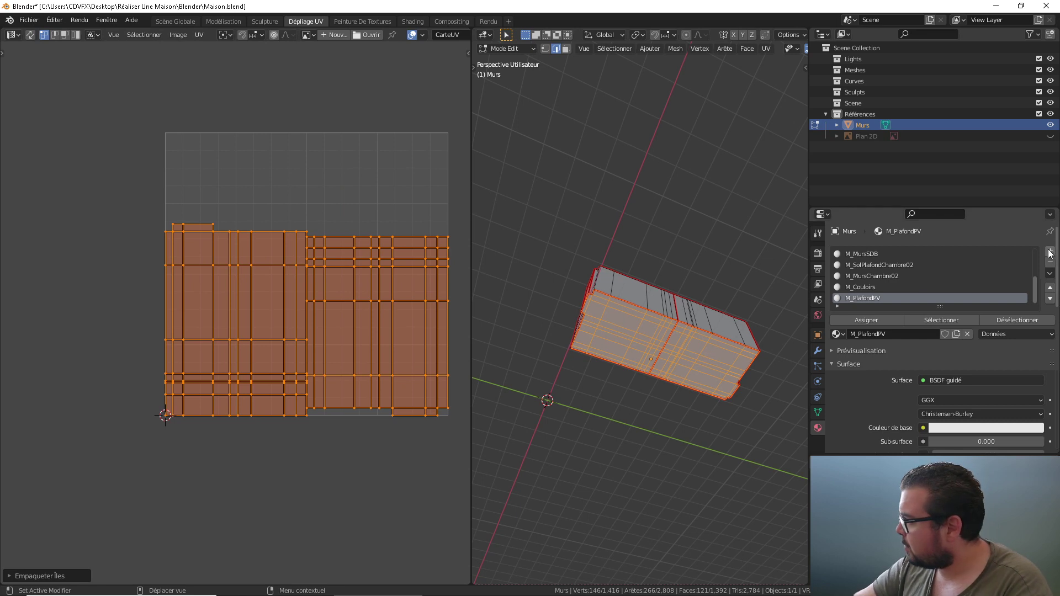
{"action": "left_click", "coordinate": [915, 333]}
{"action": "double_click", "coordinate": [893, 331]}
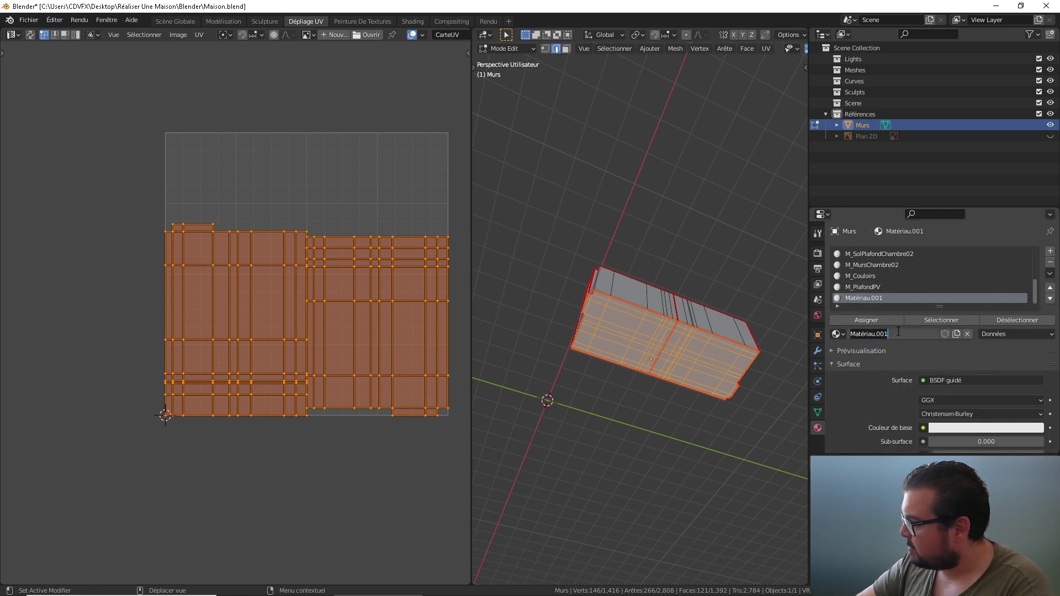
{"action": "type", "text": "M_SolPV"}
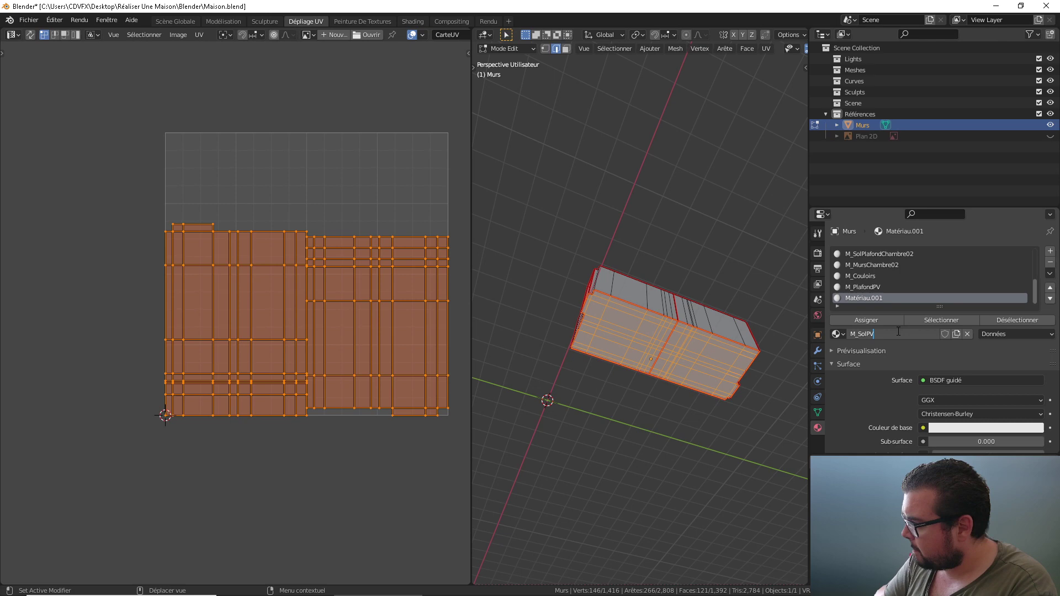
{"action": "key", "text": "Return"}
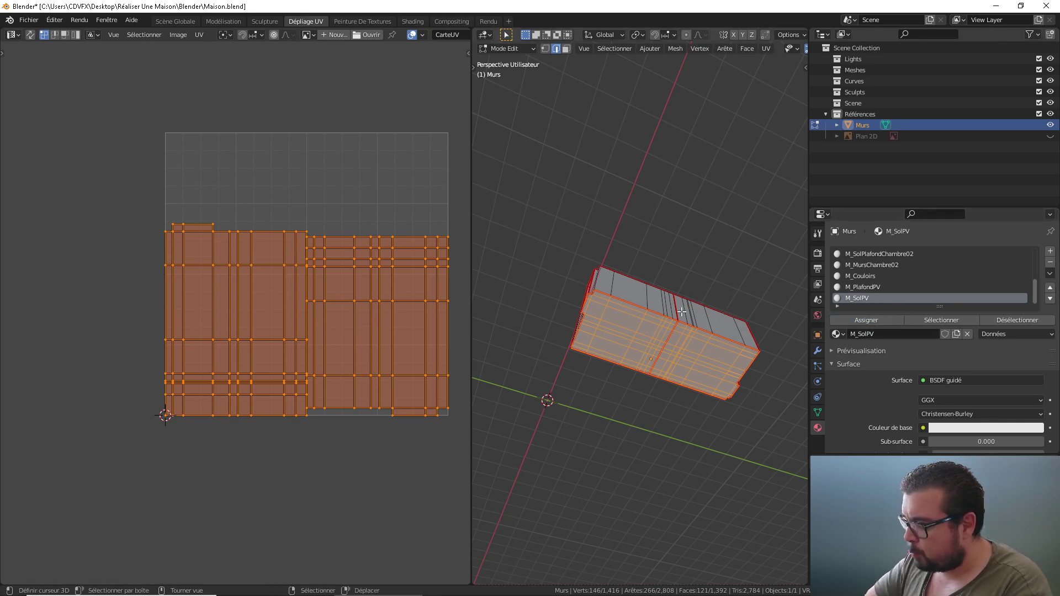
Switch to face selection and hide the large room's selected floor faces
{"action": "key", "text": "h"}
{"action": "middle_click_drag", "start_coordinate": [681, 308], "coordinate": [682, 373]}
{"action": "key", "text": "alt+h"}
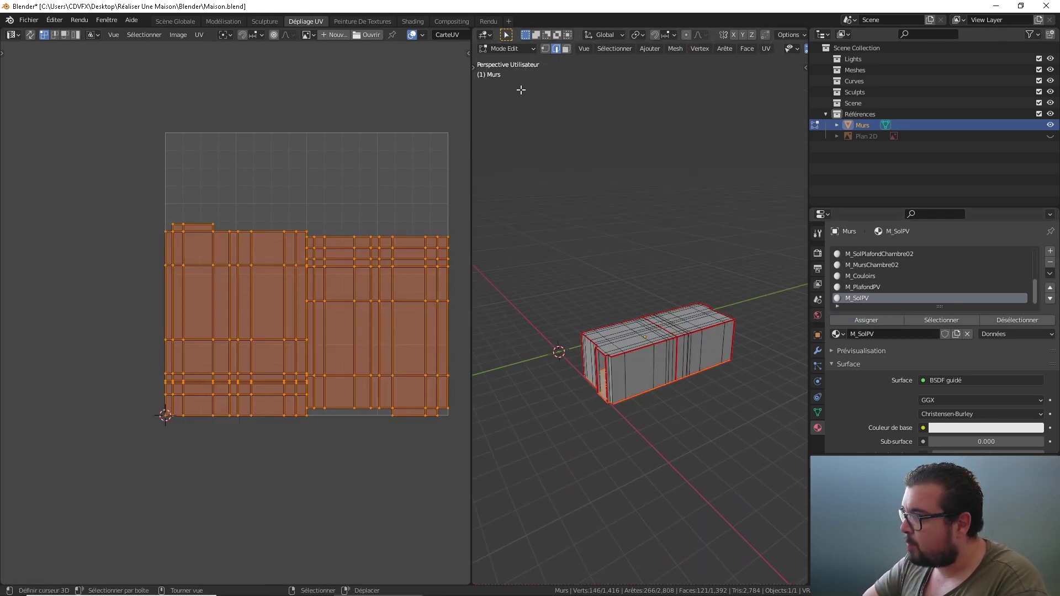
{"action": "left_click", "coordinate": [564, 49]}
{"action": "middle_click_drag", "start_coordinate": [653, 288], "coordinate": [674, 436]}
{"action": "key", "text": "h"}
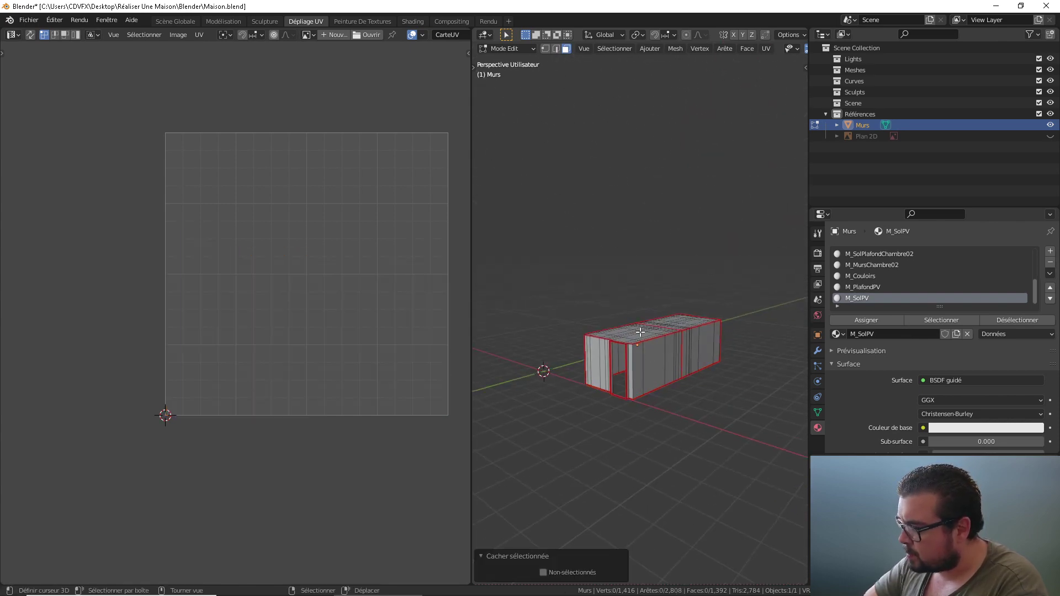
Select both halves of the large room's ceiling up to their seams and hide them
{"action": "key", "text": "l"}
{"action": "key", "text": "l"}
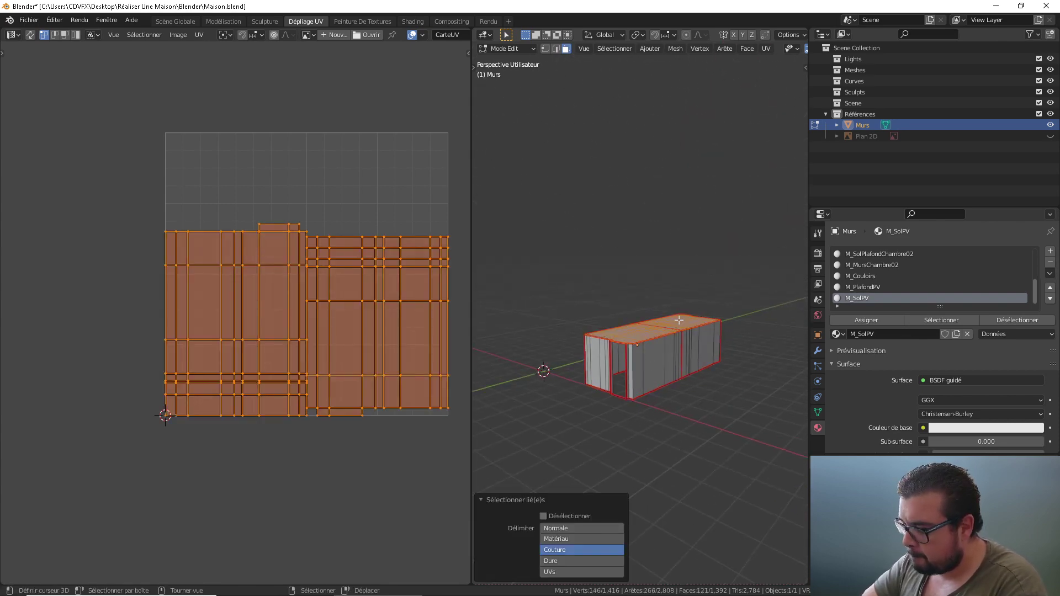
{"action": "key", "text": "h"}
Select the three seam-bounded wall sections in the half of the large room nearest the red X axis
{"action": "middle_click_drag", "start_coordinate": [679, 326], "coordinate": [646, 393]}
{"action": "key", "text": "l"}
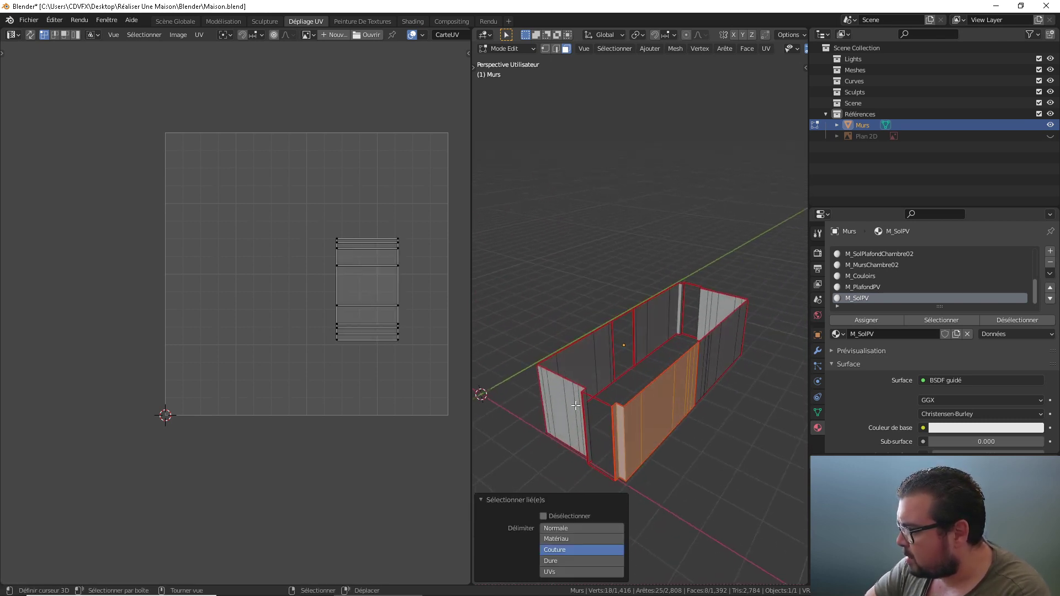
{"action": "key", "text": "l"}
{"action": "middle_click_drag", "start_coordinate": [557, 406], "coordinate": [621, 403]}
{"action": "key", "text": "l"}
Create a material named M_MursPV01 in a new slot for the selected walls and pack their UV islands
{"action": "left_click", "coordinate": [1051, 252]}
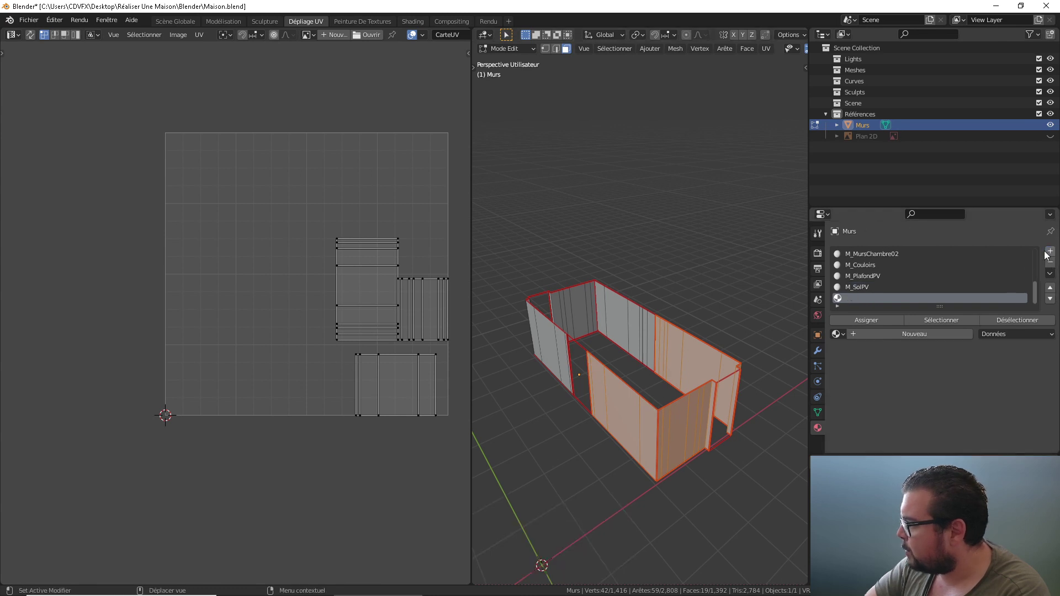
{"action": "left_click", "coordinate": [913, 336]}
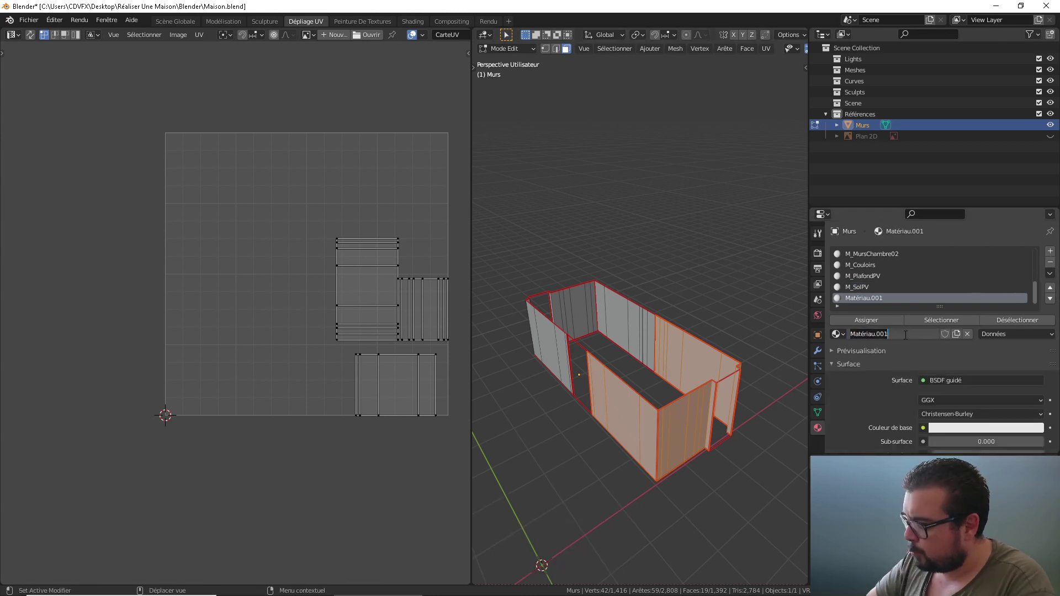
{"action": "type", "text": "m"}
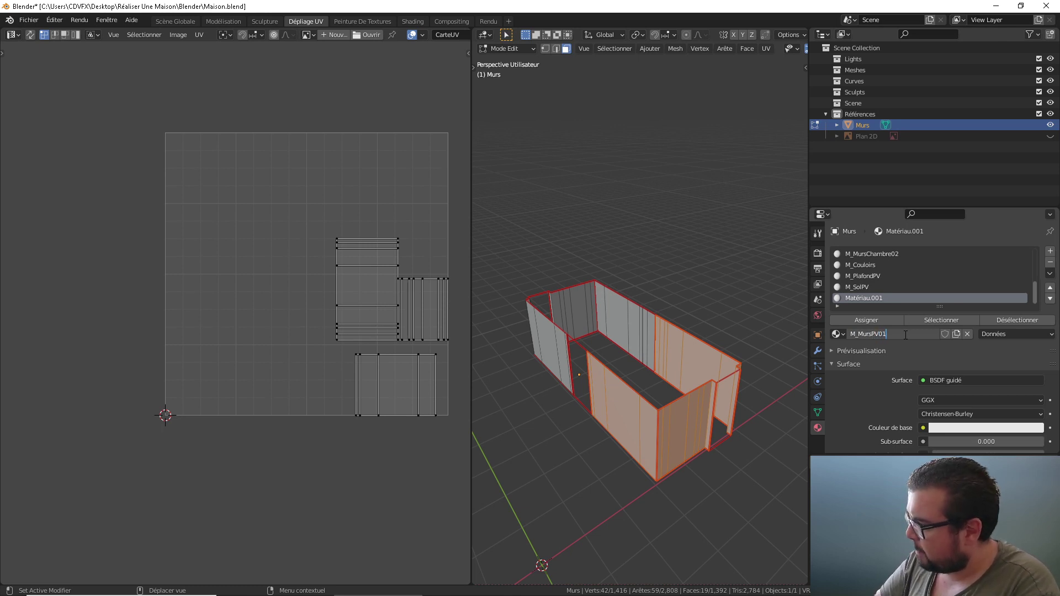
{"action": "key", "text": "Return"}
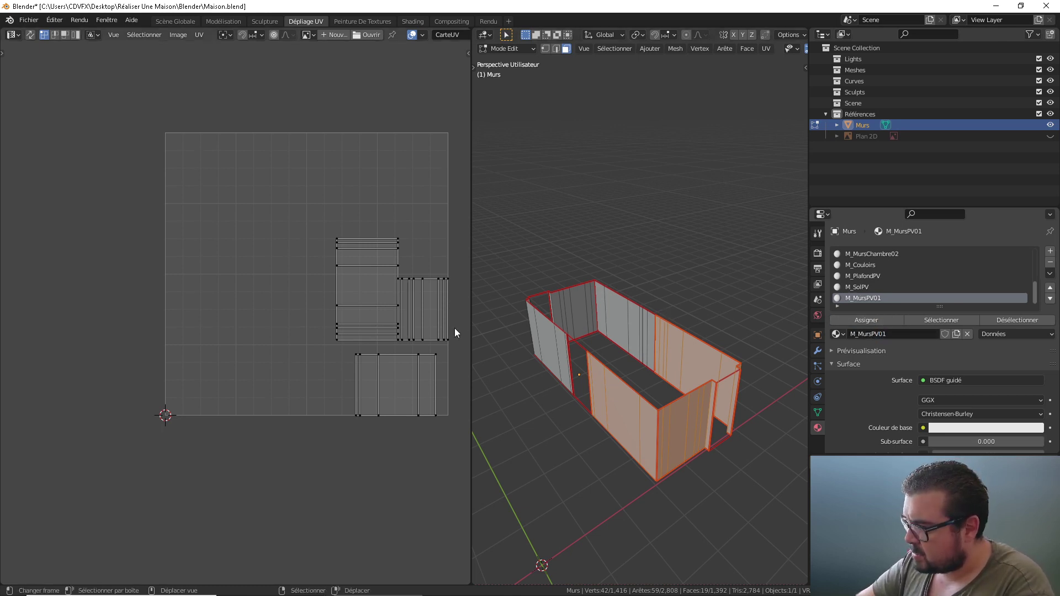
{"action": "key", "text": "a"}
{"action": "key", "text": "ctrl+p"}
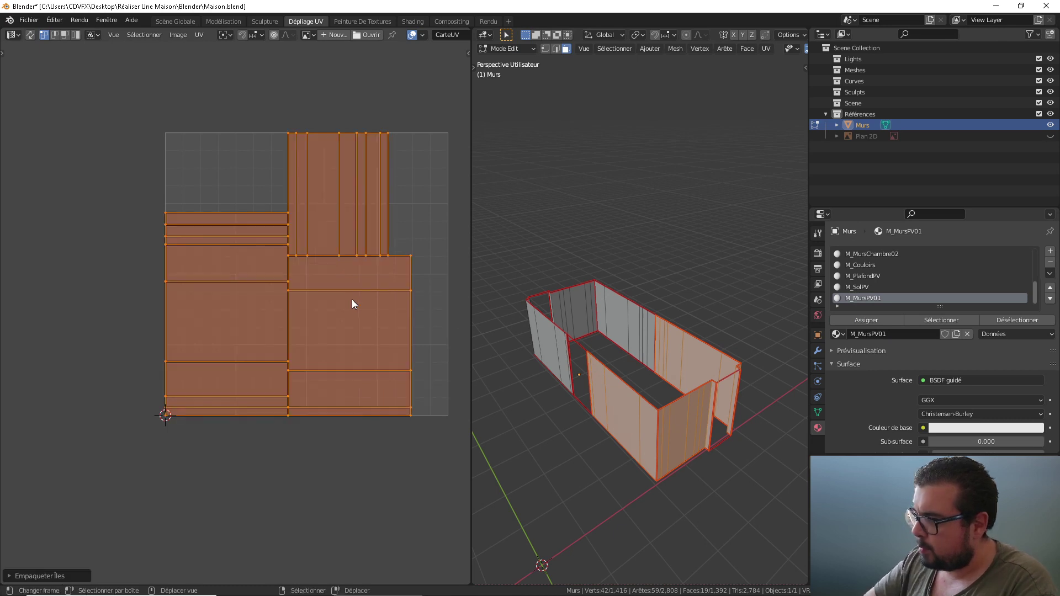
{"action": "key", "text": "ctrl+z"}
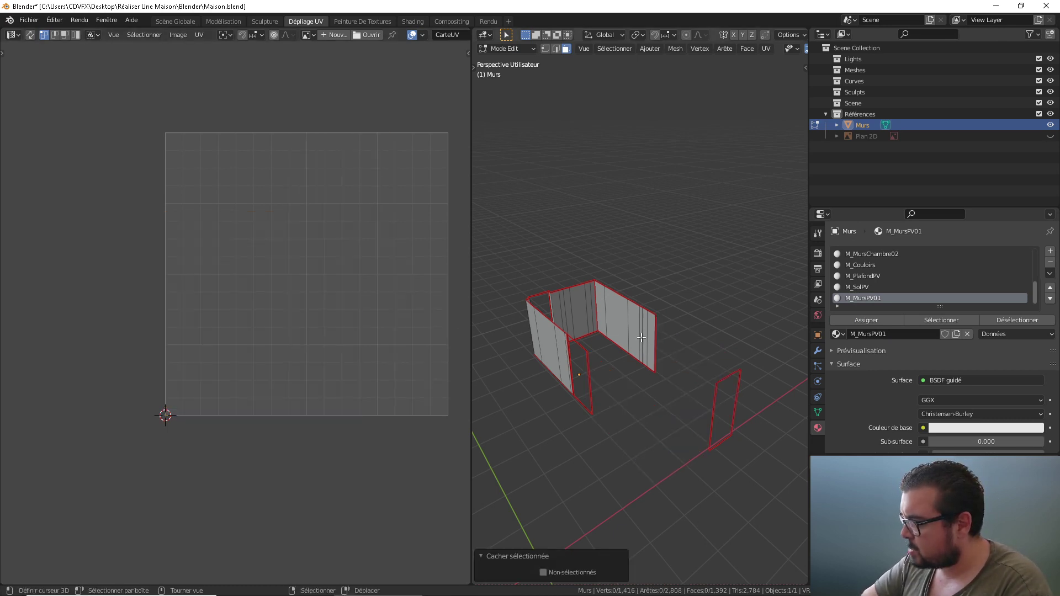
{"action": "key", "text": "ctrl+shift+z"}
{"action": "key", "text": "a"}
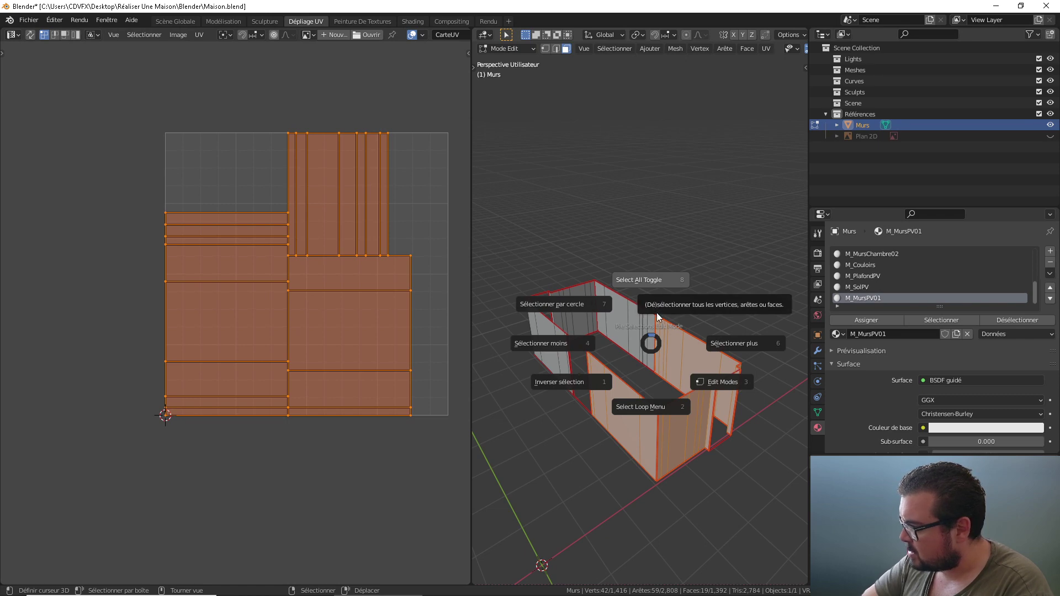
{"action": "left_click", "coordinate": [708, 287]}
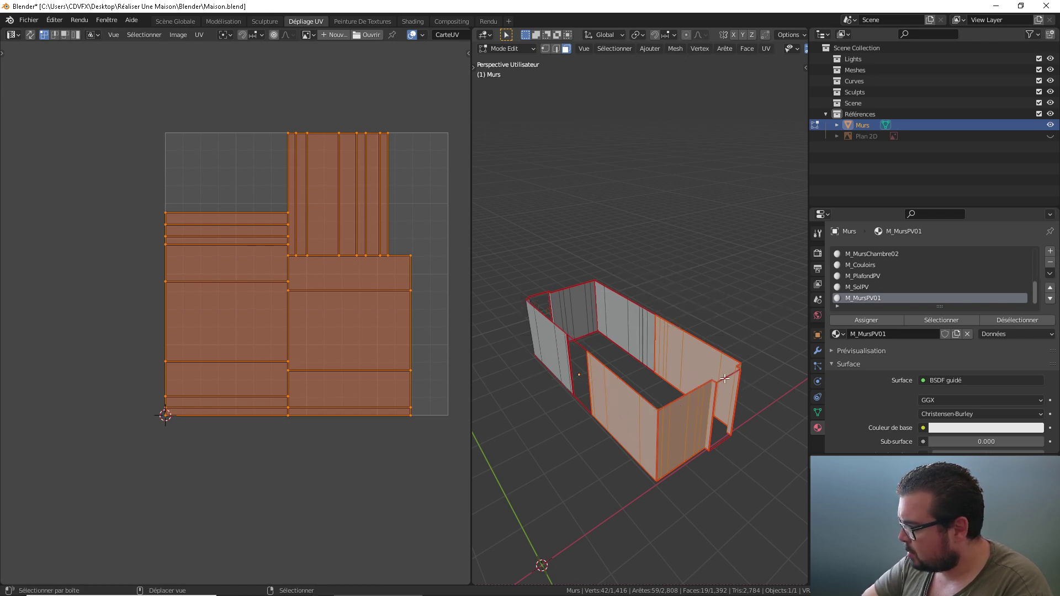
Clear the selection and select the three seam-bounded wall sections in the opposite half of the large room
{"action": "middle_click_drag", "start_coordinate": [708, 287], "coordinate": [646, 331]}
{"action": "scroll", "coordinate": [642, 341], "scroll_direction": "up", "scroll_amount": 3}
{"action": "scroll", "coordinate": [589, 389], "scroll_direction": "up", "scroll_amount": 5}
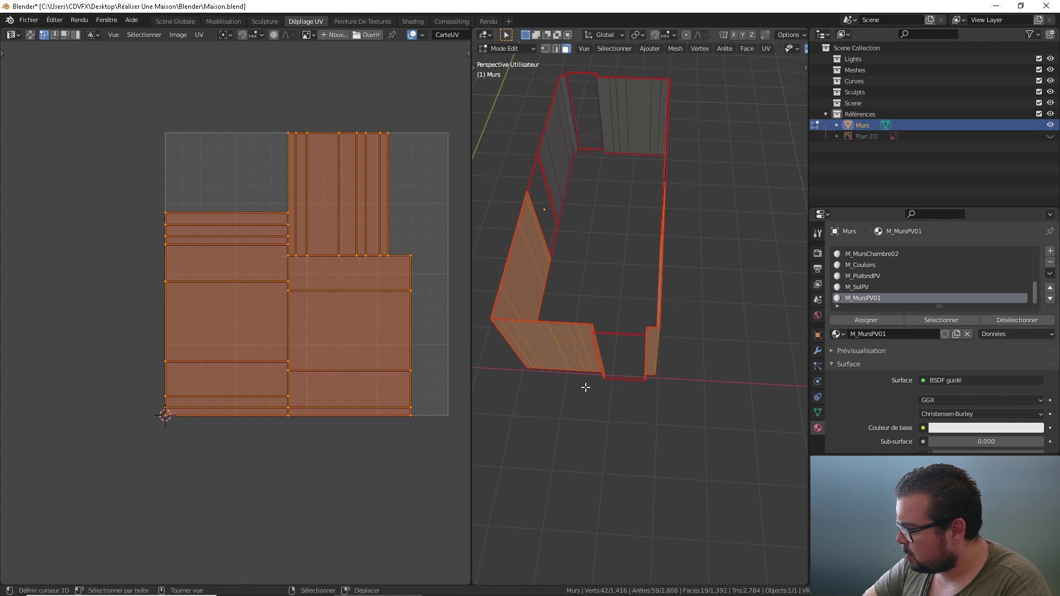
{"action": "middle_click_drag", "start_coordinate": [596, 379], "coordinate": [672, 355]}
{"action": "scroll", "coordinate": [617, 375], "scroll_direction": "up", "scroll_amount": 3}
{"action": "key", "text": "a"}
{"action": "left_click", "coordinate": [665, 304]}
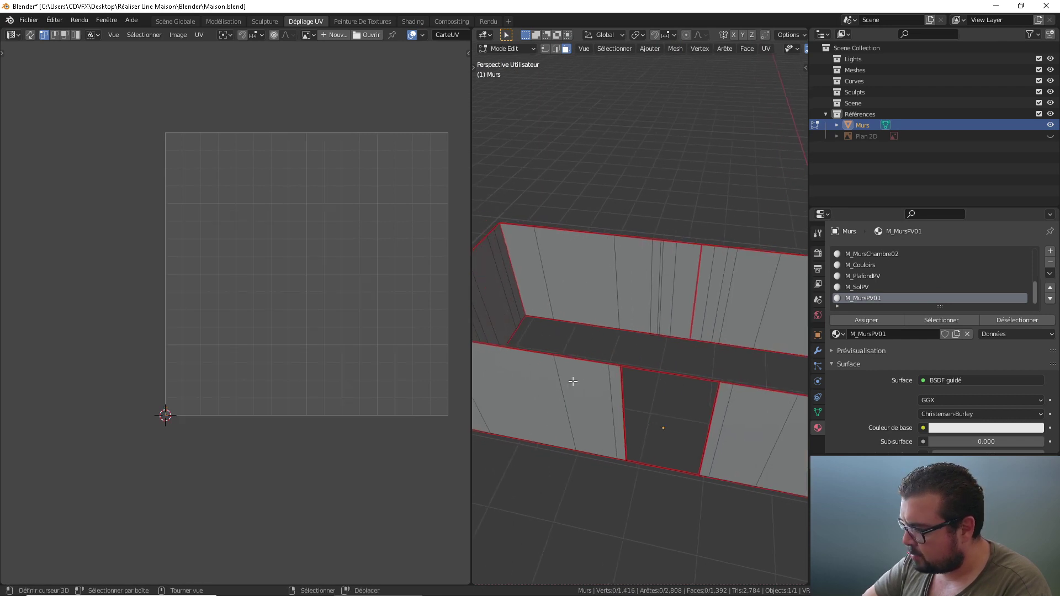
{"action": "key", "text": "l"}
{"action": "key", "text": "l"}
{"action": "key", "text": "l"}
{"action": "scroll", "coordinate": [506, 286], "scroll_direction": "down", "scroll_amount": 3}
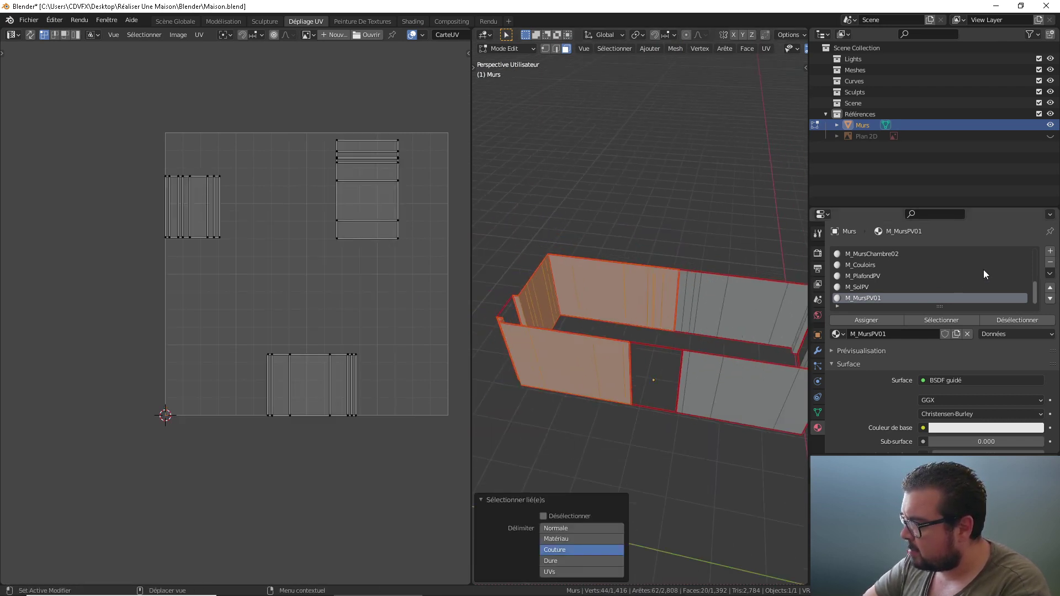
Create a material named M_MursPV02 in a new slot for the second half's walls, and clear the face selection
{"action": "left_click", "coordinate": [1050, 251]}
{"action": "left_click", "coordinate": [863, 335]}
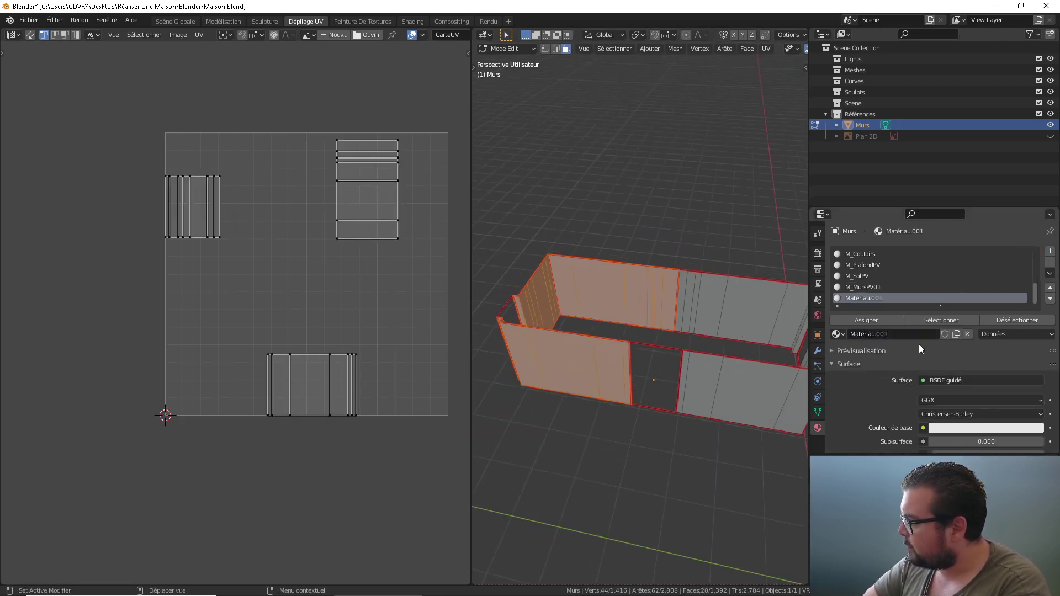
{"action": "double_click", "coordinate": [897, 334]}
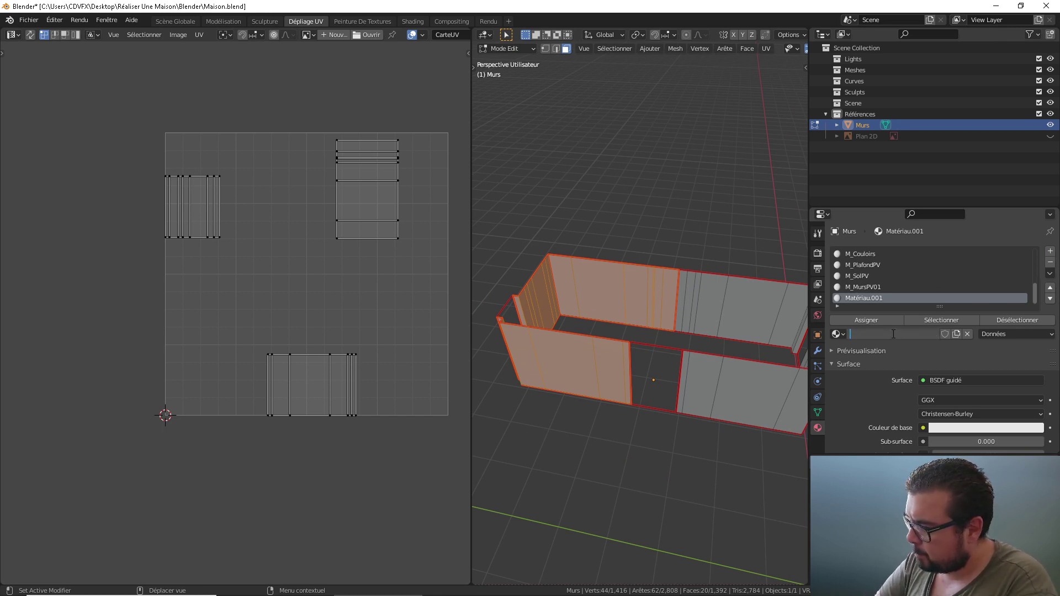
{"action": "type", "text": "M_Mu"}
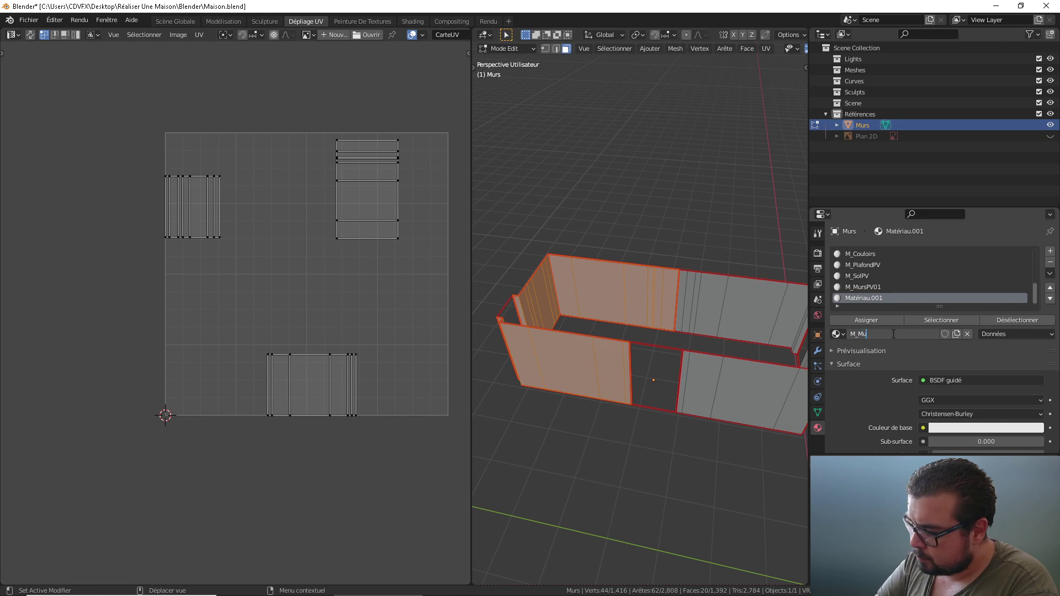
{"action": "type", "text": "rsPV"}
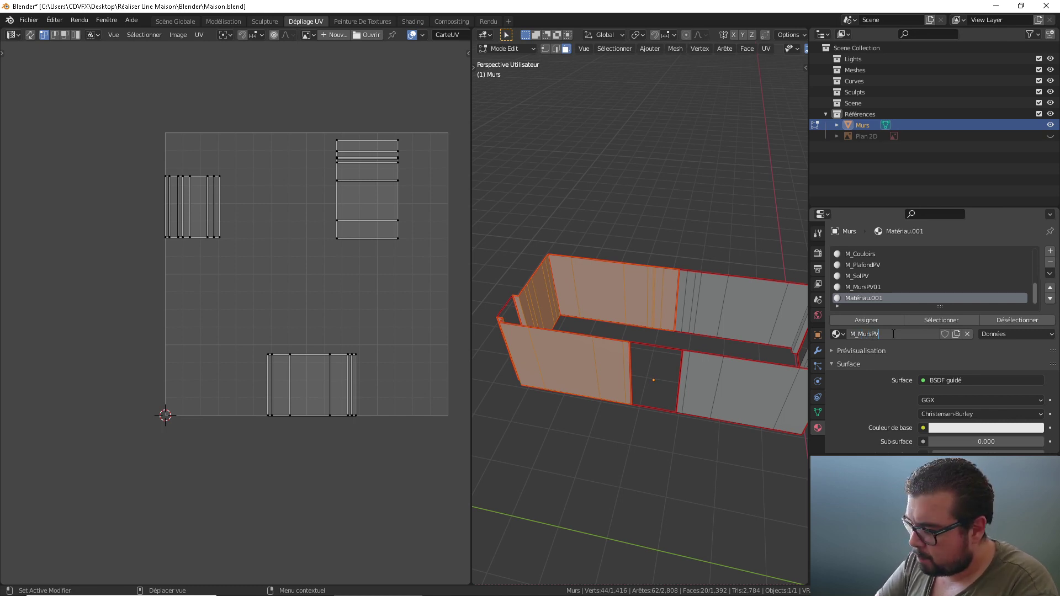
{"action": "type", "text": "02"}
{"action": "key", "text": "Return"}
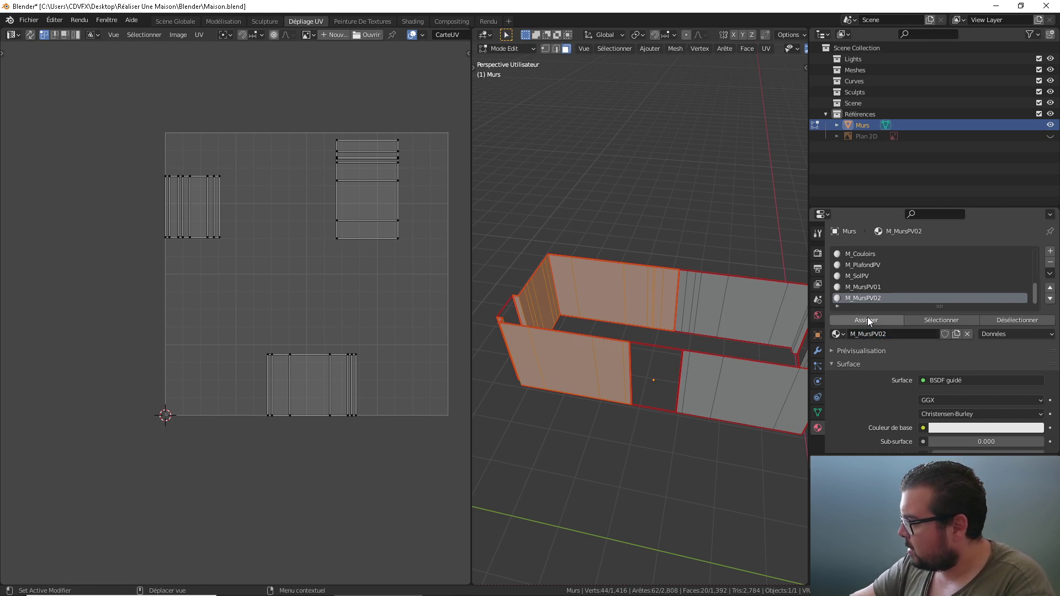
{"action": "scroll", "coordinate": [695, 342], "scroll_direction": "down", "scroll_amount": 3}
{"action": "key", "text": "a"}
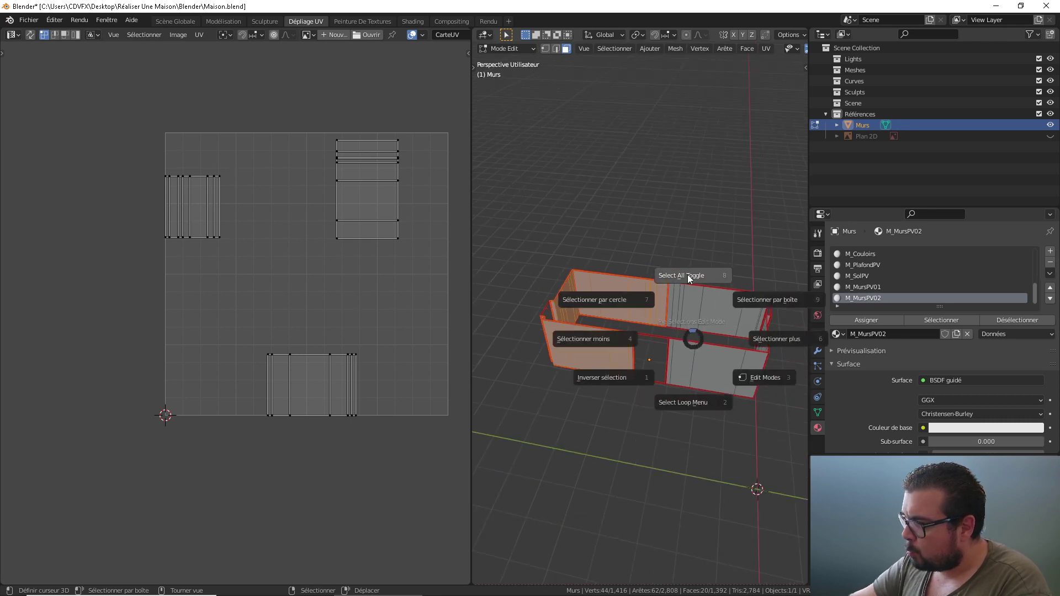
{"action": "left_click", "coordinate": [688, 274]}
Reveal all hidden faces of the Murs model and deselect everything
{"action": "key", "text": "q"}
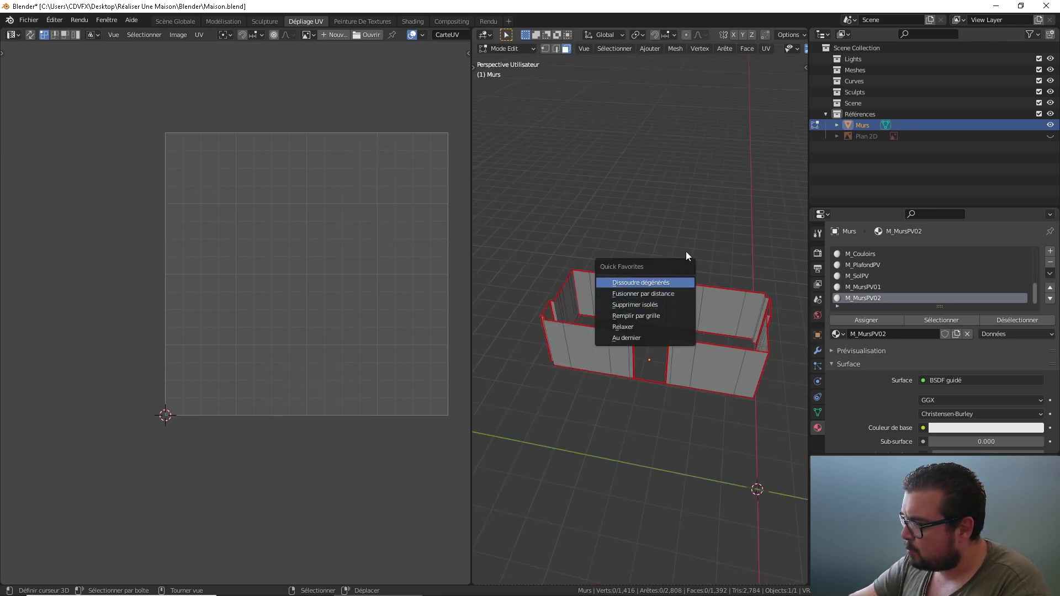
{"action": "key", "text": "a"}
{"action": "left_click", "coordinate": [685, 165]}
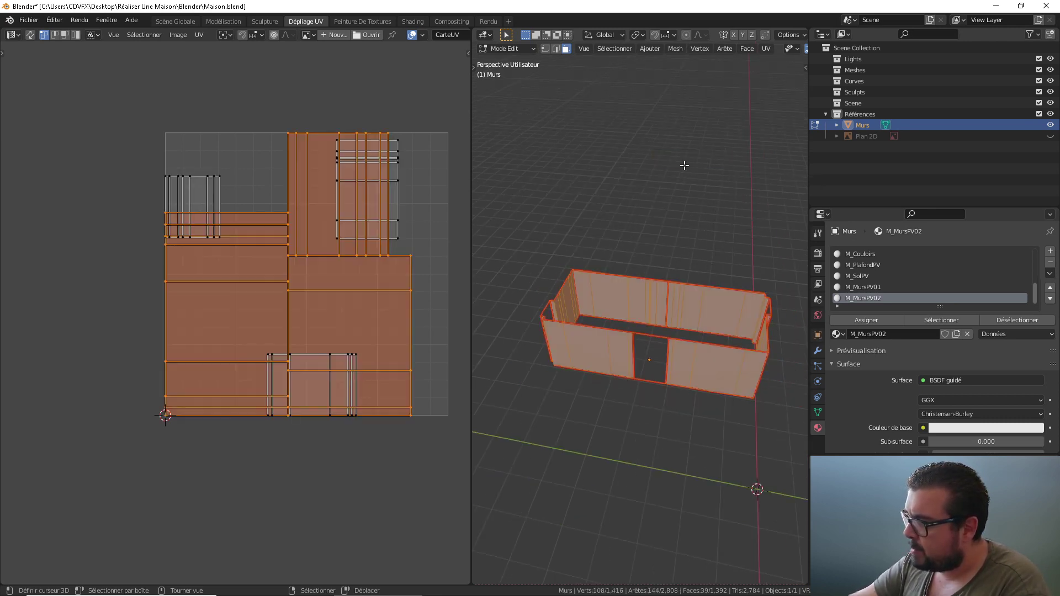
{"action": "left_click", "coordinate": [619, 50]}
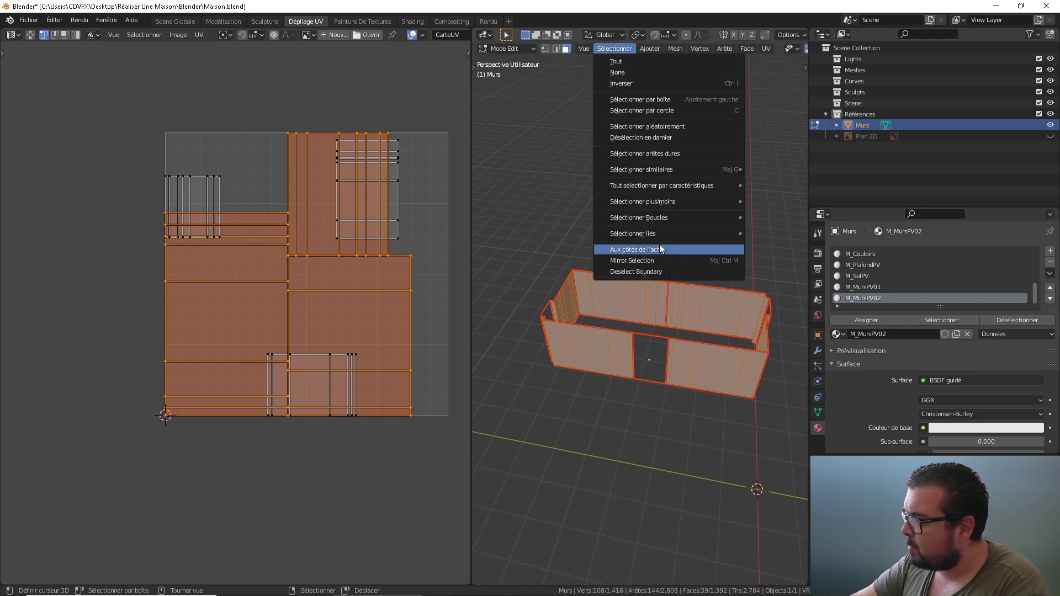
{"action": "left_click", "coordinate": [673, 50]}
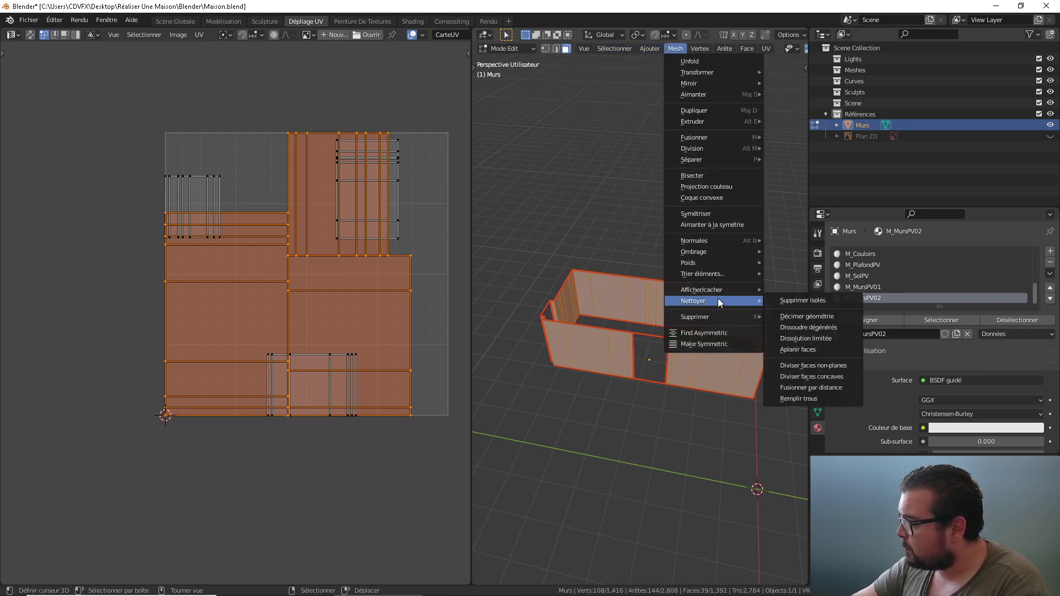
{"action": "mouse_move", "coordinate": [724, 291]}
{"action": "left_click", "coordinate": [802, 289]}
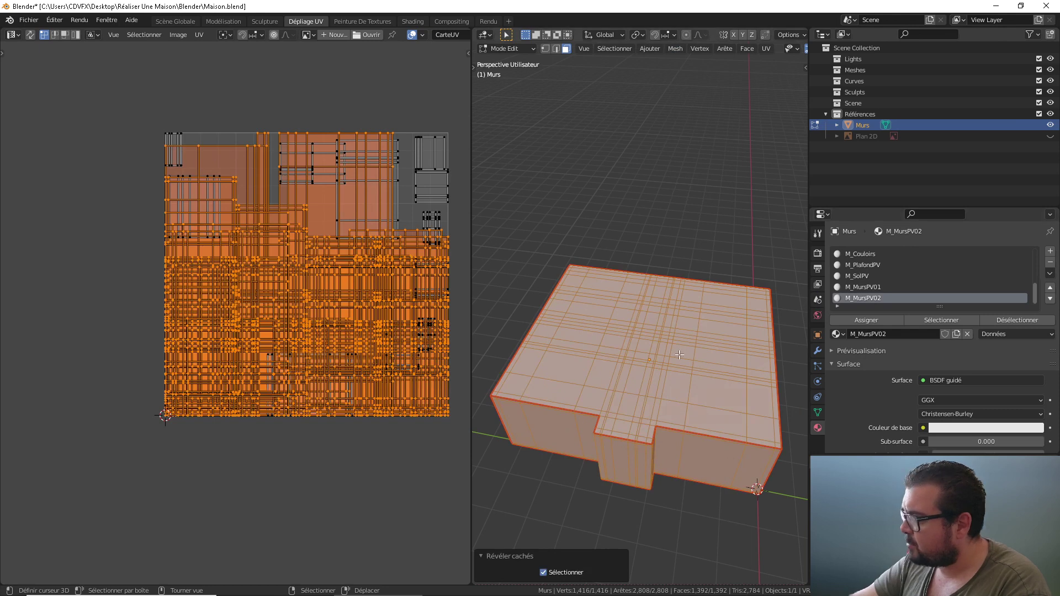
{"action": "middle_click_drag", "start_coordinate": [574, 331], "coordinate": [608, 338]}
{"action": "key", "text": "a"}
{"action": "left_click", "coordinate": [618, 266]}
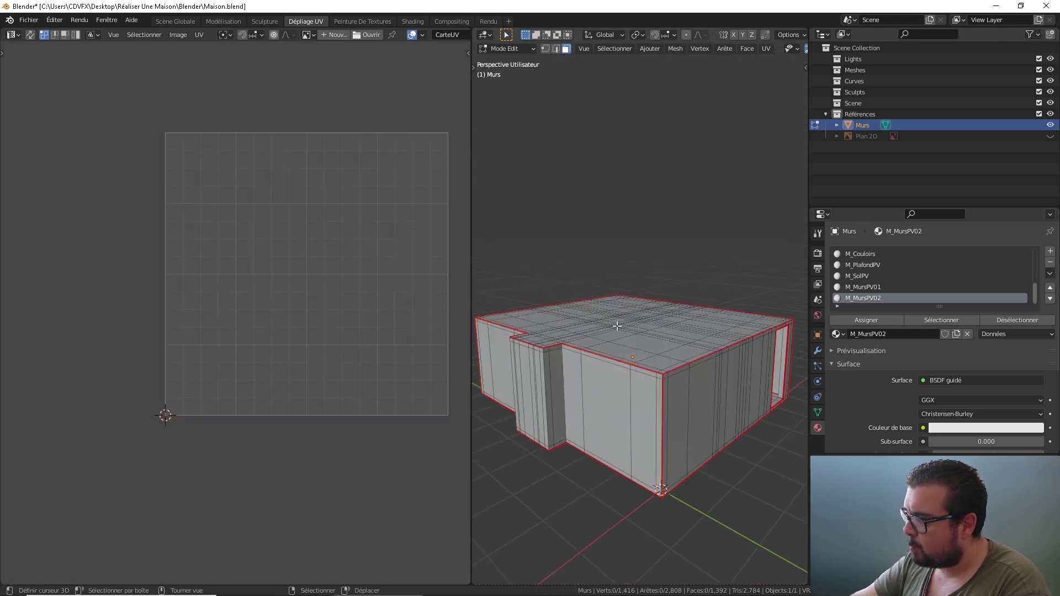
Select the faces assigned to M_Annulation and add those of M_MursExternes to check both slots' assignments
{"action": "scroll", "coordinate": [897, 286], "scroll_direction": "up", "scroll_amount": 3}
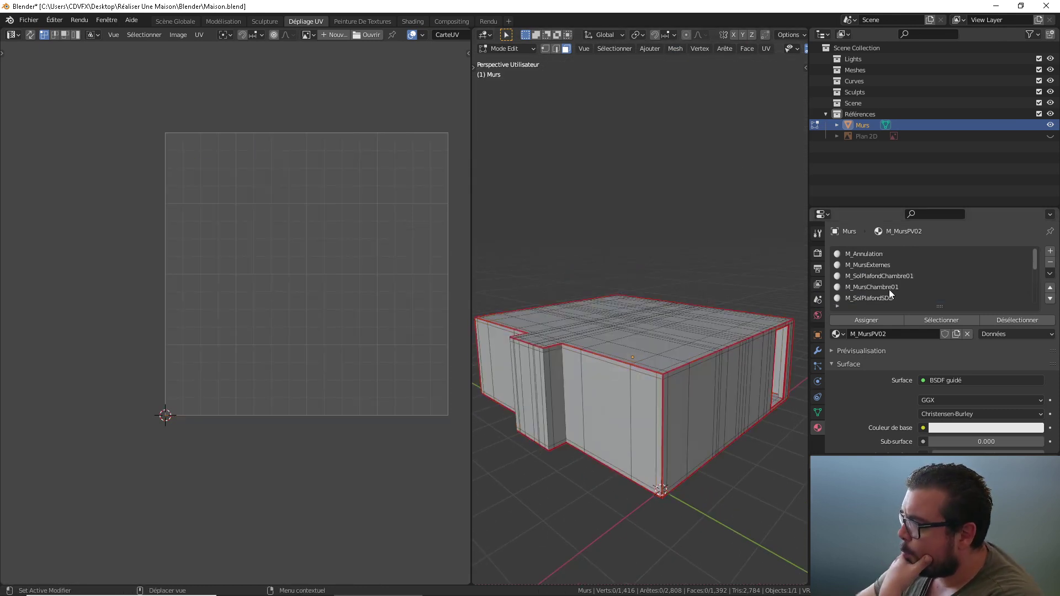
{"action": "left_click", "coordinate": [872, 254]}
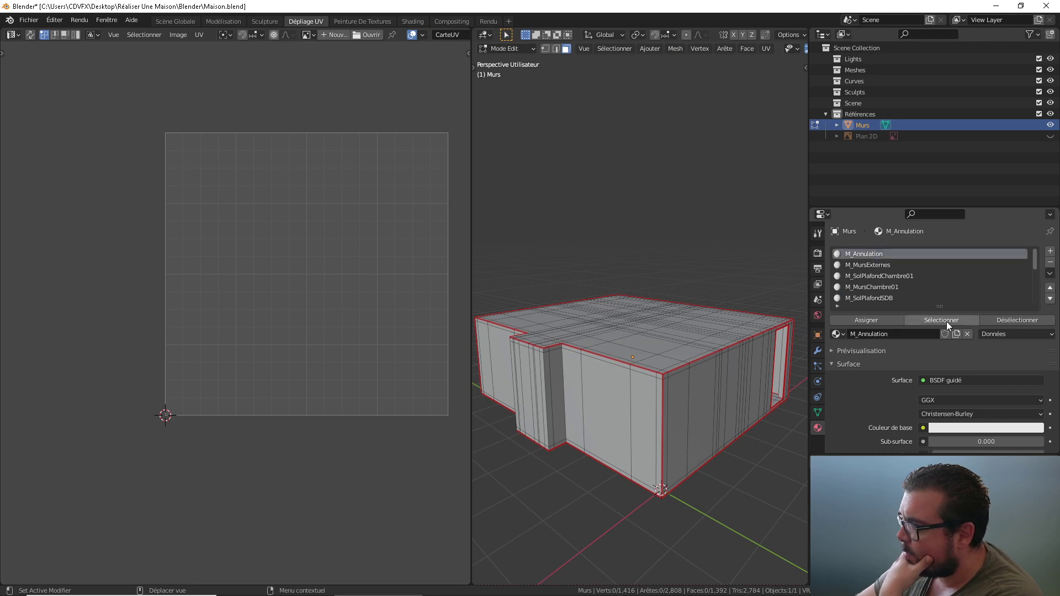
{"action": "left_click", "coordinate": [942, 317]}
{"action": "middle_click_drag", "start_coordinate": [712, 309], "coordinate": [555, 328]}
{"action": "left_click", "coordinate": [871, 265]}
{"action": "left_click", "coordinate": [933, 319]}
Add the faces assigned to M_SolPlafondChambre01 and M_MursChambre01 to the selection to check the first bedroom
{"action": "left_click", "coordinate": [873, 278]}
{"action": "left_click", "coordinate": [933, 319]}
{"action": "scroll", "coordinate": [606, 332], "scroll_direction": "up", "scroll_amount": 5}
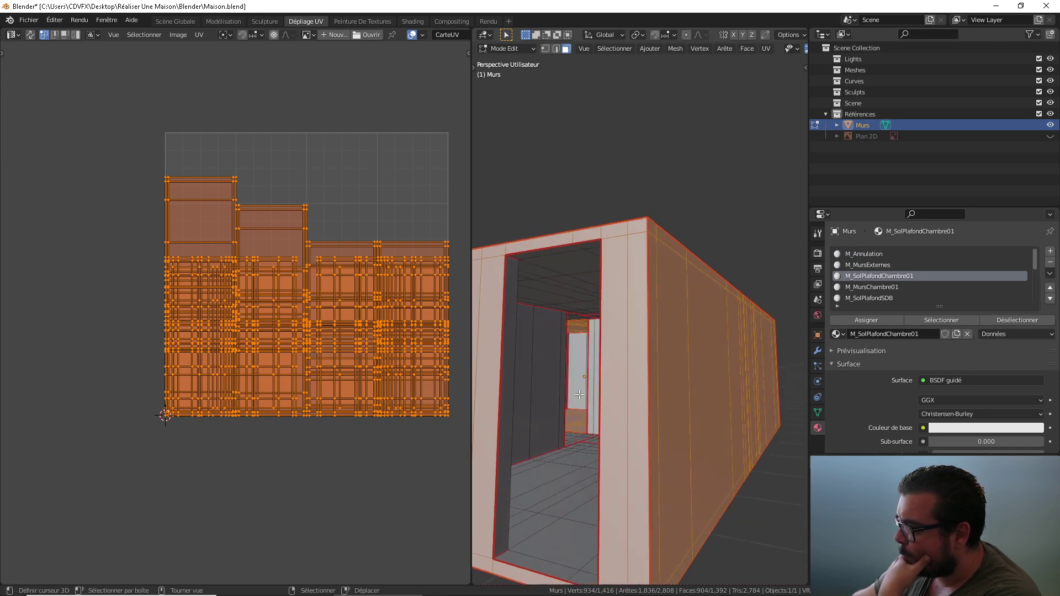
{"action": "left_click", "coordinate": [880, 288]}
{"action": "left_click", "coordinate": [932, 319]}
{"action": "middle_click_drag", "start_coordinate": [670, 303], "coordinate": [729, 298]}
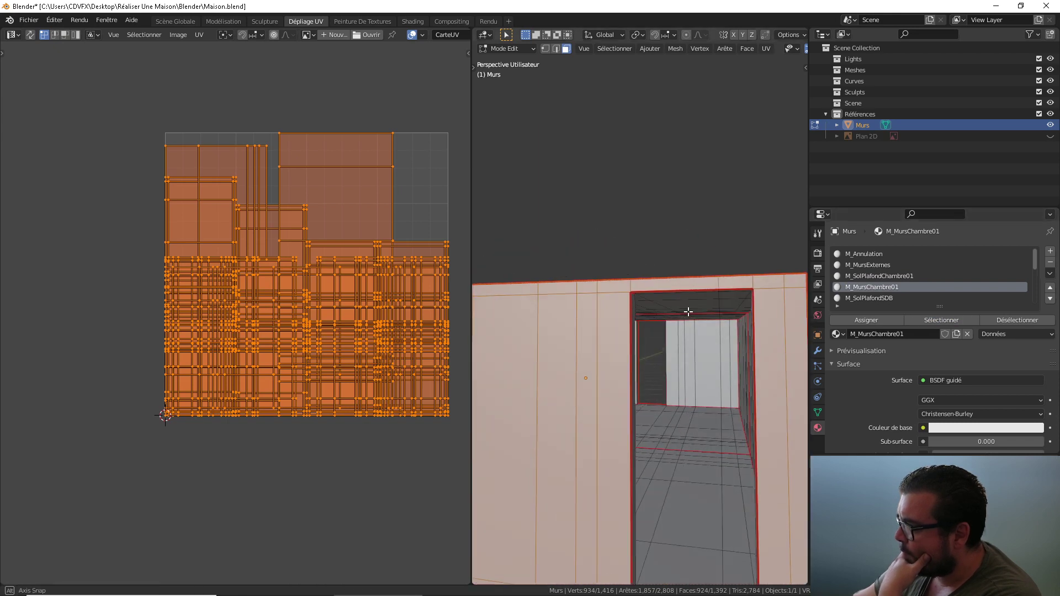
Add the faces assigned to M_SolPlafondSDB and M_MursSDB to the selection to check the bathroom
{"action": "scroll", "coordinate": [906, 279], "scroll_direction": "down", "scroll_amount": 1}
{"action": "left_click", "coordinate": [888, 286]}
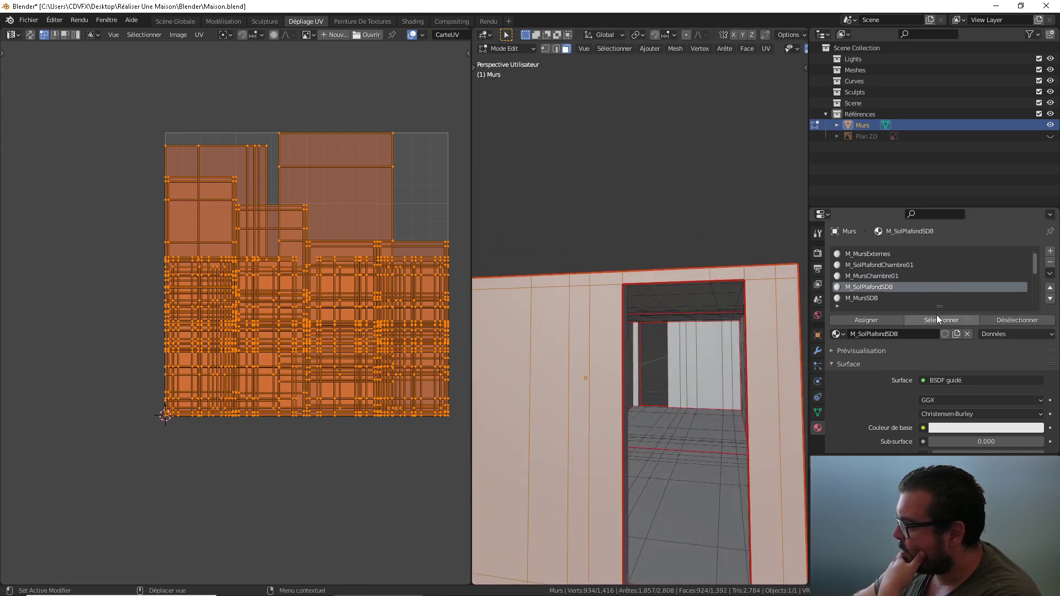
{"action": "left_click", "coordinate": [938, 320]}
{"action": "middle_click_drag", "start_coordinate": [690, 343], "coordinate": [660, 293]}
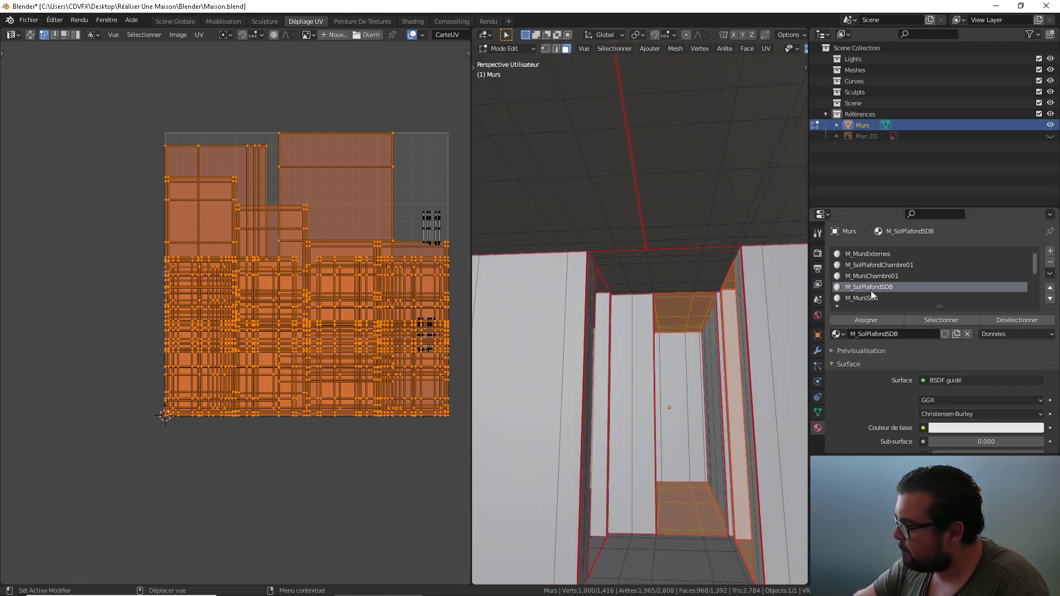
{"action": "left_click", "coordinate": [871, 297]}
{"action": "left_click", "coordinate": [939, 320]}
Add the faces assigned to M_SolPlafondChambre02 and M_MursChambre02 to the selection to check the second bedroom
{"action": "scroll", "coordinate": [889, 290], "scroll_direction": "down", "scroll_amount": 2}
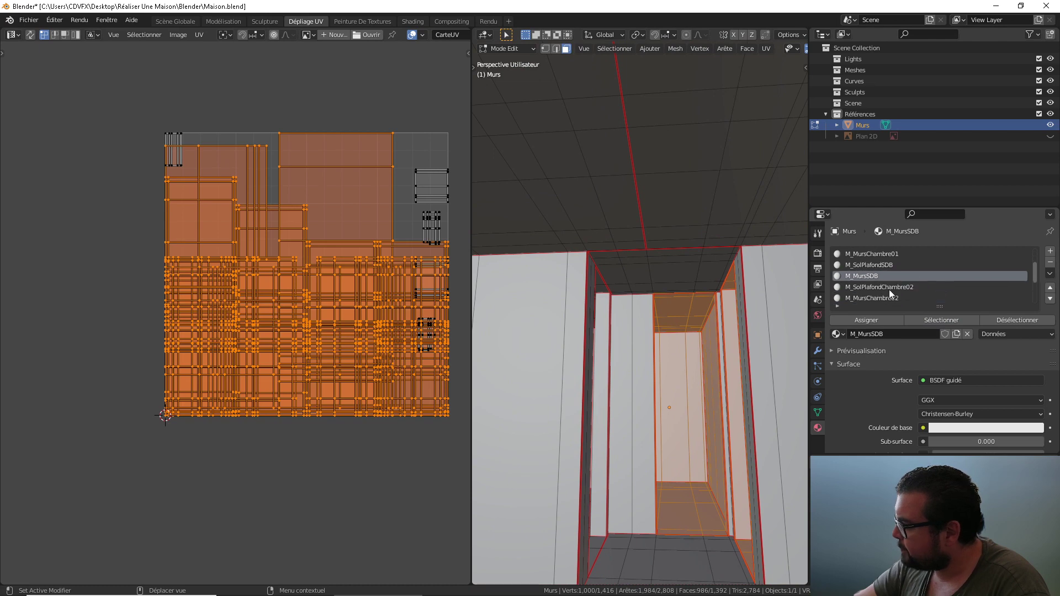
{"action": "left_click", "coordinate": [889, 288]}
{"action": "left_click", "coordinate": [939, 320]}
{"action": "middle_click_drag", "start_coordinate": [685, 359], "coordinate": [728, 375]}
{"action": "left_click", "coordinate": [895, 298]}
{"action": "left_click", "coordinate": [938, 321]}
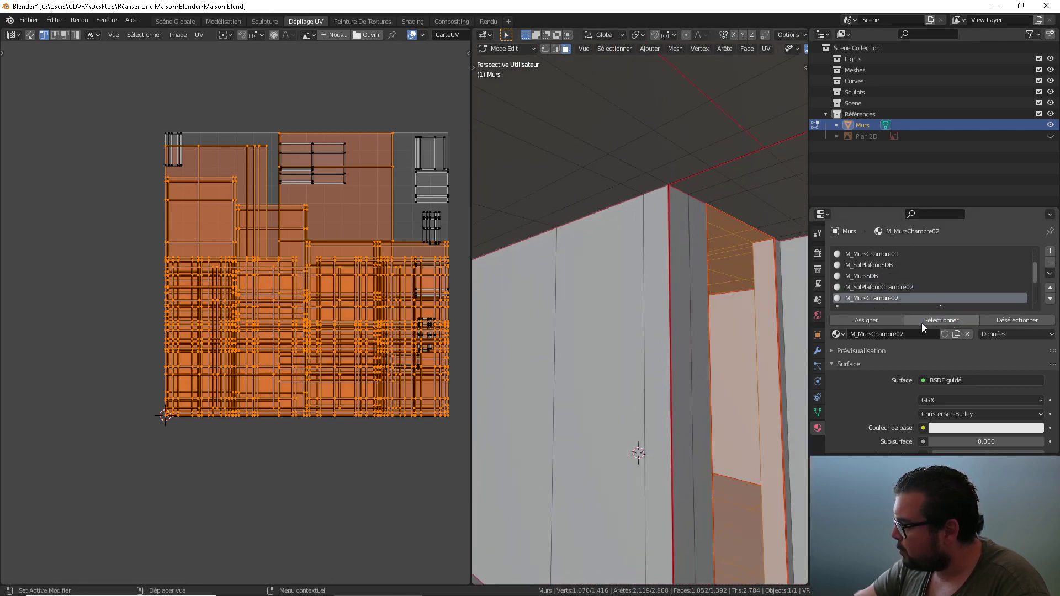
Add the faces assigned to M_Couloirs and M_PlafondPV to the selection to check the corridors and large room ceiling
{"action": "scroll", "coordinate": [893, 298], "scroll_direction": "down", "scroll_amount": 2}
{"action": "left_click", "coordinate": [894, 287]}
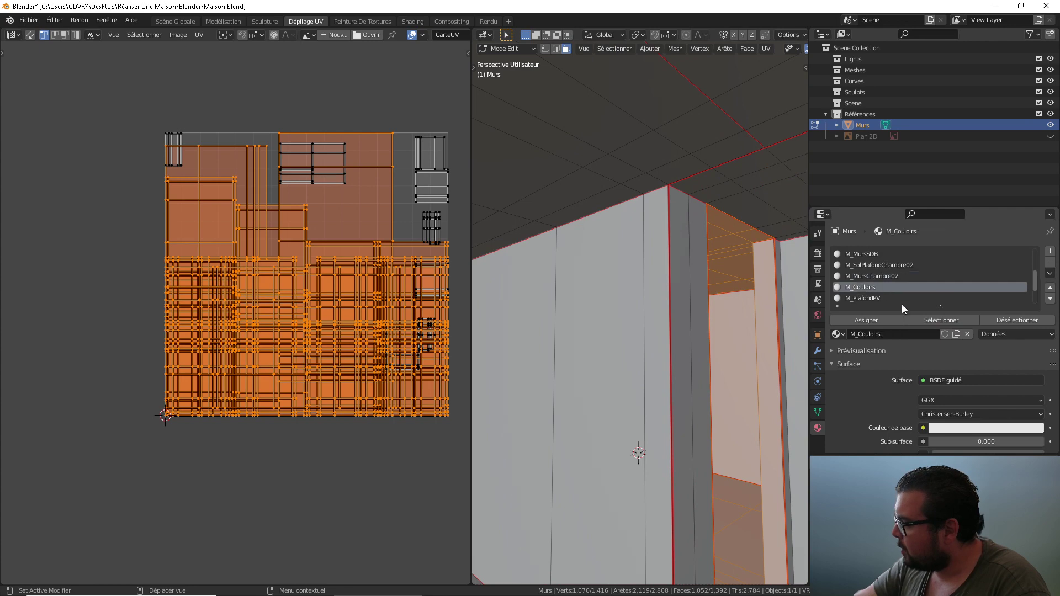
{"action": "left_click", "coordinate": [931, 319]}
{"action": "middle_click_drag", "start_coordinate": [717, 342], "coordinate": [779, 309]}
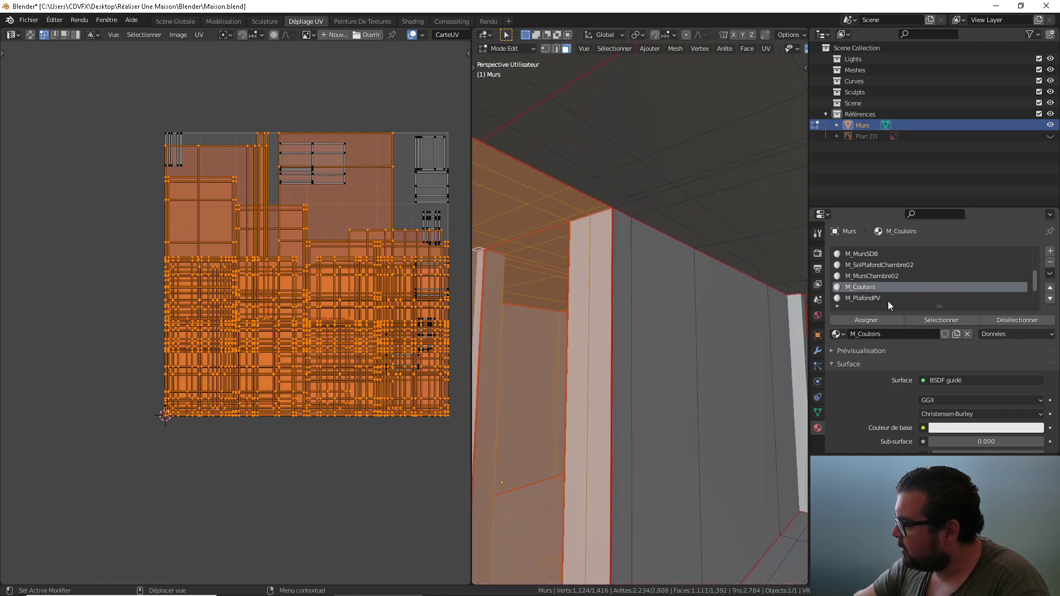
{"action": "left_click", "coordinate": [888, 299]}
{"action": "left_click", "coordinate": [928, 319]}
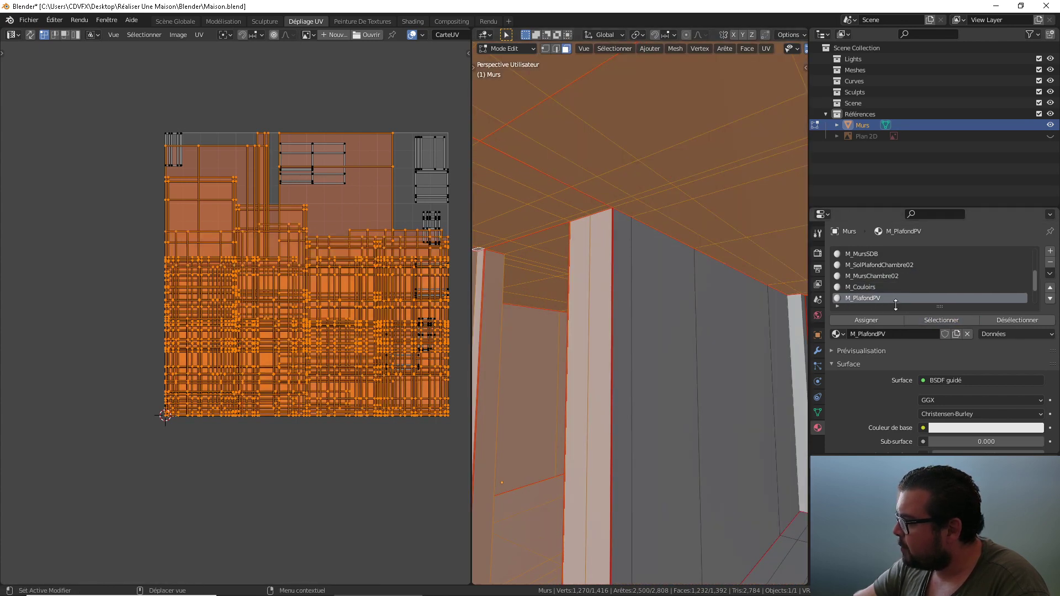
Add the faces assigned to M_SolPV and M_MursPV01 to the selection to check the large room's floor and first walls
{"action": "scroll", "coordinate": [881, 290], "scroll_direction": "down", "scroll_amount": 1}
{"action": "left_click", "coordinate": [876, 287]}
{"action": "left_click", "coordinate": [942, 319]}
{"action": "middle_click_drag", "start_coordinate": [734, 386], "coordinate": [773, 359]}
{"action": "left_click", "coordinate": [884, 298]}
{"action": "left_click", "coordinate": [939, 320]}
{"action": "middle_click_drag", "start_coordinate": [685, 331], "coordinate": [718, 301]}
Add the faces assigned to M_MursPV02 to the selection and inspect the large room's remaining walls
{"action": "scroll", "coordinate": [883, 299], "scroll_direction": "down", "scroll_amount": 1}
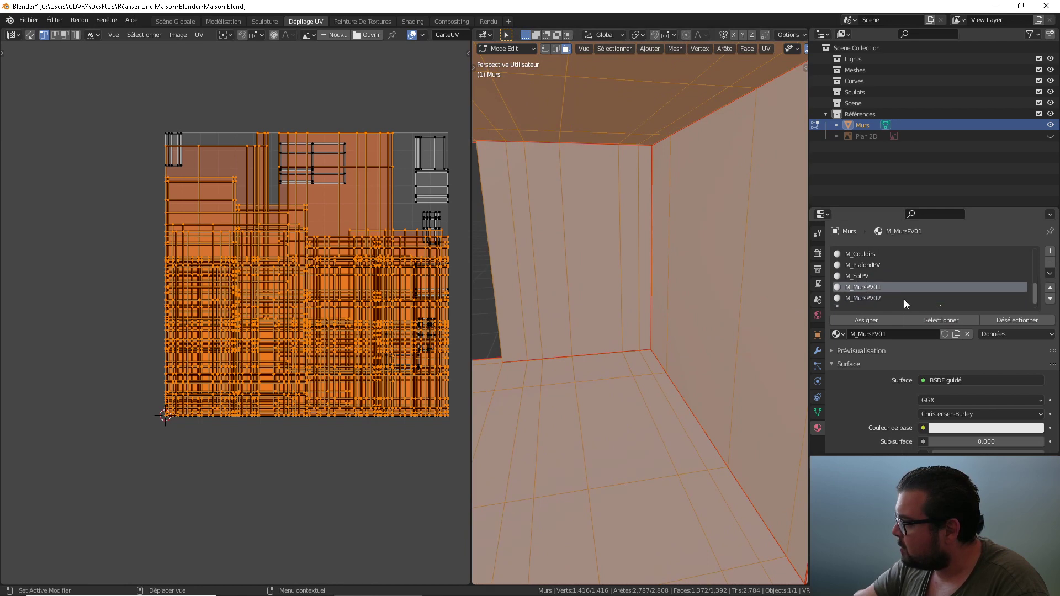
{"action": "left_click", "coordinate": [883, 298]}
{"action": "left_click", "coordinate": [936, 320]}
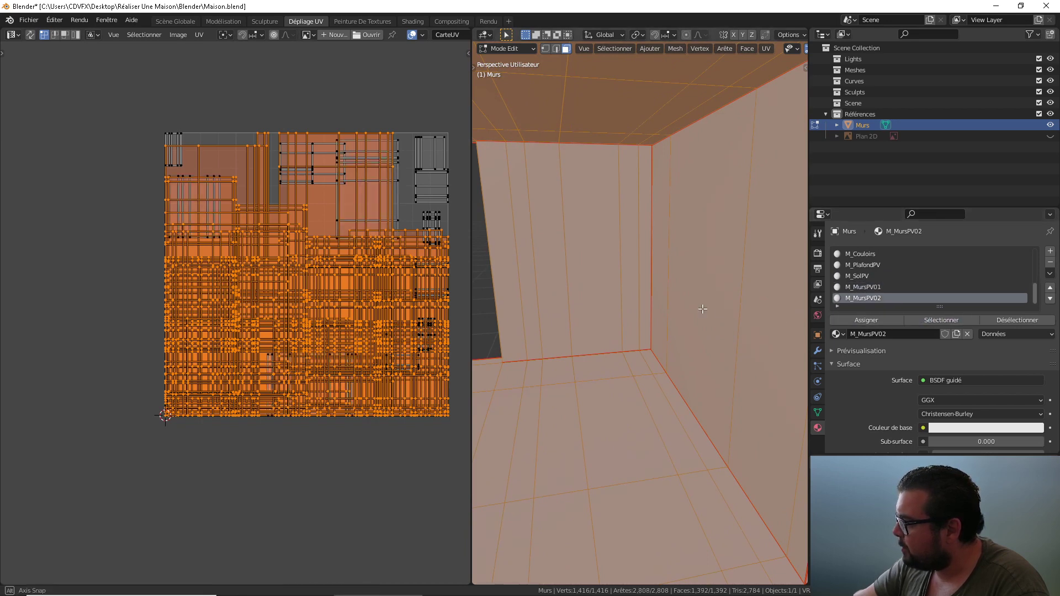
{"action": "middle_click_drag", "start_coordinate": [702, 309], "coordinate": [492, 303]}
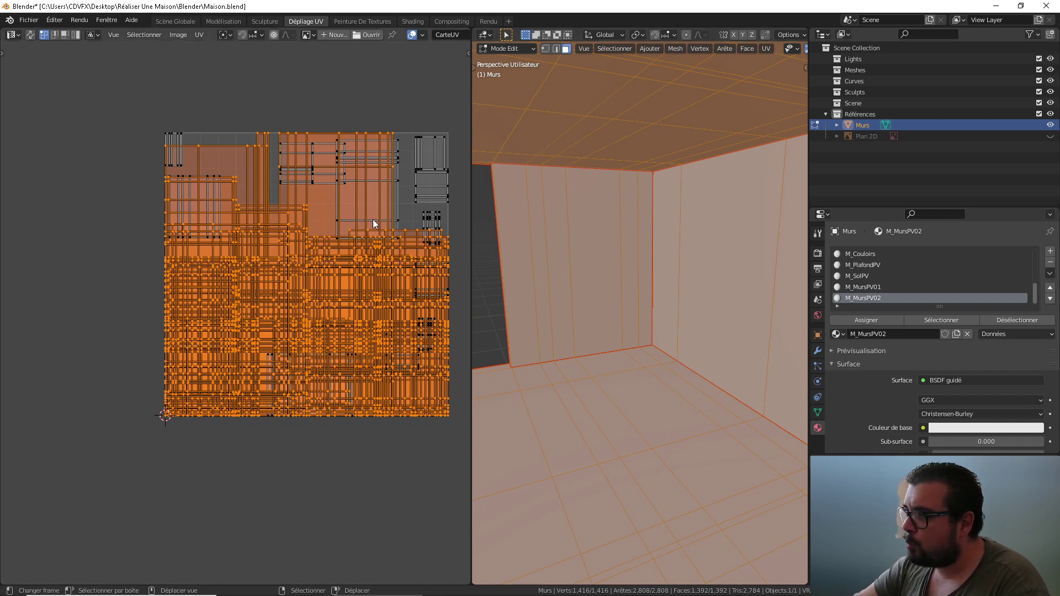
Return to Object Mode and make M_MursExternes the active material slot of Murs
{"action": "key", "text": "Tab"}
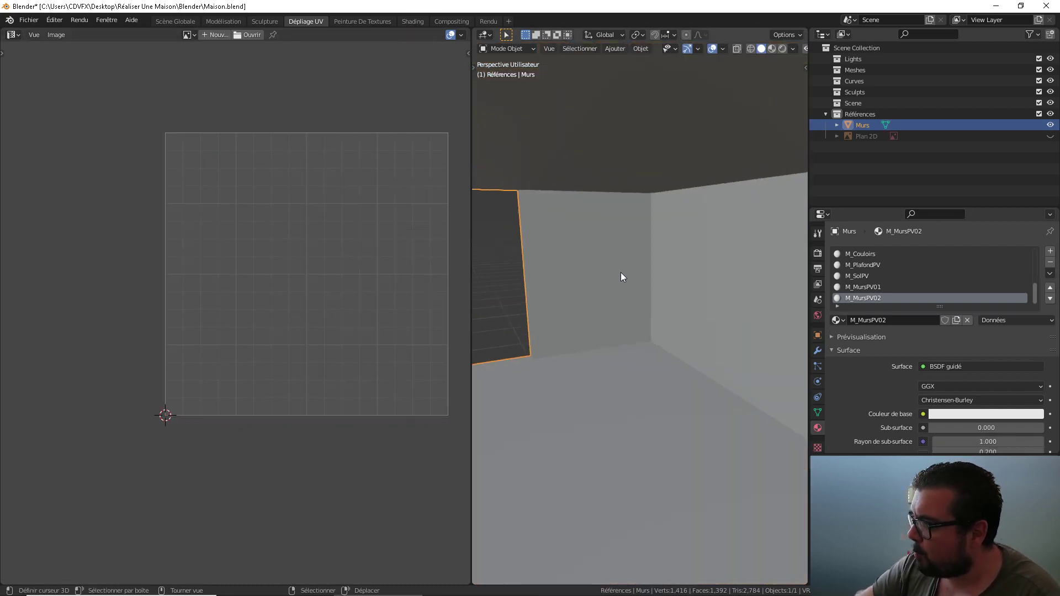
{"action": "scroll", "coordinate": [621, 273], "scroll_direction": "down", "scroll_amount": 10}
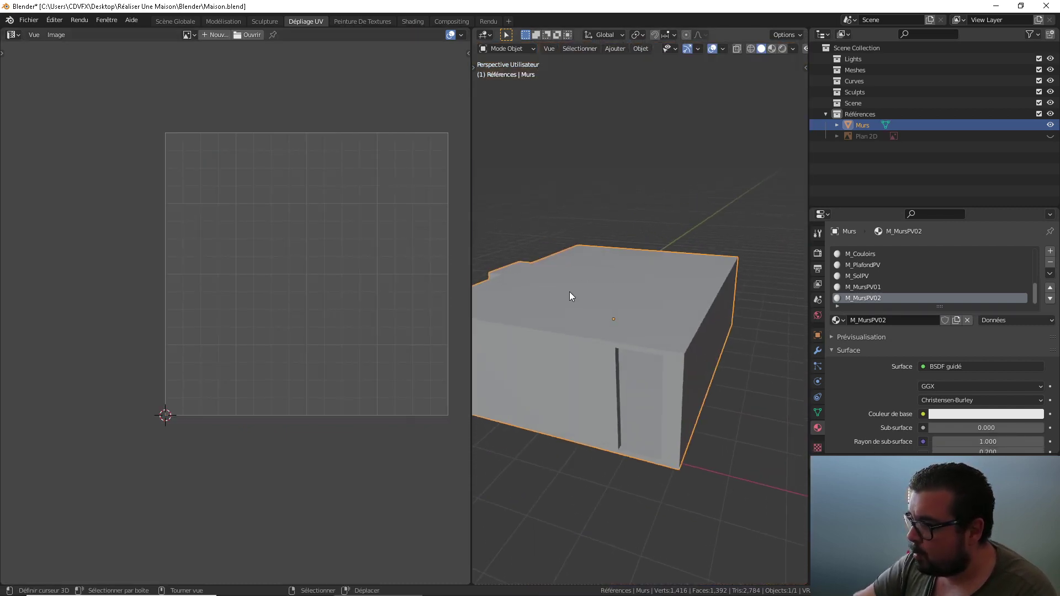
{"action": "middle_click_drag", "start_coordinate": [569, 292], "coordinate": [621, 308], "text": "shift"}
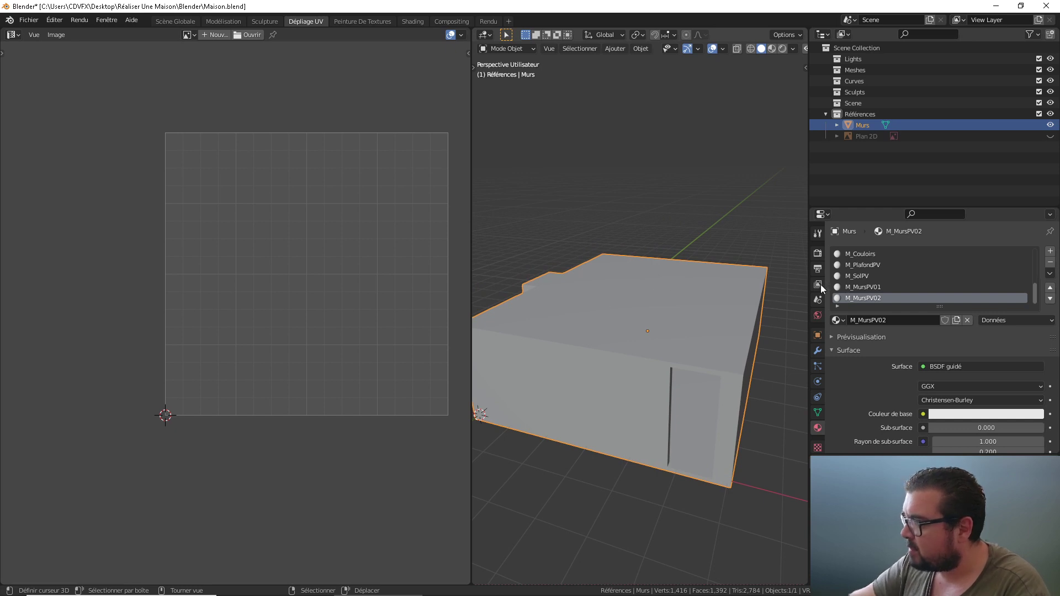
{"action": "scroll", "coordinate": [866, 281], "scroll_direction": "up", "scroll_amount": 6}
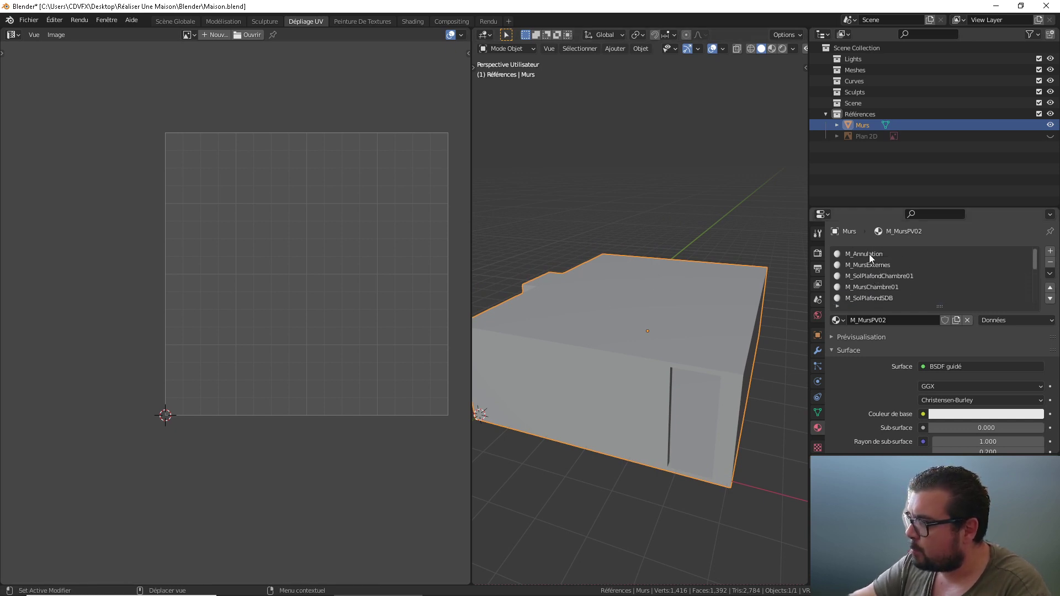
{"action": "left_click", "coordinate": [869, 255]}
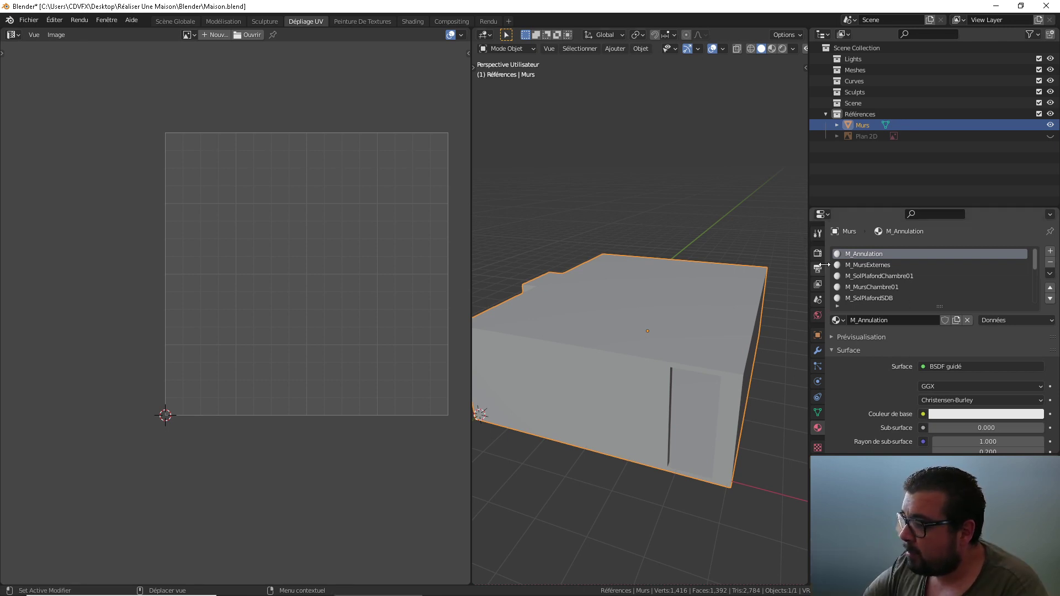
{"action": "left_click", "coordinate": [880, 264]}
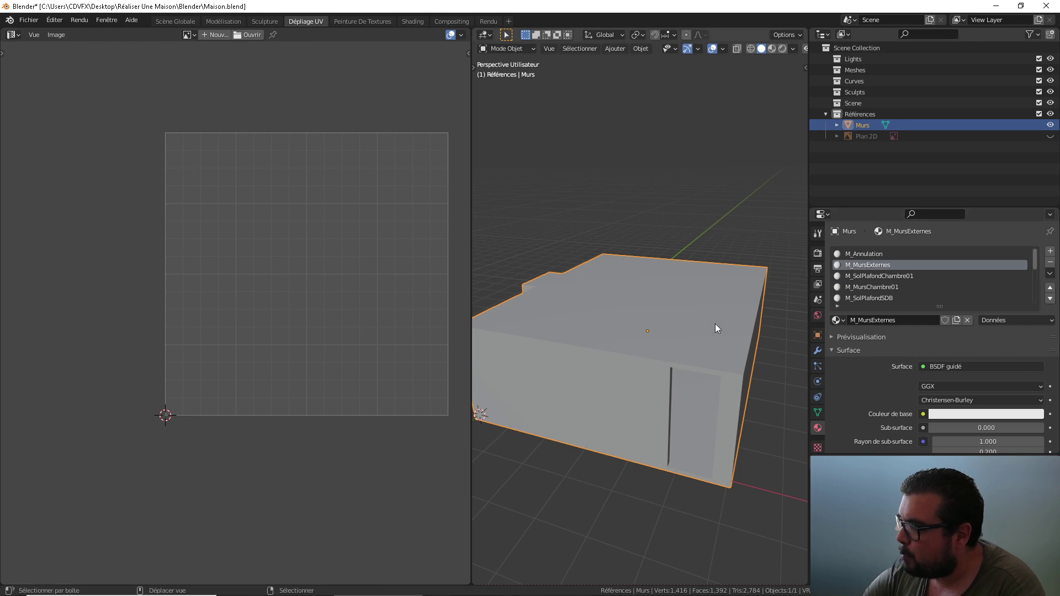
{"action": "middle_click_drag", "start_coordinate": [714, 324], "coordinate": [690, 269]}
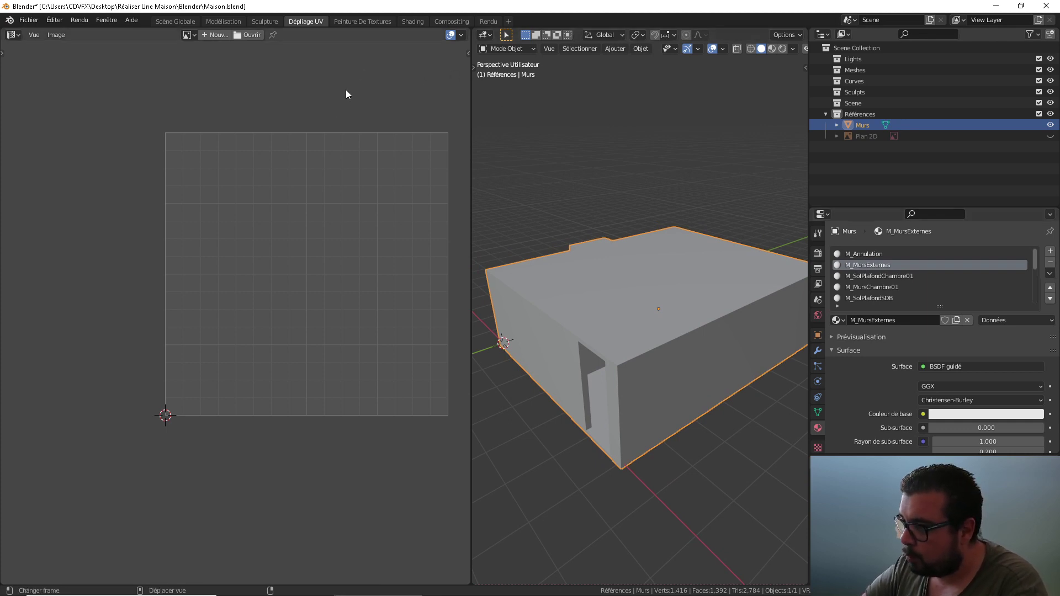
Set the TexTools texture size to 4096 and apply a checker map to the Murs model
{"action": "key", "text": "n"}
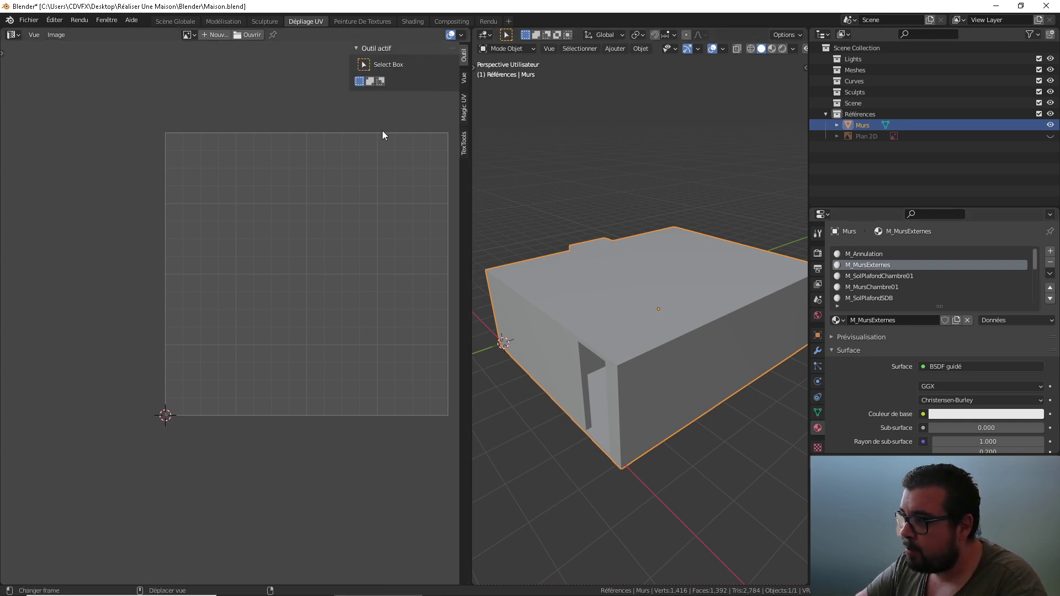
{"action": "left_click", "coordinate": [464, 142]}
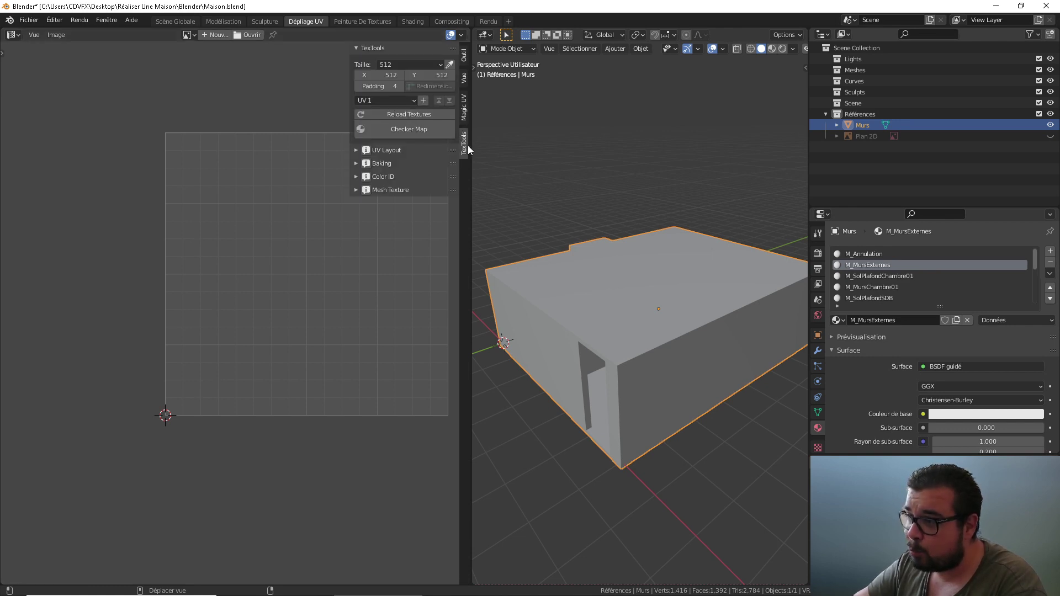
{"action": "left_click", "coordinate": [439, 65]}
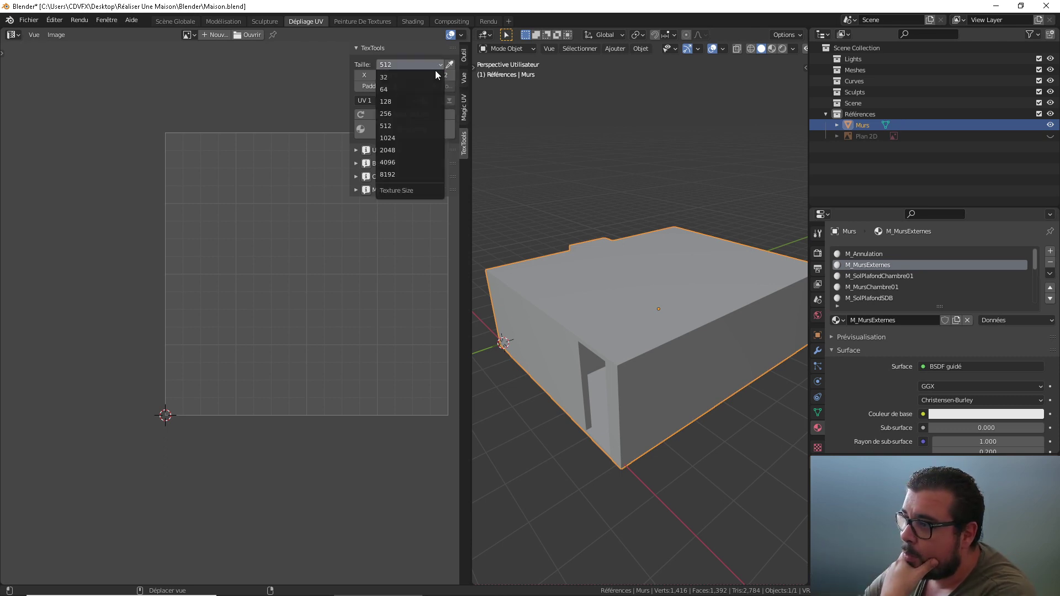
{"action": "left_click", "coordinate": [403, 162]}
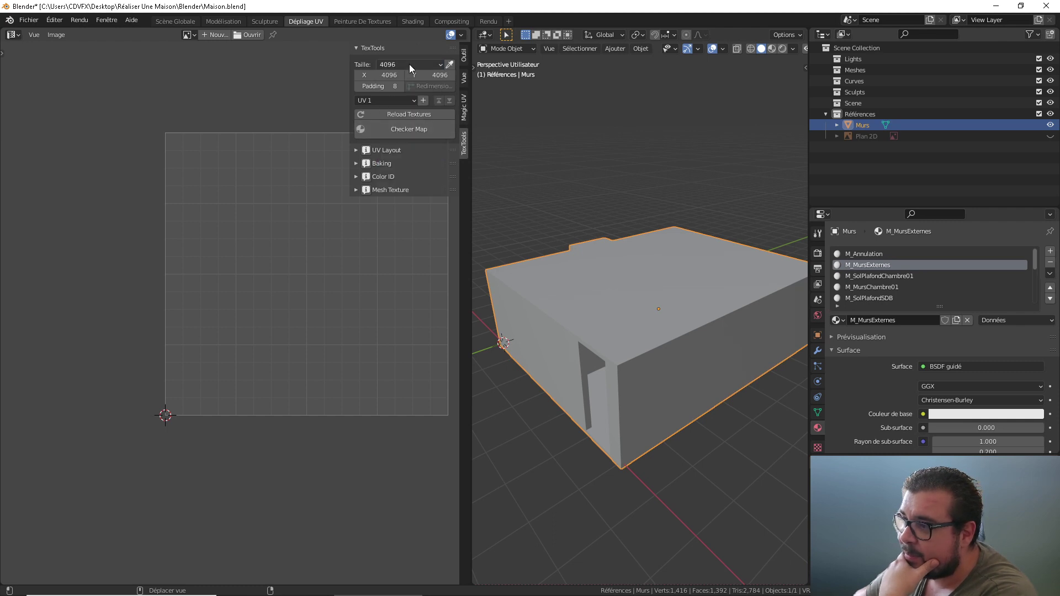
{"action": "left_click", "coordinate": [415, 130]}
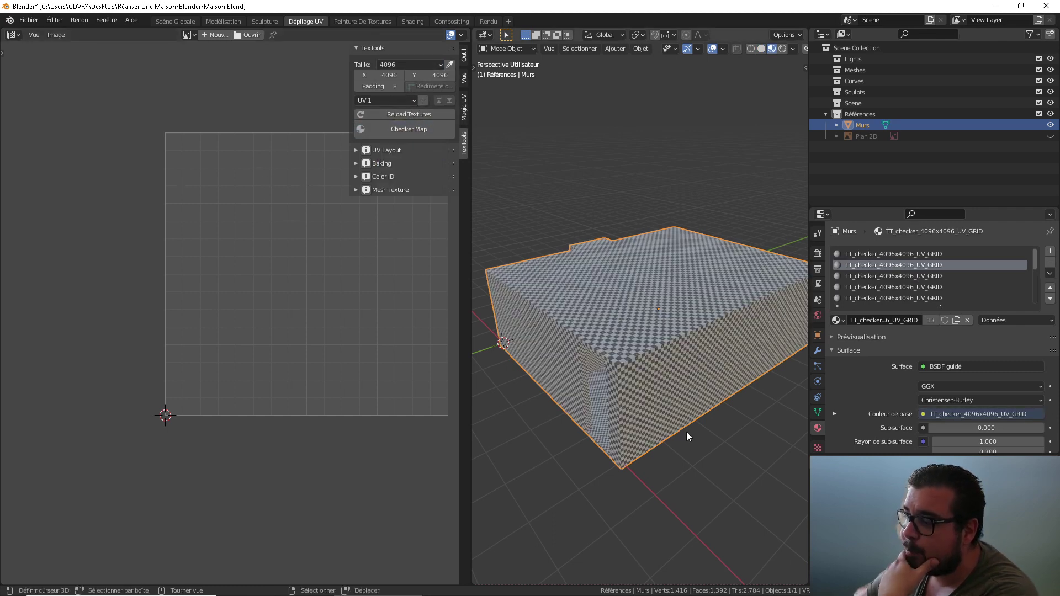
{"action": "middle_click_drag", "start_coordinate": [668, 383], "coordinate": [676, 347]}
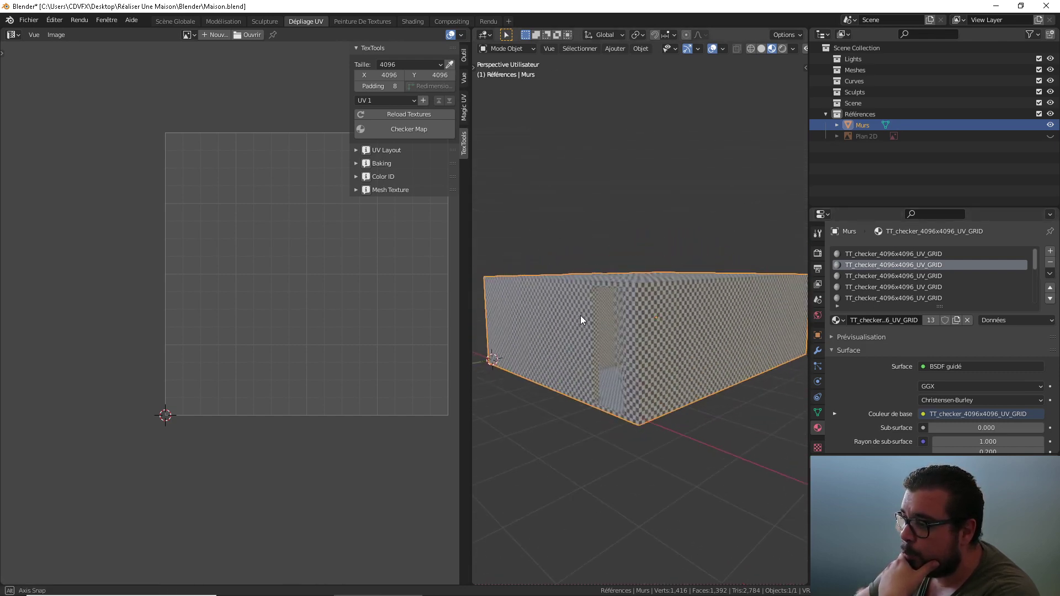
{"action": "mouse_move", "coordinate": [581, 316]}
{"action": "middle_mouse_down"}
{"action": "mouse_move", "coordinate": [644, 339]}
{"action": "mouse_move", "coordinate": [674, 336]}
{"action": "mouse_move", "coordinate": [570, 337]}
{"action": "mouse_move", "coordinate": [542, 323]}
{"action": "mouse_move", "coordinate": [524, 291]}
{"action": "mouse_move", "coordinate": [537, 245]}
{"action": "mouse_move", "coordinate": [586, 229]}
{"action": "mouse_move", "coordinate": [645, 229]}
{"action": "mouse_move", "coordinate": [688, 302]}
{"action": "mouse_move", "coordinate": [682, 328]}
{"action": "mouse_move", "coordinate": [639, 354]}
{"action": "mouse_move", "coordinate": [597, 354]}
{"action": "mouse_move", "coordinate": [567, 332]}
{"action": "mouse_move", "coordinate": [581, 321]}
{"action": "middle_mouse_up"}
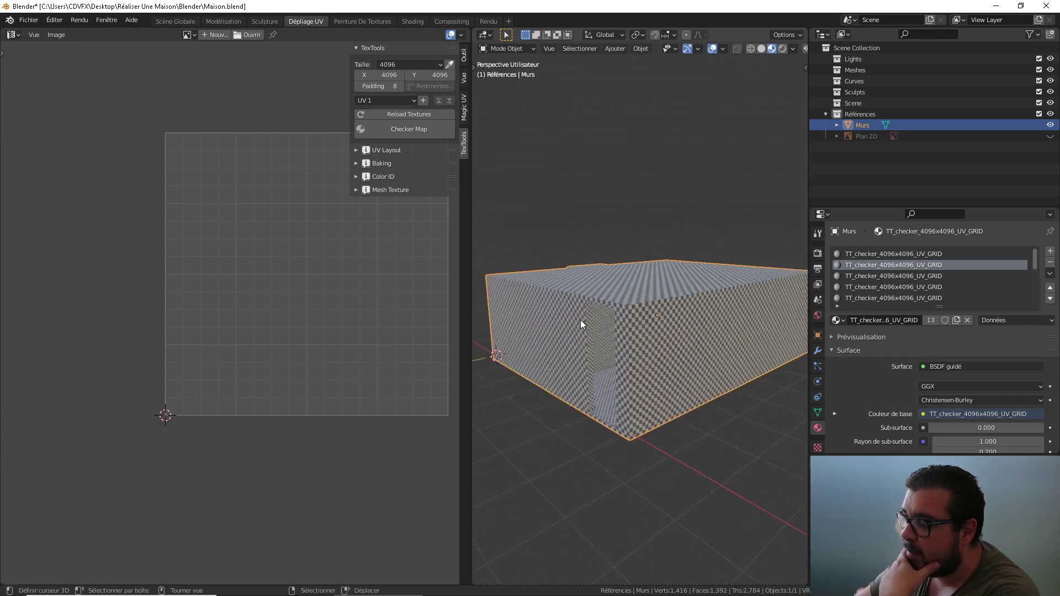
Switch the TexTools checker map on Murs to the color grid pattern and look through the material slots
{"action": "left_click", "coordinate": [412, 130]}
{"action": "mouse_move", "coordinate": [653, 328]}
{"action": "middle_mouse_down"}
{"action": "mouse_move", "coordinate": [628, 324]}
{"action": "mouse_move", "coordinate": [675, 312]}
{"action": "mouse_move", "coordinate": [675, 330]}
{"action": "mouse_move", "coordinate": [694, 317]}
{"action": "mouse_move", "coordinate": [628, 320]}
{"action": "mouse_move", "coordinate": [637, 319]}
{"action": "middle_mouse_up"}
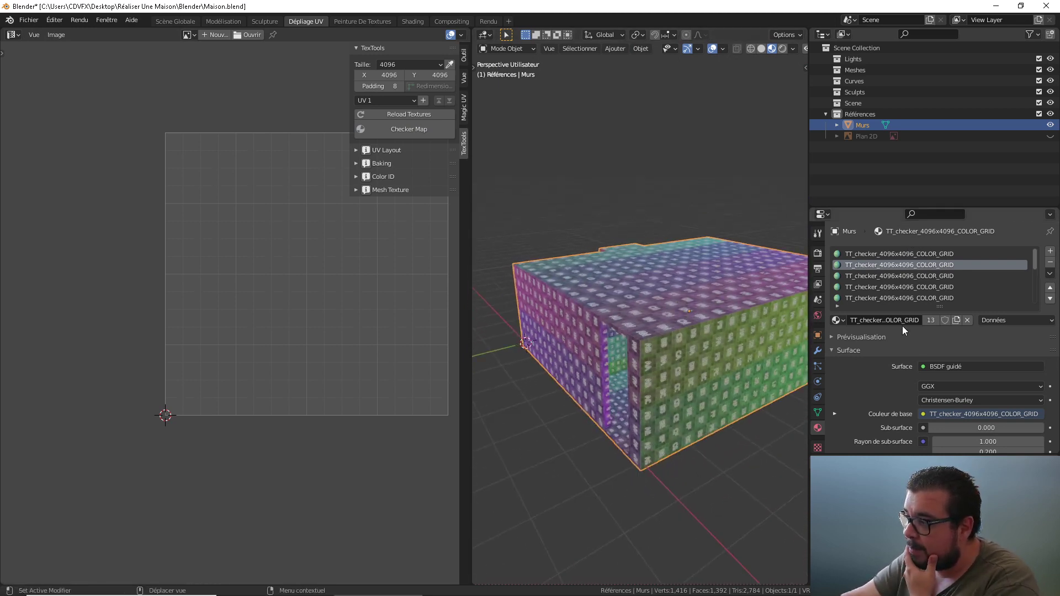
{"action": "scroll", "coordinate": [889, 280], "scroll_direction": "down", "scroll_amount": 3}
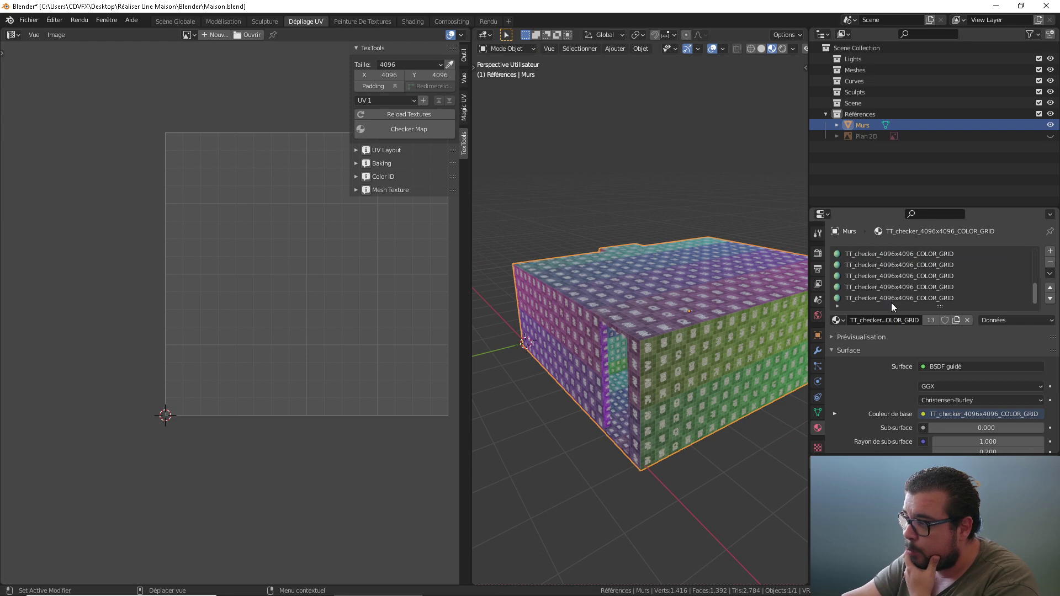
{"action": "scroll", "coordinate": [891, 303], "scroll_direction": "up", "scroll_amount": 3}
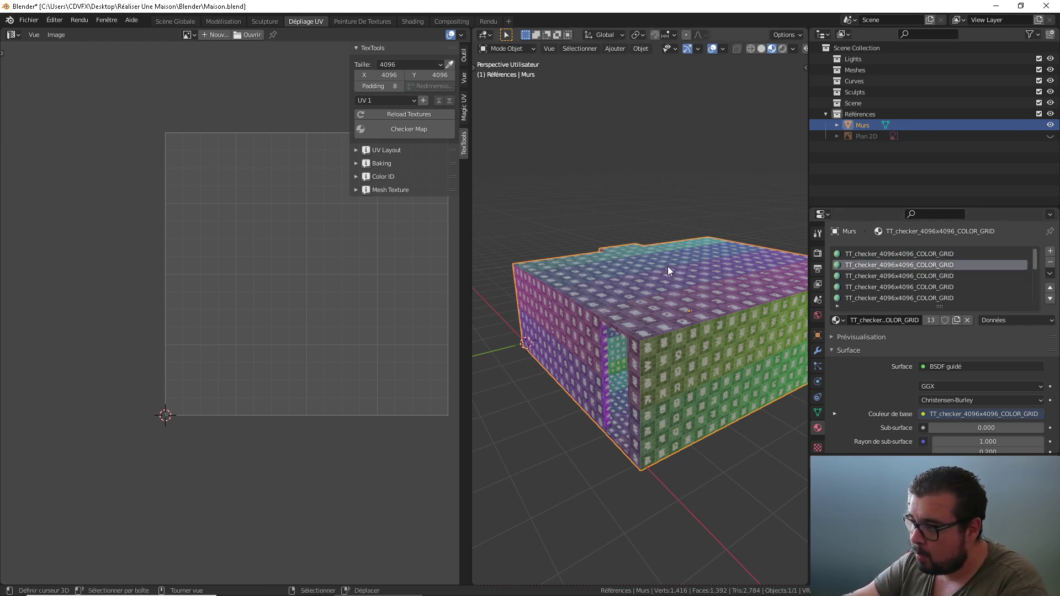
Enter Edit Mode on the Murs model and clear the face selection
{"action": "middle_click_drag", "start_coordinate": [668, 267], "coordinate": [679, 270]}
{"action": "key", "text": "Tab"}
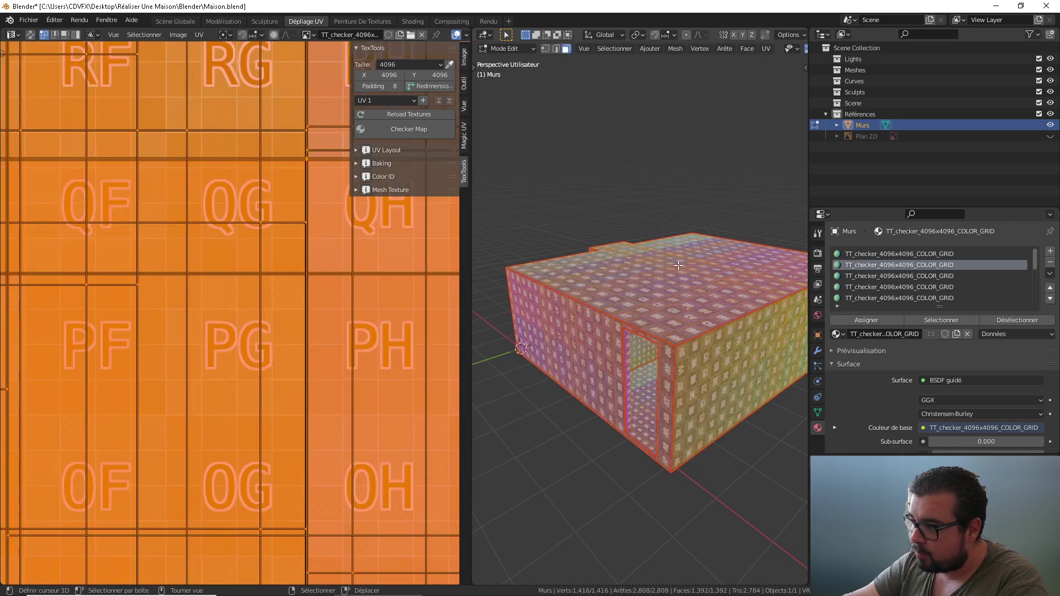
{"action": "key", "text": "a"}
{"action": "left_click", "coordinate": [671, 216]}
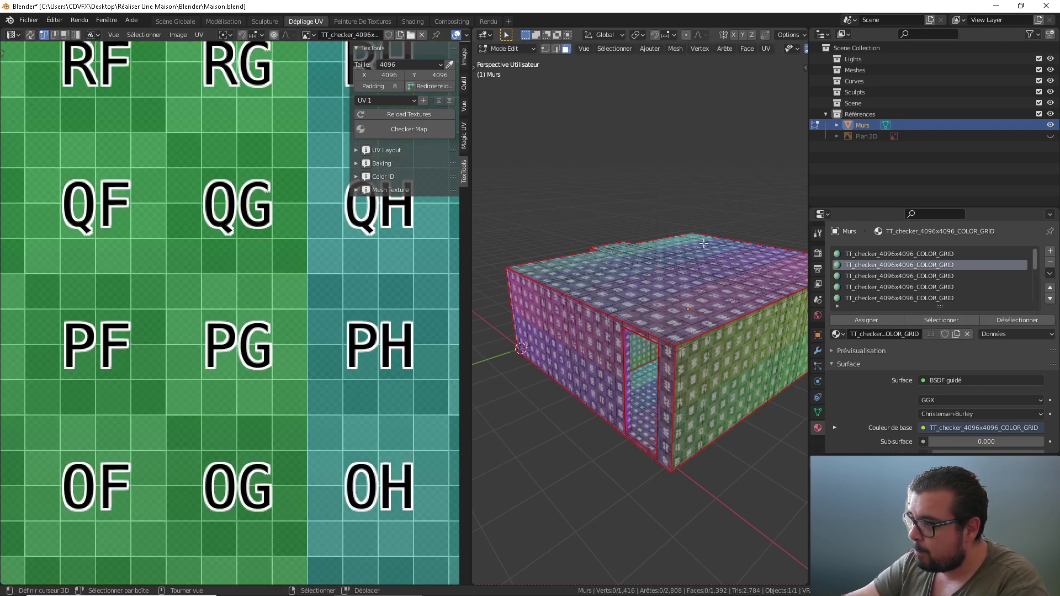
Select the faces assigned to the first material slot and hide them to expose the rooms
{"action": "left_click", "coordinate": [914, 254]}
{"action": "left_click", "coordinate": [953, 319]}
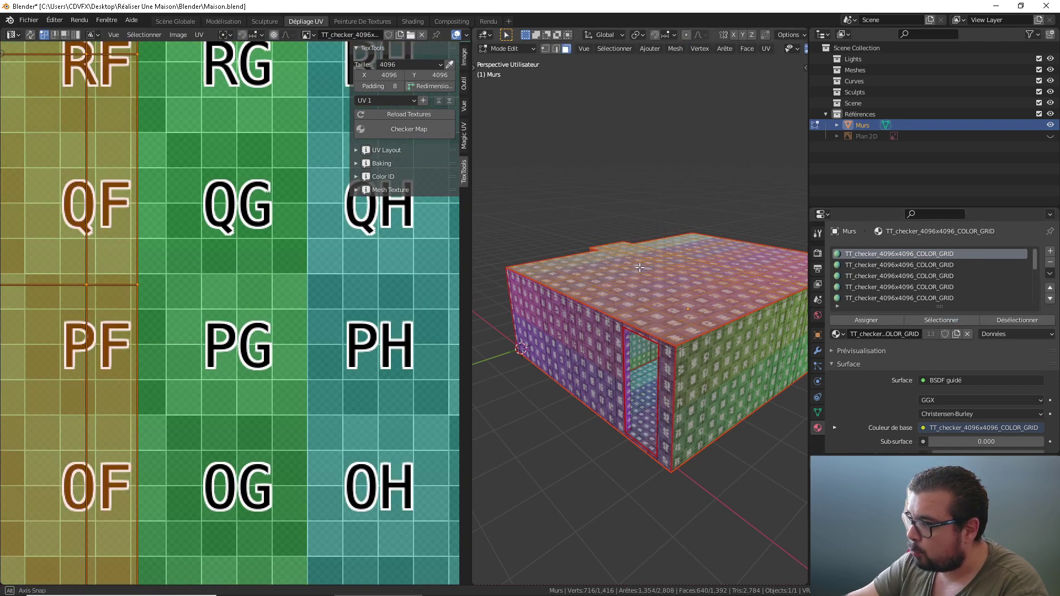
{"action": "scroll", "coordinate": [644, 268], "scroll_direction": "down", "scroll_amount": 3}
{"action": "key", "text": "h"}
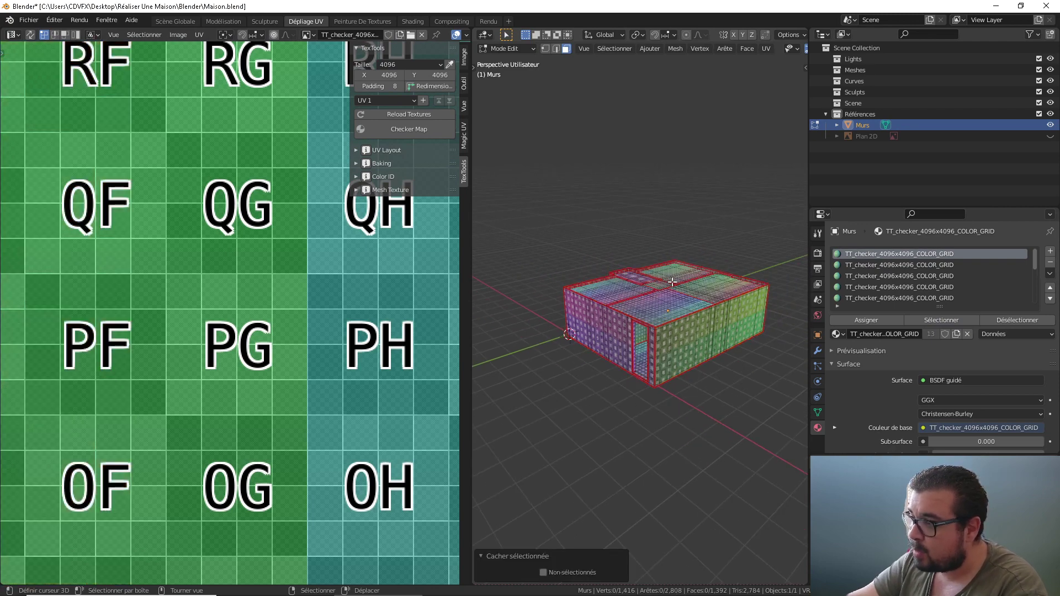
Select the faces assigned to the second material slot so their UV islands show over the checker map
{"action": "left_click", "coordinate": [901, 261]}
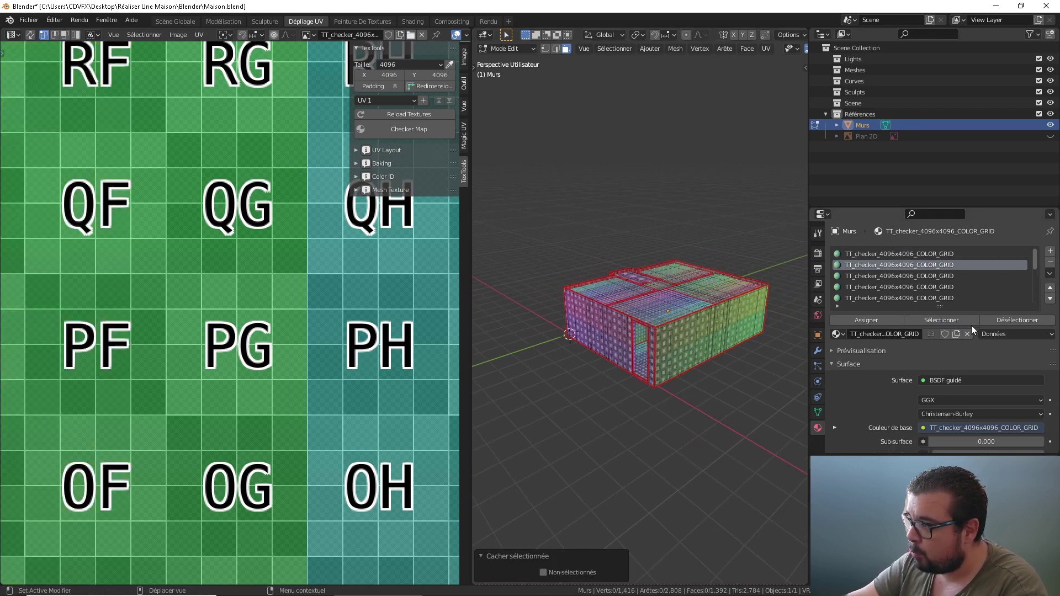
{"action": "left_click", "coordinate": [949, 318]}
{"action": "scroll", "coordinate": [683, 312], "scroll_direction": "down", "scroll_amount": 2}
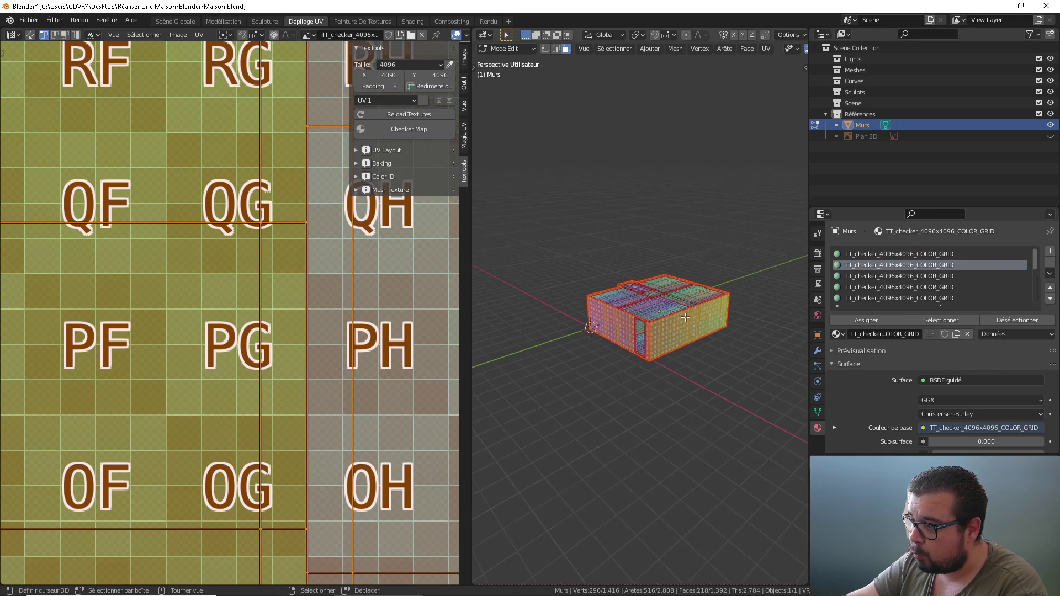
{"action": "scroll", "coordinate": [312, 270], "scroll_direction": "down", "scroll_amount": 8}
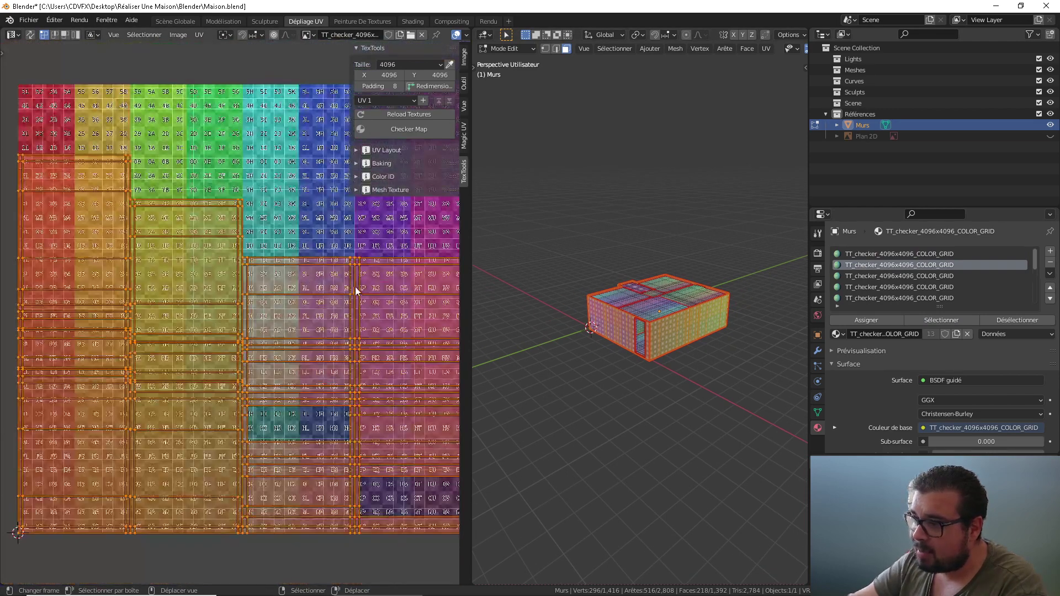
Select only the leftmost UV island and rotate it 90° so the checker letters read upright on its wall
{"action": "key", "text": "alt+a"}
{"action": "scroll", "coordinate": [647, 337], "scroll_direction": "up", "scroll_amount": 3}
{"action": "middle_click_drag", "start_coordinate": [657, 354], "coordinate": [645, 297]}
{"action": "scroll", "coordinate": [648, 337], "scroll_direction": "up", "scroll_amount": 5}
{"action": "scroll", "coordinate": [629, 305], "scroll_direction": "down", "scroll_amount": 3}
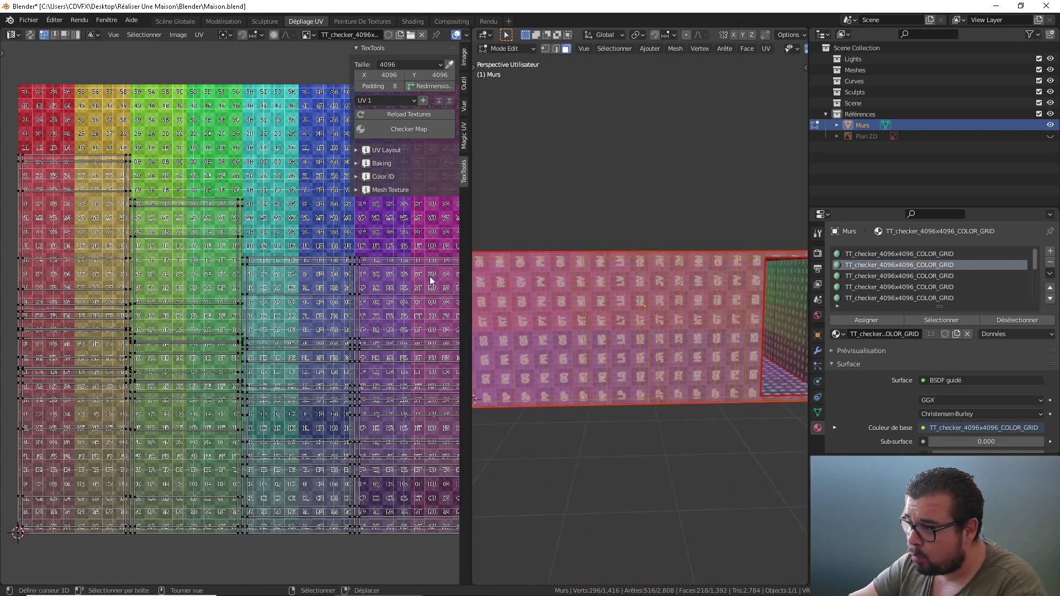
{"action": "key", "text": "l"}
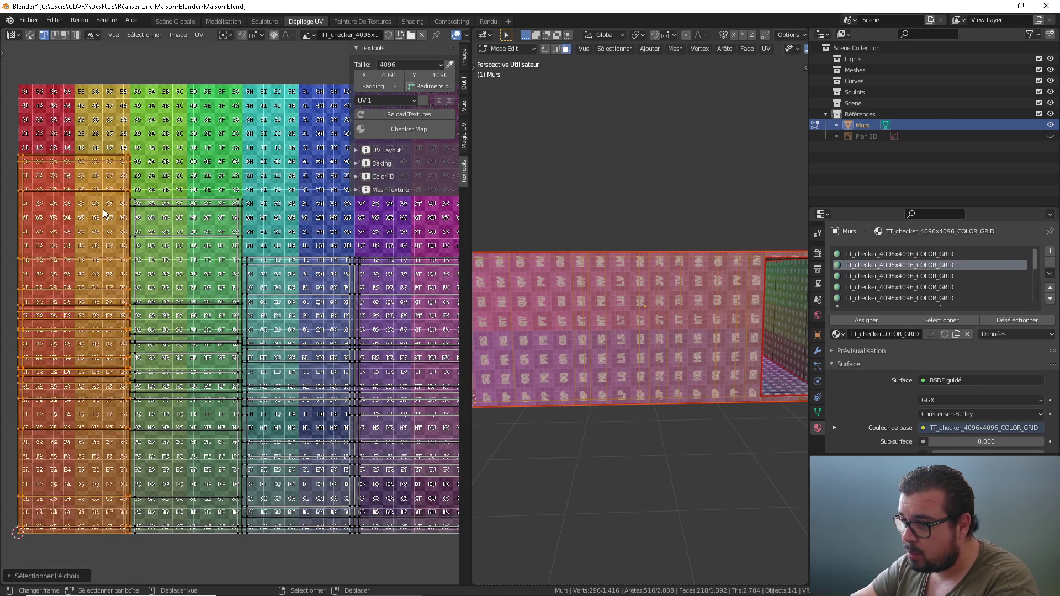
{"action": "scroll", "coordinate": [635, 326], "scroll_direction": "down", "scroll_amount": 3}
{"action": "middle_click_drag", "start_coordinate": [635, 326], "coordinate": [661, 332]}
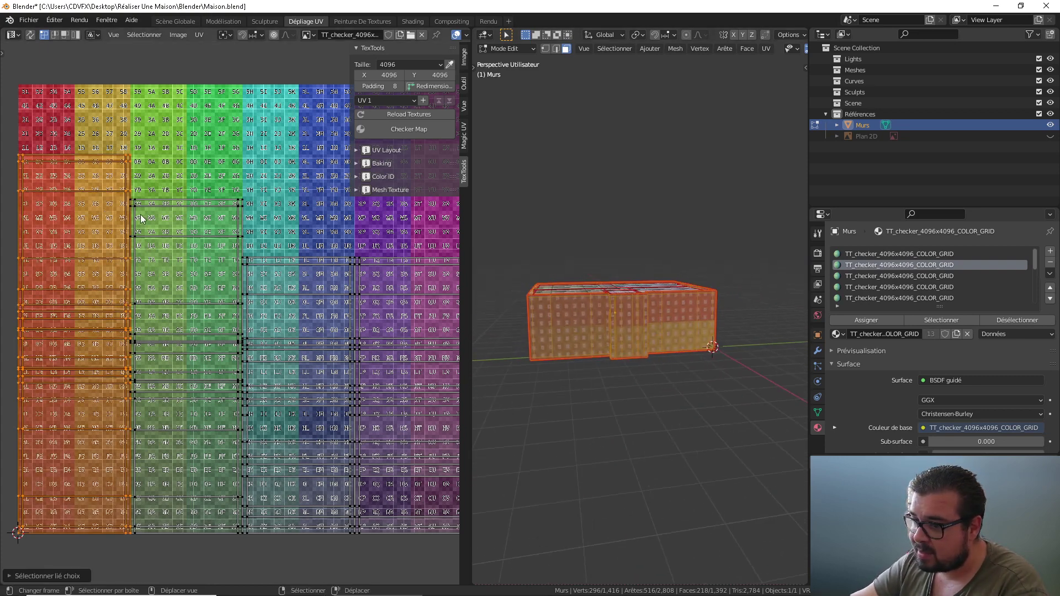
{"action": "scroll", "coordinate": [603, 319], "scroll_direction": "up", "scroll_amount": 6}
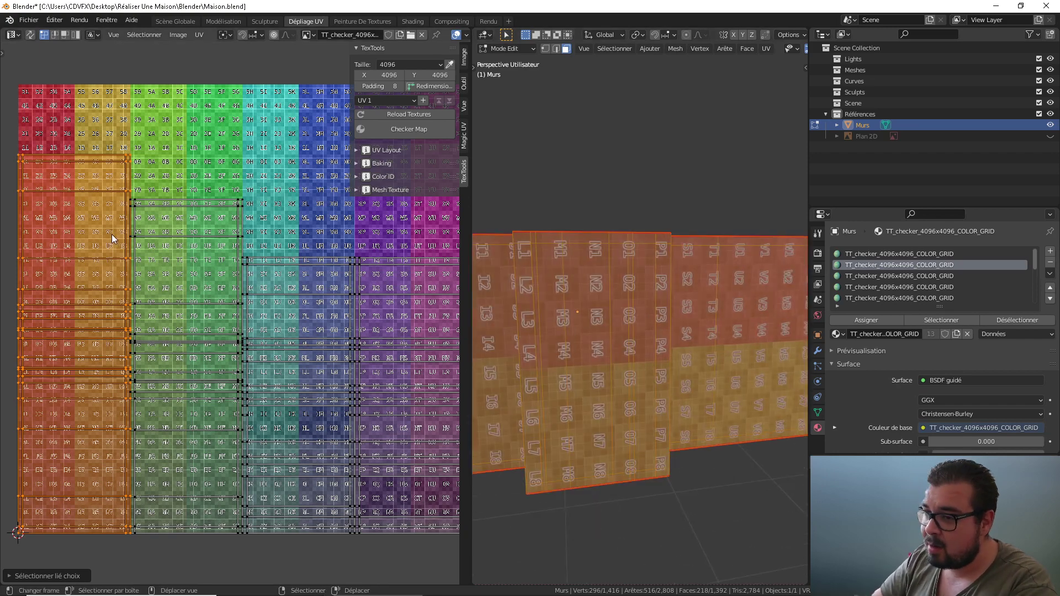
{"action": "type", "text": "r90"}
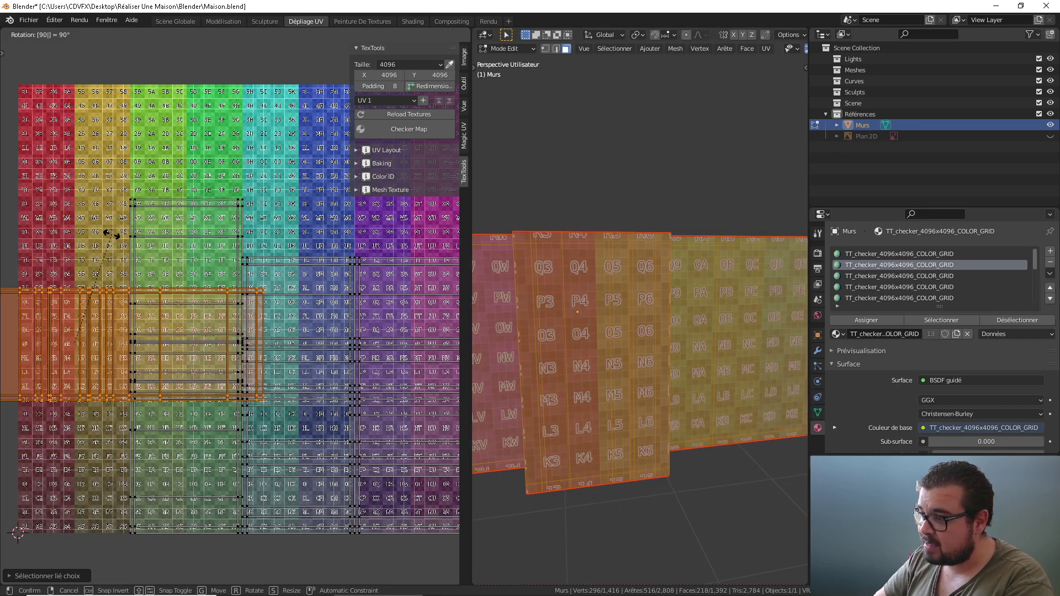
{"action": "key", "text": "Return"}
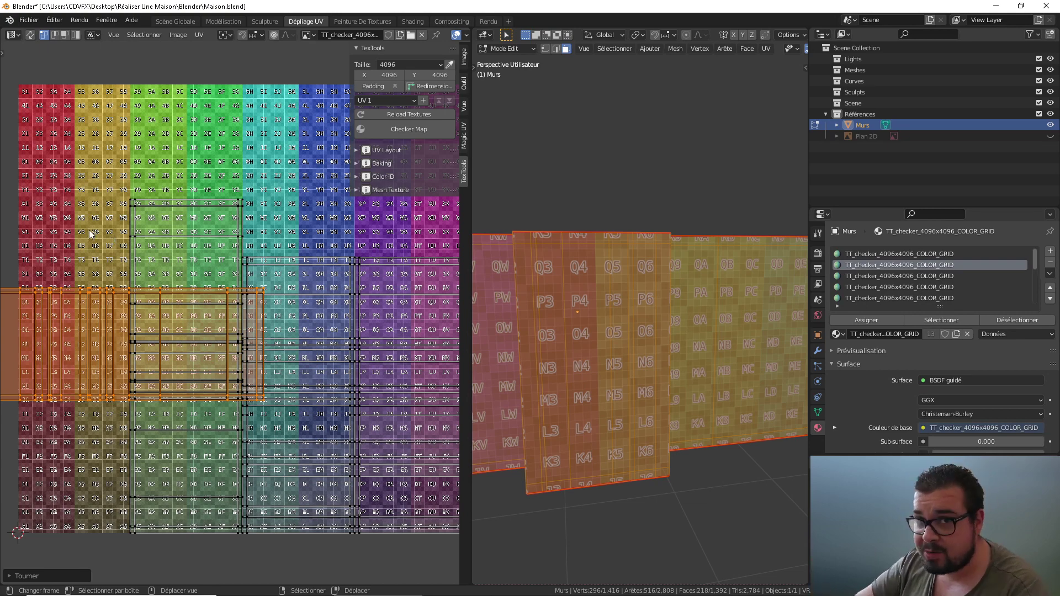
Add TexTools' Rectify command to the Quick Favorites and apply it to the rotated UV island
{"action": "scroll", "coordinate": [132, 325], "scroll_direction": "down", "scroll_amount": 2}
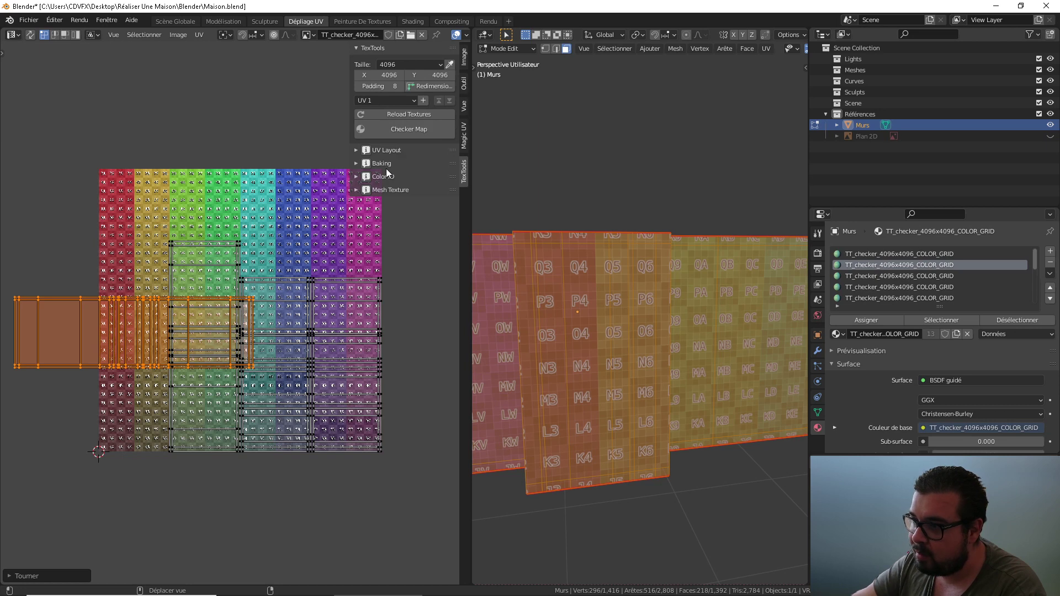
{"action": "left_click", "coordinate": [360, 149]}
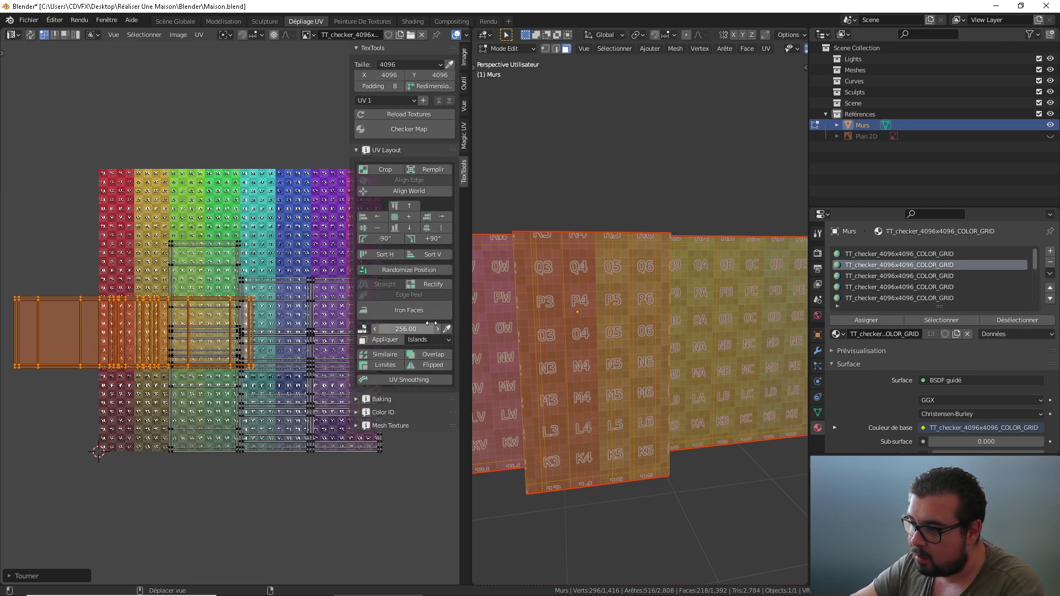
{"action": "right_click", "coordinate": [435, 284]}
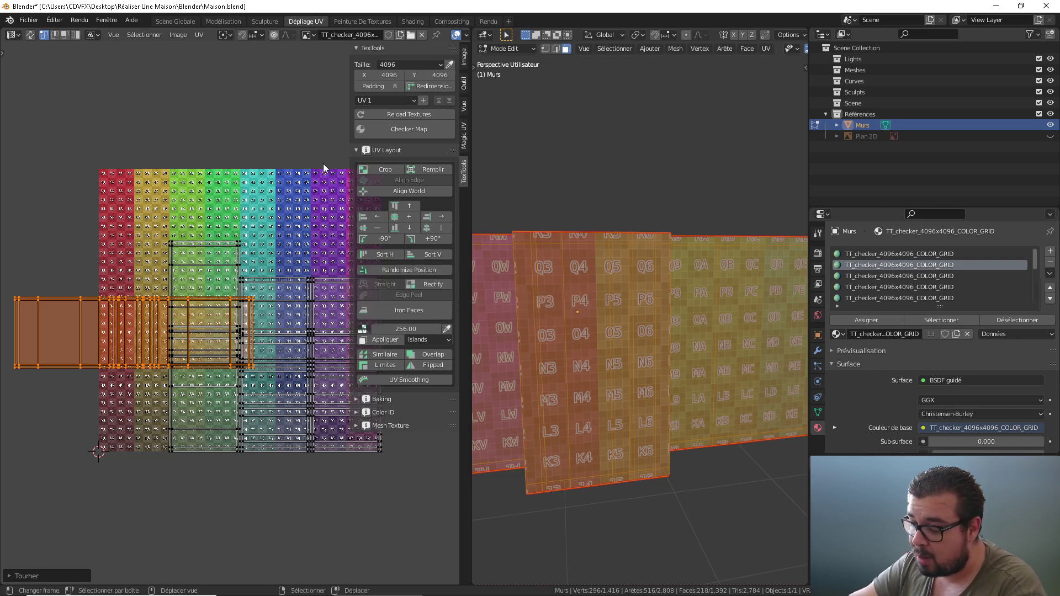
{"action": "key", "text": "n"}
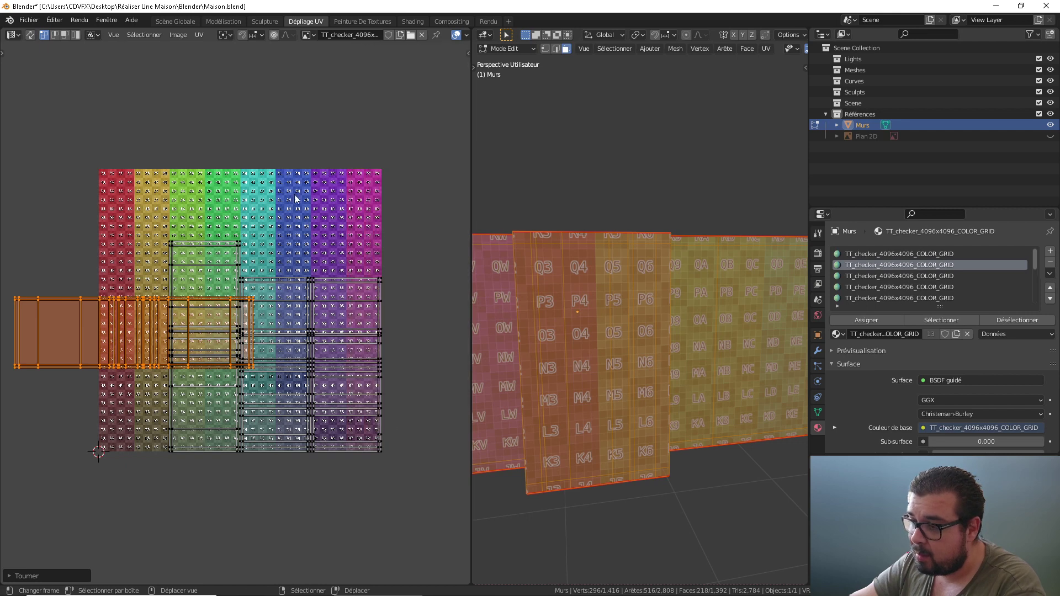
{"action": "key", "text": "q"}
{"action": "left_click", "coordinate": [135, 295]}
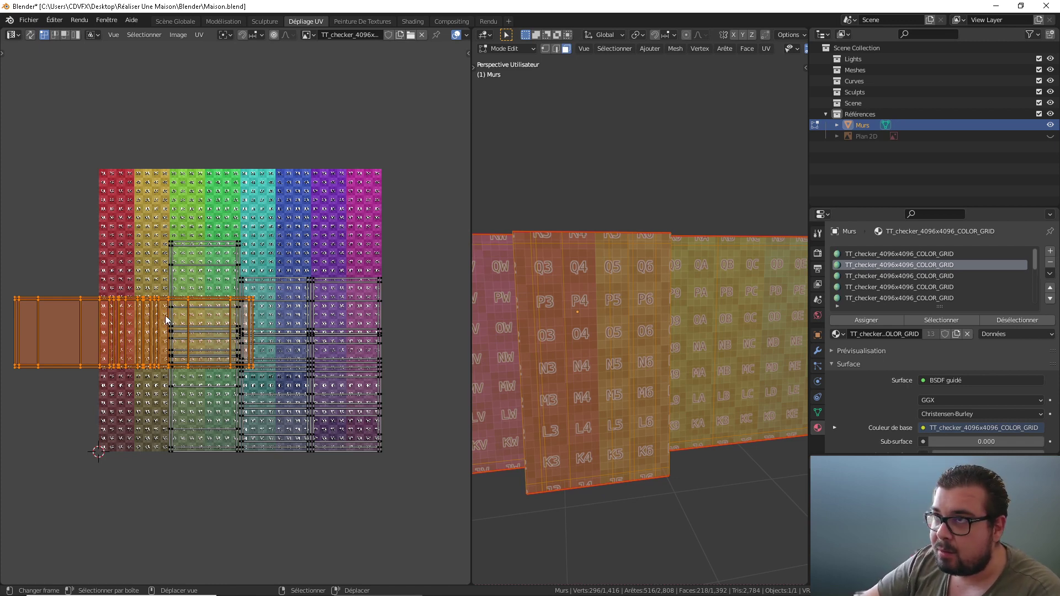
Move the rotated UV island into the empty space above the checker image and deselect it
{"action": "key", "text": "g"}
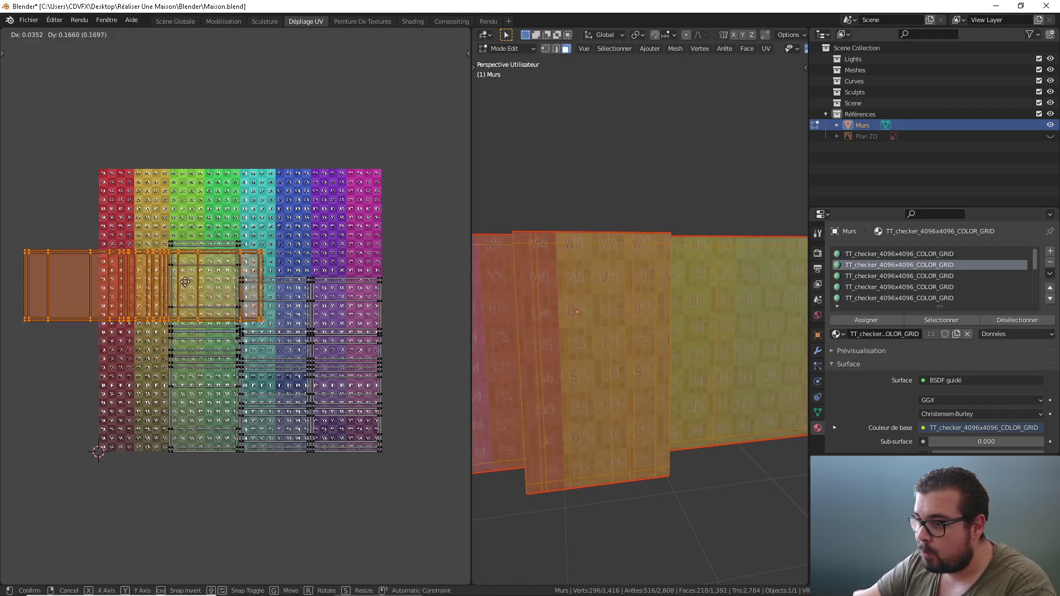
{"action": "left_click", "coordinate": [252, 141]}
{"action": "left_click", "coordinate": [251, 145]}
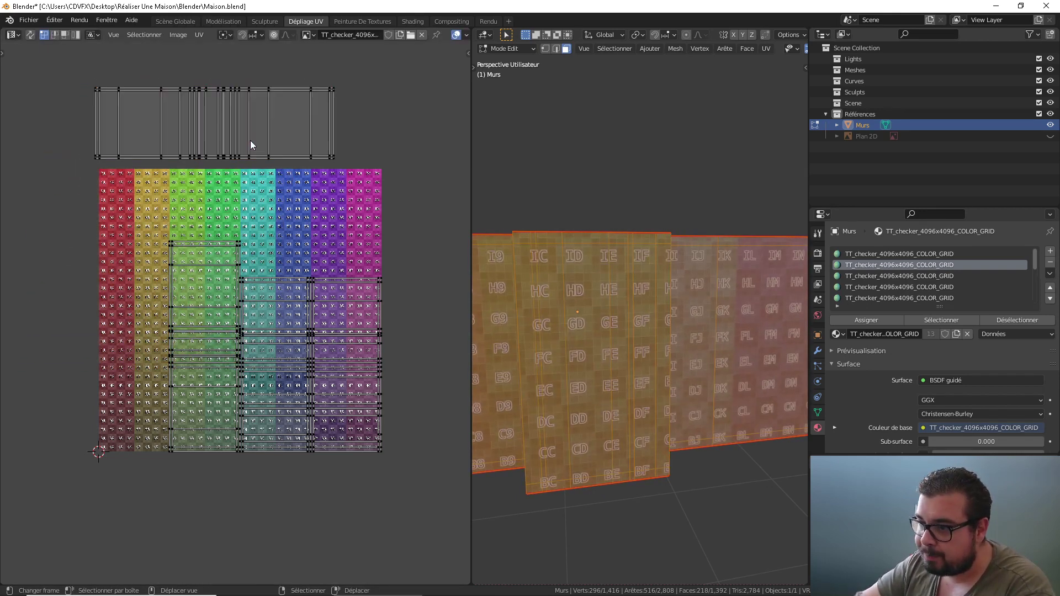
Rotate the second wall's UV island, the leftmost one remaining on the checker image, by 90° and move it above the first island
{"action": "key", "text": "l"}
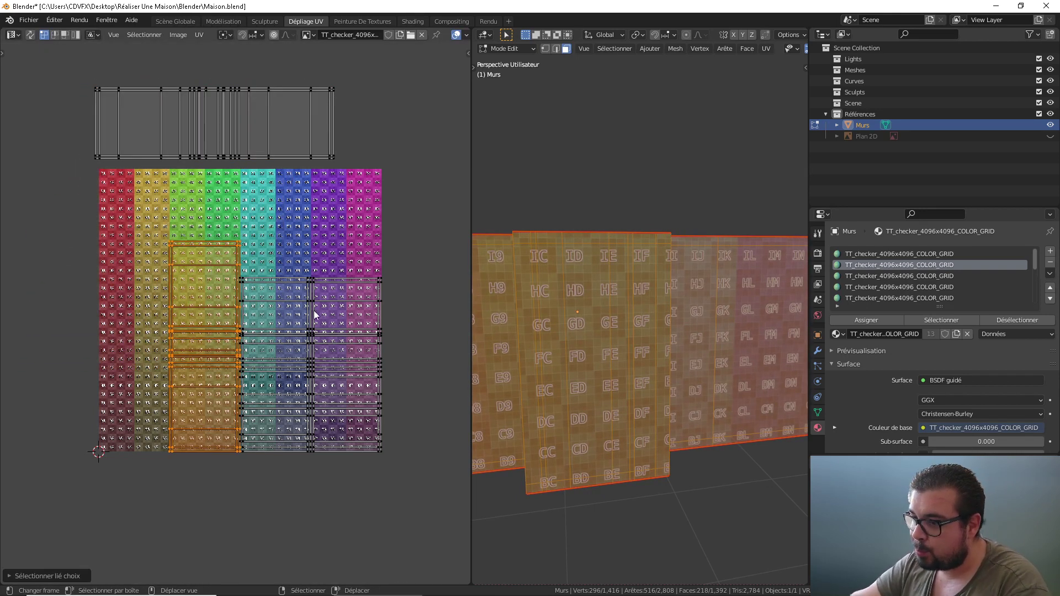
{"action": "scroll", "coordinate": [695, 317], "scroll_direction": "down", "scroll_amount": 2}
{"action": "scroll", "coordinate": [695, 316], "scroll_direction": "down", "scroll_amount": 2}
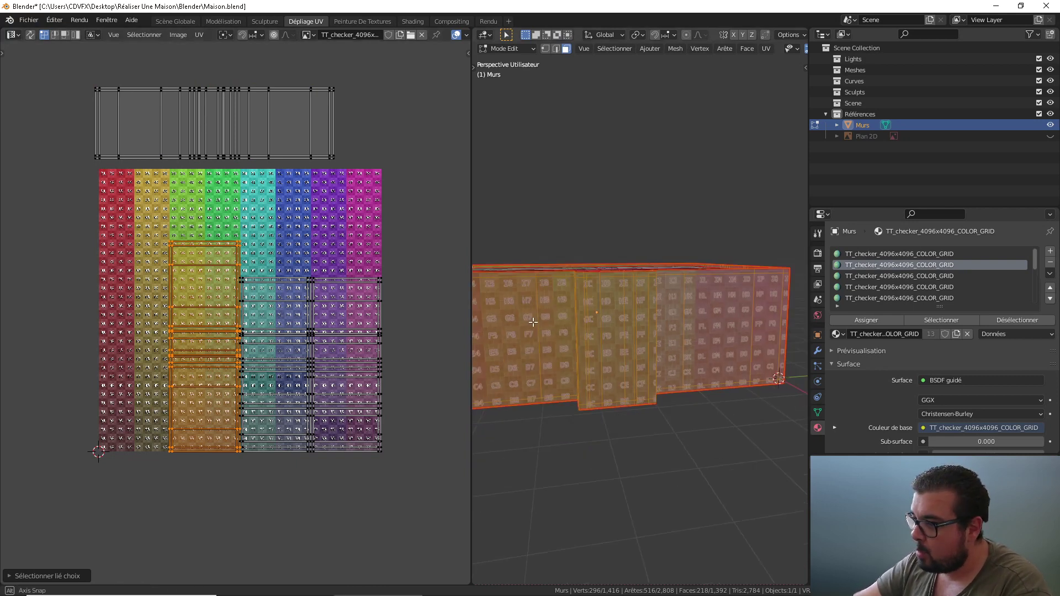
{"action": "mouse_move", "coordinate": [696, 317]}
{"action": "middle_mouse_down"}
{"action": "mouse_move", "coordinate": [598, 318]}
{"action": "mouse_move", "coordinate": [651, 310]}
{"action": "mouse_move", "coordinate": [686, 319]}
{"action": "middle_mouse_up"}
{"action": "scroll", "coordinate": [686, 320], "scroll_direction": "up", "scroll_amount": 6}
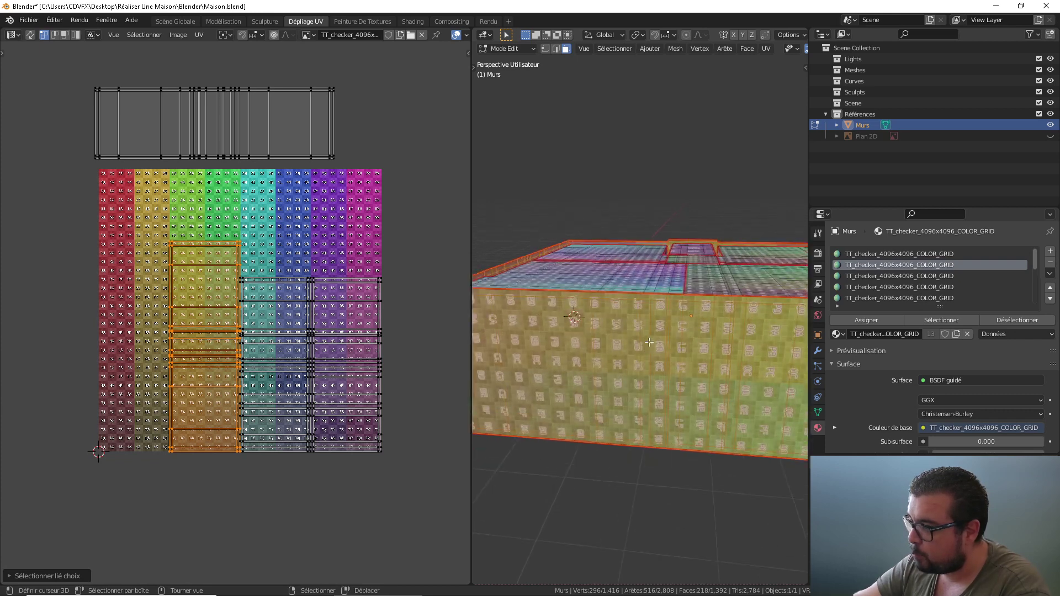
{"action": "type", "text": "r90"}
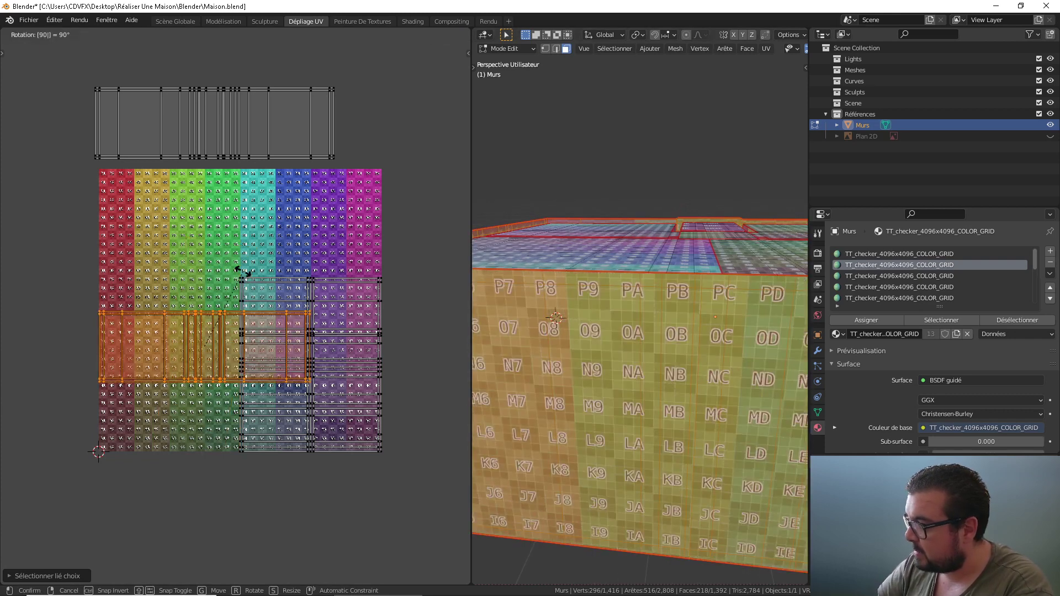
{"action": "key", "text": "Return"}
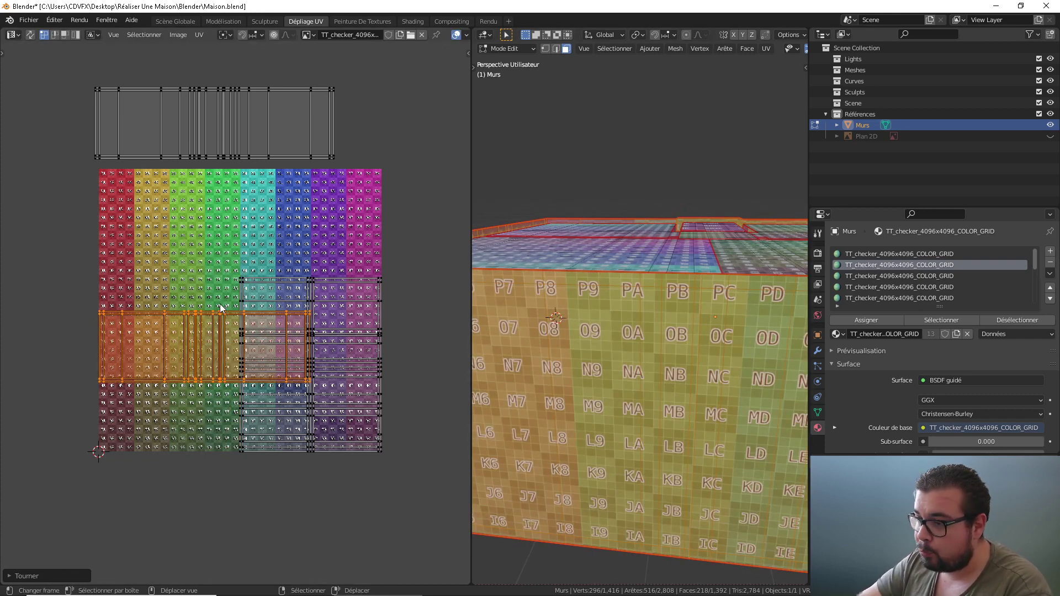
{"action": "key", "text": "g"}
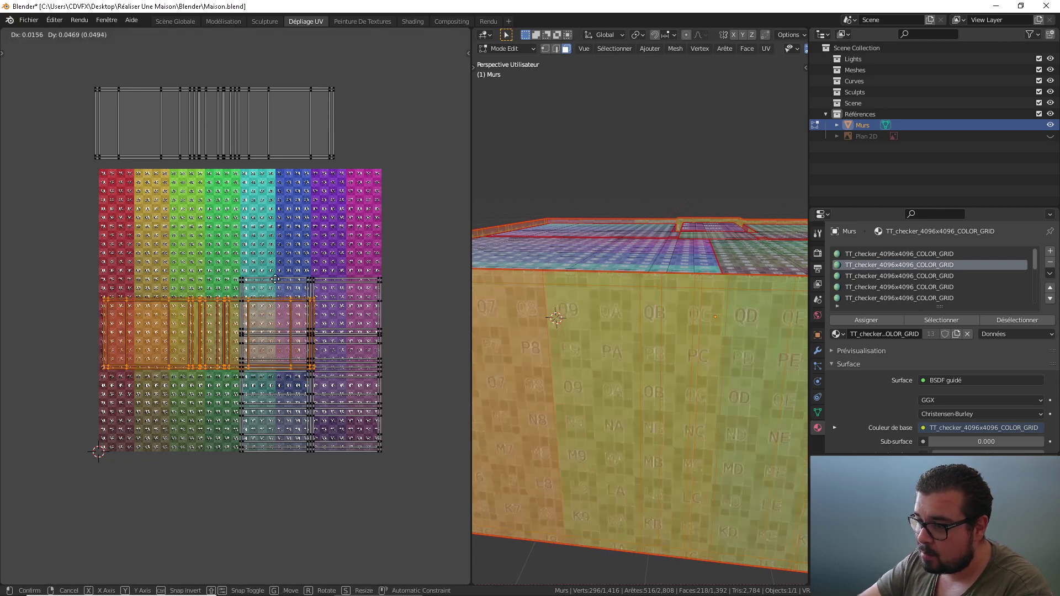
{"action": "key", "text": "Return"}
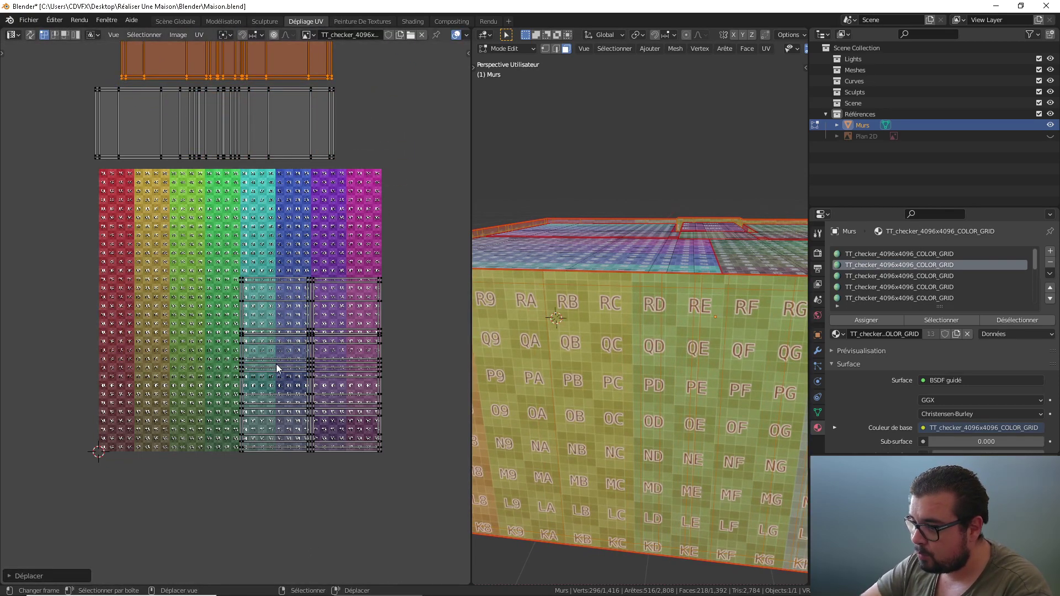
{"action": "key", "text": "l"}
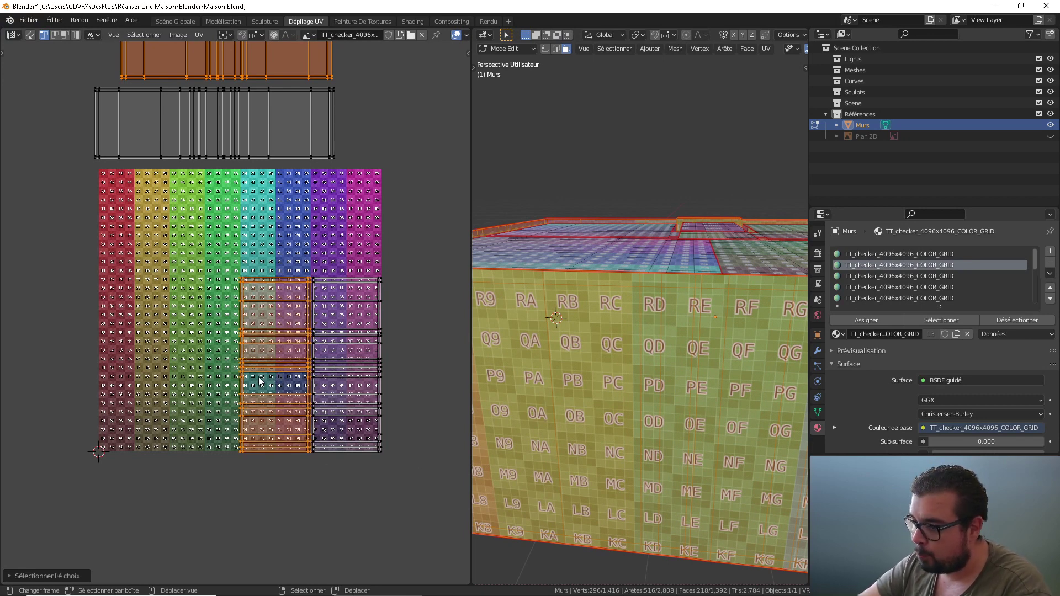
{"action": "scroll", "coordinate": [613, 343], "scroll_direction": "down", "scroll_amount": 5}
{"action": "middle_click_drag", "start_coordinate": [613, 342], "coordinate": [513, 383]}
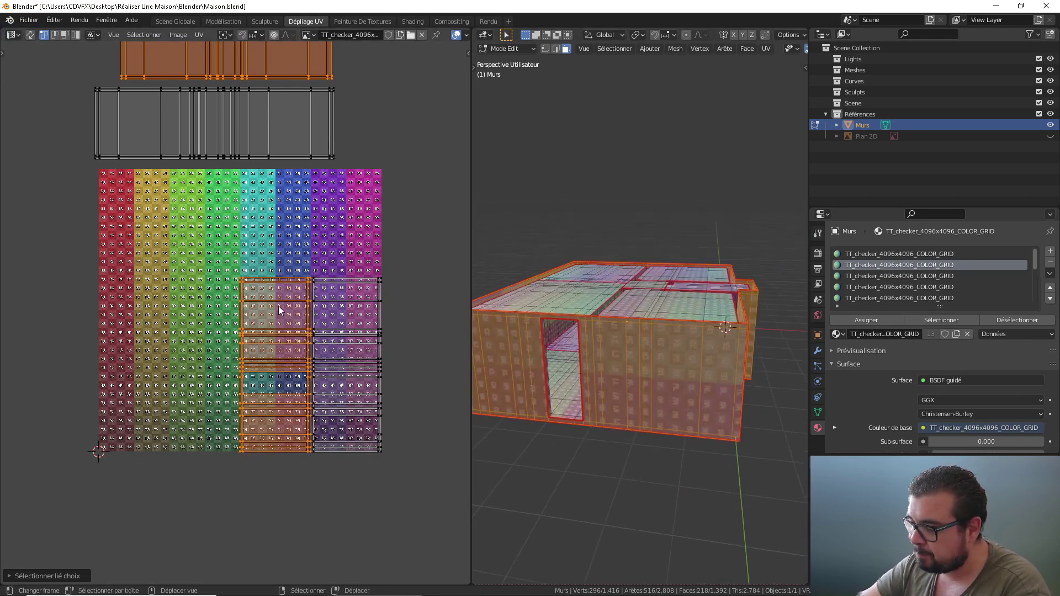
{"action": "scroll", "coordinate": [587, 354], "scroll_direction": "up", "scroll_amount": 8}
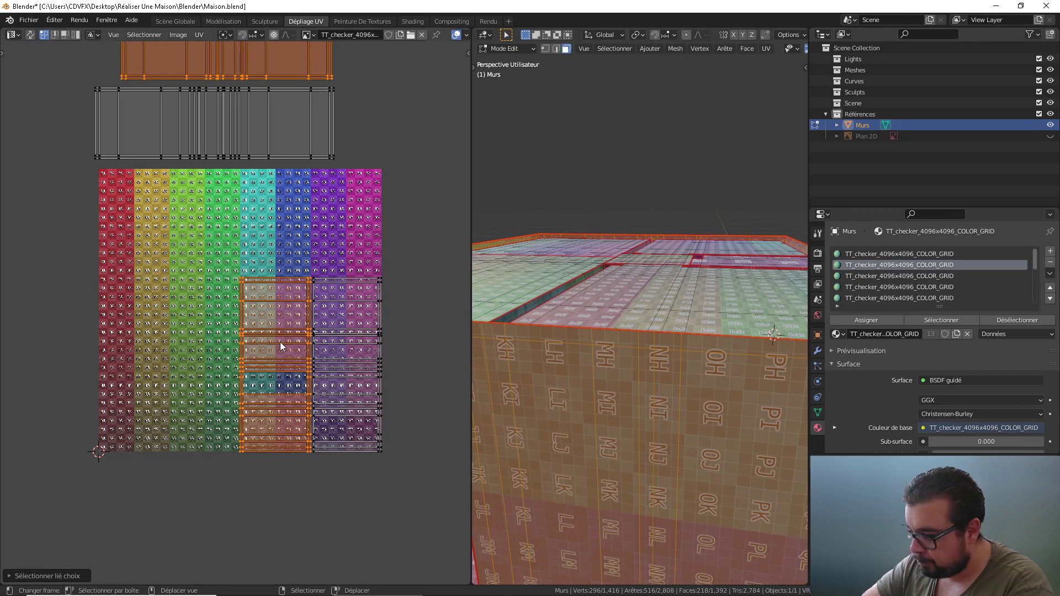
{"action": "type", "text": "r90"}
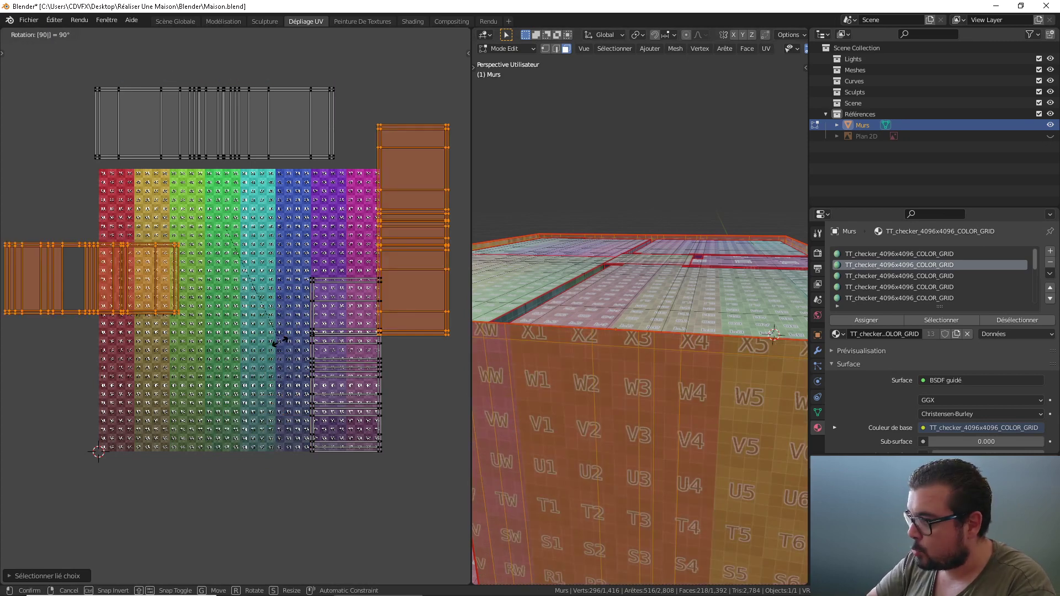
{"action": "key", "text": "Escape"}
{"action": "key", "text": "alt+a"}
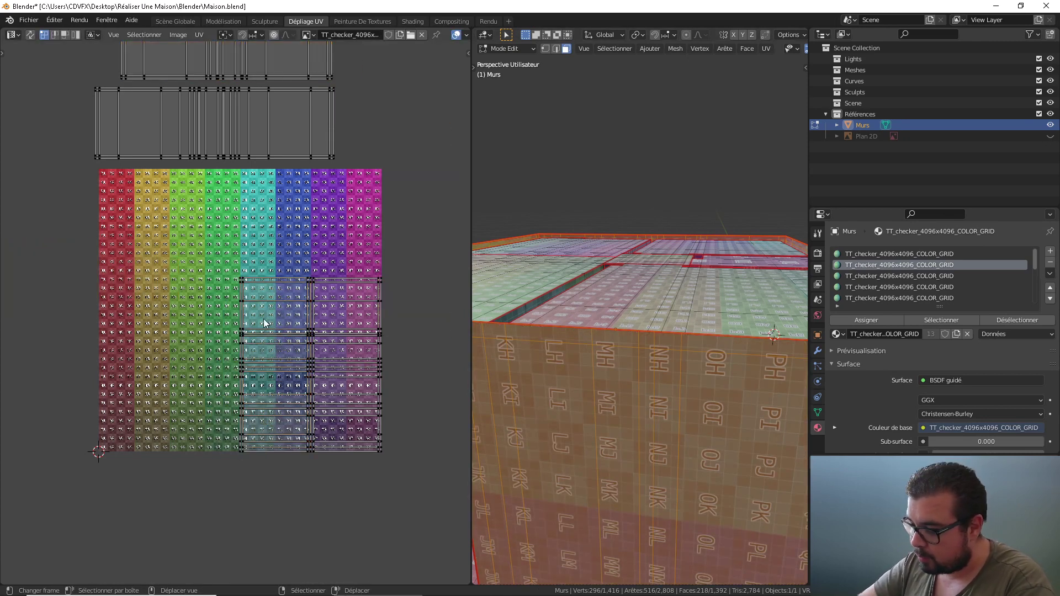
Rotate only the third wall's UV island by 90° and move it above the two islands outside the checker image
{"action": "type", "text": "lr90"}
{"action": "key", "text": "Return"}
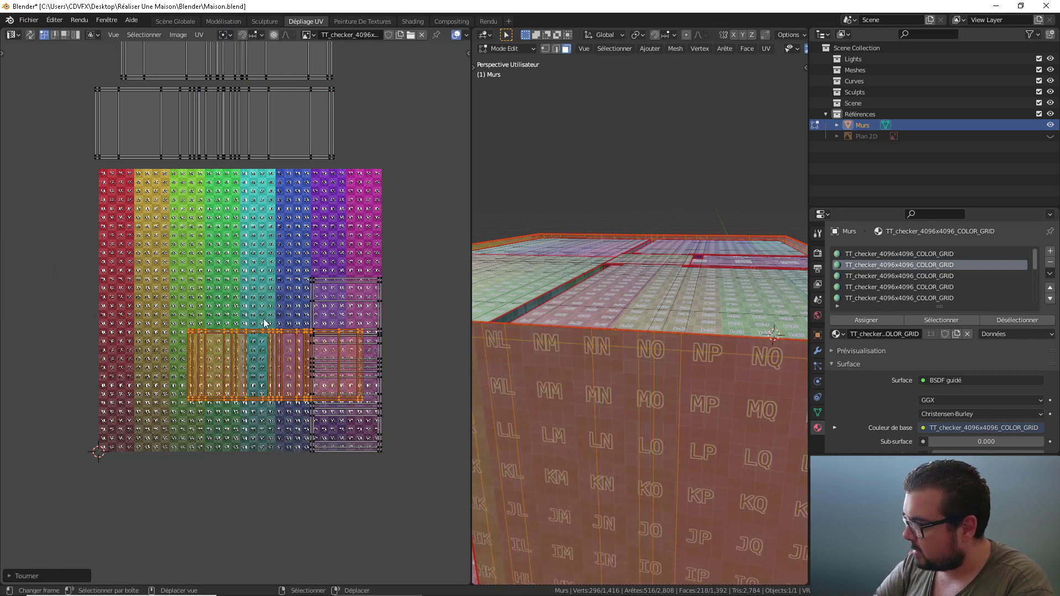
{"action": "scroll", "coordinate": [267, 317], "scroll_direction": "down", "scroll_amount": 4}
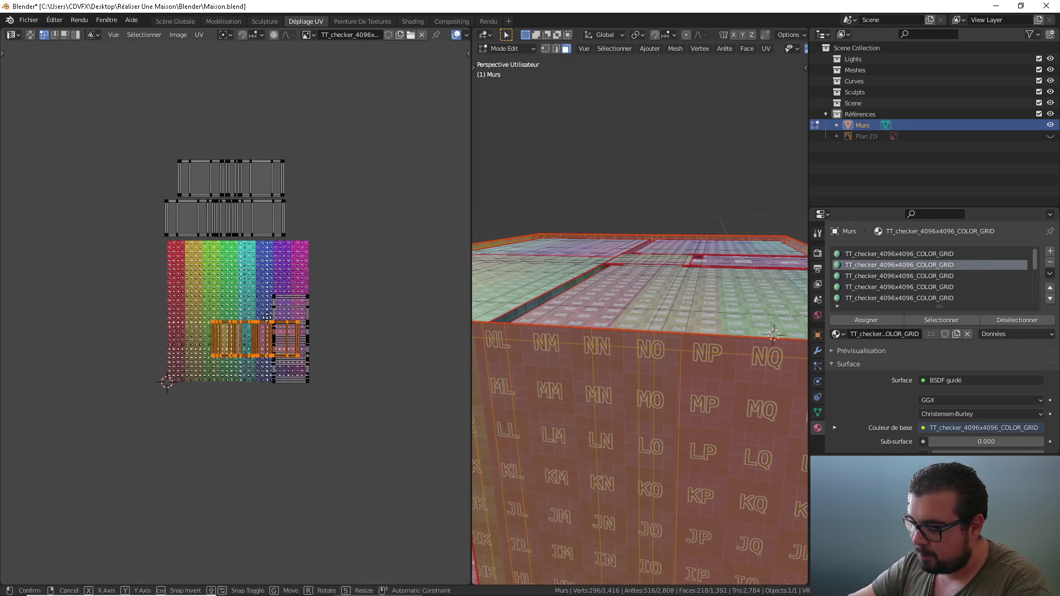
{"action": "key", "text": "g"}
{"action": "left_click", "coordinate": [215, 106]}
{"action": "key", "text": "alt+a"}
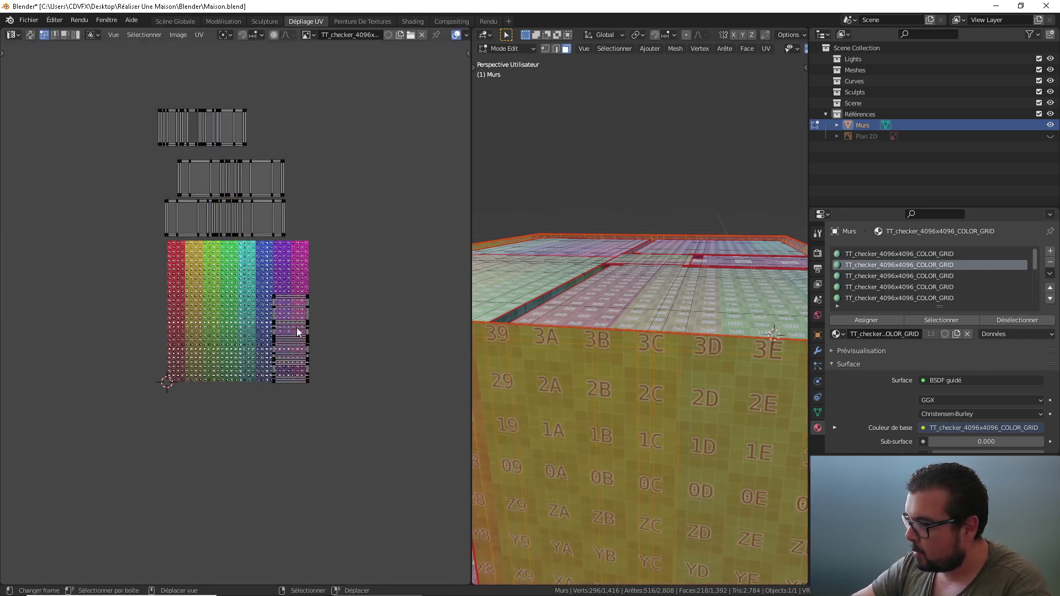
Select the last UV island remaining on the checker image and rotate it -90° to turn its letters upright
{"action": "key", "text": "l"}
{"action": "middle_click_drag", "start_coordinate": [530, 342], "coordinate": [473, 372]}
{"action": "scroll", "coordinate": [621, 349], "scroll_direction": "down", "scroll_amount": 6}
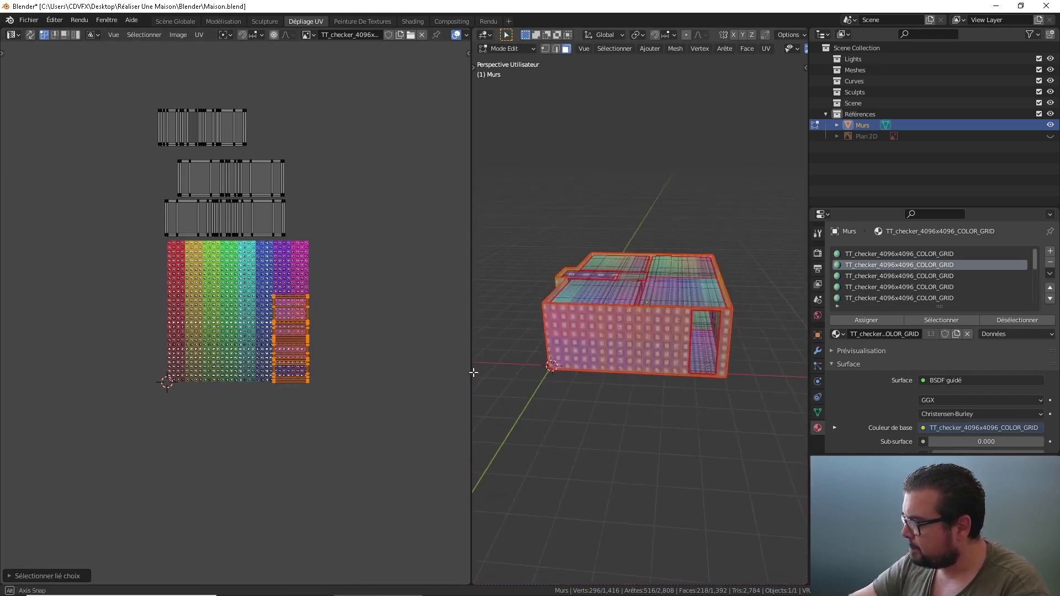
{"action": "scroll", "coordinate": [635, 342], "scroll_direction": "up", "scroll_amount": 5}
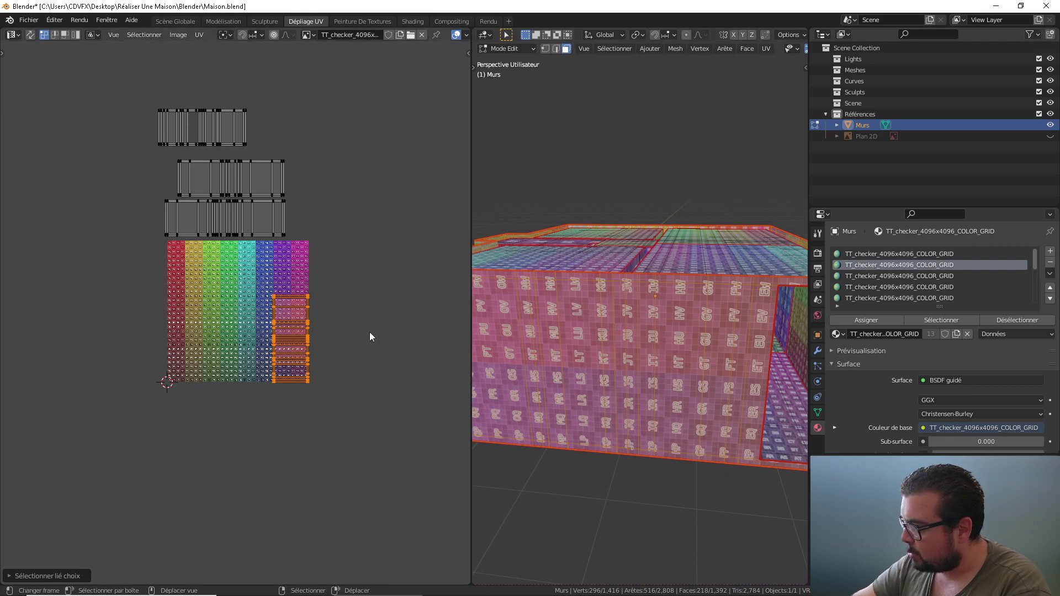
{"action": "type", "text": "r-90"}
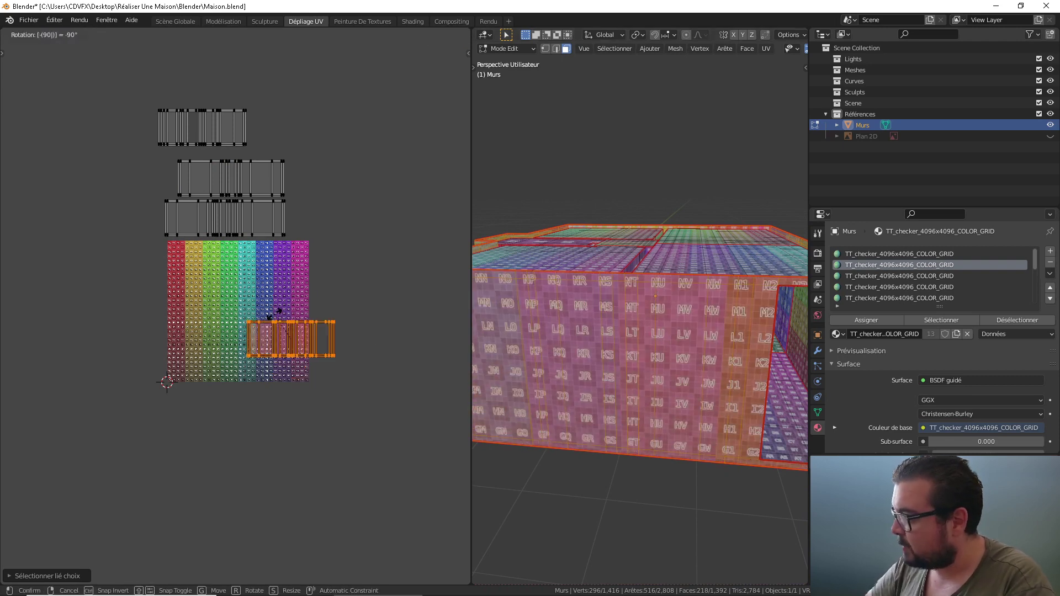
{"action": "key", "text": "Return"}
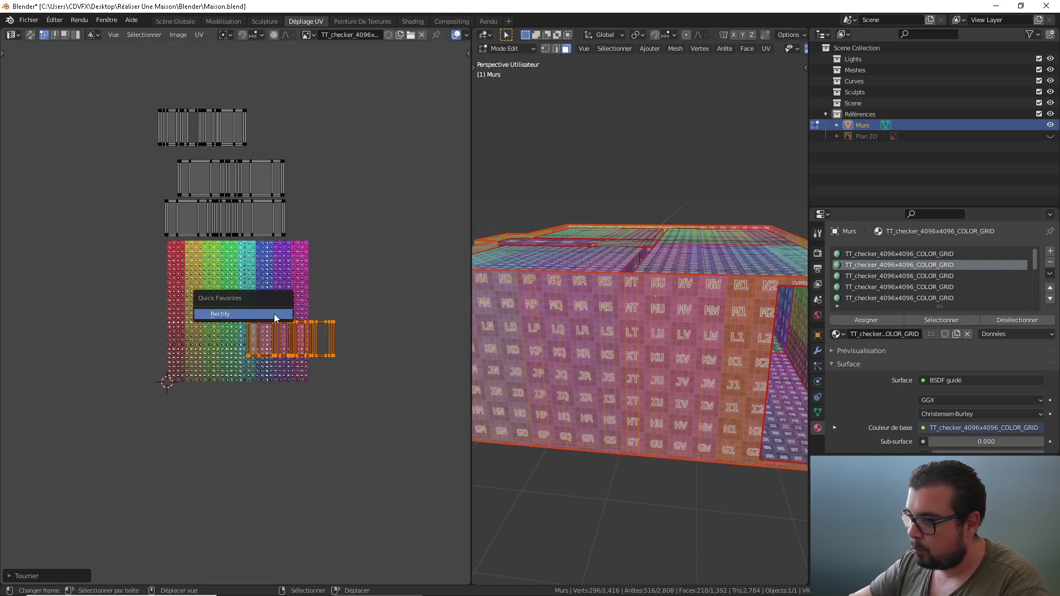
Move the last upright wall island out of the checker image, beside the other islands above it, and deselect it
{"action": "key", "text": "g"}
{"action": "left_click", "coordinate": [313, 113]}
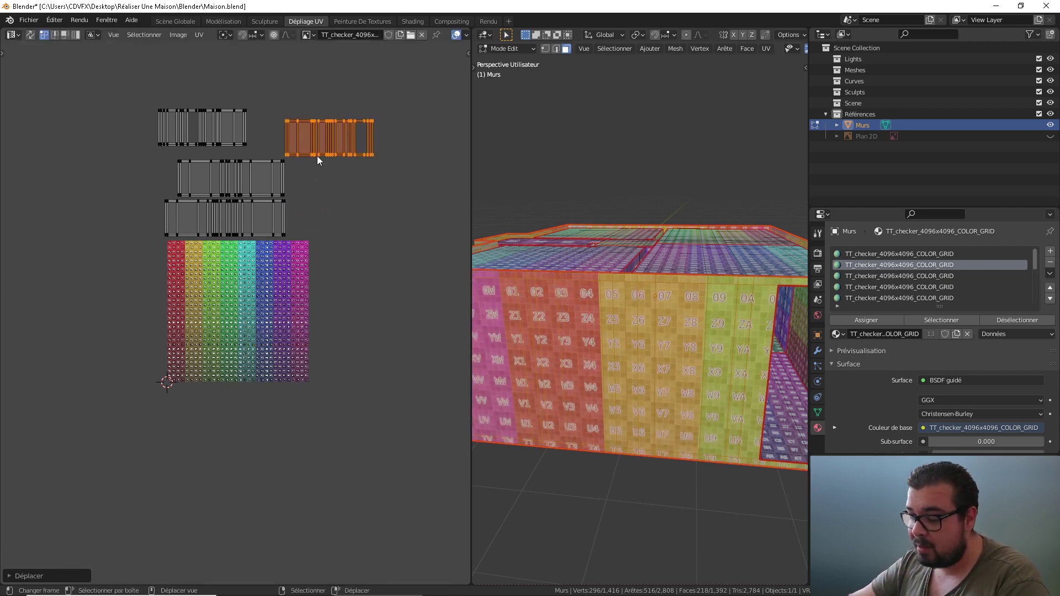
{"action": "key", "text": "alt+a"}
Pack all the wall UV islands into the checker image with rotation turned off
{"action": "key", "text": "a"}
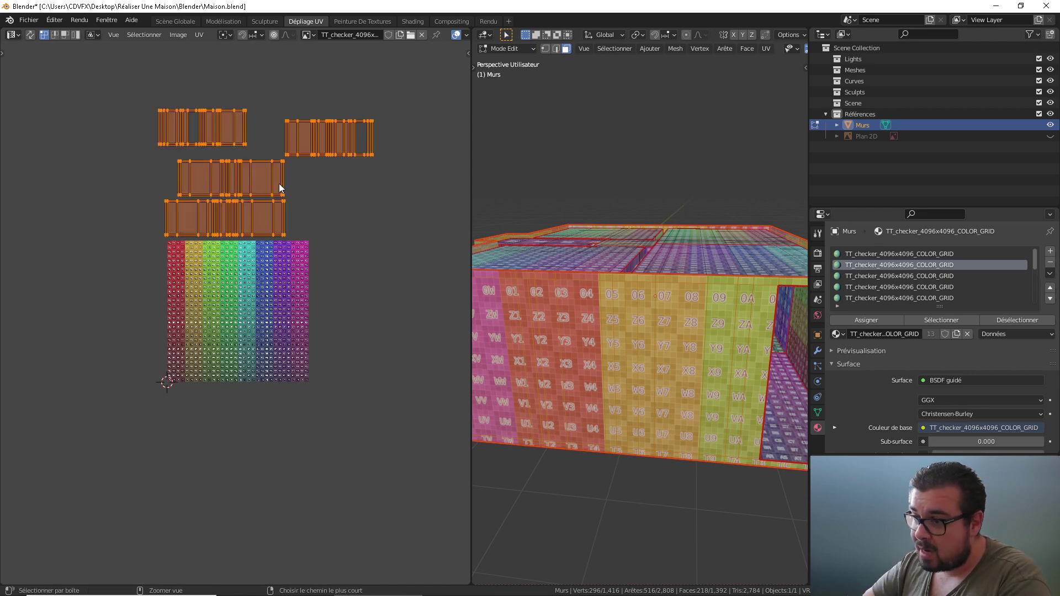
{"action": "key", "text": "ctrl+p"}
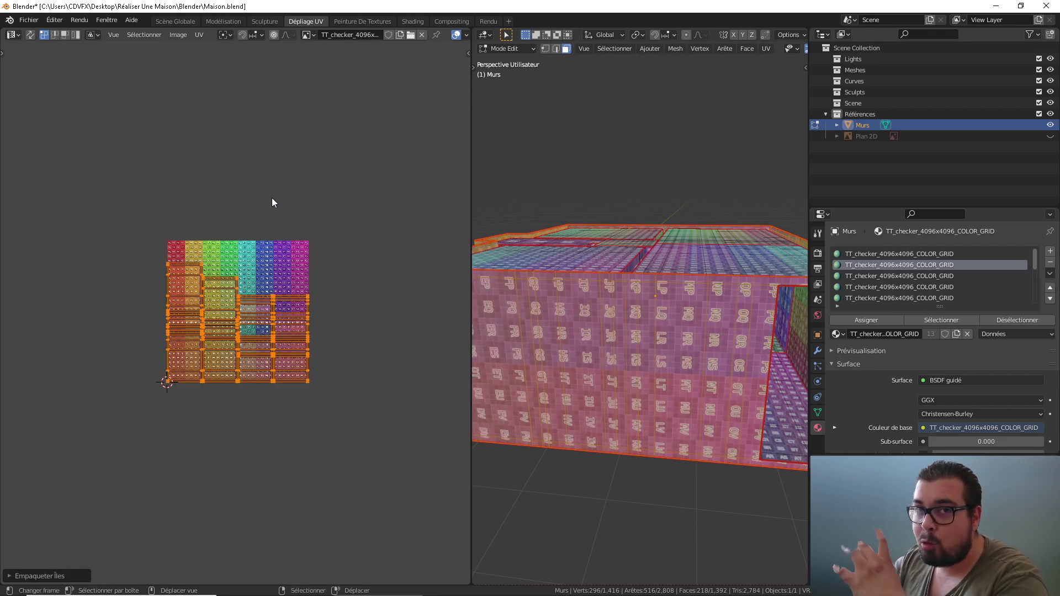
{"action": "left_click", "coordinate": [10, 577]}
{"action": "left_click", "coordinate": [73, 561]}
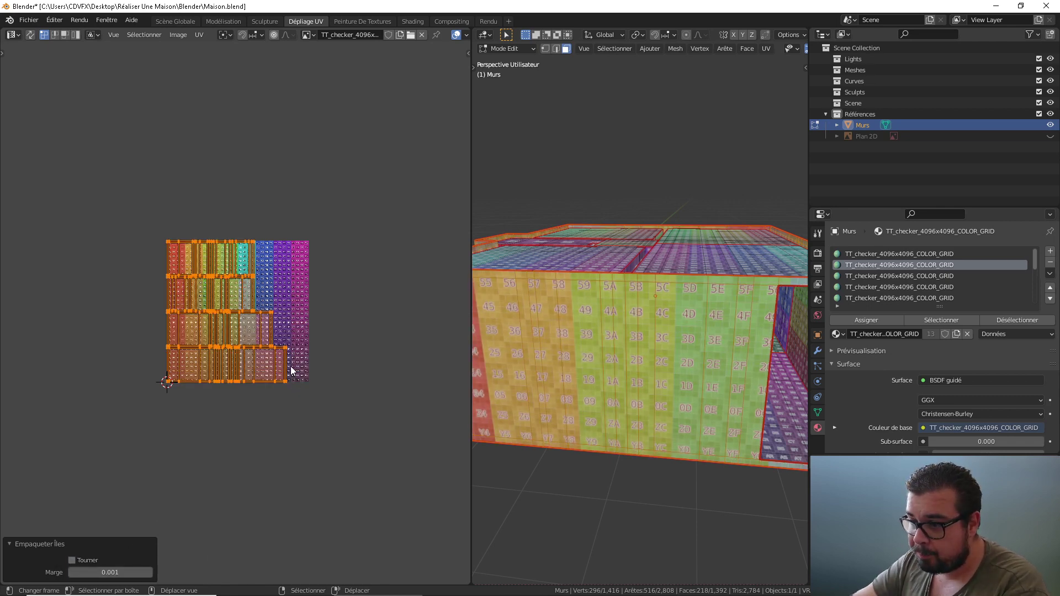
Pick the packed wall islands one at a time and straighten them with Rectify
{"action": "key", "text": "alt+a"}
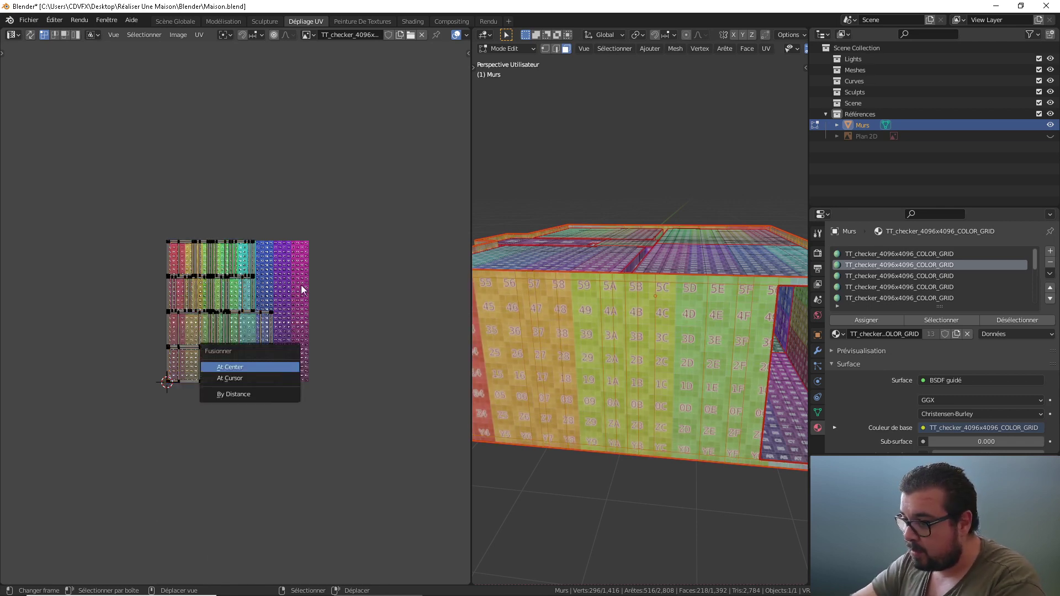
{"action": "key", "text": "l"}
{"action": "key", "text": "alt+a"}
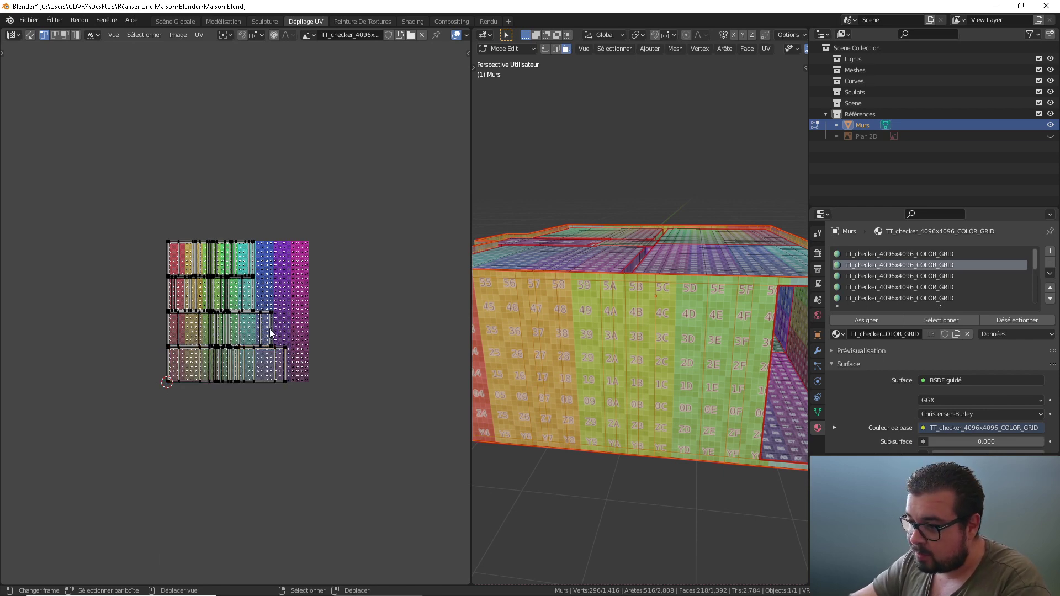
{"action": "key", "text": "l"}
{"action": "key", "text": "ctrl+z"}
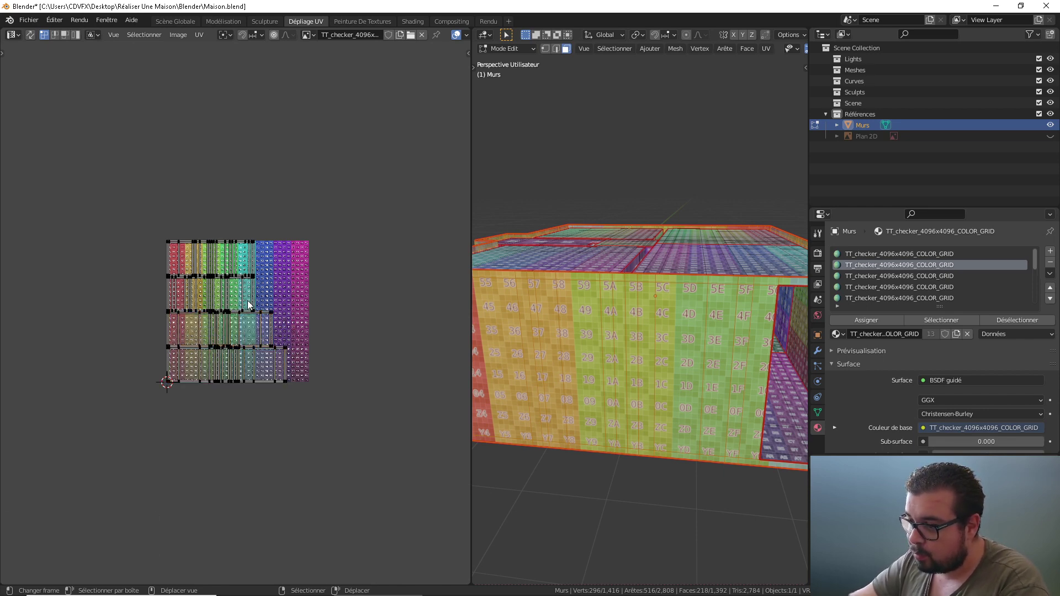
{"action": "key", "text": "l"}
{"action": "key", "text": "q"}
{"action": "key", "text": "Escape"}
{"action": "key", "text": "ctrl+z"}
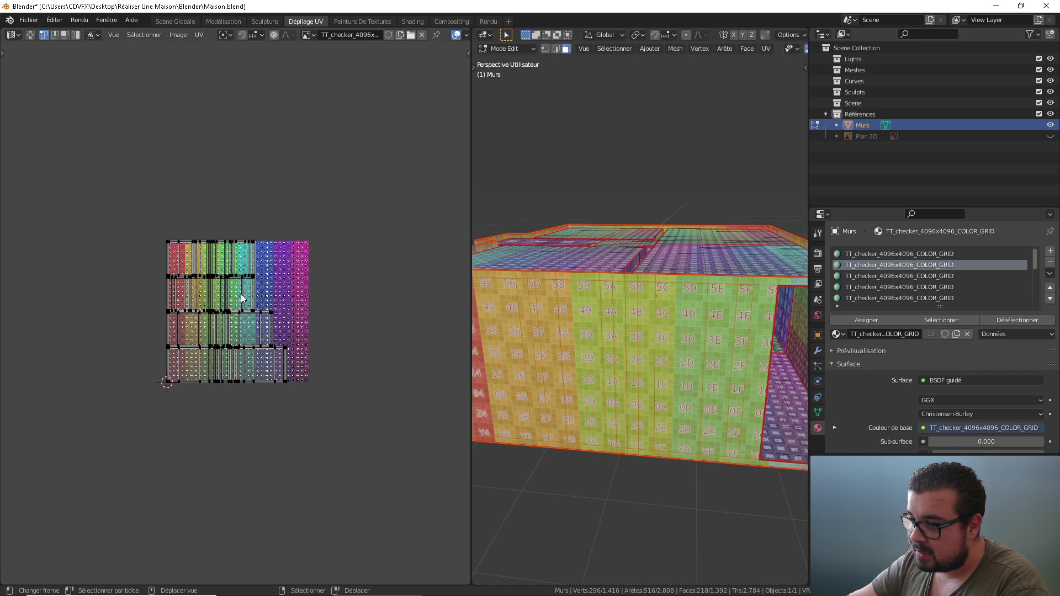
{"action": "key", "text": "l"}
{"action": "key", "text": "q"}
{"action": "left_click", "coordinate": [239, 259]}
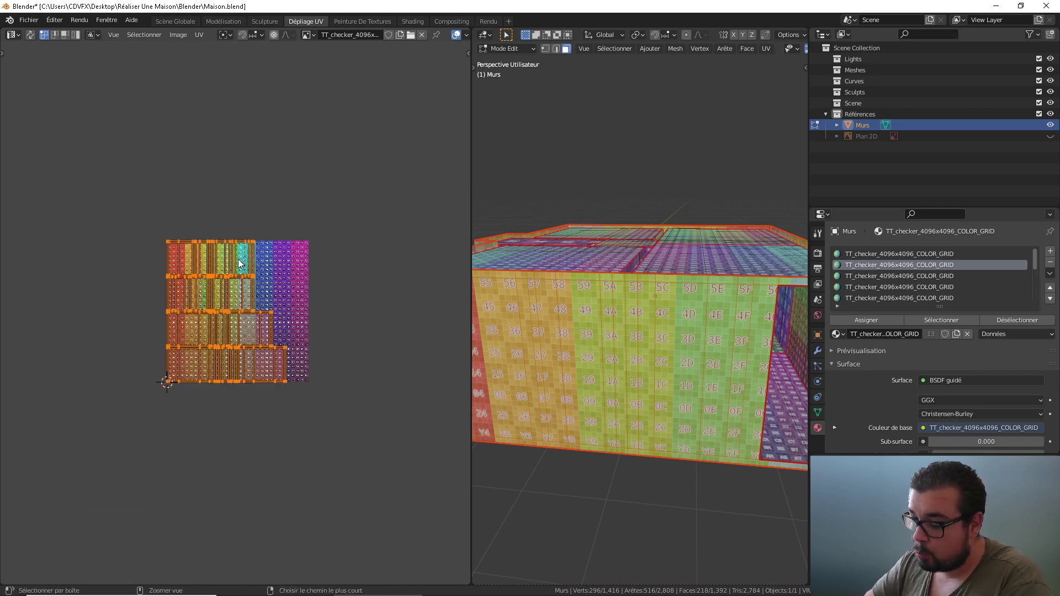
Pack all the wall islands again without rotation and hide the finished wall faces of the second material slot
{"action": "key", "text": "ctrl+p"}
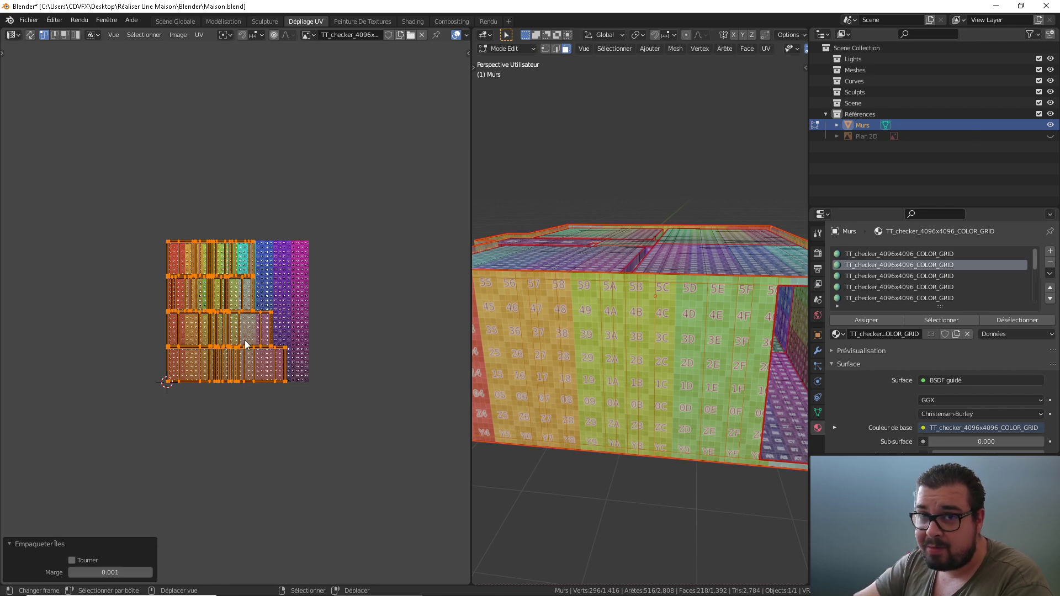
{"action": "scroll", "coordinate": [677, 287], "scroll_direction": "down", "scroll_amount": 5}
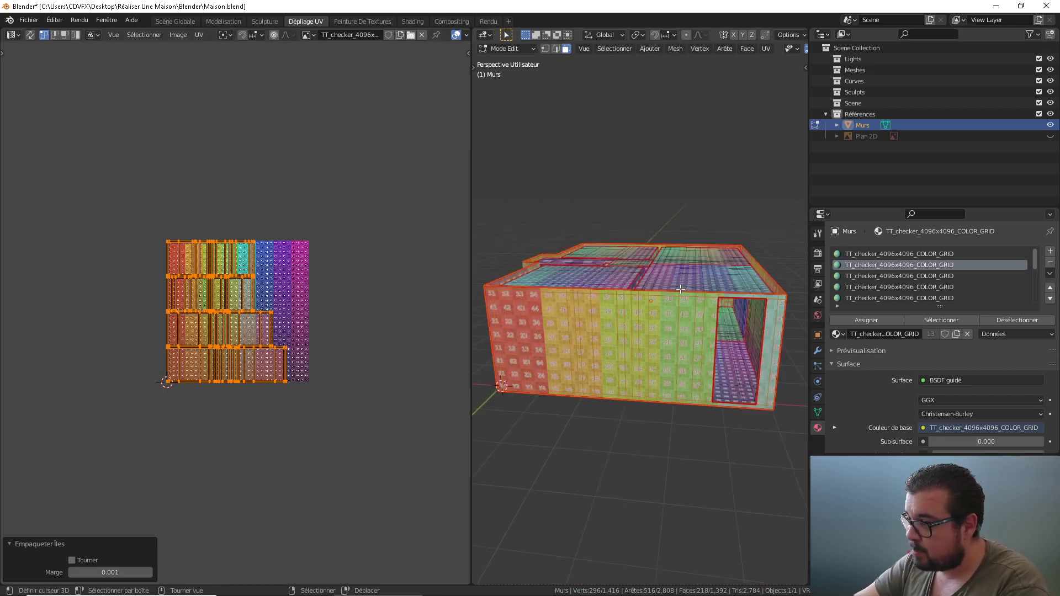
{"action": "key", "text": "h"}
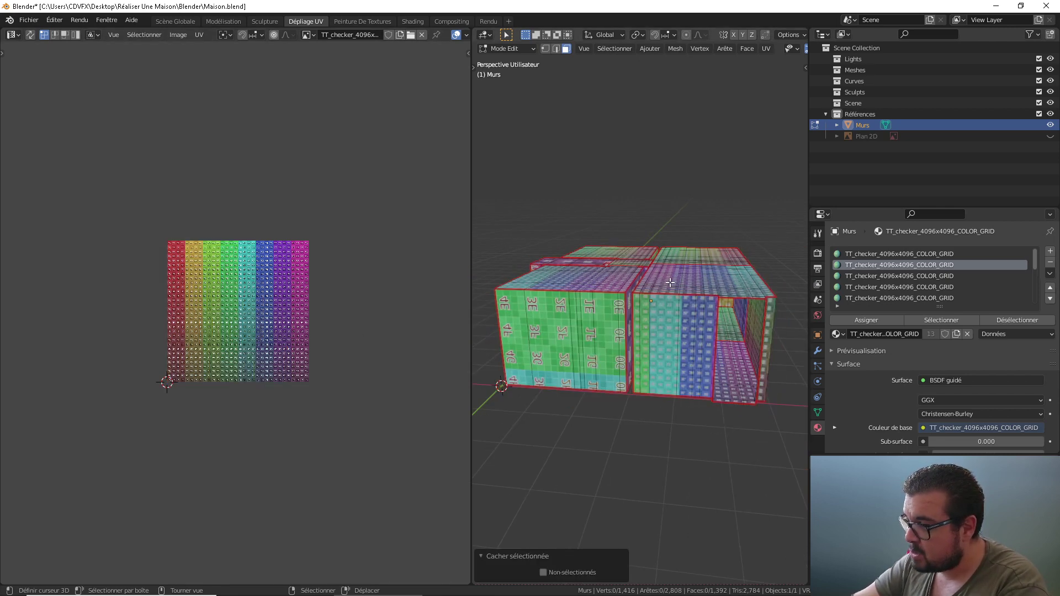
Select all faces assigned to the third material slot to display their UV islands
{"action": "left_click", "coordinate": [915, 275]}
{"action": "left_click", "coordinate": [942, 319]}
{"action": "middle_click_drag", "start_coordinate": [640, 331], "coordinate": [660, 387]}
{"action": "scroll", "coordinate": [663, 388], "scroll_direction": "up", "scroll_amount": 4}
{"action": "scroll", "coordinate": [663, 388], "scroll_direction": "down", "scroll_amount": 6}
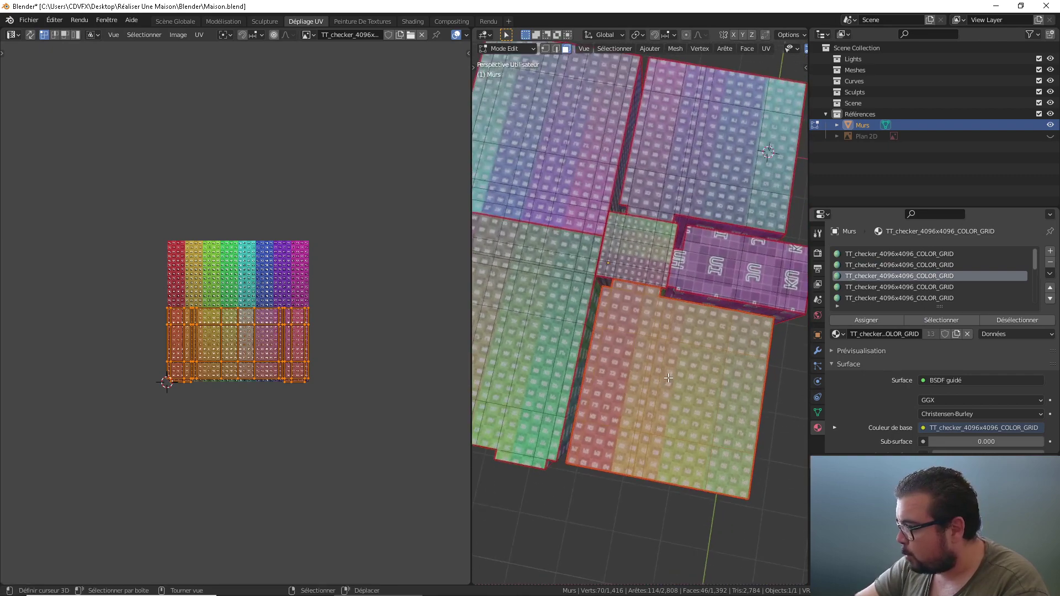
Examine the checker lettering on the third slot's ceiling and floor from above and from inside the room
{"action": "key", "text": "KP_7"}
{"action": "scroll", "coordinate": [613, 327], "scroll_direction": "up", "scroll_amount": 8}
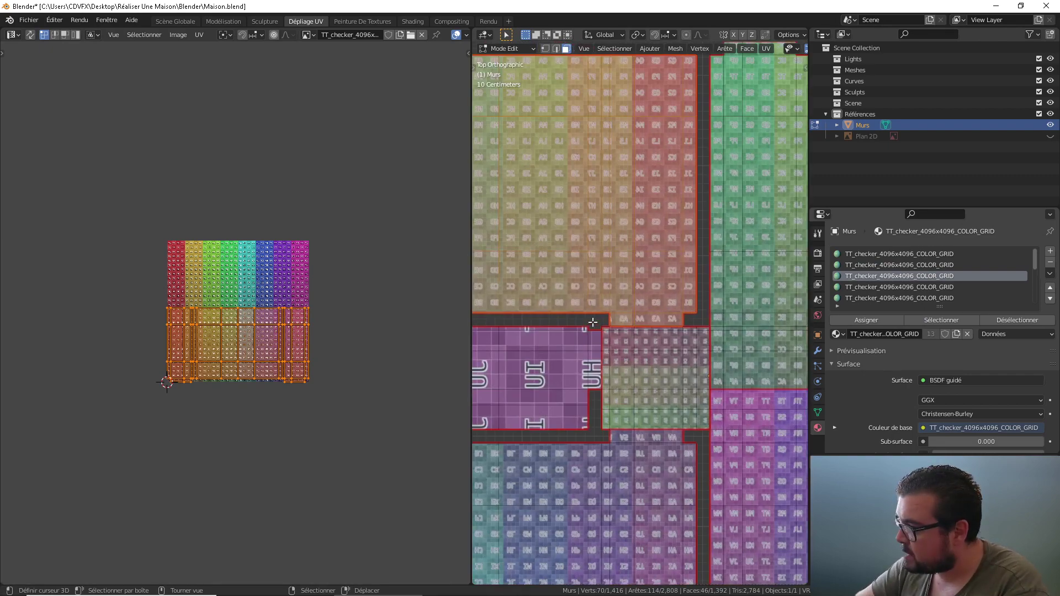
{"action": "scroll", "coordinate": [613, 327], "scroll_direction": "up", "scroll_amount": 3}
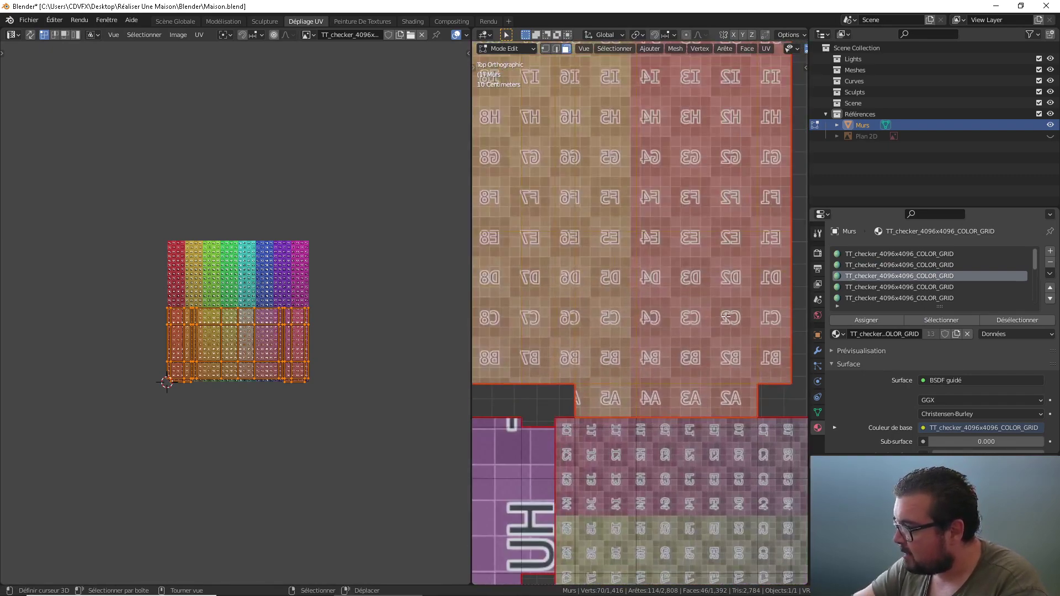
{"action": "middle_click_drag", "start_coordinate": [714, 317], "coordinate": [690, 326]}
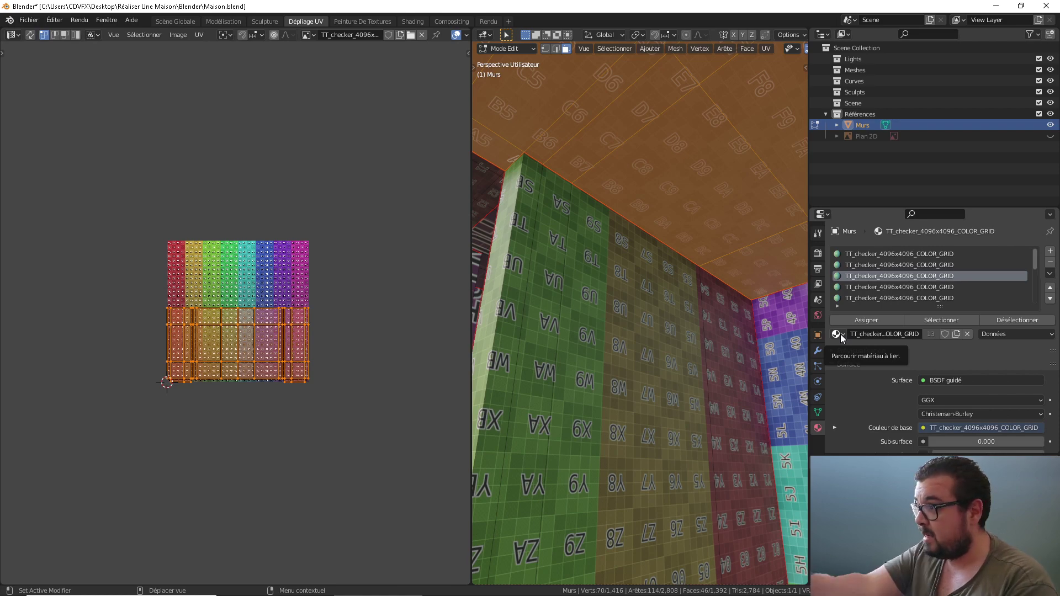
{"action": "middle_click_drag", "start_coordinate": [729, 248], "coordinate": [644, 159]}
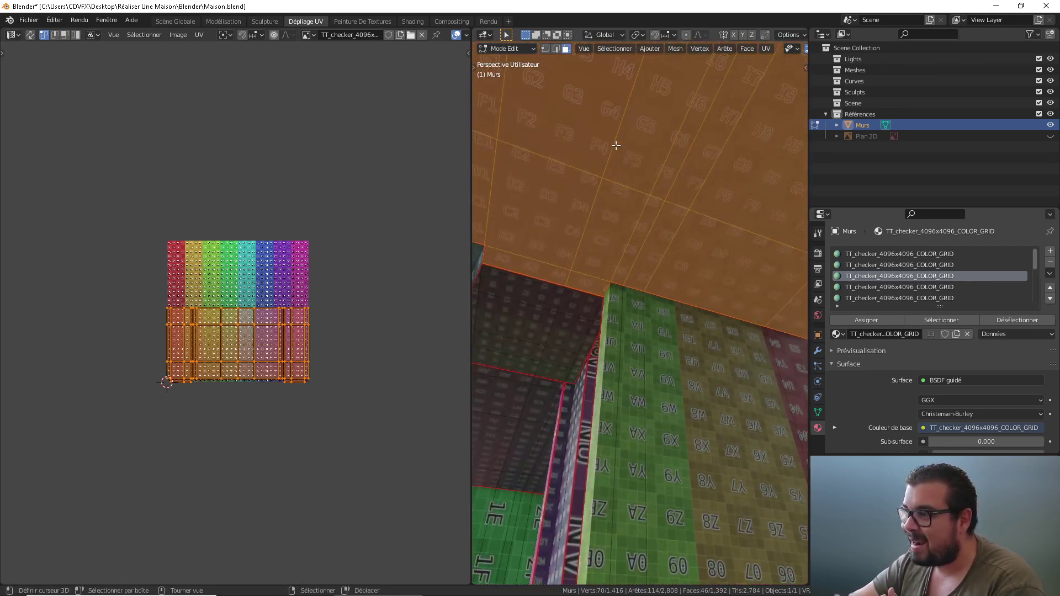
{"action": "scroll", "coordinate": [614, 164], "scroll_direction": "up", "scroll_amount": 5}
{"action": "scroll", "coordinate": [631, 166], "scroll_direction": "down", "scroll_amount": 4}
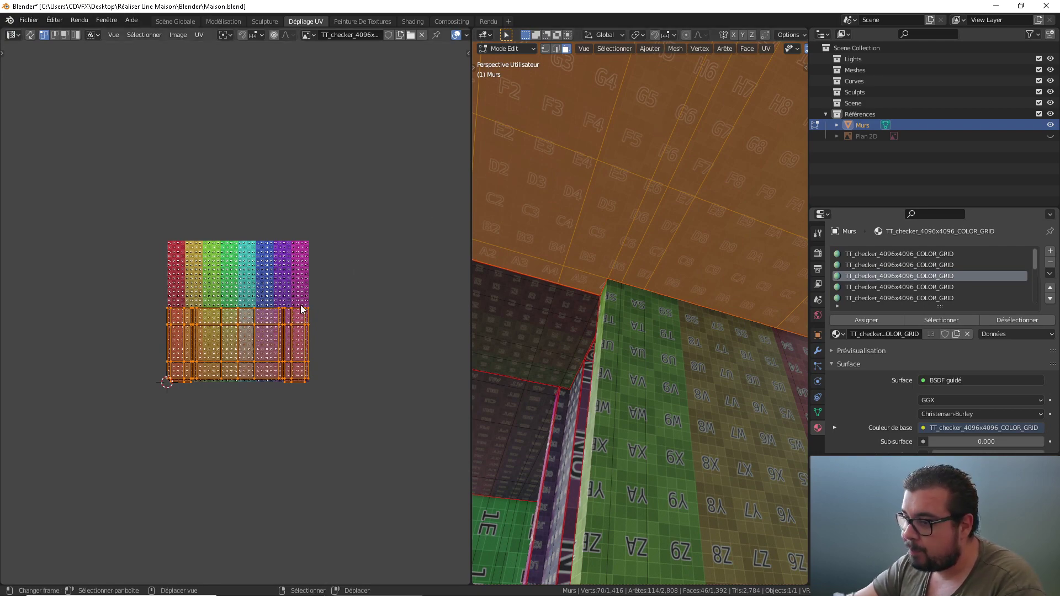
{"action": "middle_click_drag", "start_coordinate": [497, 331], "coordinate": [758, 453]}
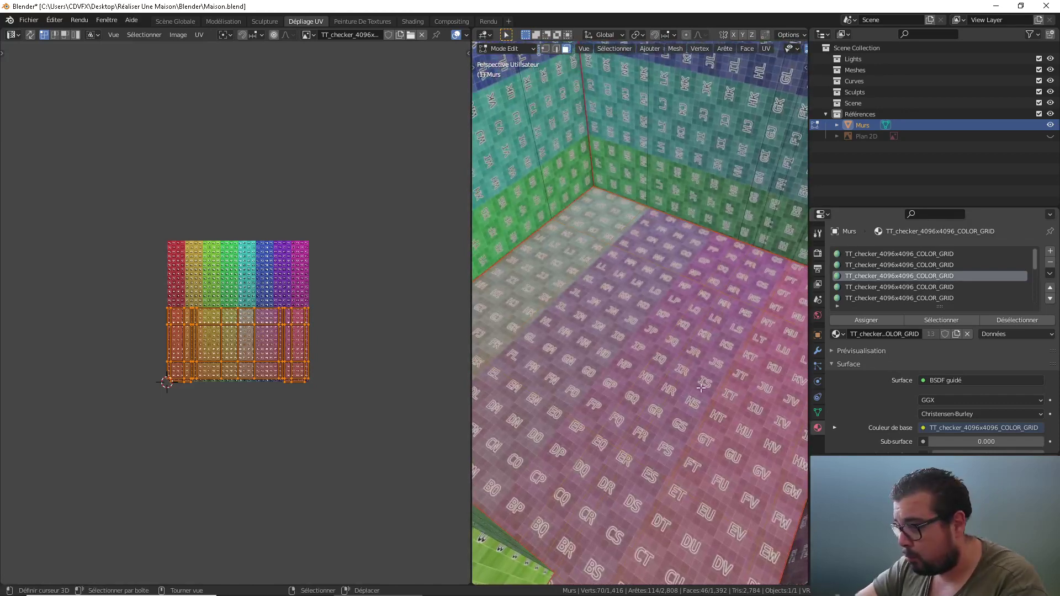
{"action": "scroll", "coordinate": [697, 357], "scroll_direction": "up", "scroll_amount": 5}
{"action": "scroll", "coordinate": [666, 331], "scroll_direction": "down", "scroll_amount": 2}
{"action": "scroll", "coordinate": [646, 323], "scroll_direction": "up", "scroll_amount": 1}
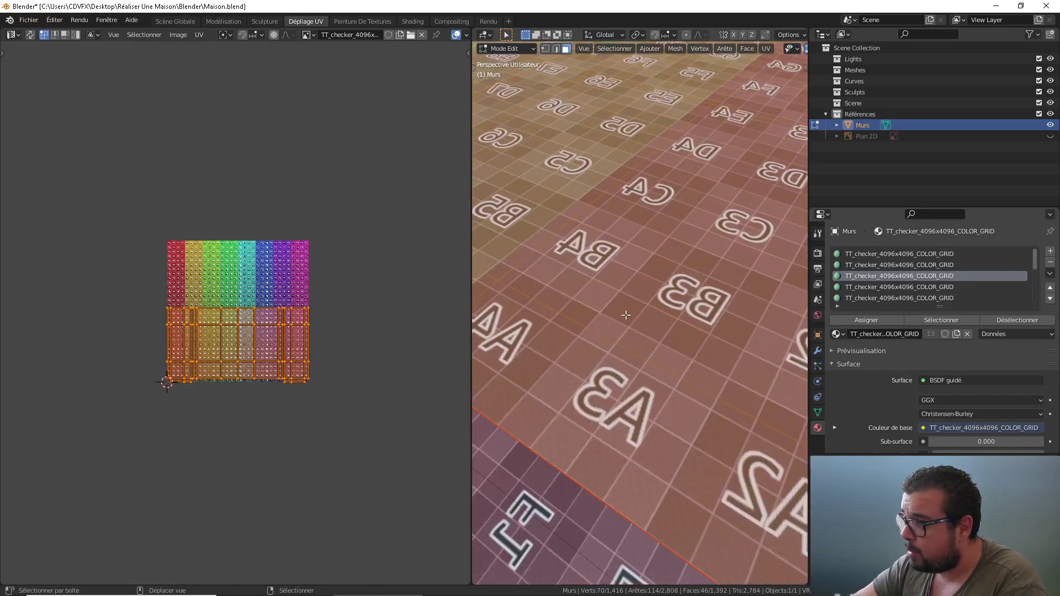
{"action": "scroll", "coordinate": [626, 315], "scroll_direction": "up", "scroll_amount": 2}
Try to rectify only the ceiling's UV island while all faces of the third slot are selected
{"action": "left_click", "coordinate": [277, 299]}
{"action": "key", "text": "l"}
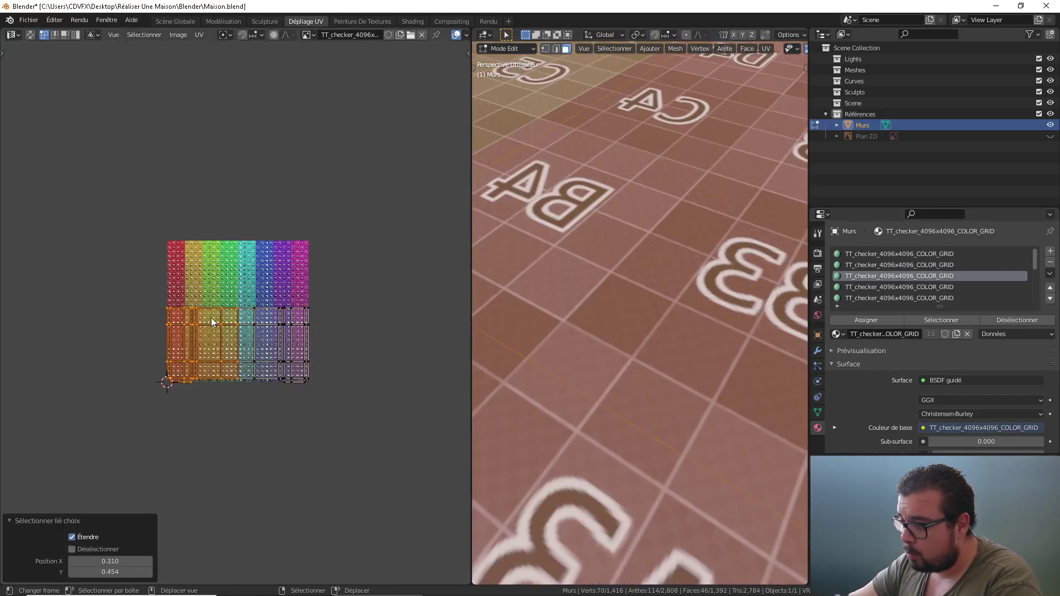
{"action": "key", "text": "q"}
{"action": "left_click", "coordinate": [211, 317]}
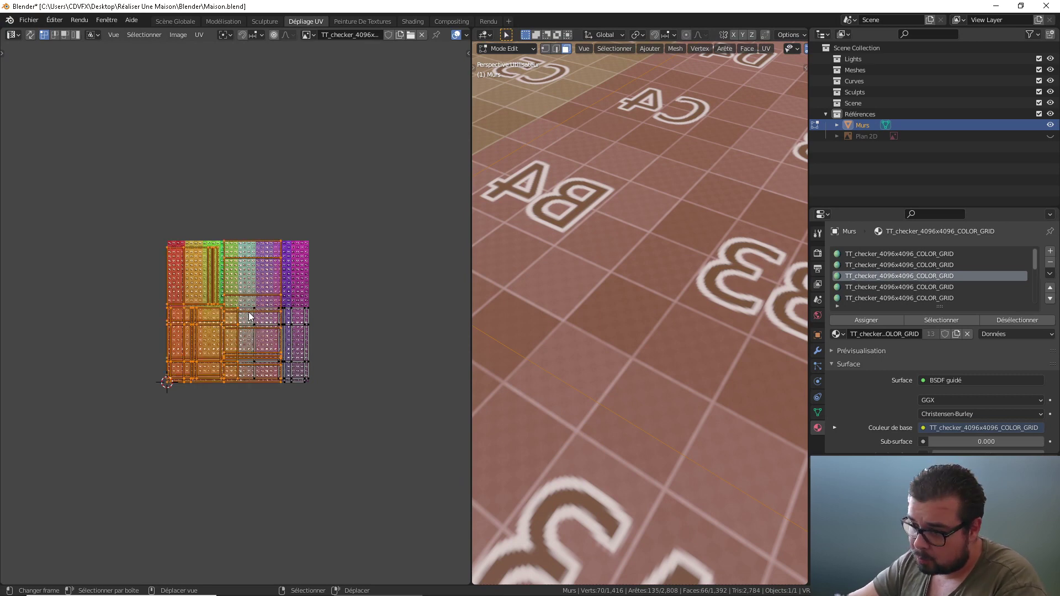
{"action": "key", "text": "ctrl+z"}
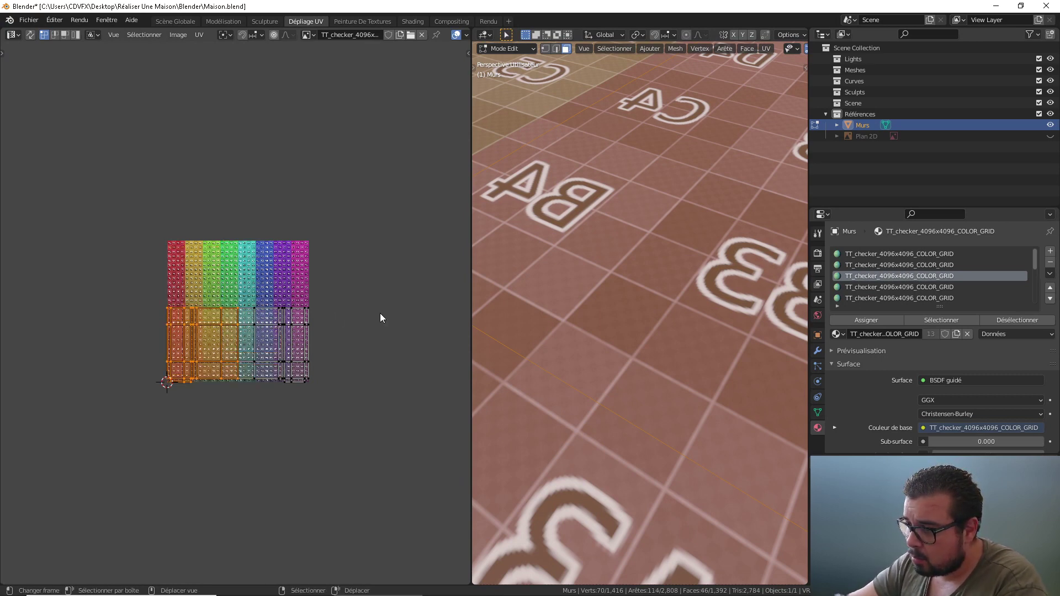
Select only the ceiling's linked faces, delimited by seam, and rectify their UV island
{"action": "scroll", "coordinate": [671, 230], "scroll_direction": "down", "scroll_amount": 5}
{"action": "key", "text": "a"}
{"action": "left_click", "coordinate": [671, 230]}
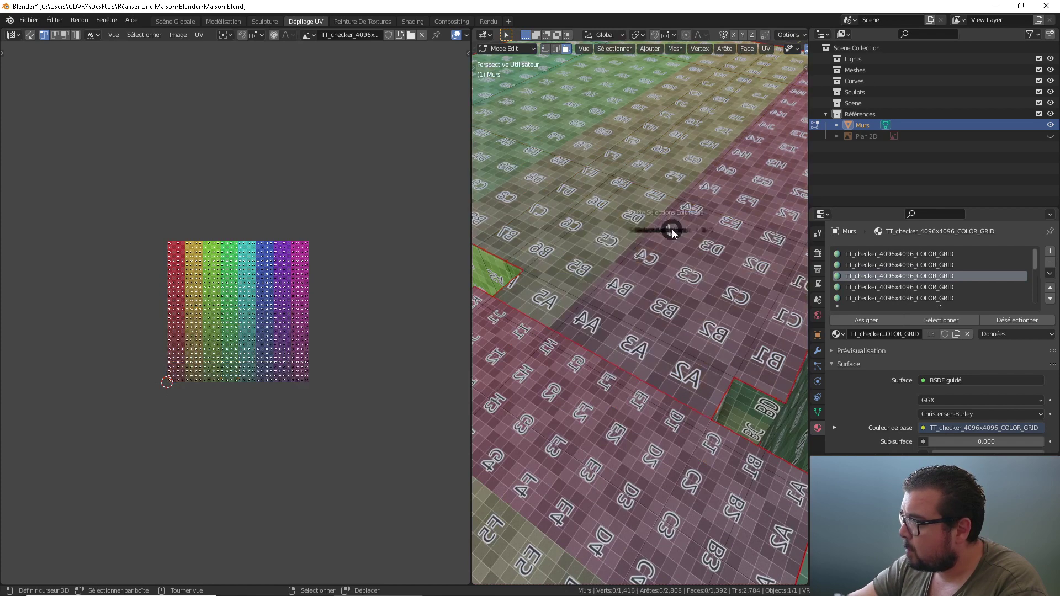
{"action": "key", "text": "a"}
{"action": "key", "text": "a"}
{"action": "left_click", "coordinate": [645, 177]}
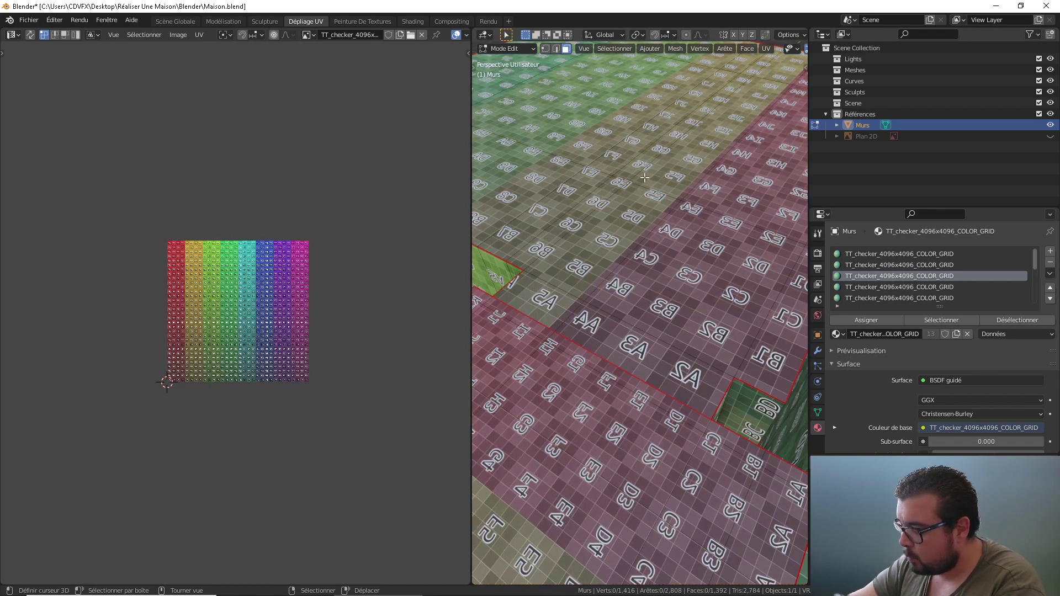
{"action": "key", "text": "l"}
{"action": "key", "text": "q"}
{"action": "key", "text": "q"}
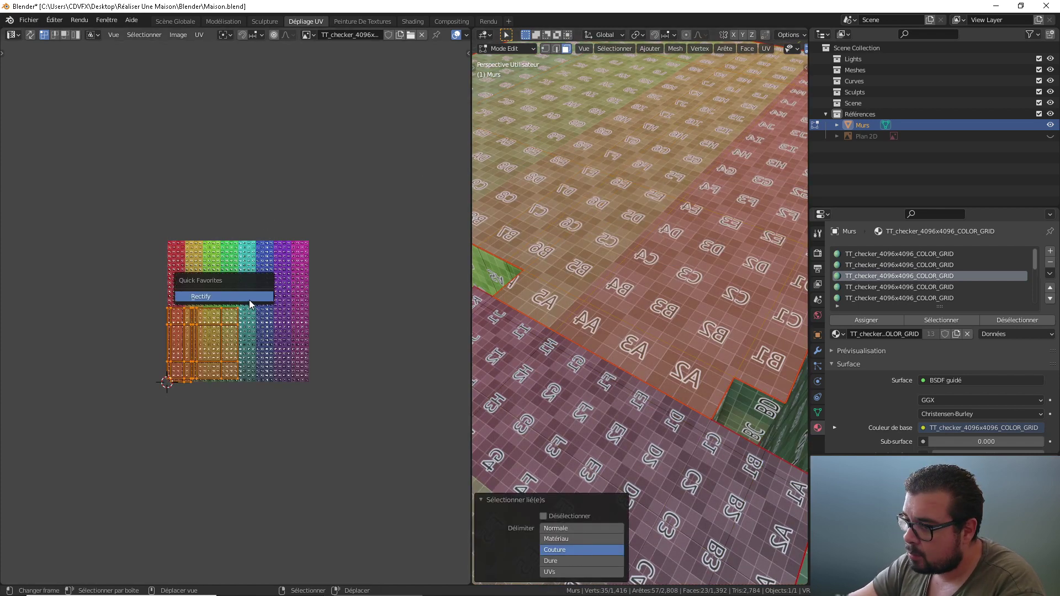
{"action": "left_click", "coordinate": [237, 297]}
{"action": "left_click", "coordinate": [251, 296]}
{"action": "scroll", "coordinate": [580, 274], "scroll_direction": "up", "scroll_amount": 5}
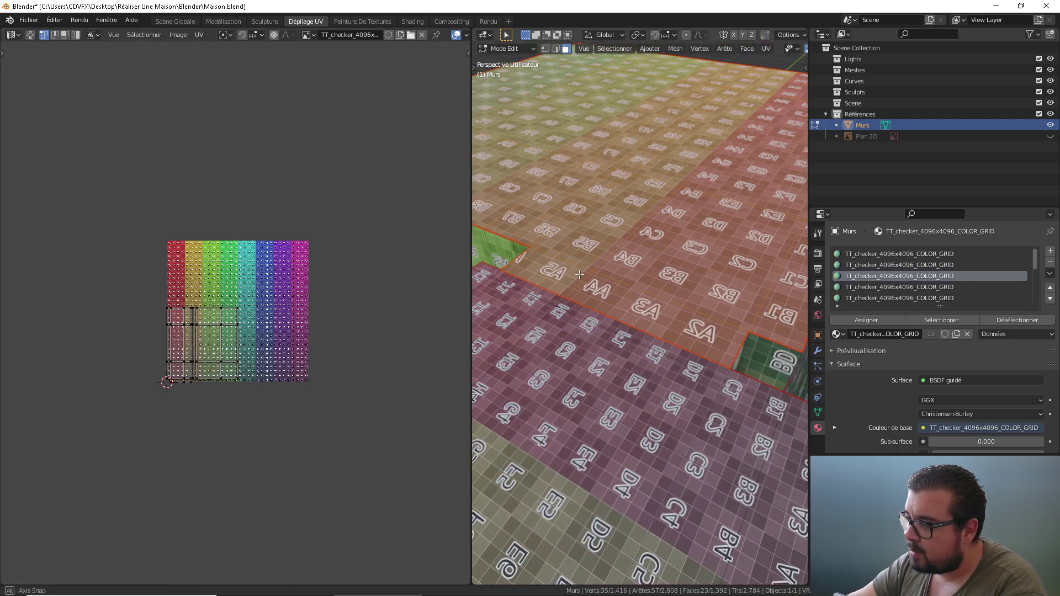
Select only the room floor's linked faces and their UV island, and clear the UV selection
{"action": "middle_click_drag", "start_coordinate": [580, 273], "coordinate": [640, 340]}
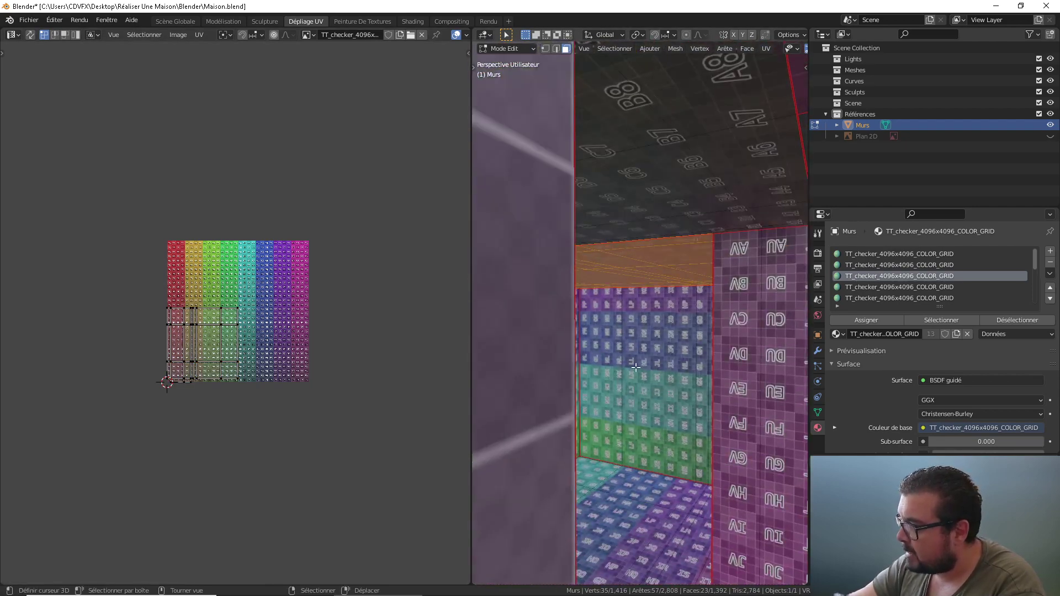
{"action": "key", "text": "a"}
{"action": "left_click", "coordinate": [641, 341]}
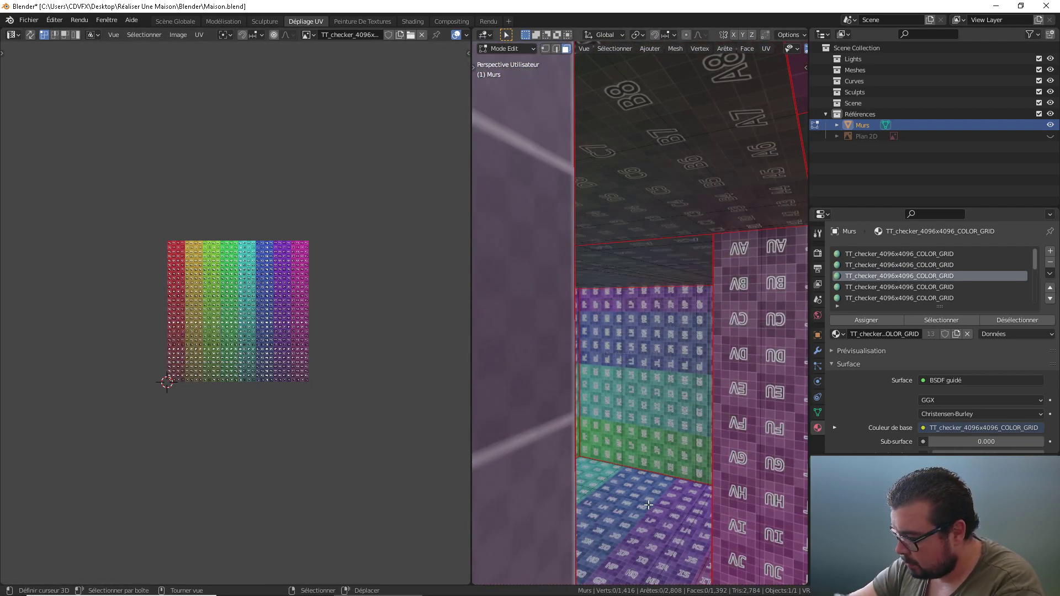
{"action": "key", "text": "l"}
{"action": "key", "text": "l"}
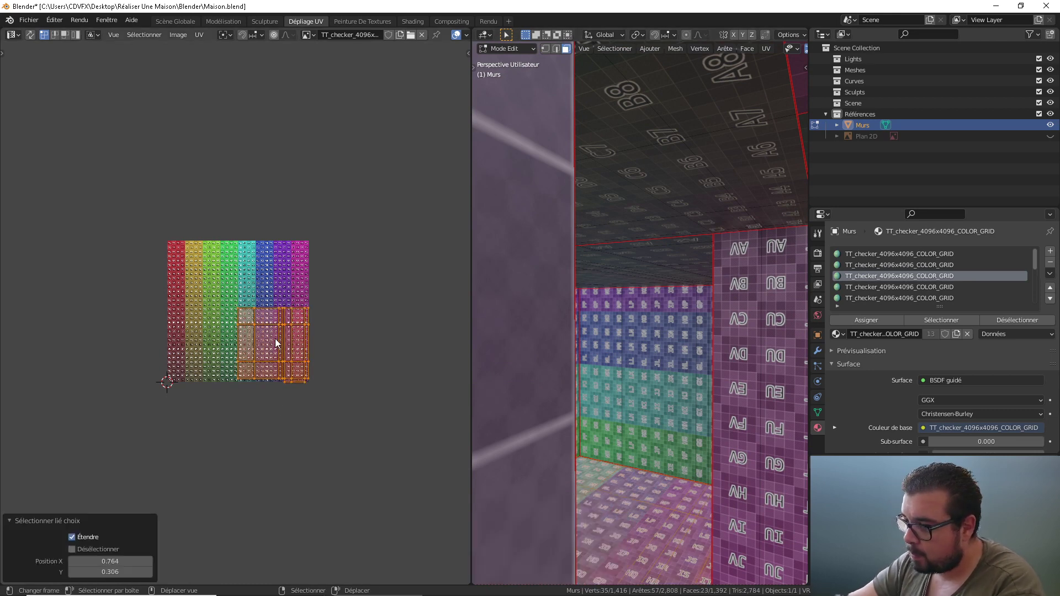
{"action": "key", "text": "a"}
{"action": "left_click", "coordinate": [275, 339]}
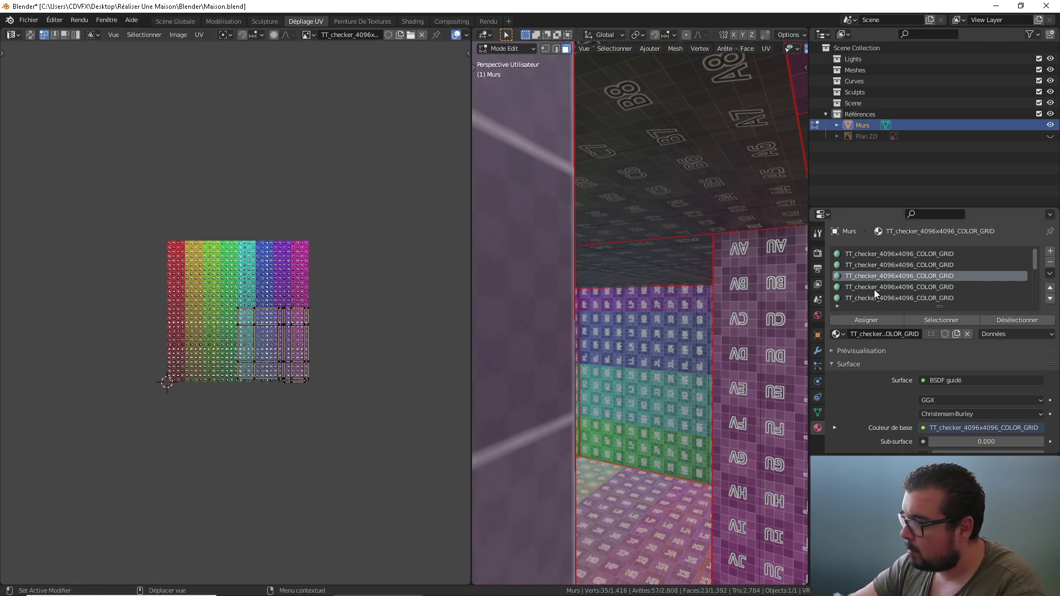
Pack the third material slot's floor and ceiling UV islands together without rotation and hide those faces
{"action": "left_click", "coordinate": [939, 319]}
{"action": "key", "text": "a"}
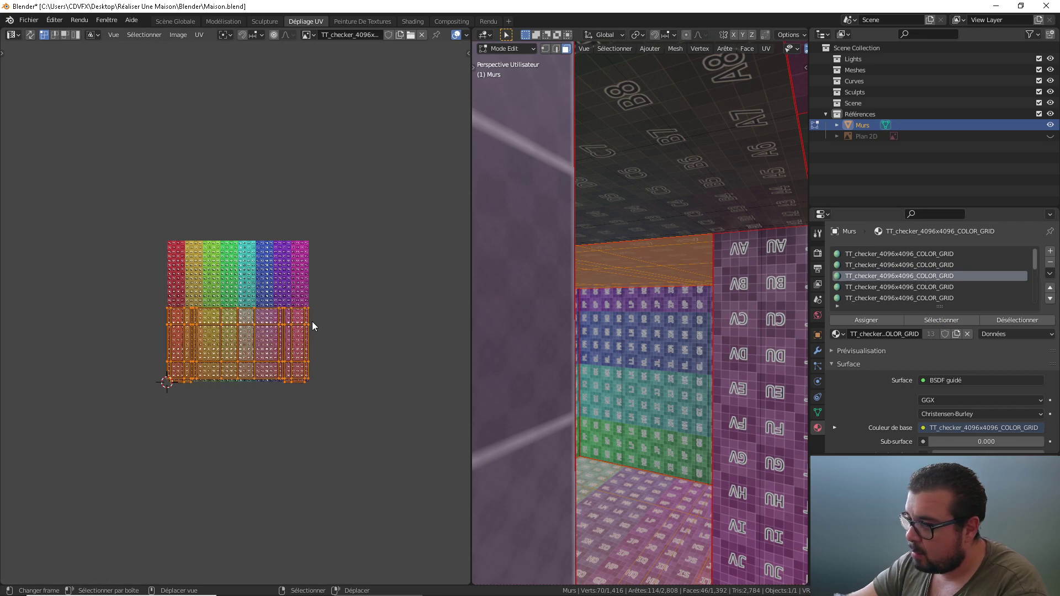
{"action": "key", "text": "ctrl+p"}
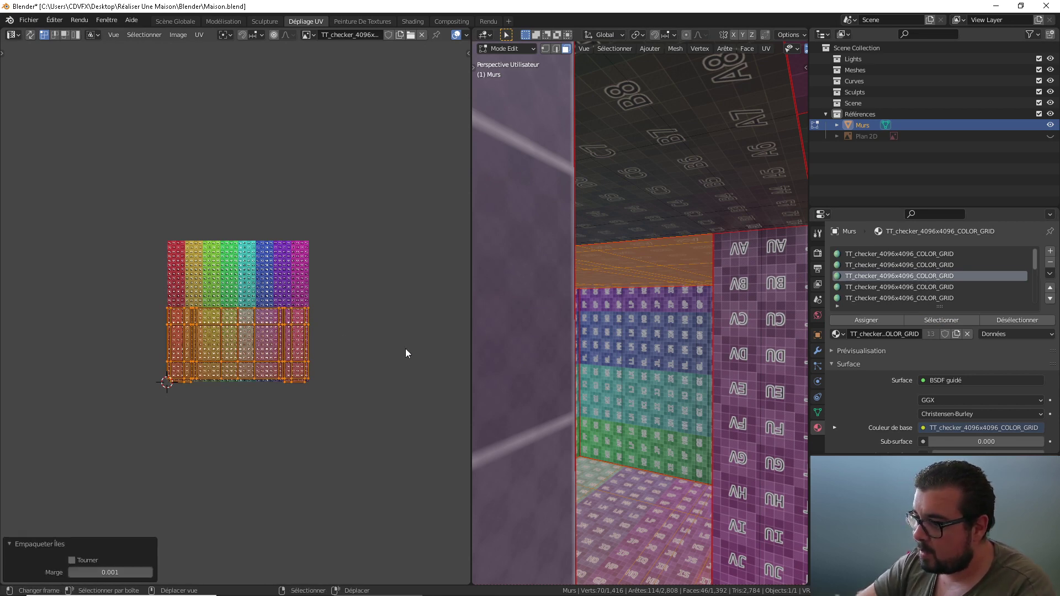
{"action": "middle_click_drag", "start_coordinate": [636, 343], "coordinate": [658, 313]}
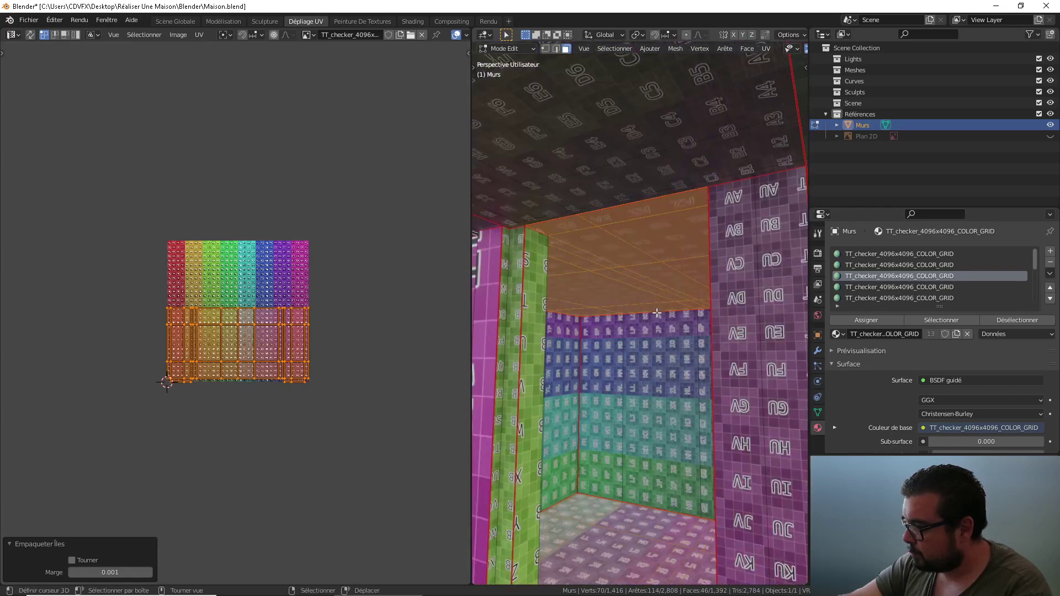
{"action": "key", "text": "h"}
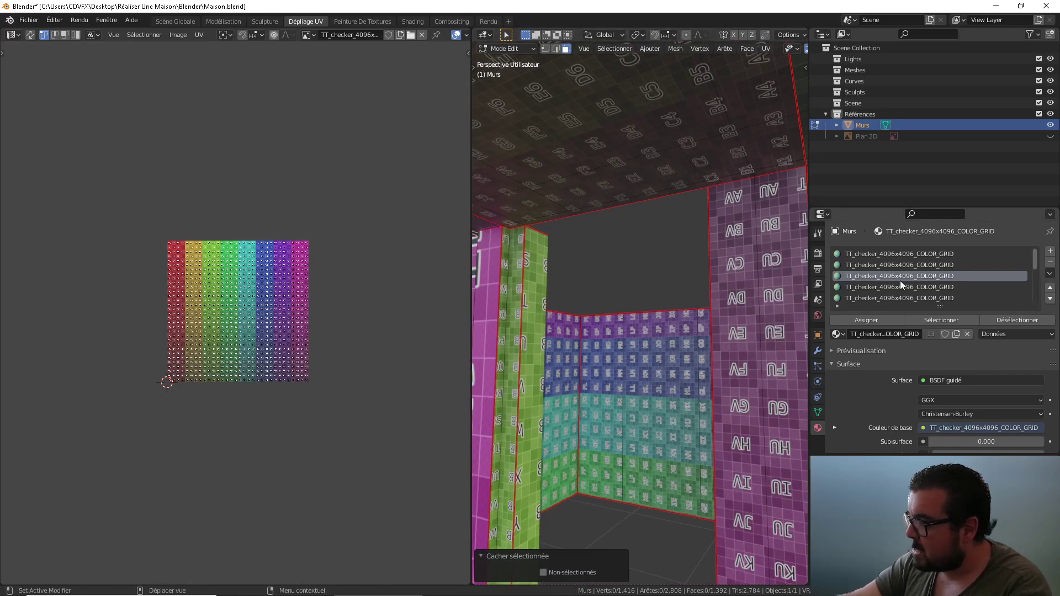
Select the fourth material slot's faces to inspect their wall UVs against the checker, and clear the selection
{"action": "left_click", "coordinate": [925, 287]}
{"action": "left_click", "coordinate": [956, 320]}
{"action": "middle_click_drag", "start_coordinate": [597, 326], "coordinate": [619, 297]}
{"action": "key", "text": "a"}
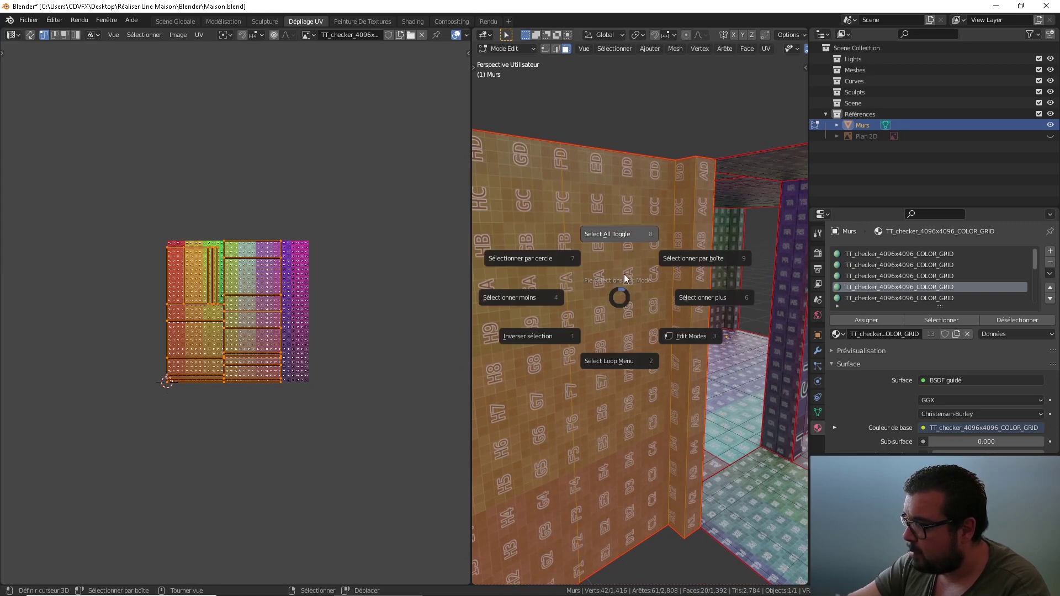
{"action": "left_click", "coordinate": [628, 243]}
{"action": "middle_click_drag", "start_coordinate": [627, 243], "coordinate": [643, 266]}
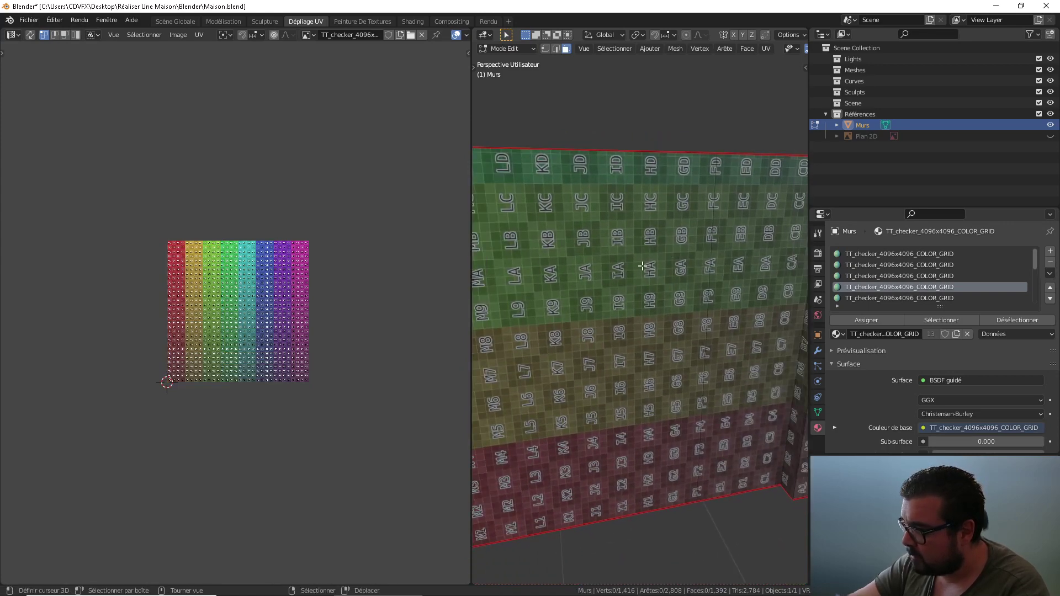
Select the linked faces of the wall, rotate their UV island by -90° and move it above the checker texture
{"action": "key", "text": "l"}
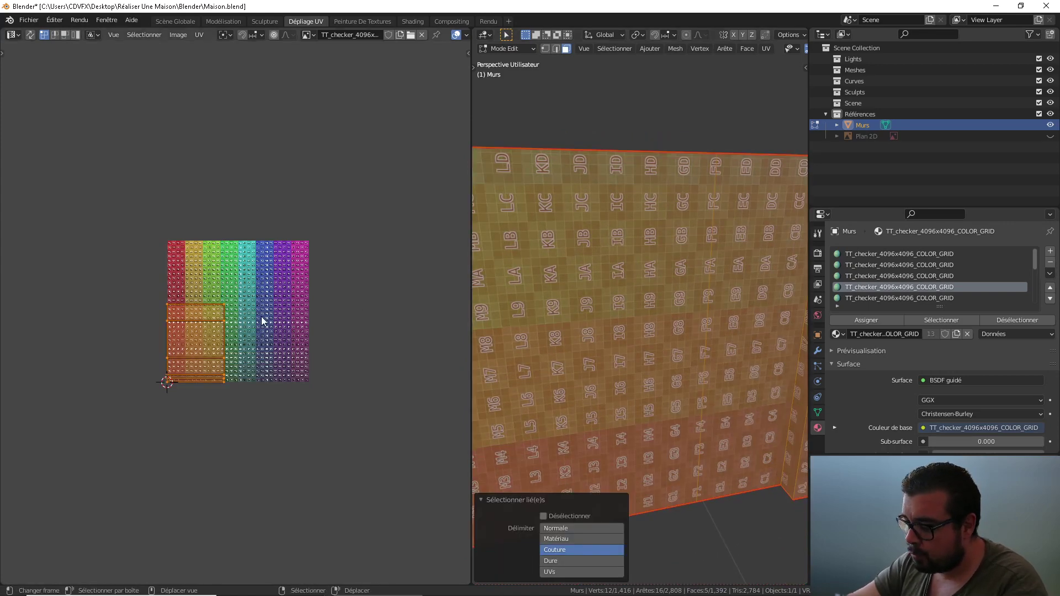
{"action": "type", "text": "r90"}
{"action": "key", "text": "Return"}
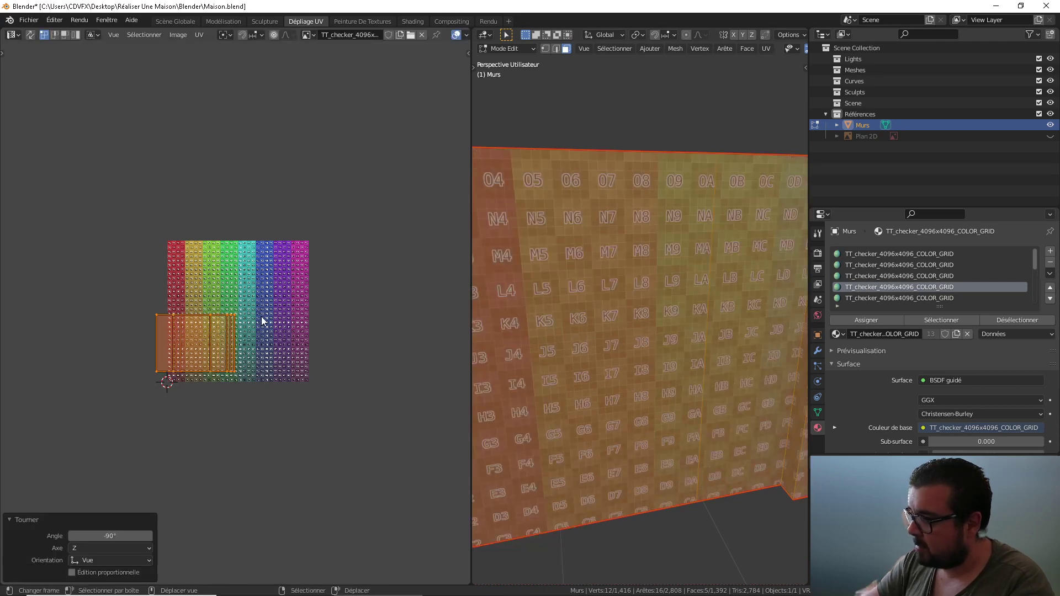
{"action": "key", "text": "g"}
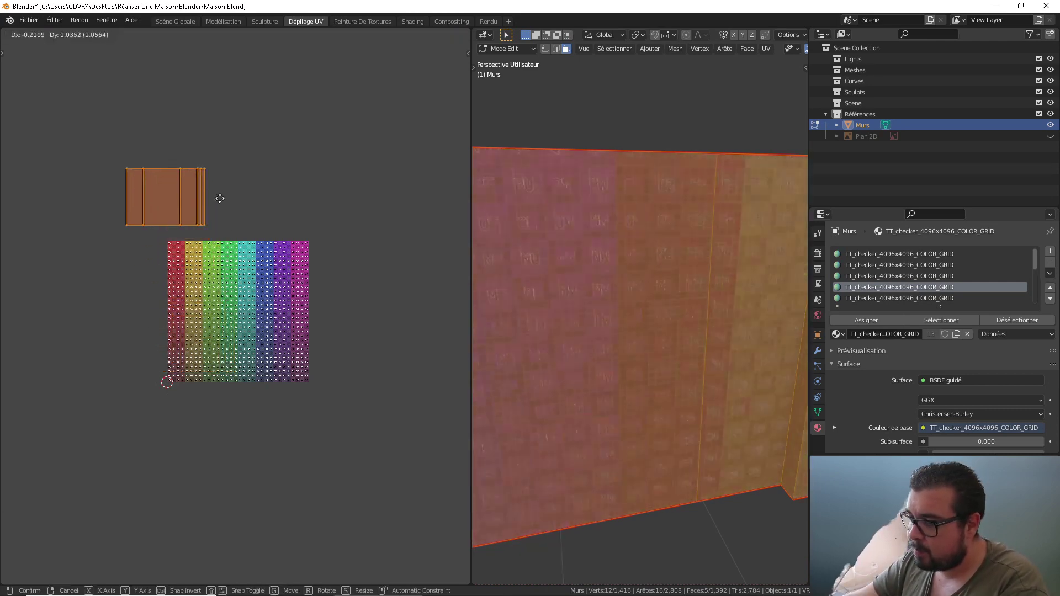
{"action": "left_click", "coordinate": [201, 183]}
Select only the adjoining wall's linked faces, rotate their UV island by -90° and place it above the texture
{"action": "middle_click_drag", "start_coordinate": [585, 309], "coordinate": [559, 240]}
{"action": "key", "text": "a"}
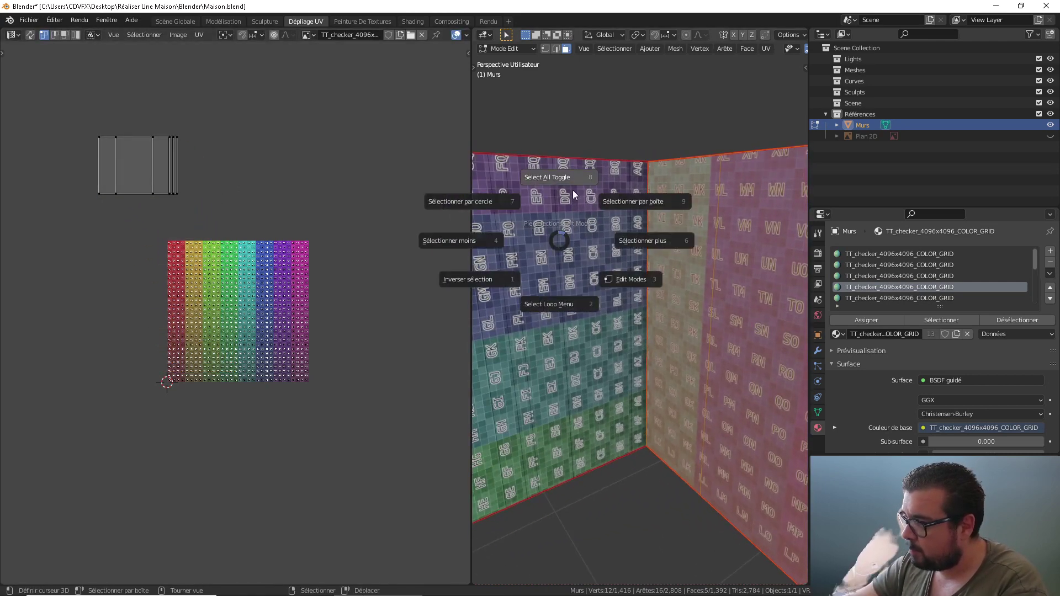
{"action": "left_click", "coordinate": [572, 190]}
{"action": "key", "text": "l"}
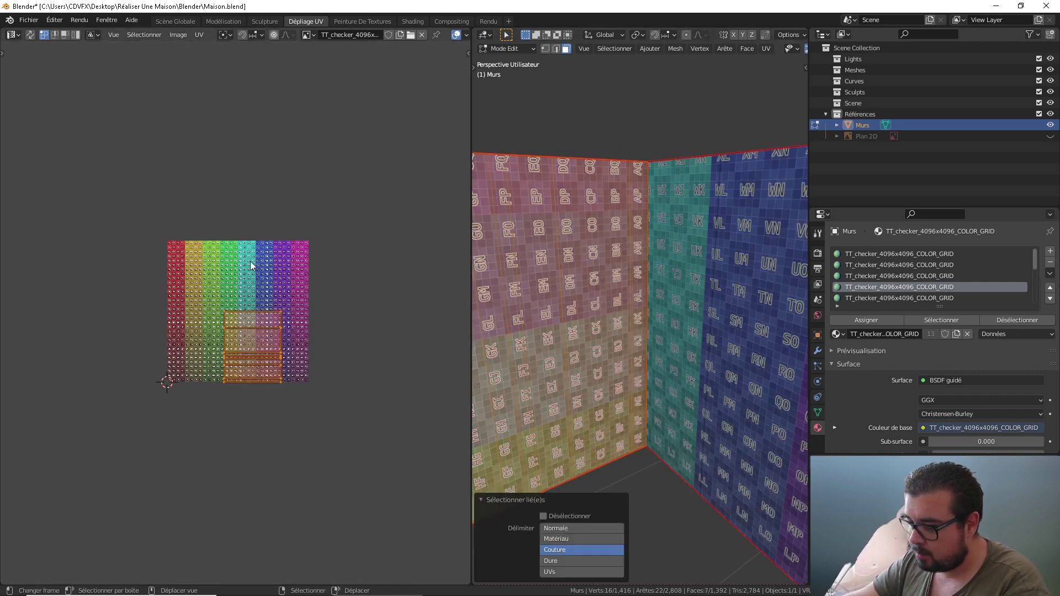
{"action": "type", "text": "r90"}
{"action": "key", "text": "Return"}
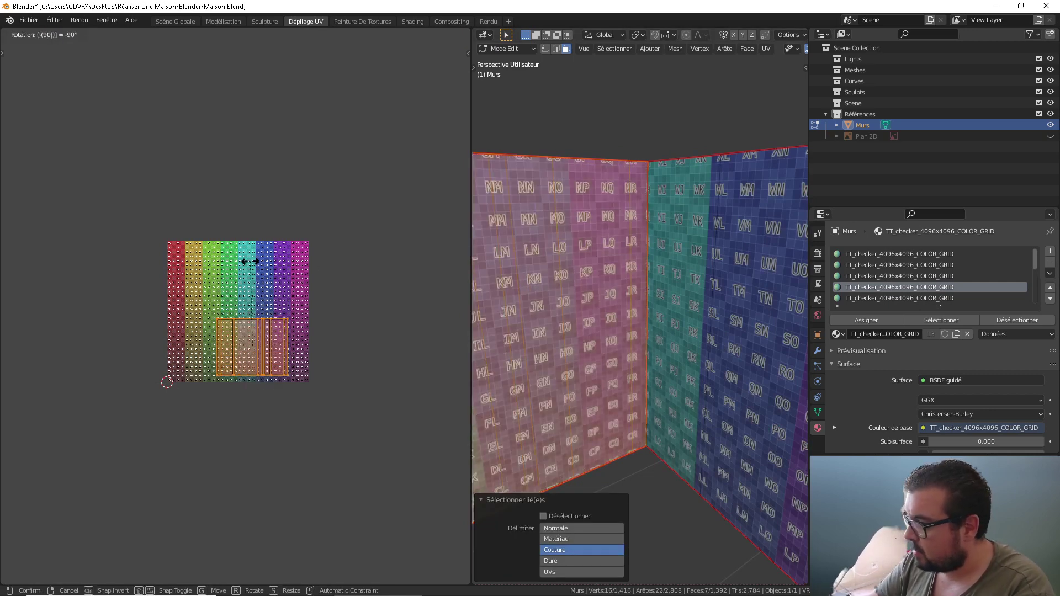
{"action": "key", "text": "ctrl+m"}
{"action": "left_click", "coordinate": [250, 261]}
{"action": "key", "text": "g"}
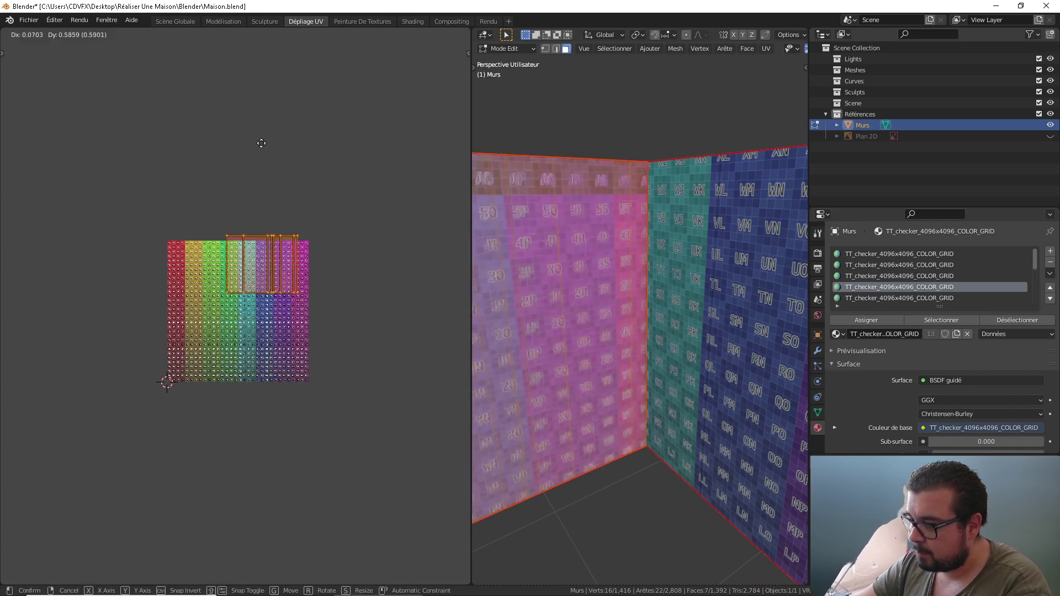
{"action": "left_click", "coordinate": [309, 148]}
Rotate the third wall's UV island by -90° and move it about 0.05 in X and 0.91 in Y above the texture
{"action": "middle_click_drag", "start_coordinate": [557, 259], "coordinate": [529, 276]}
{"action": "key", "text": "shift+s"}
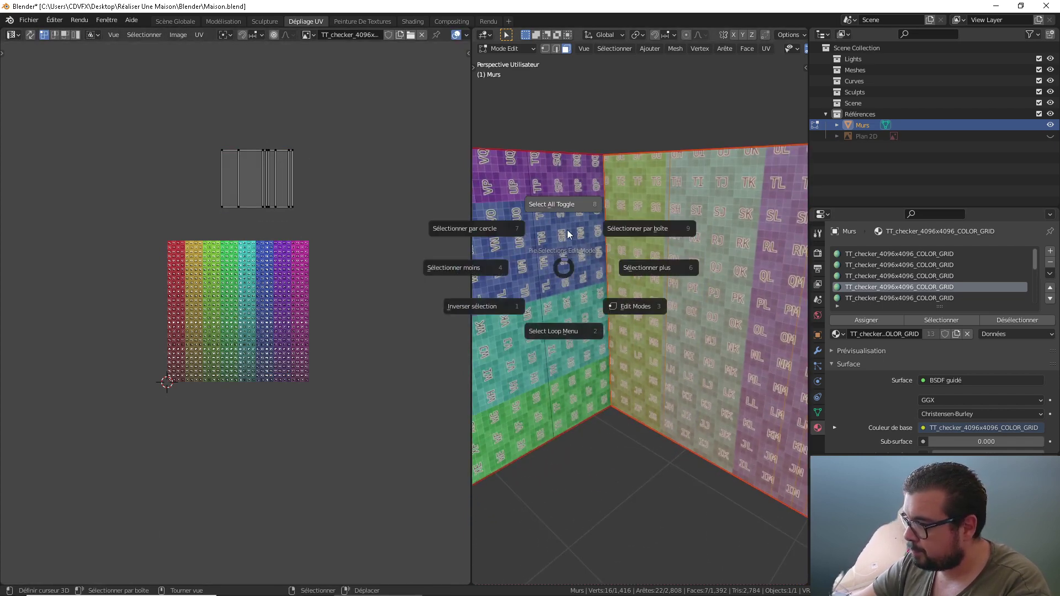
{"action": "key", "text": "ctrl+z"}
{"action": "key", "text": "l"}
{"action": "middle_click_drag", "start_coordinate": [560, 237], "coordinate": [546, 238]}
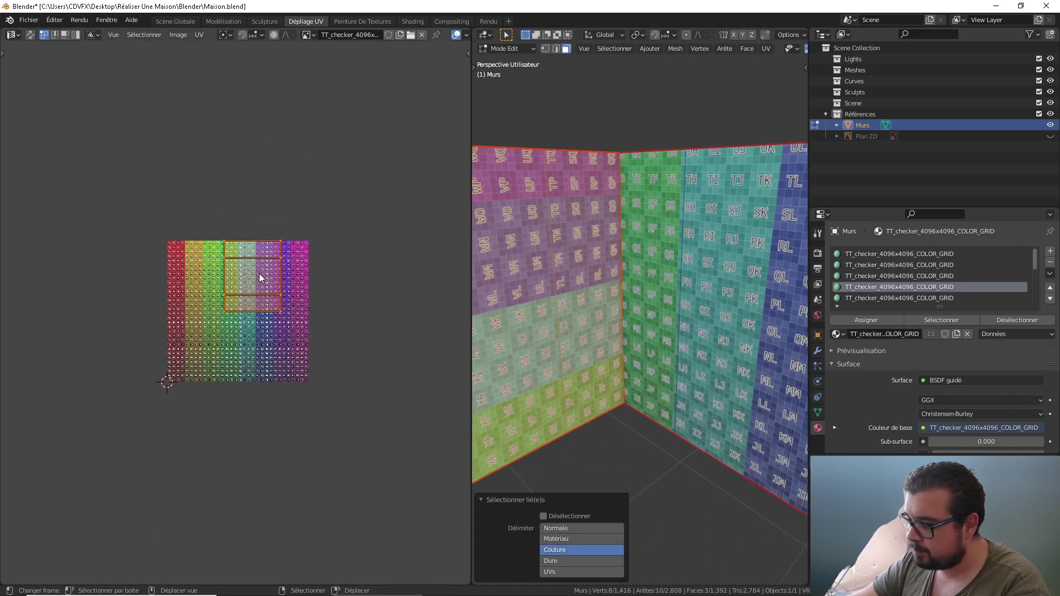
{"action": "type", "text": "r-90"}
{"action": "key", "text": "Return"}
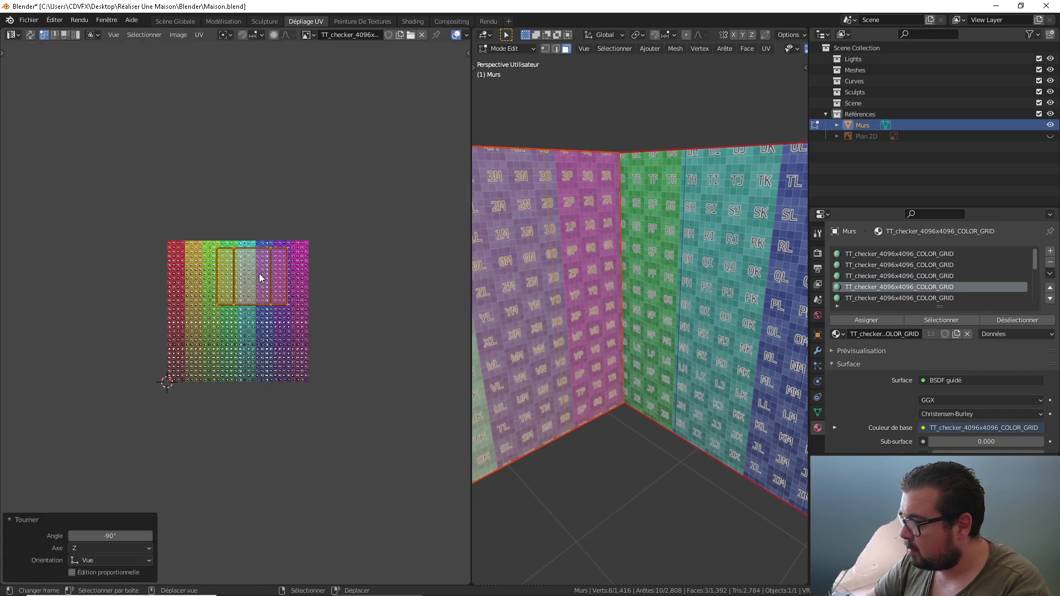
{"action": "left_click_drag", "start_coordinate": [260, 279], "coordinate": [267, 147]}
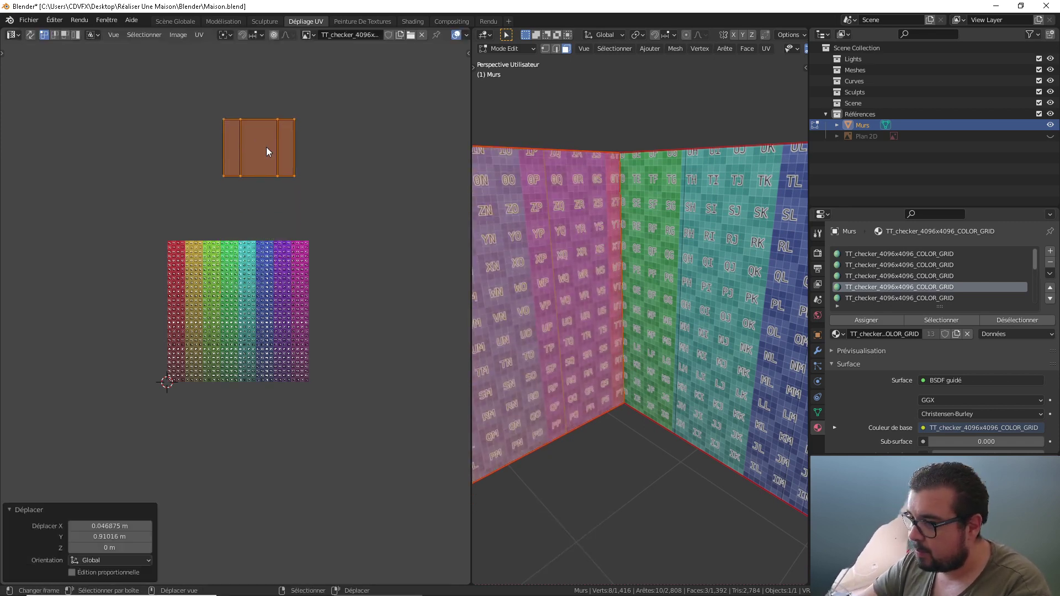
Clear the selection and select the linked faces of the next wall with the upside-down checker labels
{"action": "key", "text": "alt+a"}
{"action": "key", "text": "shift+s"}
{"action": "key", "text": "Escape"}
{"action": "key", "text": "alt+a"}
{"action": "middle_click_drag", "start_coordinate": [677, 203], "coordinate": [531, 220]}
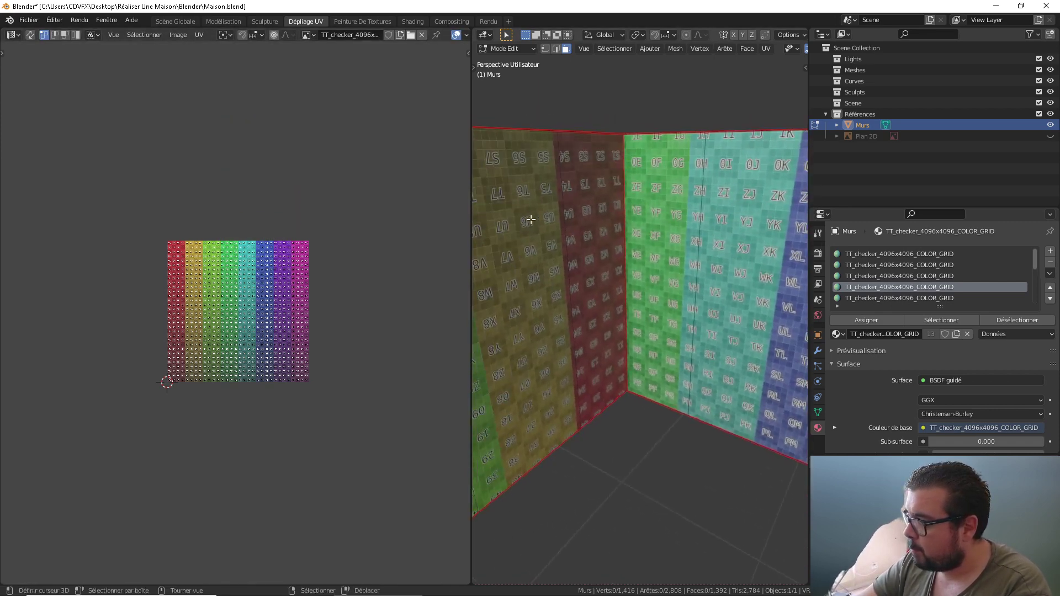
{"action": "key", "text": "l"}
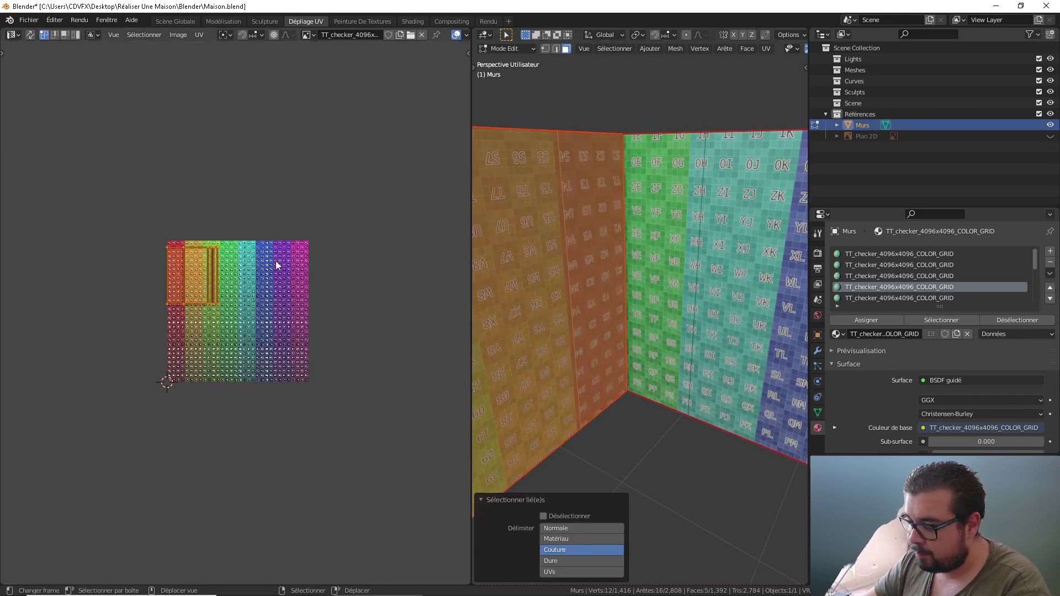
{"action": "type", "text": "r-90"}
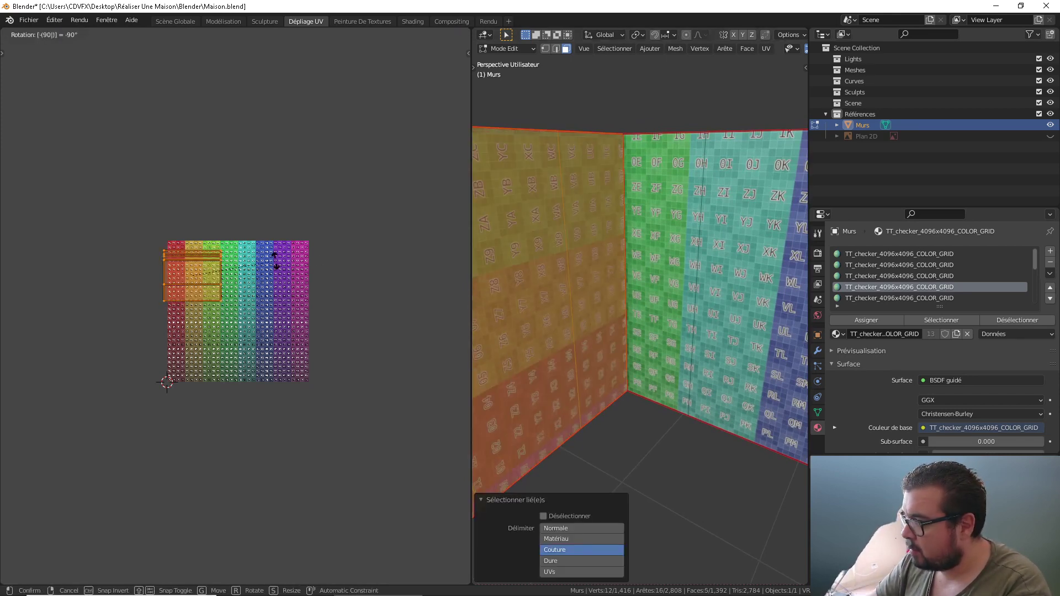
{"action": "key", "text": "BackSpace"}
{"action": "key", "text": "BackSpace"}
{"action": "key", "text": "Return"}
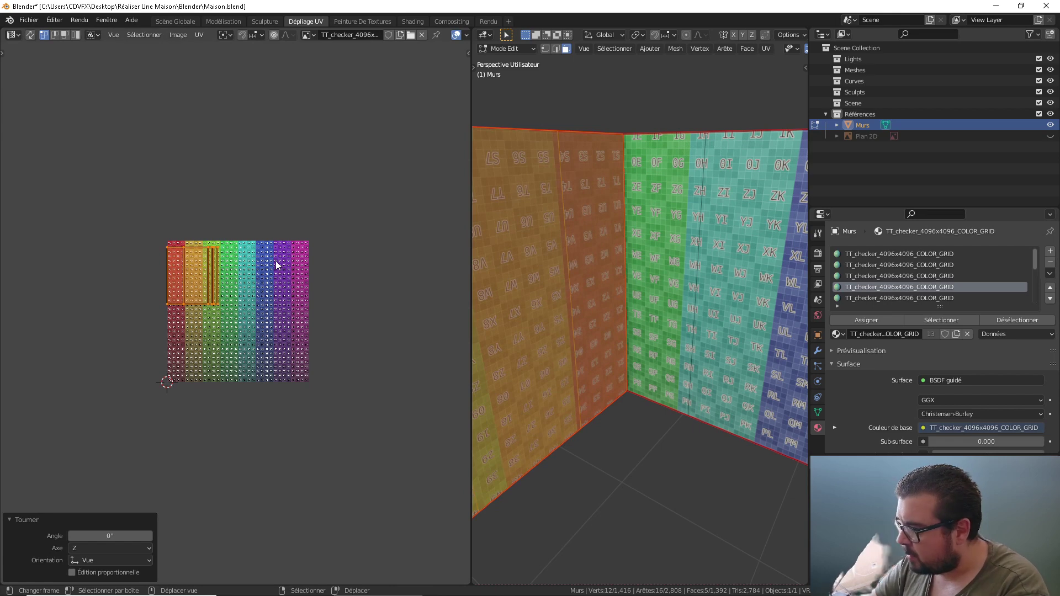
Rotate the selected wall's UV island by 180° and move it above the checker texture
{"action": "type", "text": "r180"}
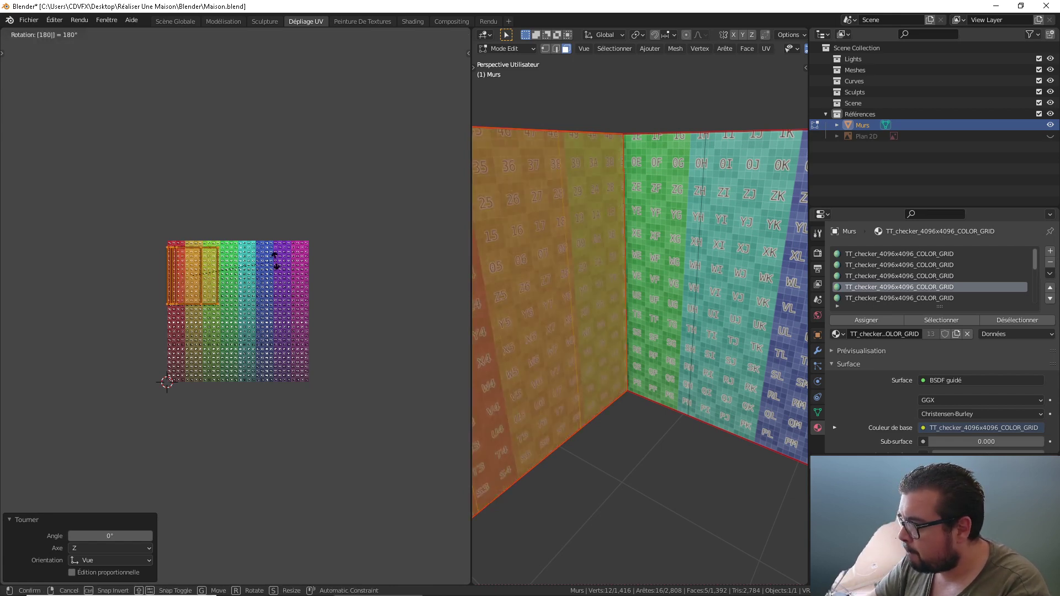
{"action": "right_click", "coordinate": [276, 260]}
{"action": "key", "text": "Escape"}
{"action": "key", "text": "g"}
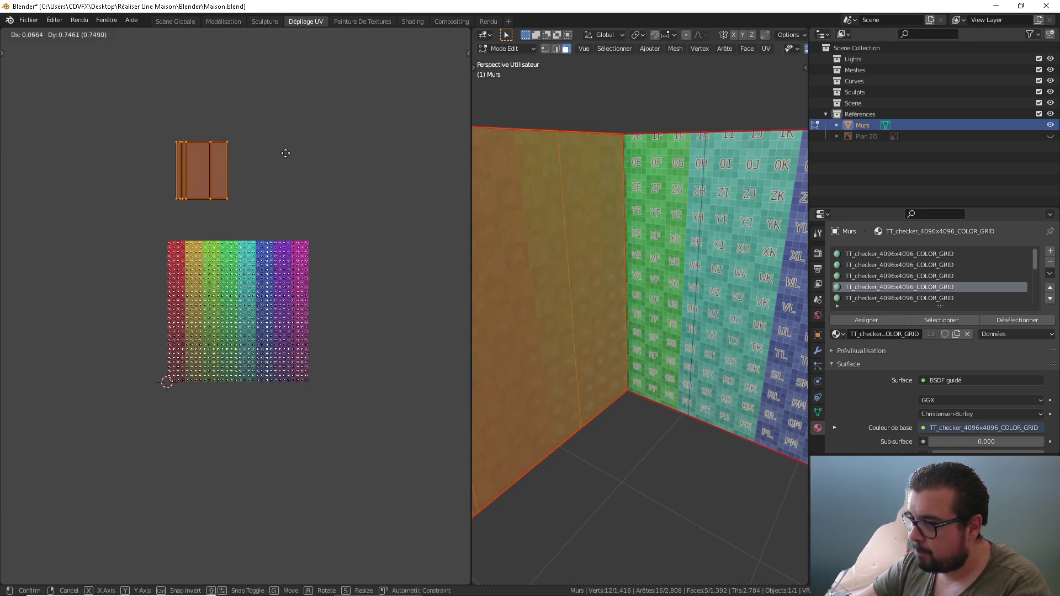
{"action": "left_click", "coordinate": [285, 152]}
Check the UV island of the wall beside the doorway by selecting its linked faces, and clear the selection
{"action": "middle_click_drag", "start_coordinate": [577, 217], "coordinate": [475, 221]}
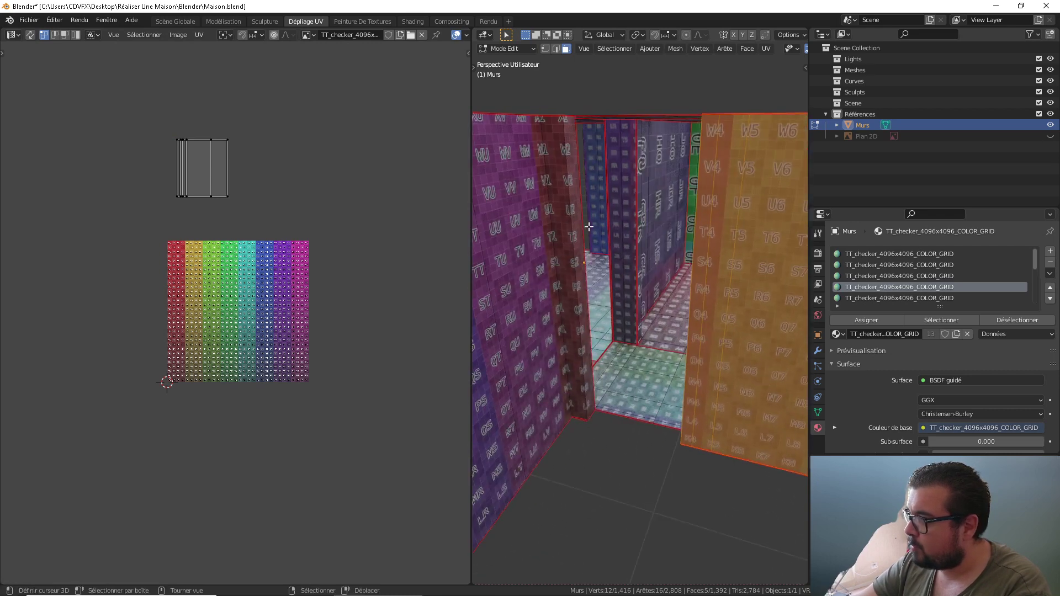
{"action": "key", "text": "a"}
{"action": "left_click", "coordinate": [566, 166]}
{"action": "key", "text": "l"}
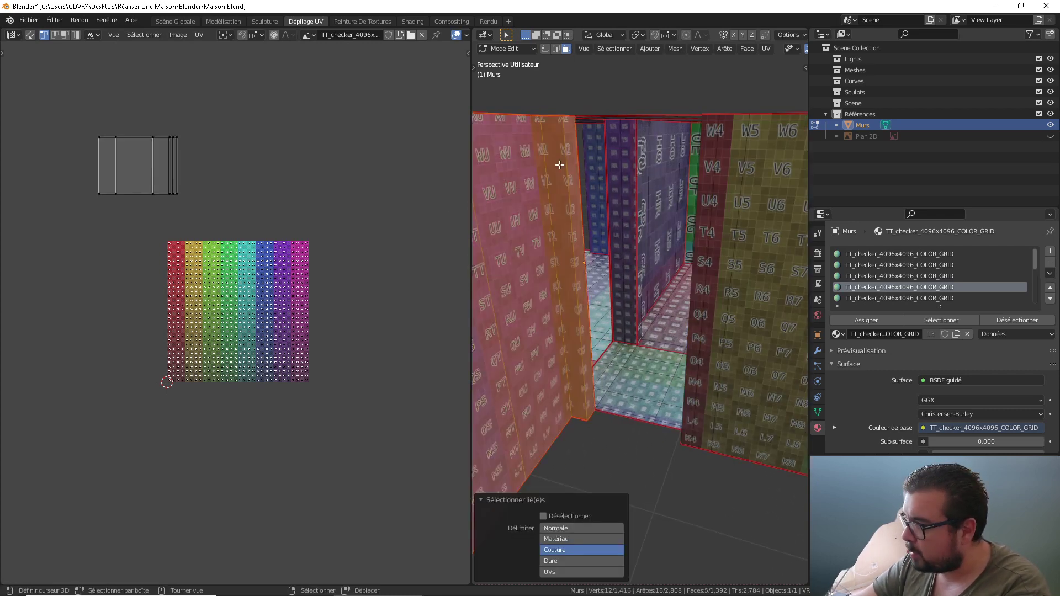
{"action": "key", "text": "a"}
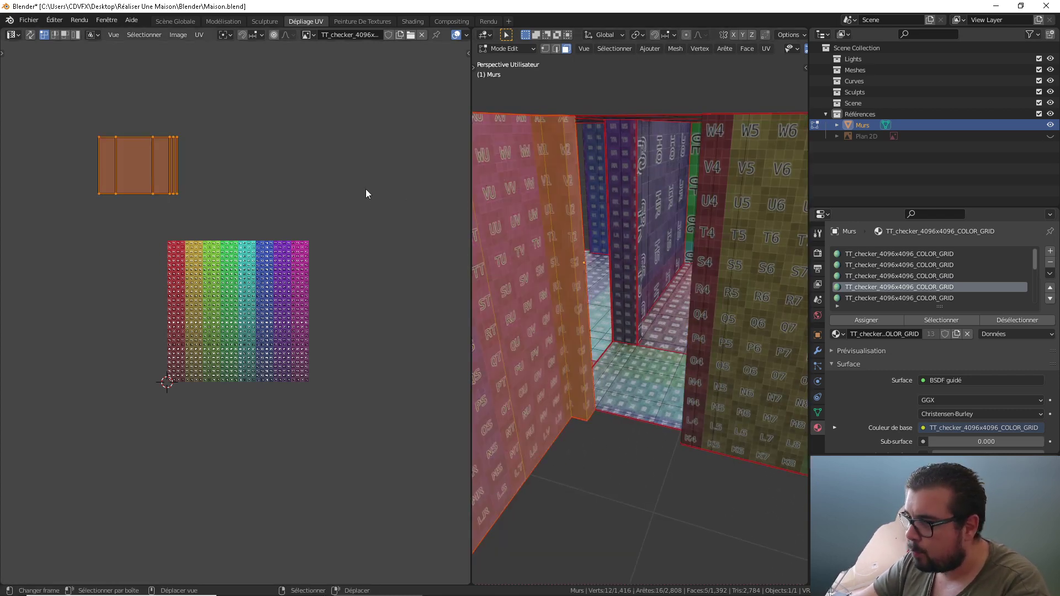
{"action": "left_click", "coordinate": [374, 154]}
{"action": "key", "text": "a"}
{"action": "left_click", "coordinate": [723, 165]}
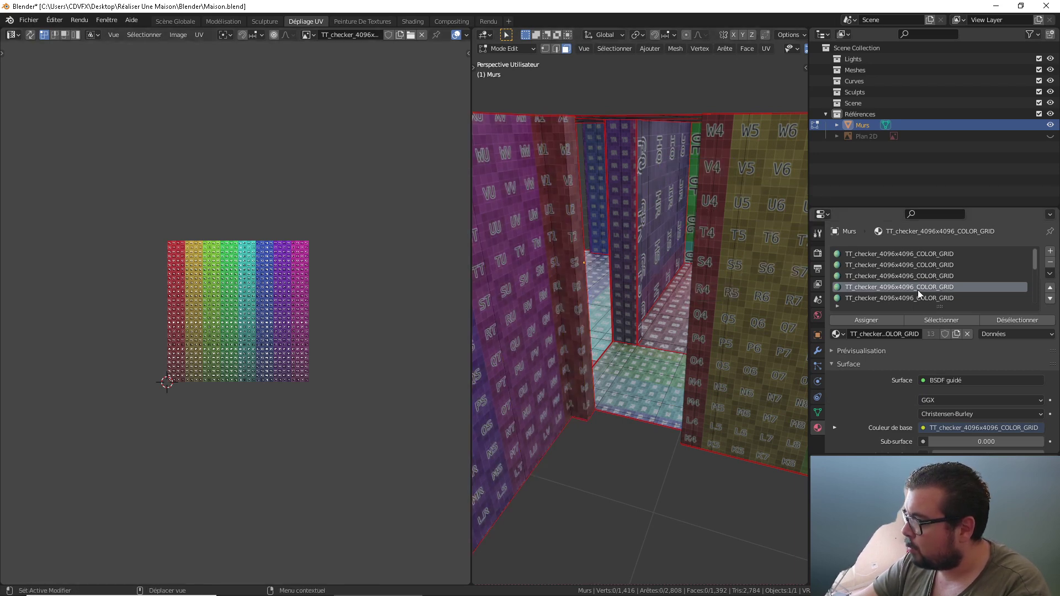
Select all faces assigned to the fourth material slot, pack their UV islands and hide those faces
{"action": "left_click", "coordinate": [941, 320]}
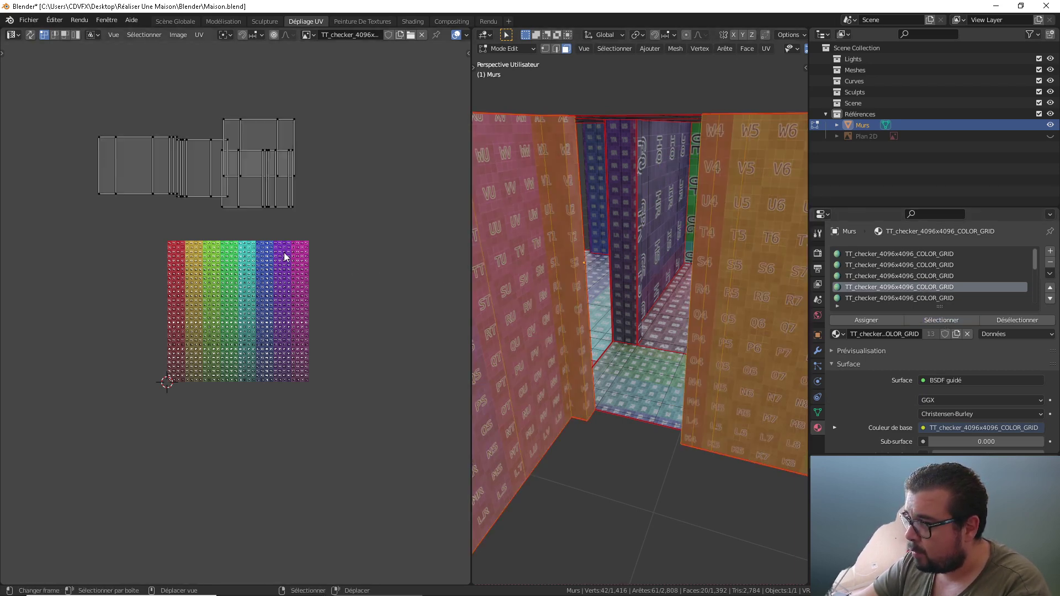
{"action": "key", "text": "a"}
{"action": "key", "text": "ctrl+p"}
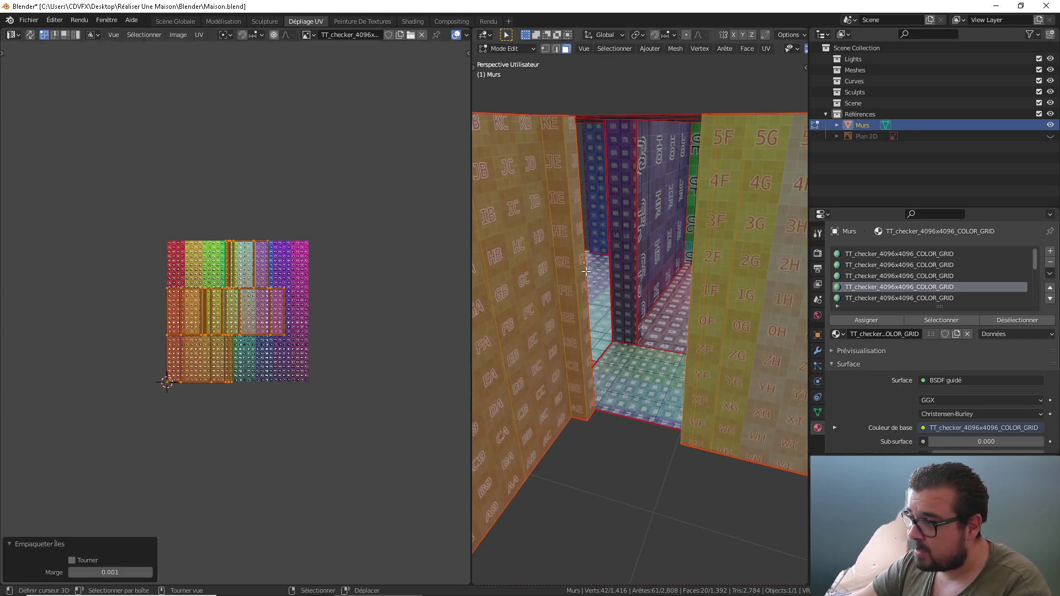
{"action": "scroll", "coordinate": [654, 262], "scroll_direction": "up", "scroll_amount": 8}
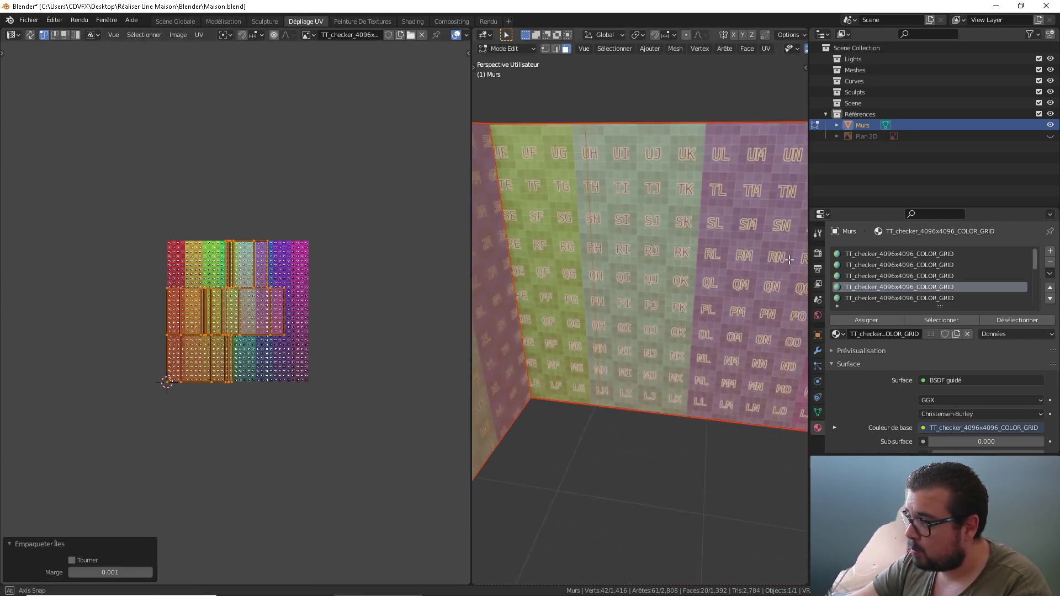
{"action": "middle_click_drag", "start_coordinate": [667, 237], "coordinate": [764, 257]}
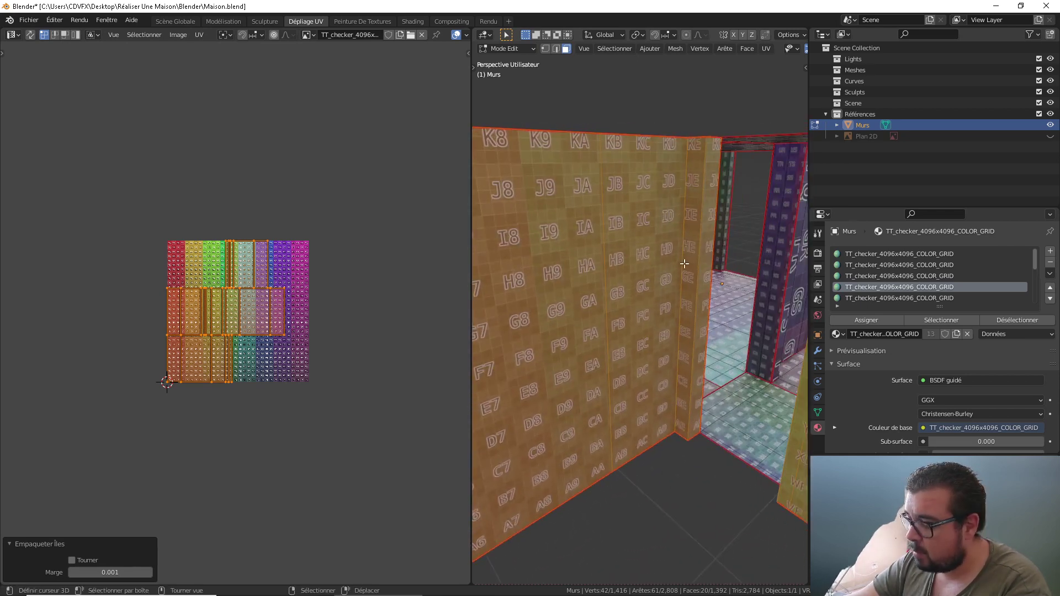
{"action": "key", "text": "h"}
Select all faces assigned to the fifth material slot and pack their UV islands
{"action": "left_click", "coordinate": [888, 298]}
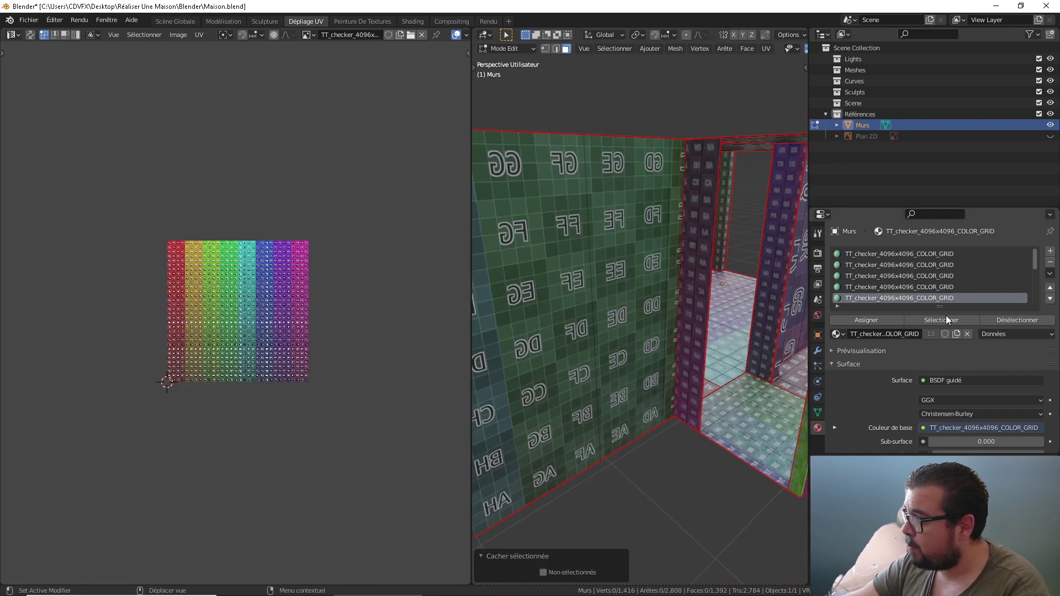
{"action": "left_click", "coordinate": [946, 318]}
{"action": "middle_click_drag", "start_coordinate": [659, 272], "coordinate": [530, 336]}
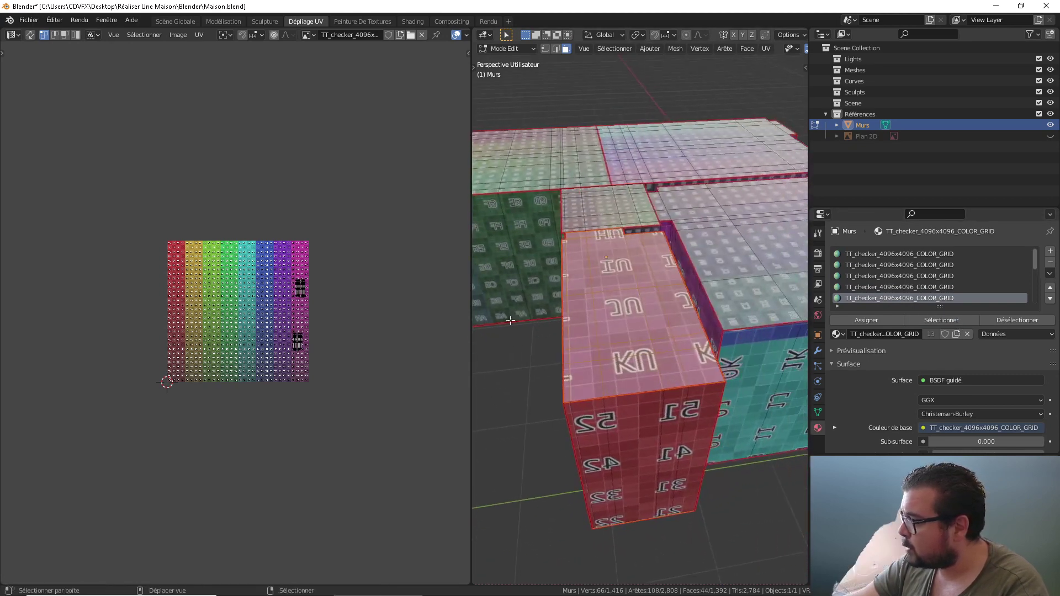
{"action": "key", "text": "a"}
{"action": "key", "text": "ctrl+p"}
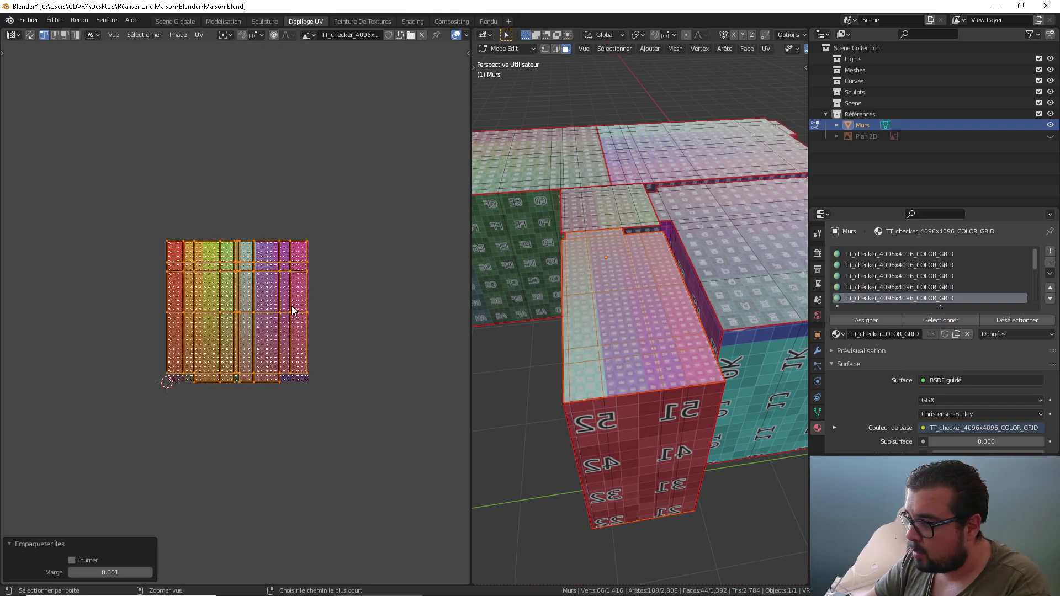
{"action": "scroll", "coordinate": [707, 406], "scroll_direction": "up", "scroll_amount": 8}
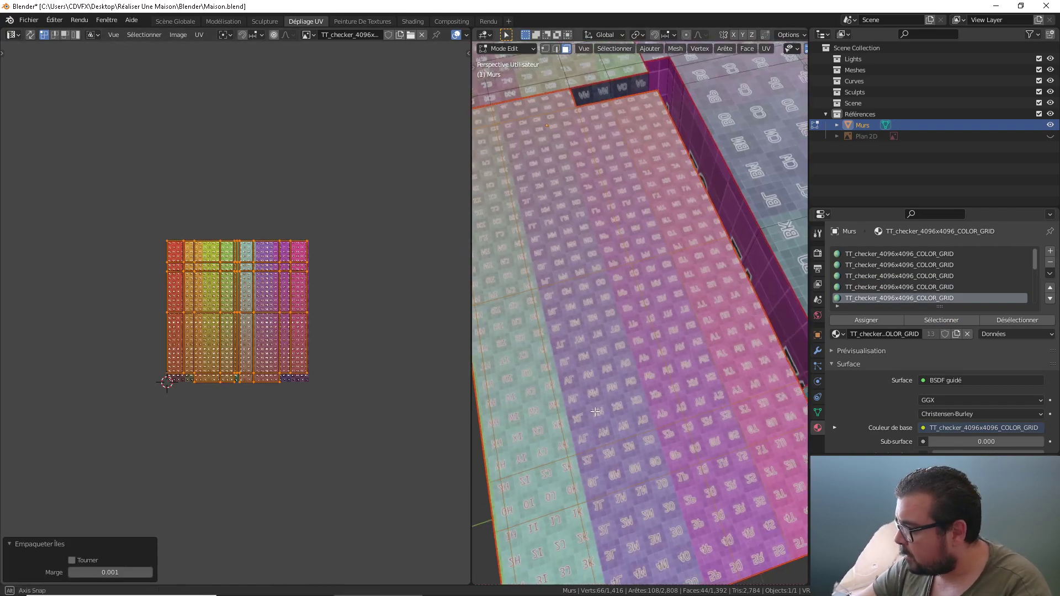
{"action": "scroll", "coordinate": [705, 414], "scroll_direction": "up", "scroll_amount": 8}
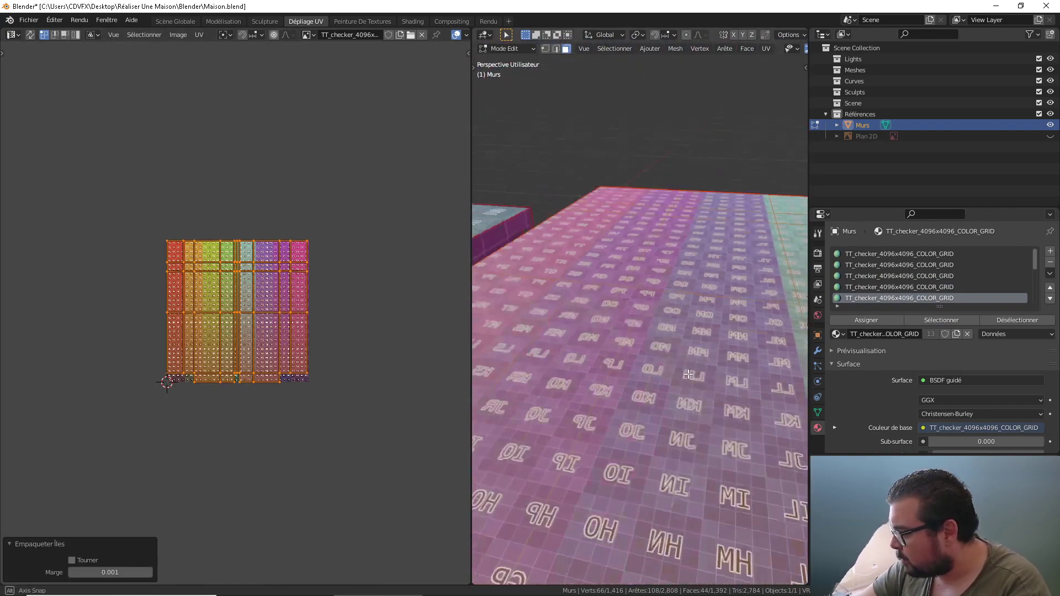
{"action": "middle_click_drag", "start_coordinate": [704, 418], "coordinate": [615, 534]}
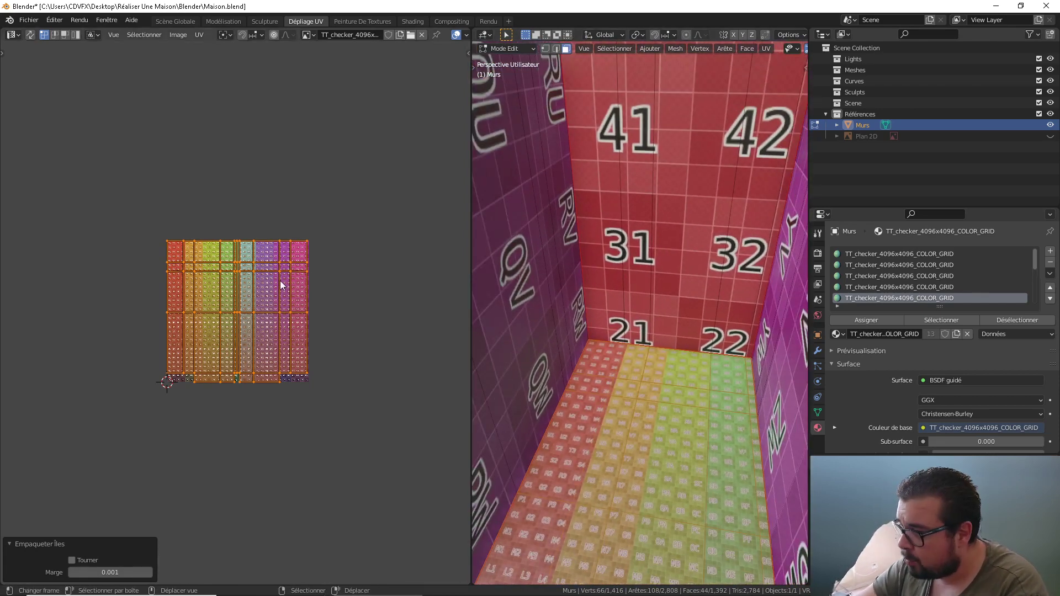
{"action": "scroll", "coordinate": [177, 321], "scroll_direction": "up", "scroll_amount": 1}
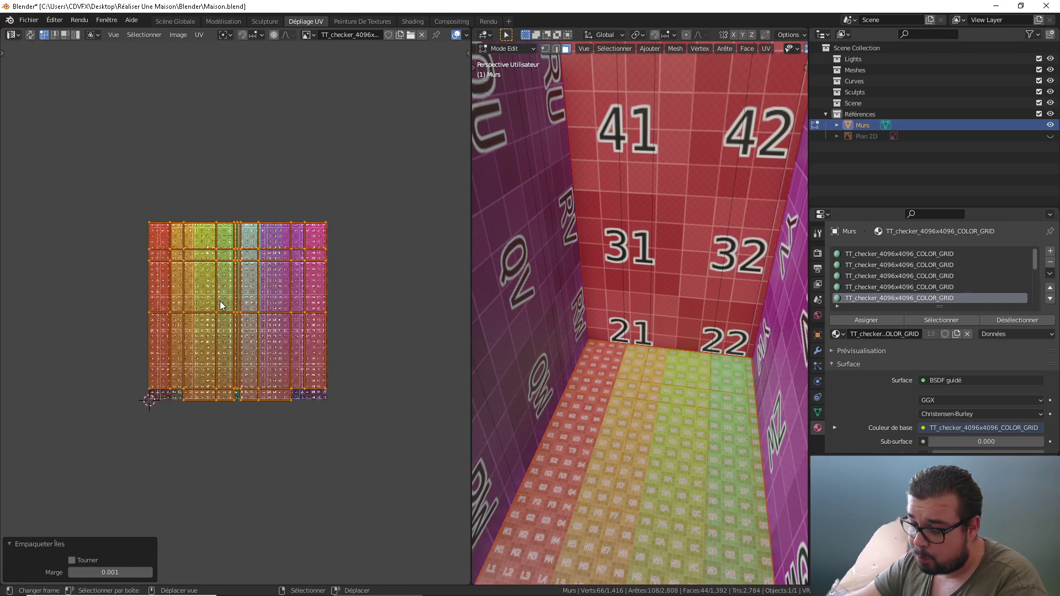
{"action": "key", "text": "alt+a"}
{"action": "key", "text": "l"}
{"action": "key", "text": "shift+h"}
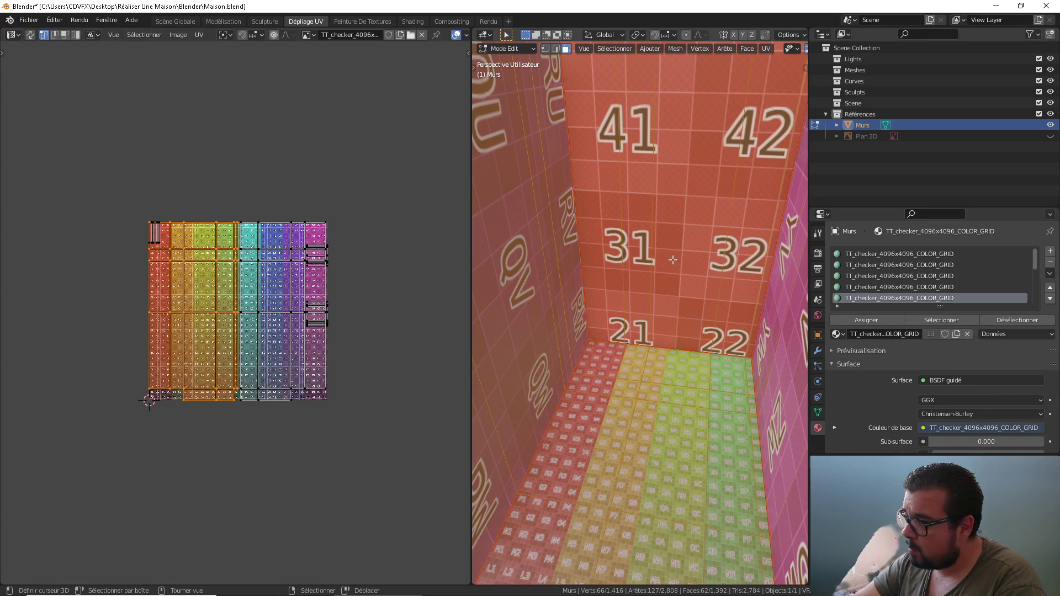
Check the UV island of the small room's floor by selecting its linked faces, and clear the selection
{"action": "key", "text": "alt+a"}
{"action": "key", "text": "a"}
{"action": "key", "text": "a"}
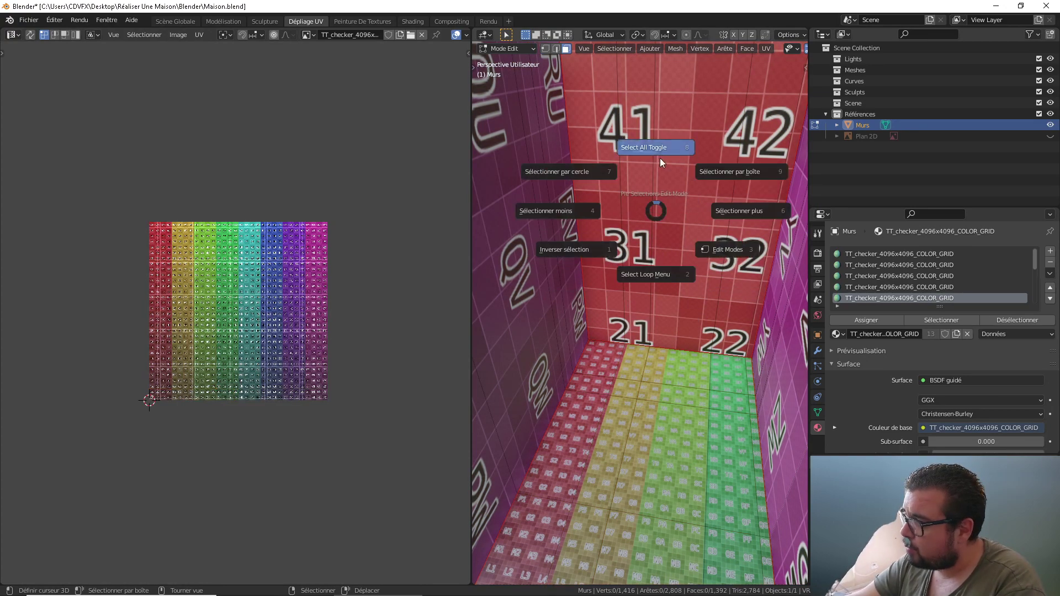
{"action": "left_click", "coordinate": [661, 158]}
{"action": "left_click", "coordinate": [661, 158]}
{"action": "key", "text": "l"}
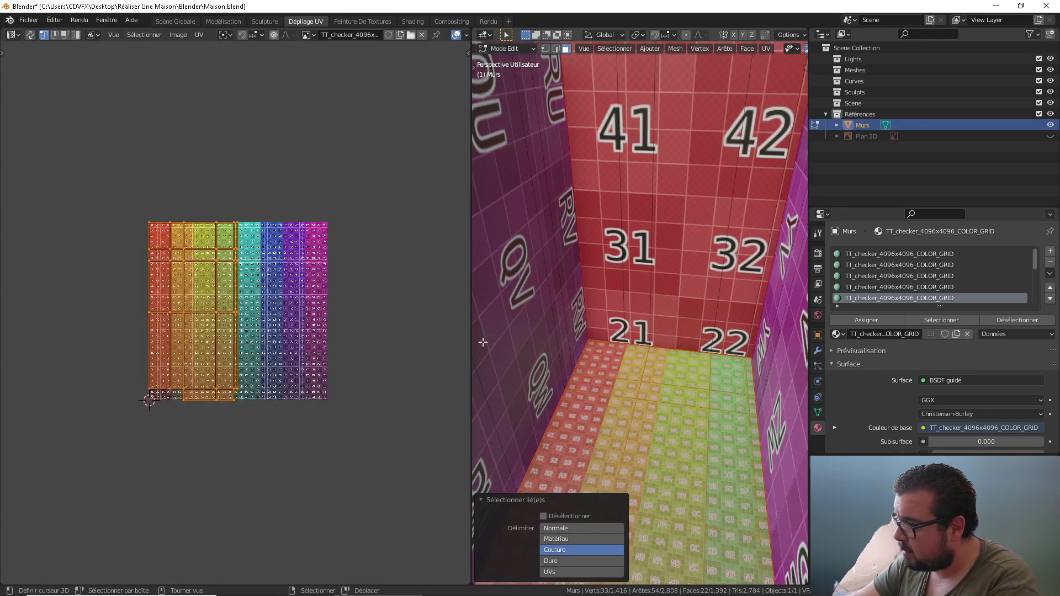
{"action": "left_click", "coordinate": [207, 265]}
{"action": "key", "text": "a"}
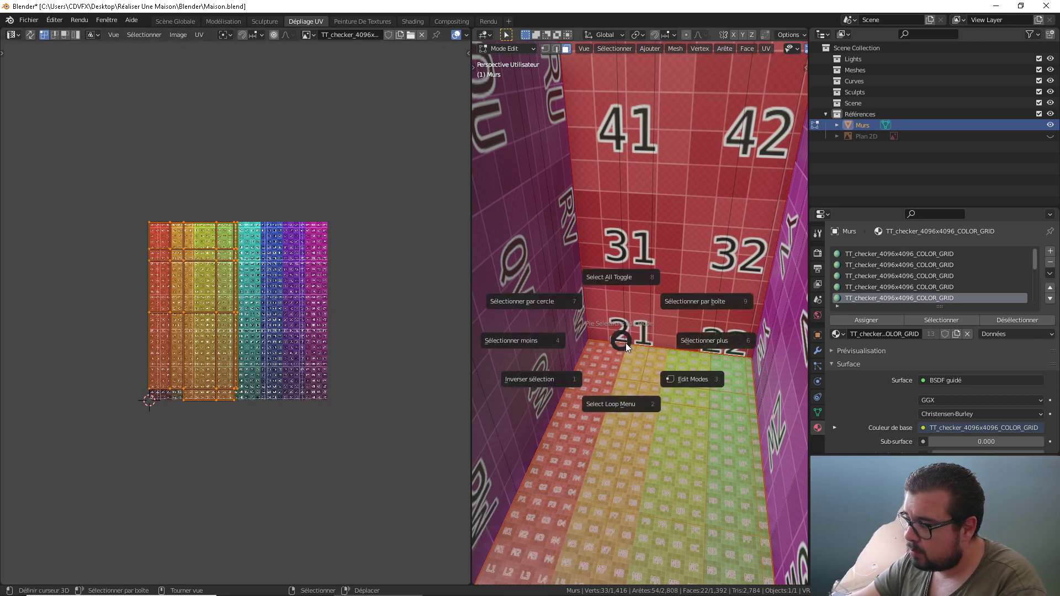
{"action": "key", "text": "a"}
{"action": "left_click", "coordinate": [631, 276]}
Check the UV island of the same room's ceiling by selecting its linked faces
{"action": "middle_click_drag", "start_coordinate": [630, 277], "coordinate": [655, 64]}
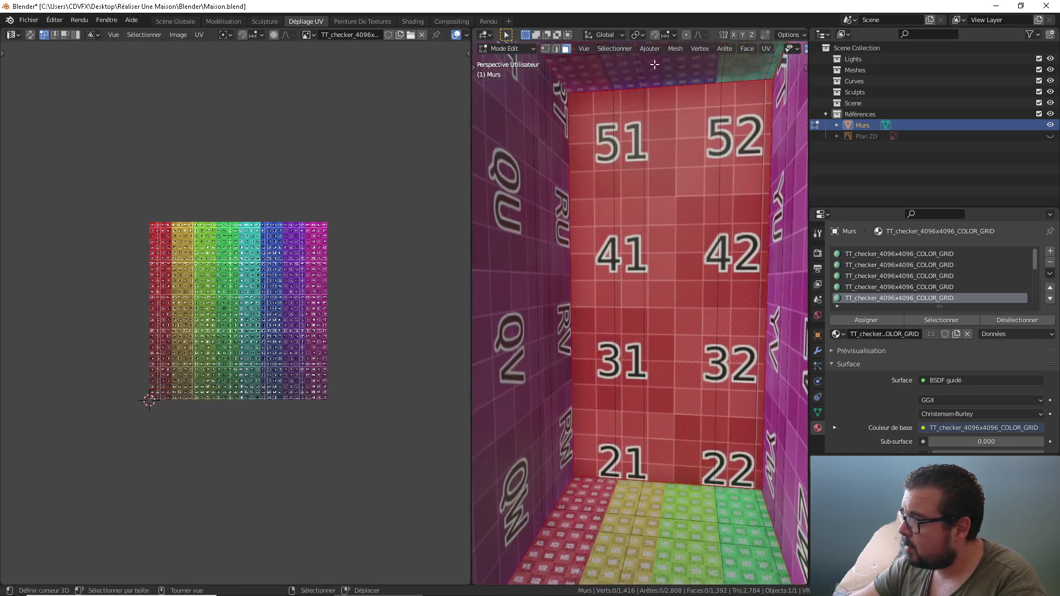
{"action": "key", "text": "l"}
{"action": "key", "text": "l"}
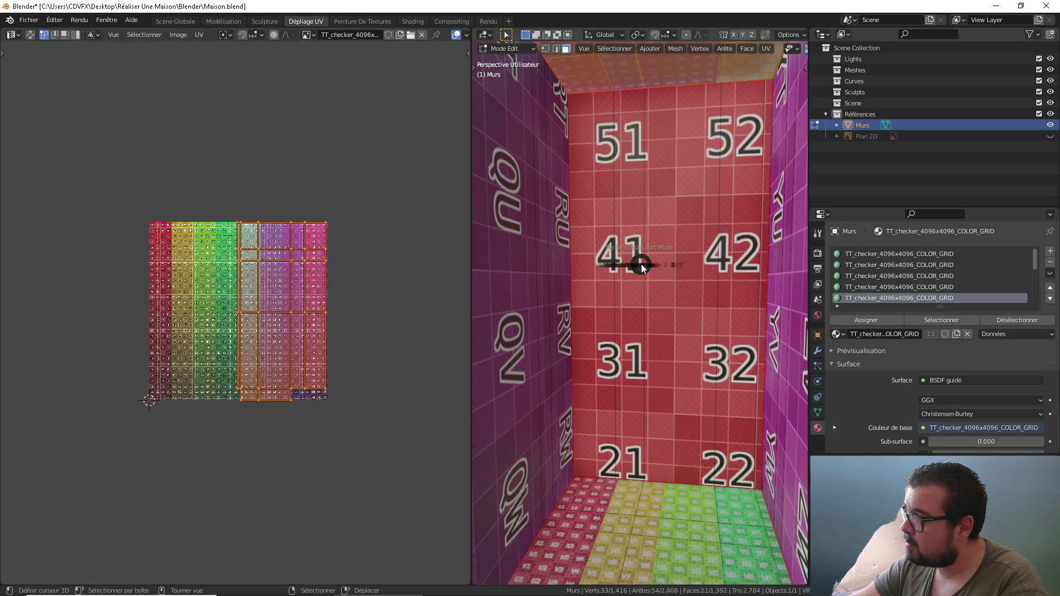
{"action": "key", "text": "alt+a"}
Select all floor and ceiling faces assigned to the active material slot, pack their UV islands and hide those faces
{"action": "left_click", "coordinate": [941, 320]}
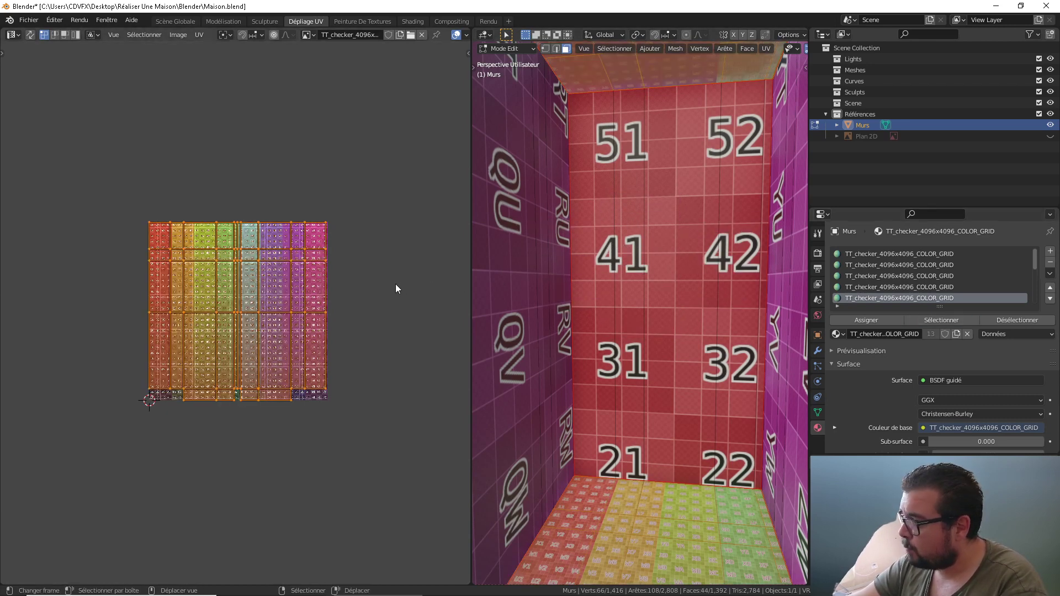
{"action": "key", "text": "a"}
{"action": "key", "text": "ctrl+p"}
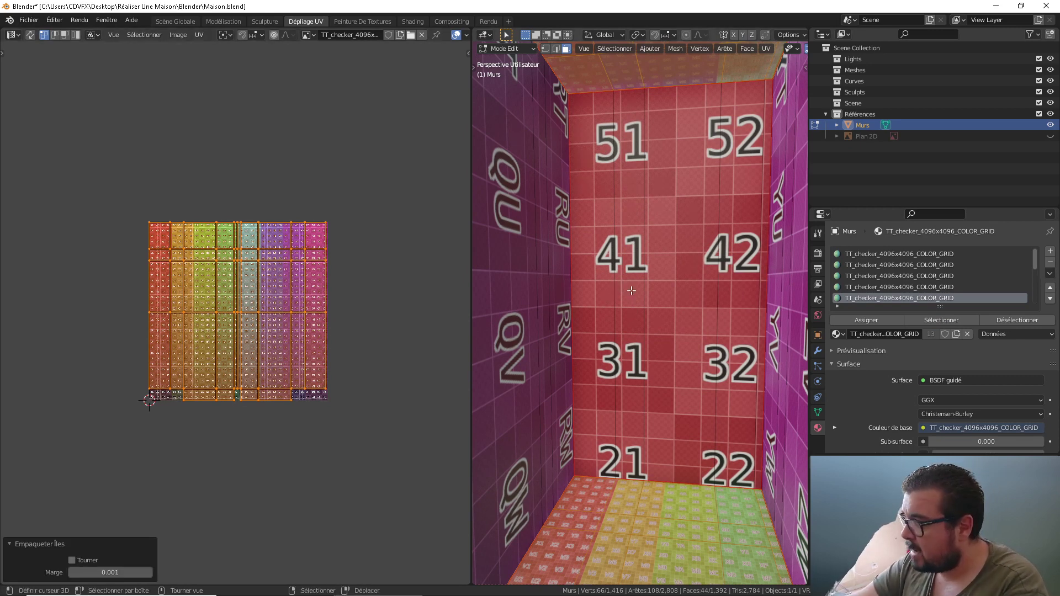
{"action": "key", "text": "h"}
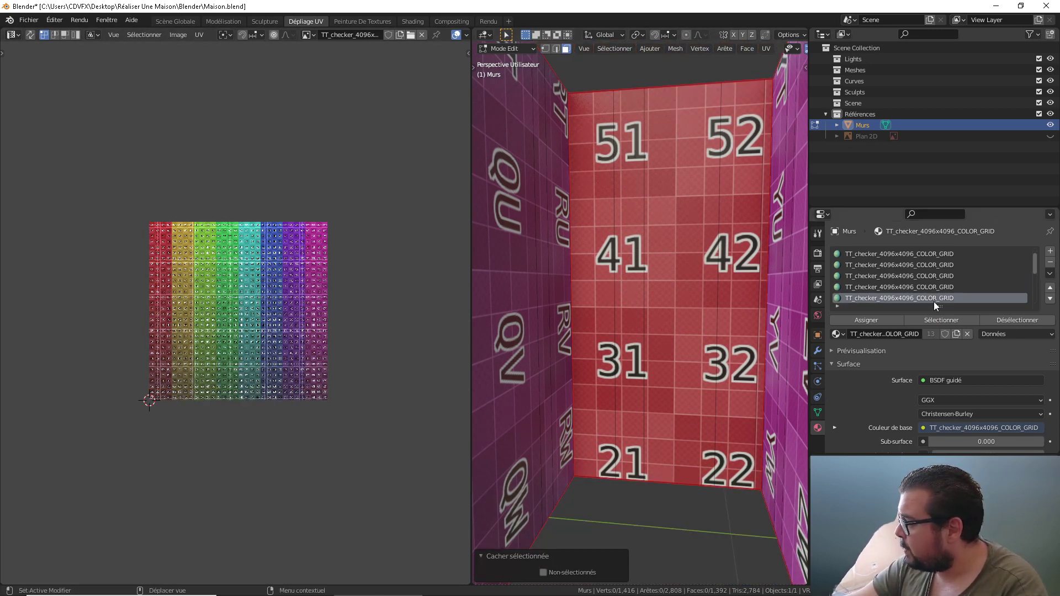
Select all faces assigned to the small room's wall material slot and pack their UV islands
{"action": "left_click", "coordinate": [941, 320]}
{"action": "middle_click_drag", "start_coordinate": [679, 298], "coordinate": [635, 299]}
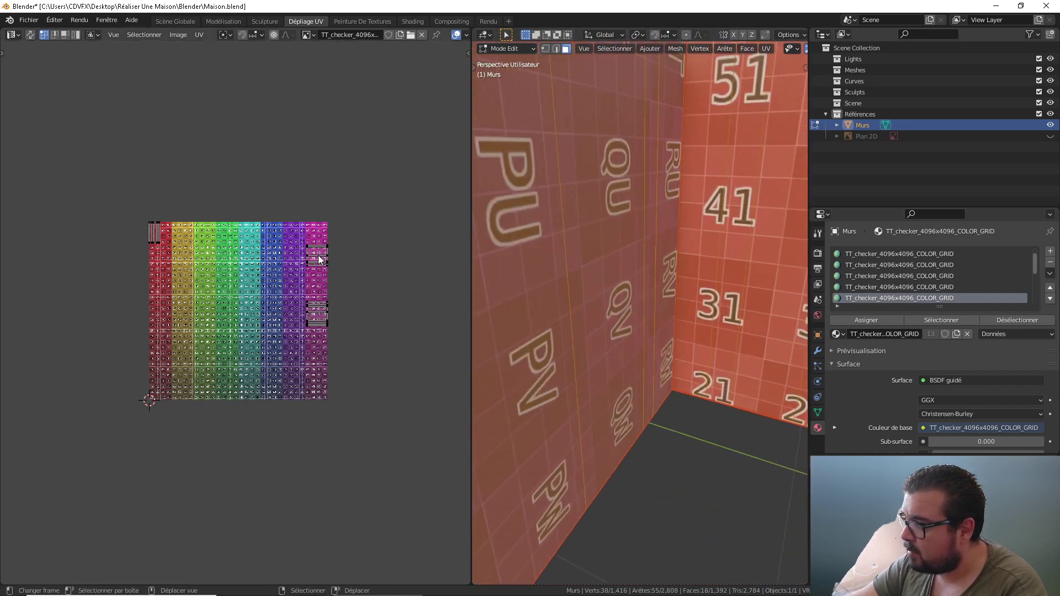
{"action": "key", "text": "ctrl+p"}
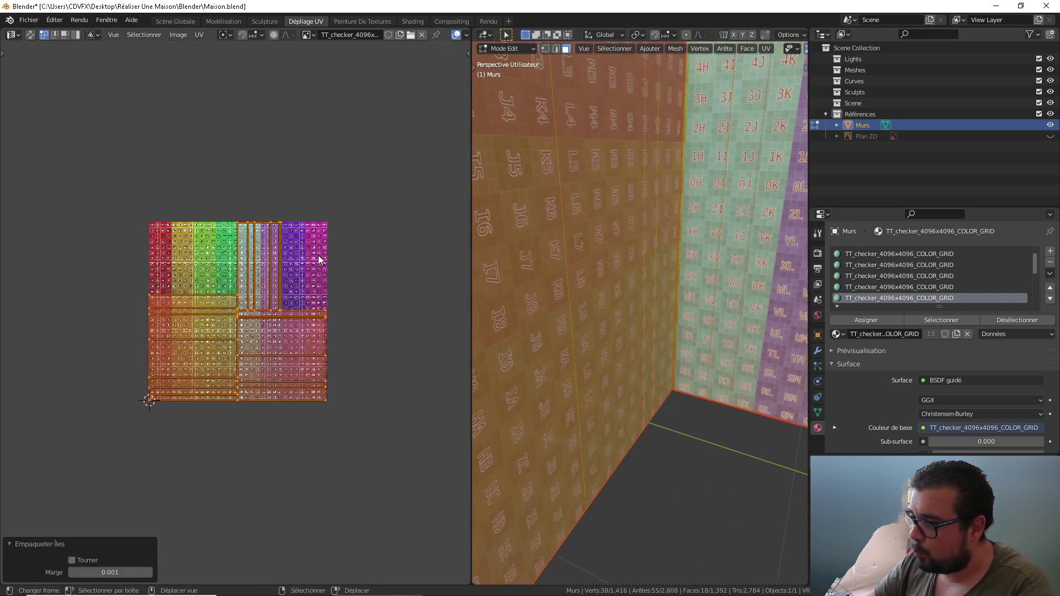
Rotate the UV island of the wall with sideways checker text so the text stands upright, and clear the selection
{"action": "key", "text": "a"}
{"action": "left_click", "coordinate": [573, 179]}
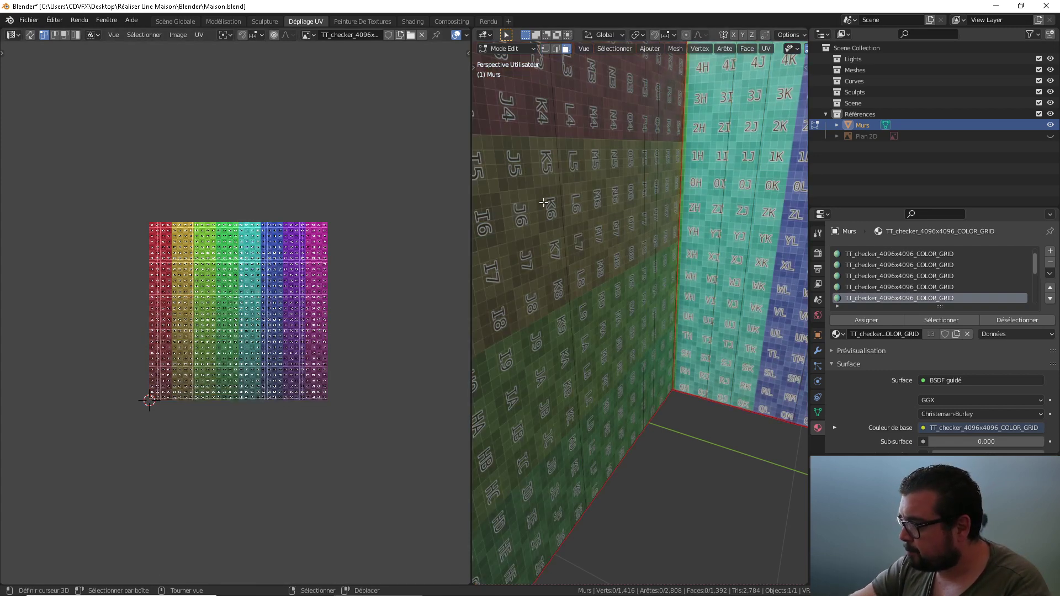
{"action": "key", "text": "l"}
{"action": "key", "text": "r"}
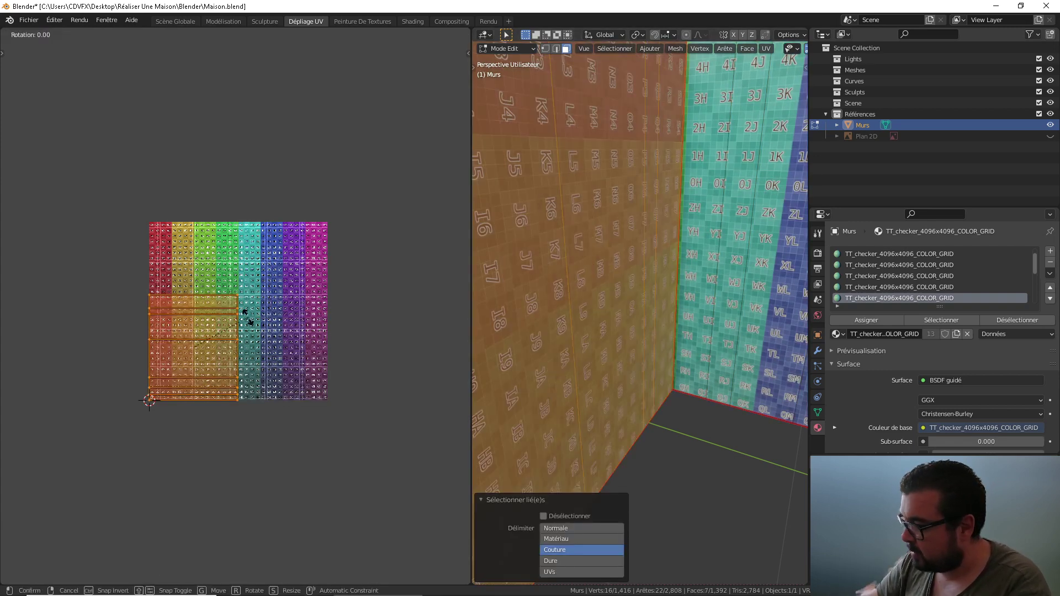
{"action": "left_click", "coordinate": [247, 316]}
{"action": "left_click", "coordinate": [236, 315]}
{"action": "key", "text": "a"}
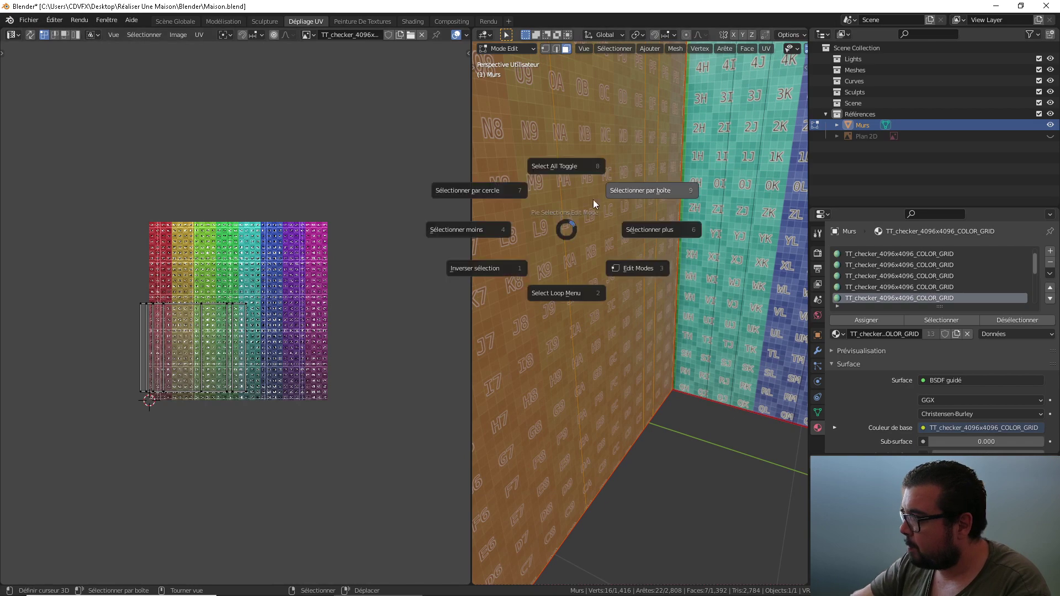
{"action": "left_click", "coordinate": [593, 200]}
Select the linked faces of the opposite wall with sideways text and rotate its UV island by 90°
{"action": "middle_click_drag", "start_coordinate": [593, 202], "coordinate": [654, 291]}
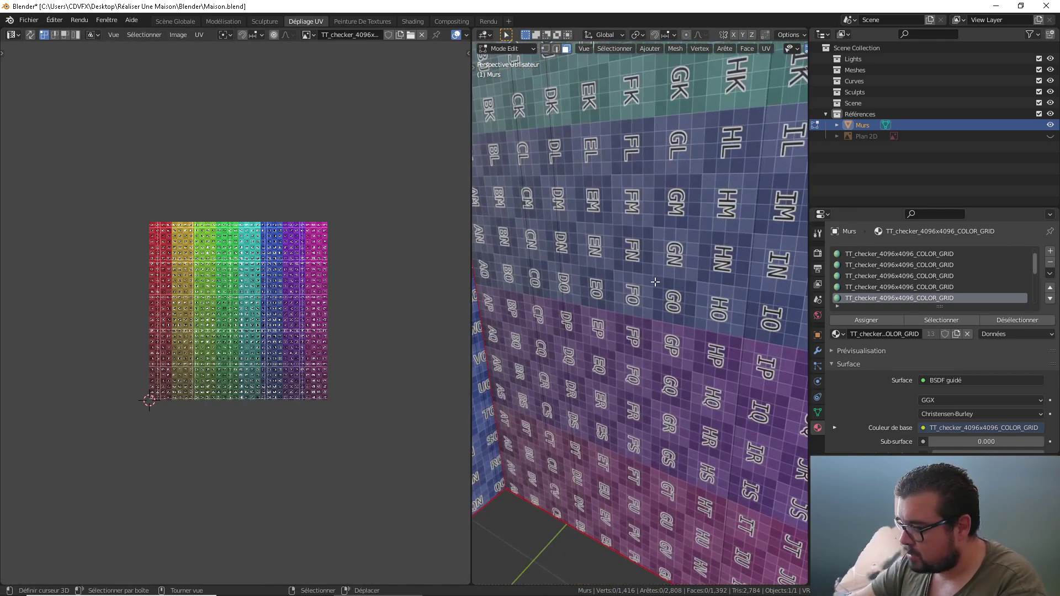
{"action": "type", "text": "lr90"}
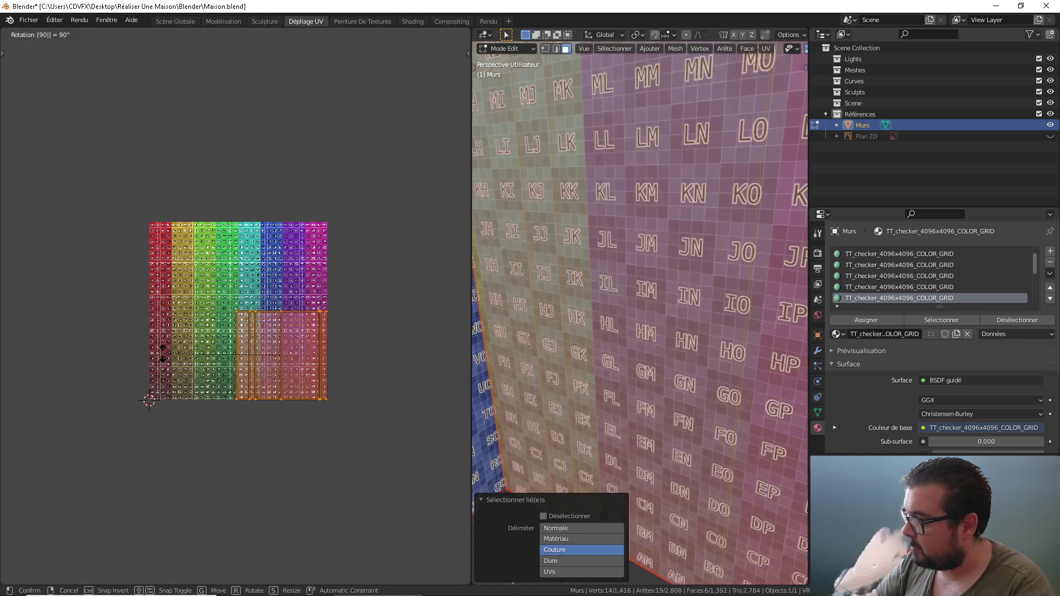
{"action": "key", "text": "Return"}
Select all wall faces of the active material slot again, repack their UV islands and hide those faces
{"action": "middle_click_drag", "start_coordinate": [480, 356], "coordinate": [635, 350]}
{"action": "left_click", "coordinate": [944, 320]}
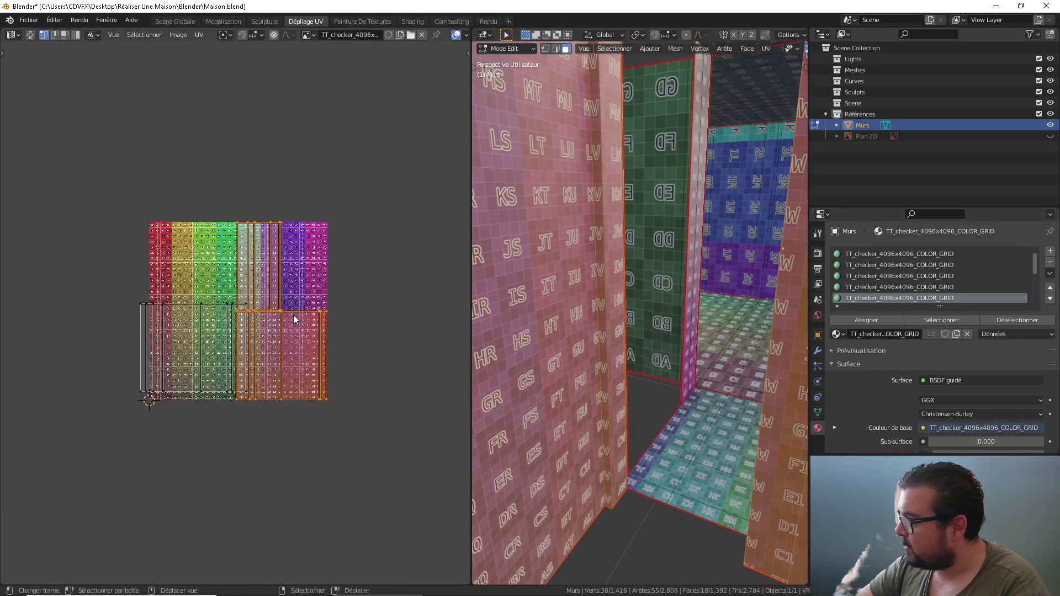
{"action": "key", "text": "a"}
{"action": "key", "text": "ctrl+p"}
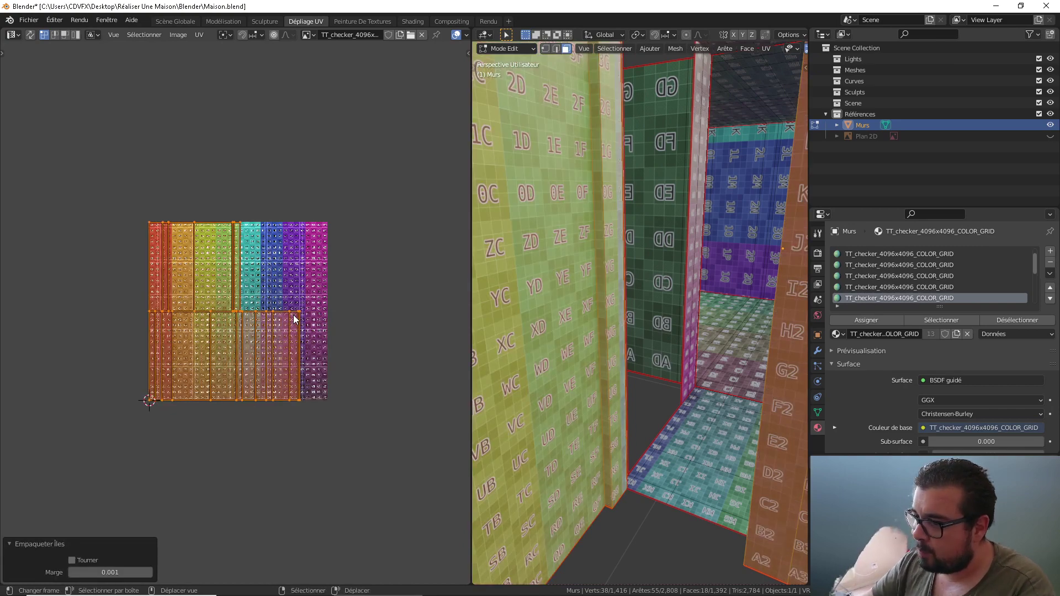
{"action": "mouse_move", "coordinate": [678, 334]}
{"action": "middle_mouse_down"}
{"action": "mouse_move", "coordinate": [495, 337]}
{"action": "mouse_move", "coordinate": [671, 343]}
{"action": "middle_mouse_up"}
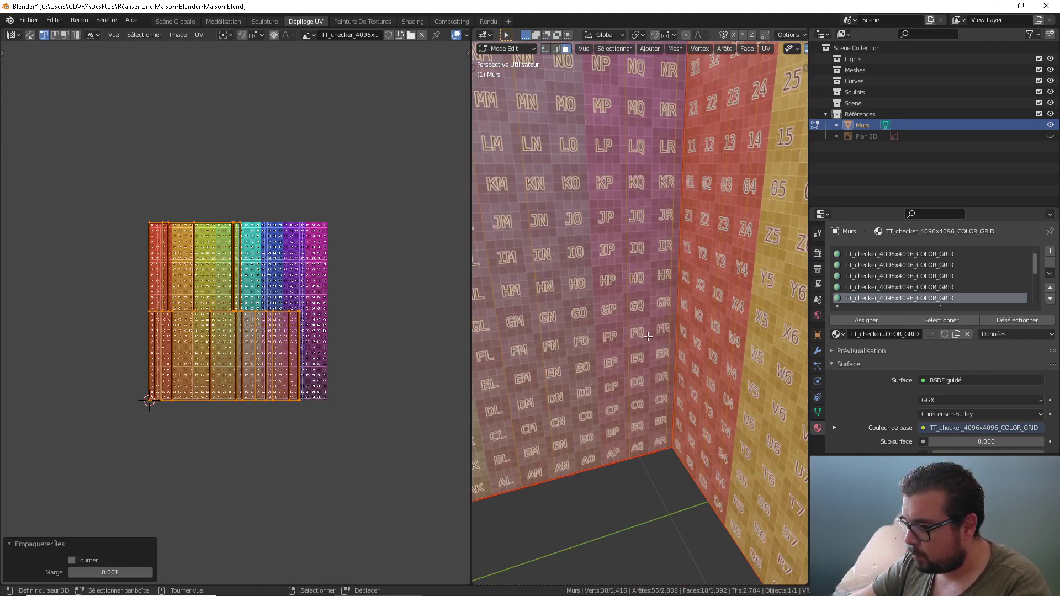
{"action": "key", "text": "h"}
Select all faces assigned to the next floor and ceiling material slot and rotate their UV islands by 180°
{"action": "scroll", "coordinate": [884, 290], "scroll_direction": "down", "scroll_amount": 2}
{"action": "scroll", "coordinate": [939, 298], "scroll_direction": "up", "scroll_amount": 1}
{"action": "left_click", "coordinate": [913, 324]}
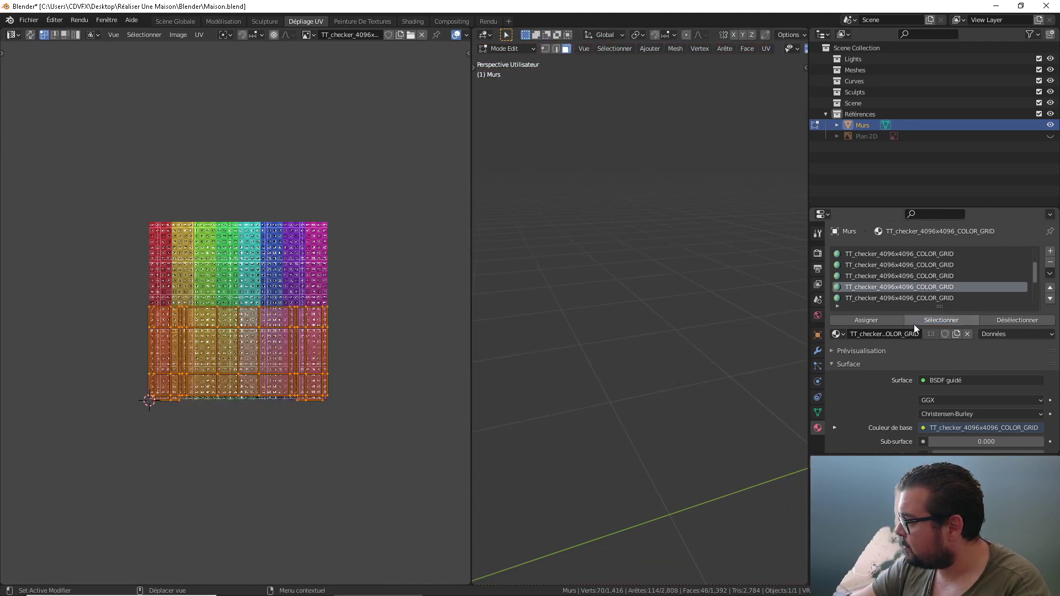
{"action": "key", "text": "KP_Decimal"}
{"action": "middle_click_drag", "start_coordinate": [639, 348], "coordinate": [553, 380]}
{"action": "scroll", "coordinate": [643, 399], "scroll_direction": "up", "scroll_amount": 6}
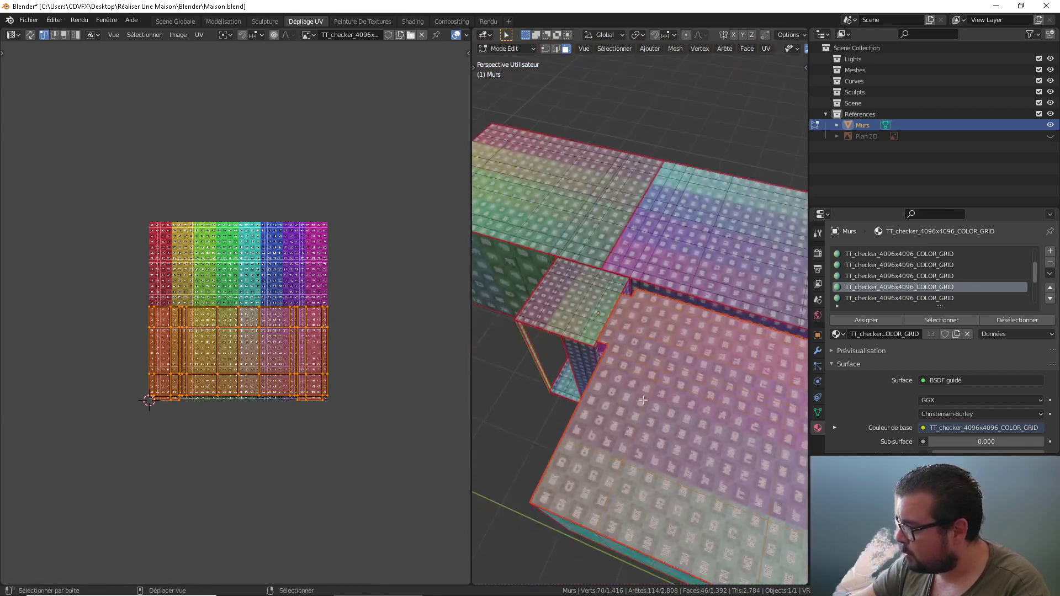
{"action": "middle_click_drag", "start_coordinate": [643, 400], "coordinate": [580, 393]}
{"action": "middle_click_drag", "start_coordinate": [697, 439], "coordinate": [660, 337]}
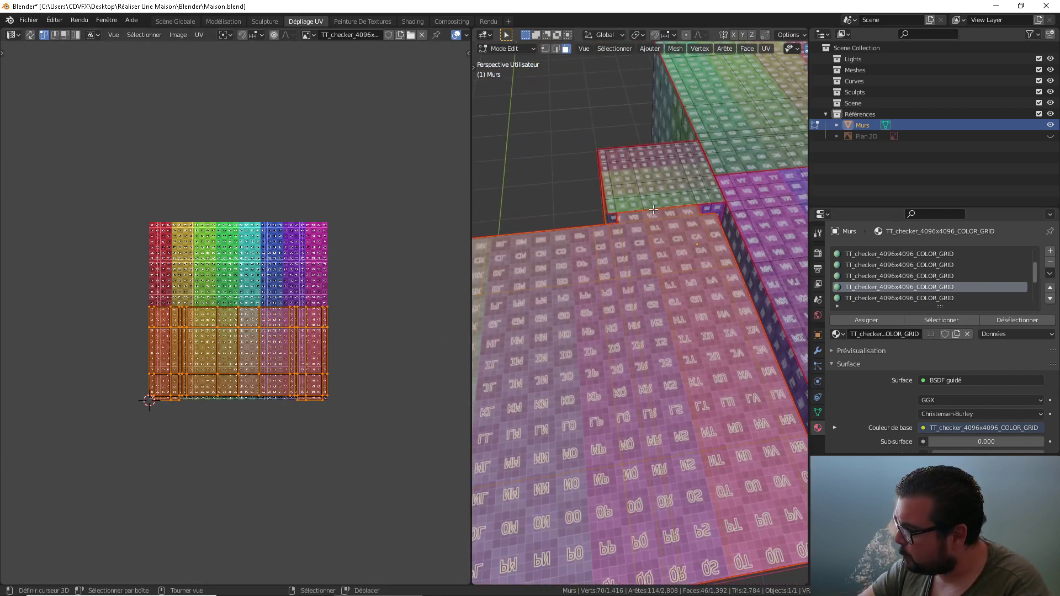
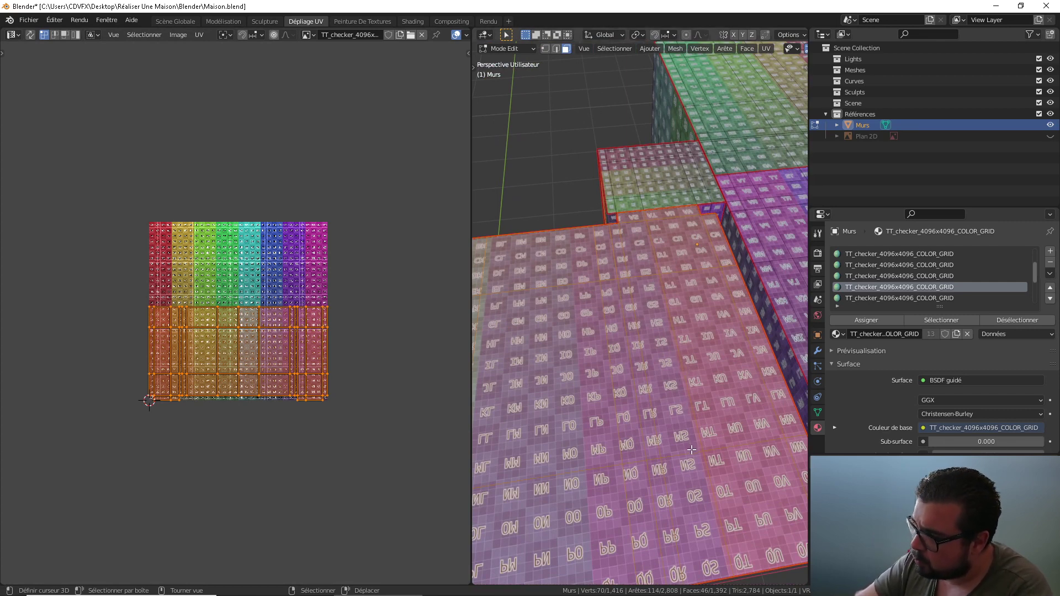
{"action": "scroll", "coordinate": [734, 551], "scroll_direction": "up", "scroll_amount": 1}
{"action": "scroll", "coordinate": [696, 265], "scroll_direction": "down", "scroll_amount": 1}
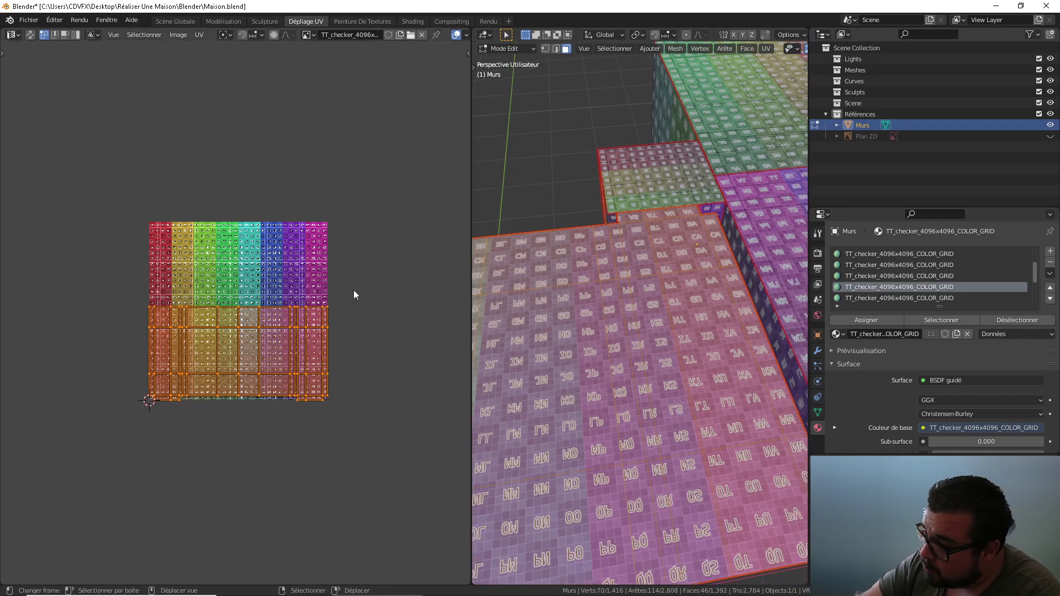
{"action": "type", "text": "r180"}
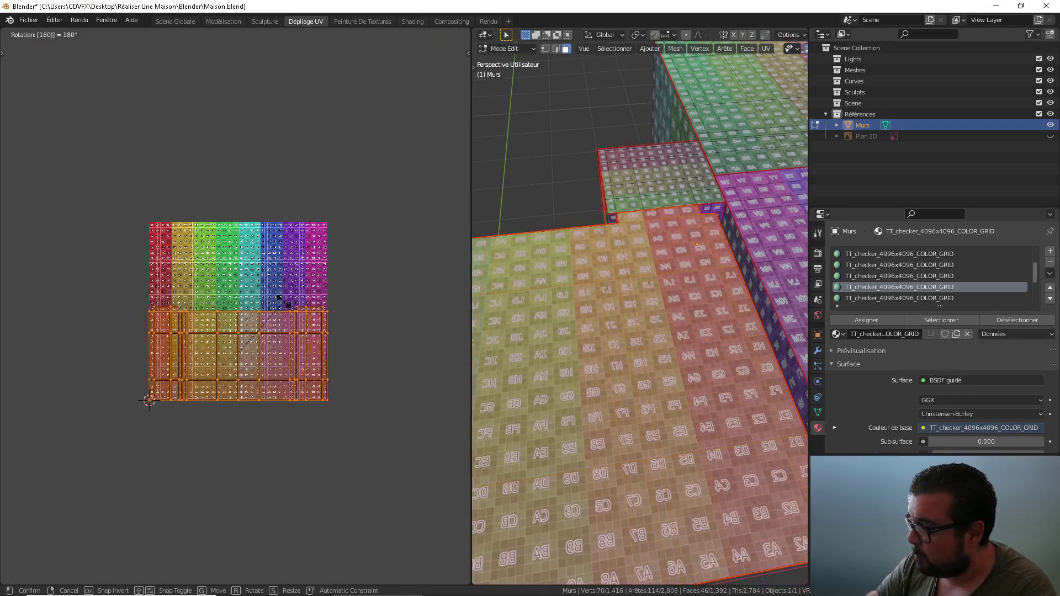
{"action": "key", "text": "Return"}
Check the UV islands of this room's ceiling and floor from inside by selecting each surface's linked faces
{"action": "scroll", "coordinate": [703, 456], "scroll_direction": "down", "scroll_amount": 1}
{"action": "scroll", "coordinate": [696, 450], "scroll_direction": "up", "scroll_amount": 8}
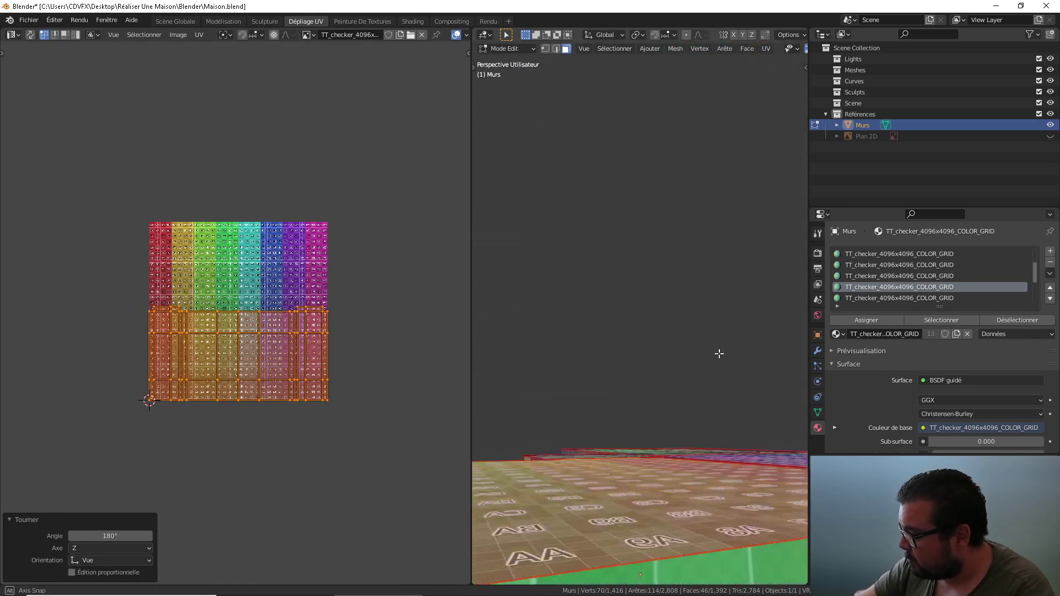
{"action": "scroll", "coordinate": [674, 280], "scroll_direction": "down", "scroll_amount": 5}
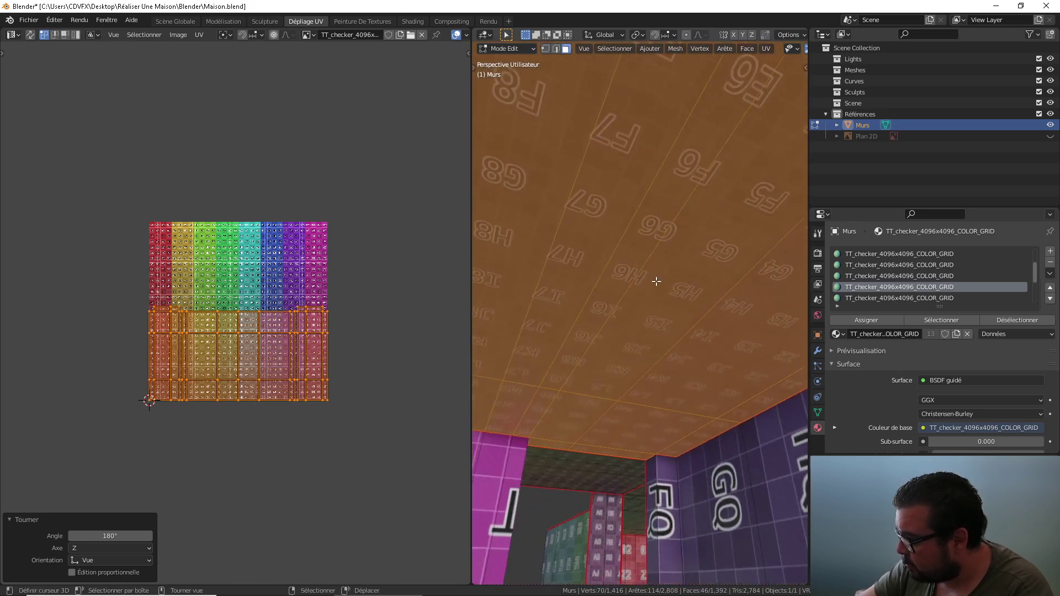
{"action": "middle_click_drag", "start_coordinate": [609, 424], "coordinate": [615, 249]}
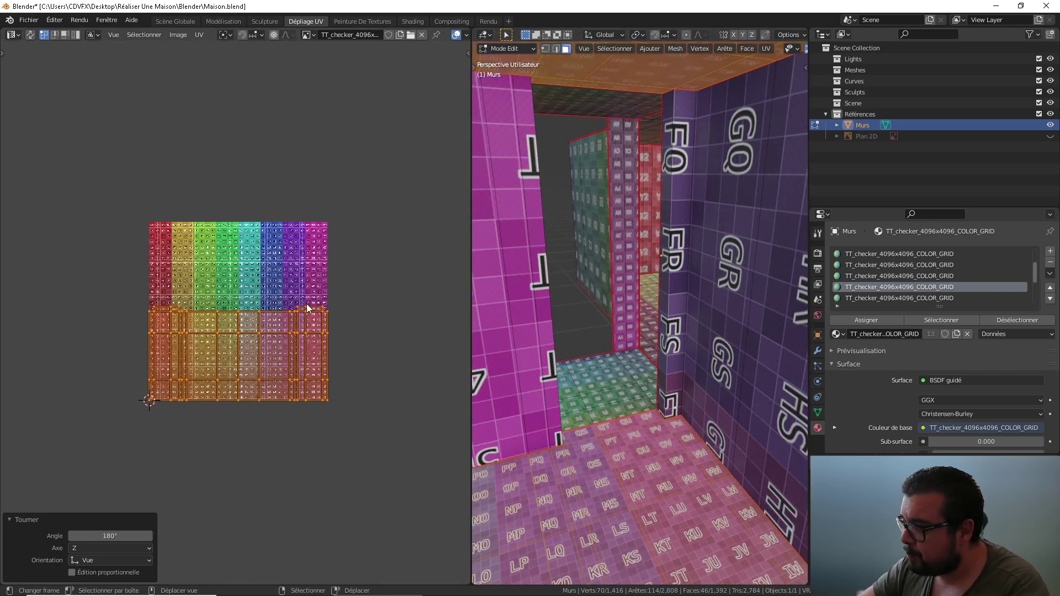
{"action": "key", "text": "alt+a"}
{"action": "key", "text": "alt+a"}
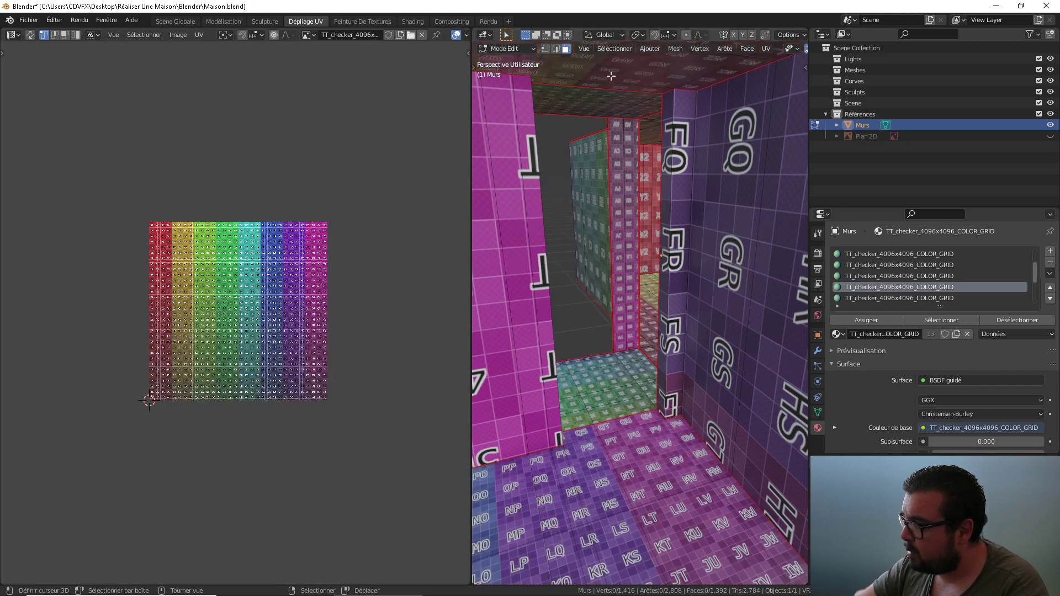
{"action": "key", "text": "l"}
{"action": "key", "text": "l"}
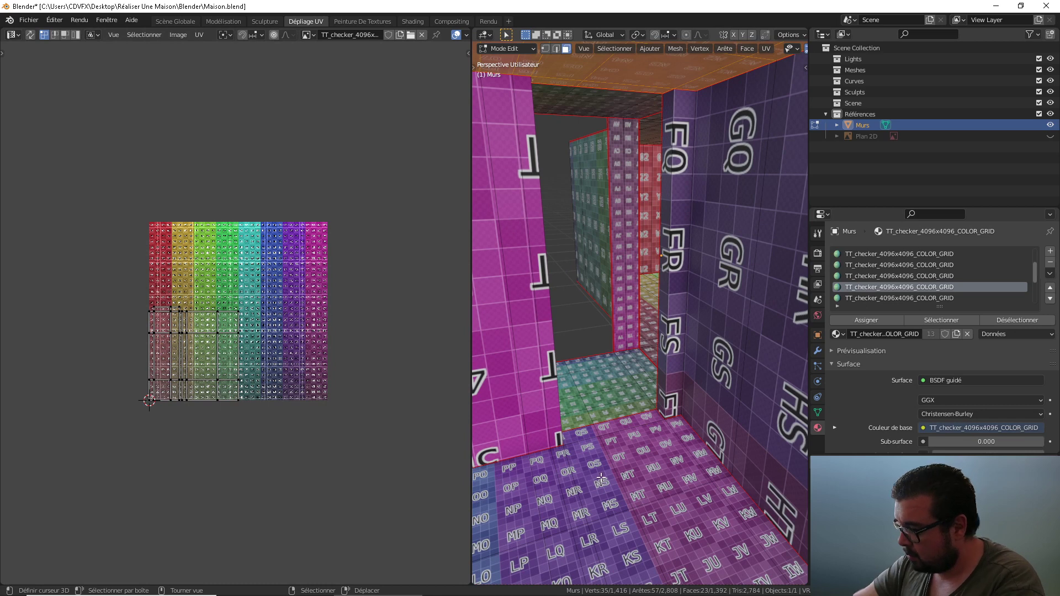
{"action": "key", "text": "l"}
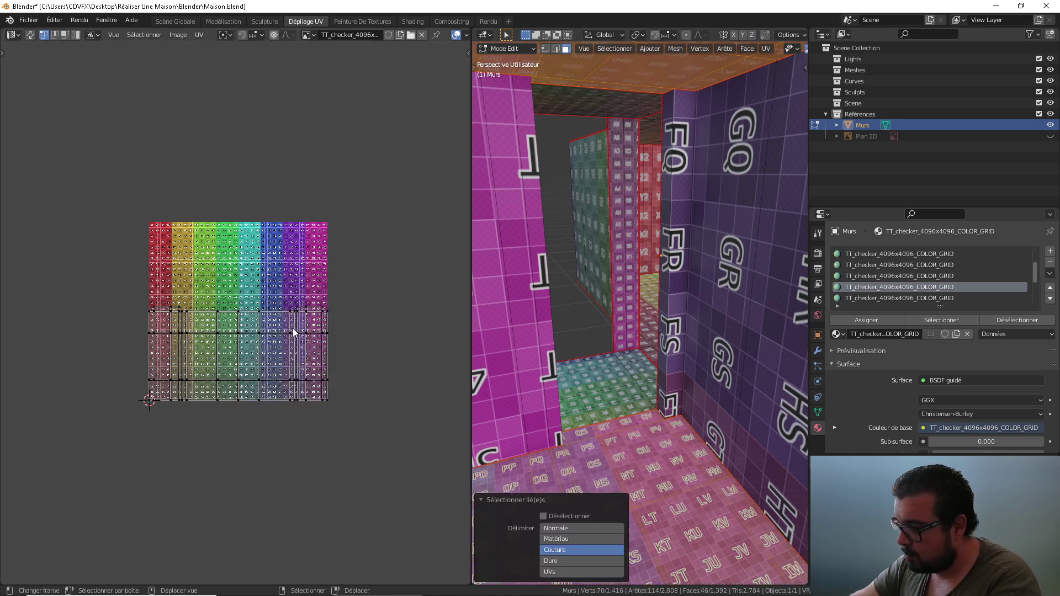
Undo the extra wall selection, clear the selection and check the floor's UV island on its own
{"action": "key", "text": "l"}
{"action": "key", "text": "l"}
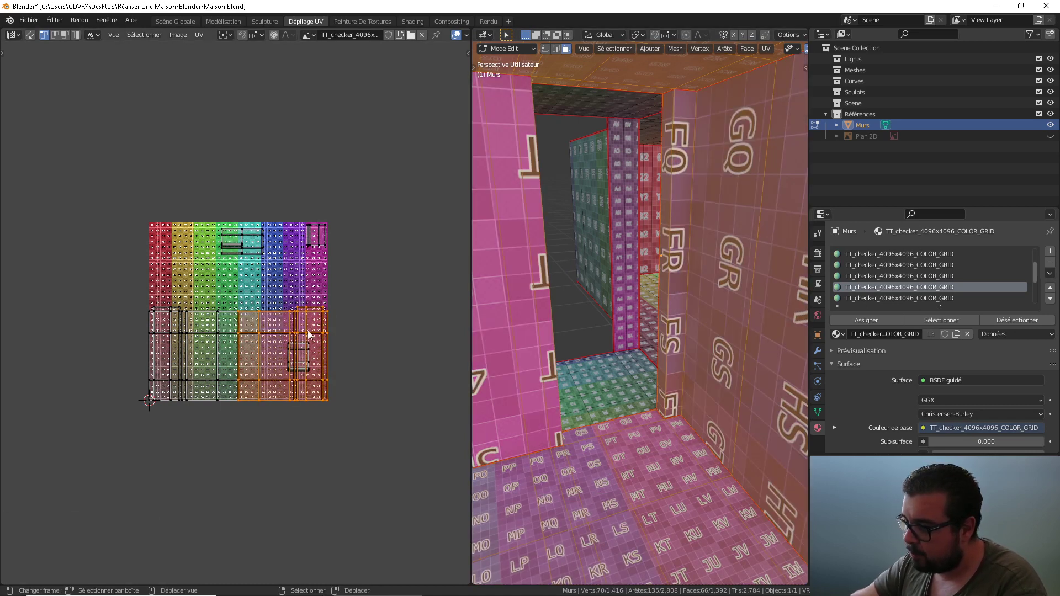
{"action": "key", "text": "ctrl+z"}
{"action": "key", "text": "a"}
{"action": "left_click", "coordinate": [648, 313]}
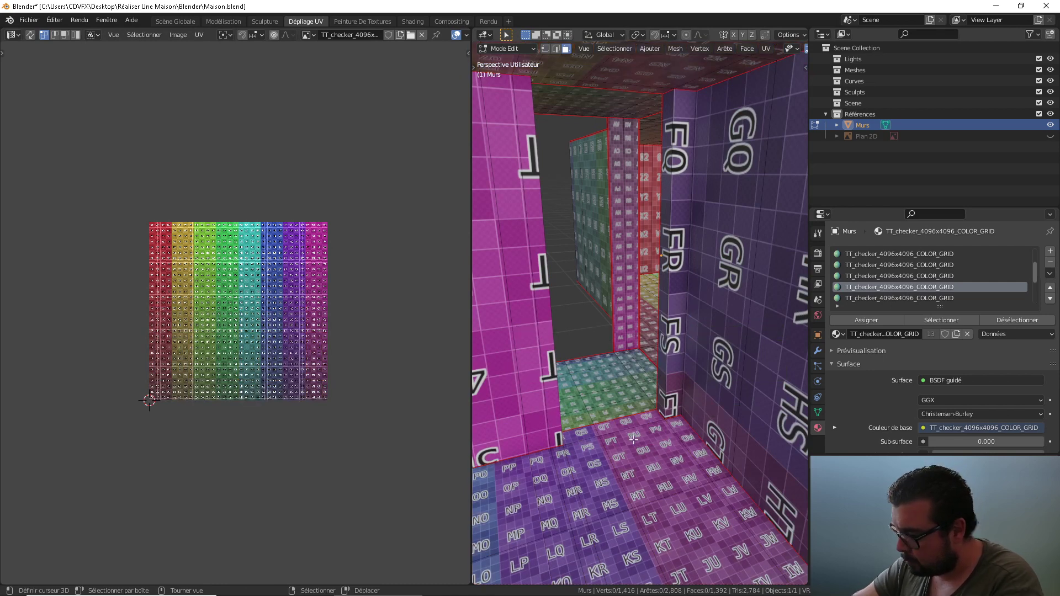
{"action": "key", "text": "l"}
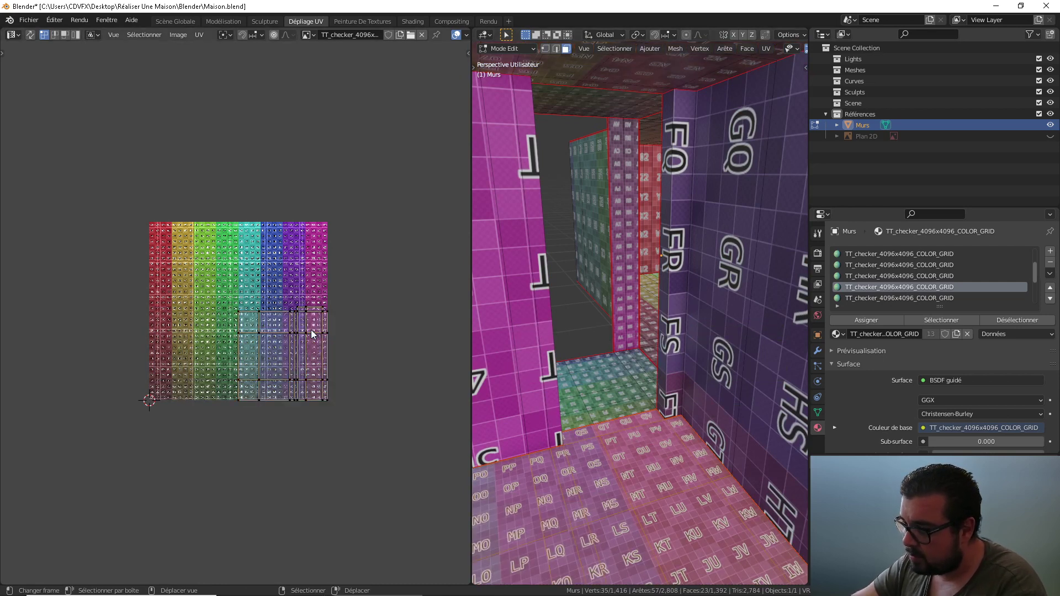
Select all faces assigned to the active floor and ceiling material slot and pack their UV islands
{"action": "left_click", "coordinate": [912, 320]}
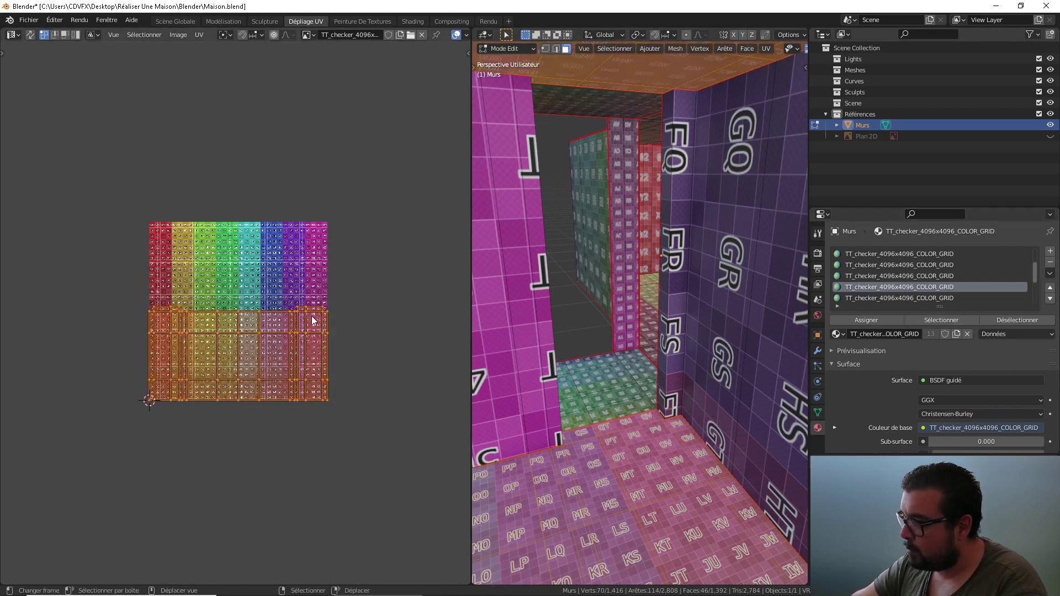
{"action": "key", "text": "ctrl+p"}
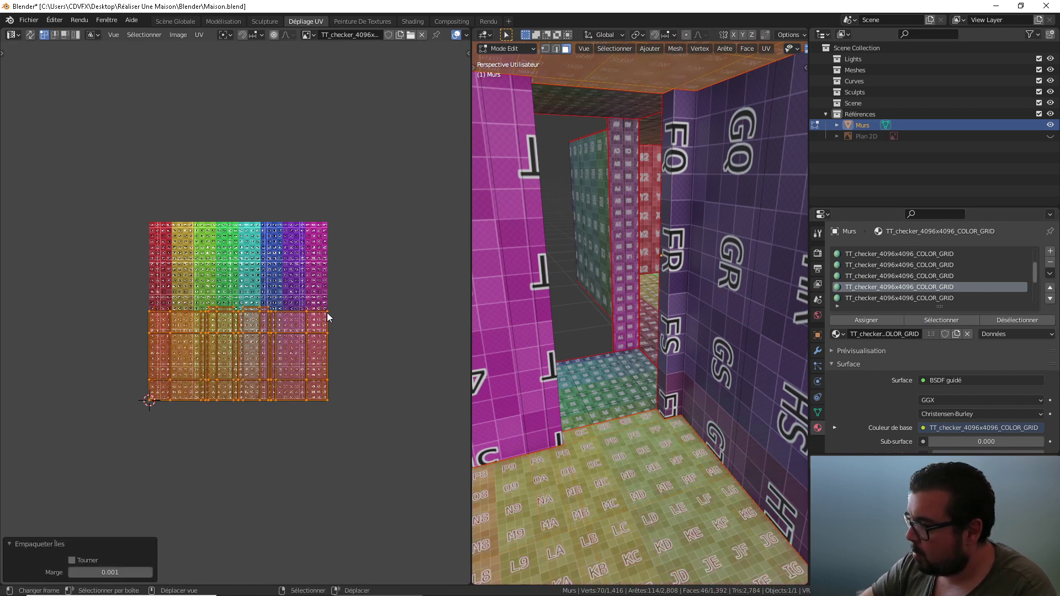
Hide the packed floor and ceiling faces and pack the UV islands of all wall faces assigned to the next material slot
{"action": "middle_click_drag", "start_coordinate": [657, 229], "coordinate": [653, 206]}
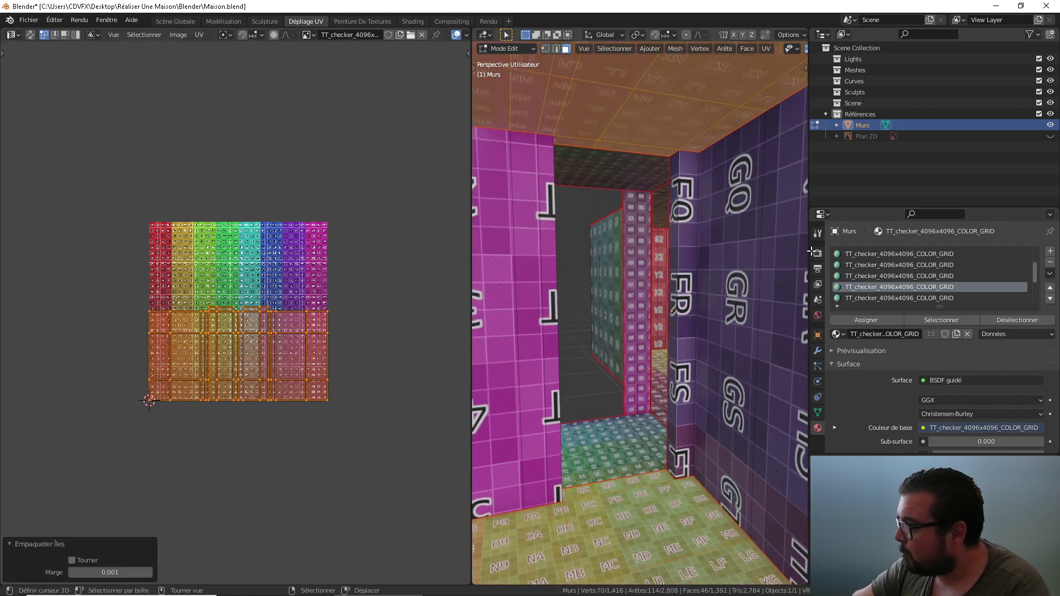
{"action": "key", "text": "alt+a"}
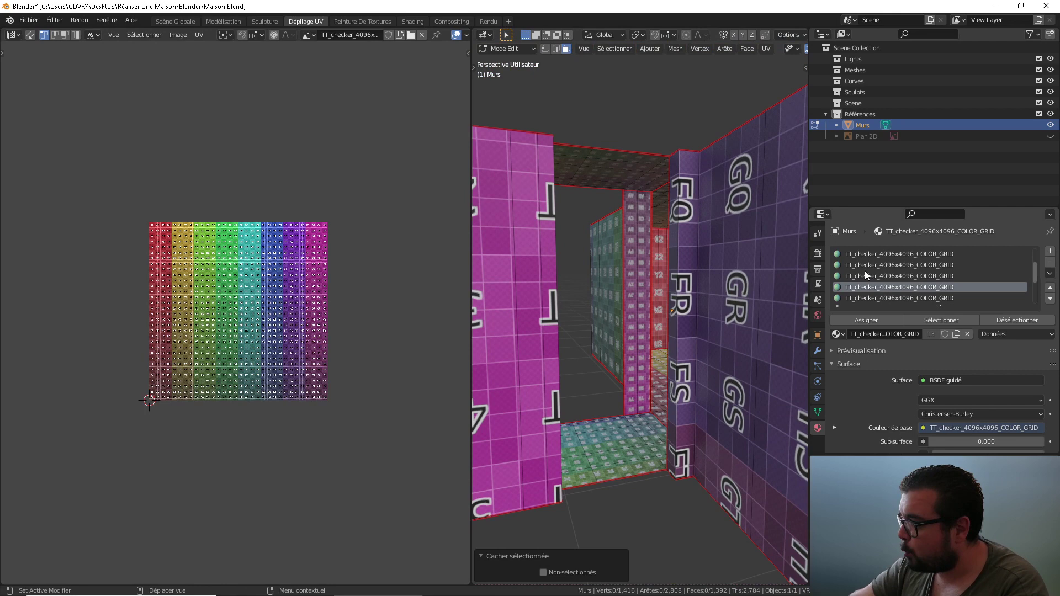
{"action": "left_click", "coordinate": [899, 298]}
{"action": "left_click", "coordinate": [951, 321]}
{"action": "key", "text": "KP_Decimal"}
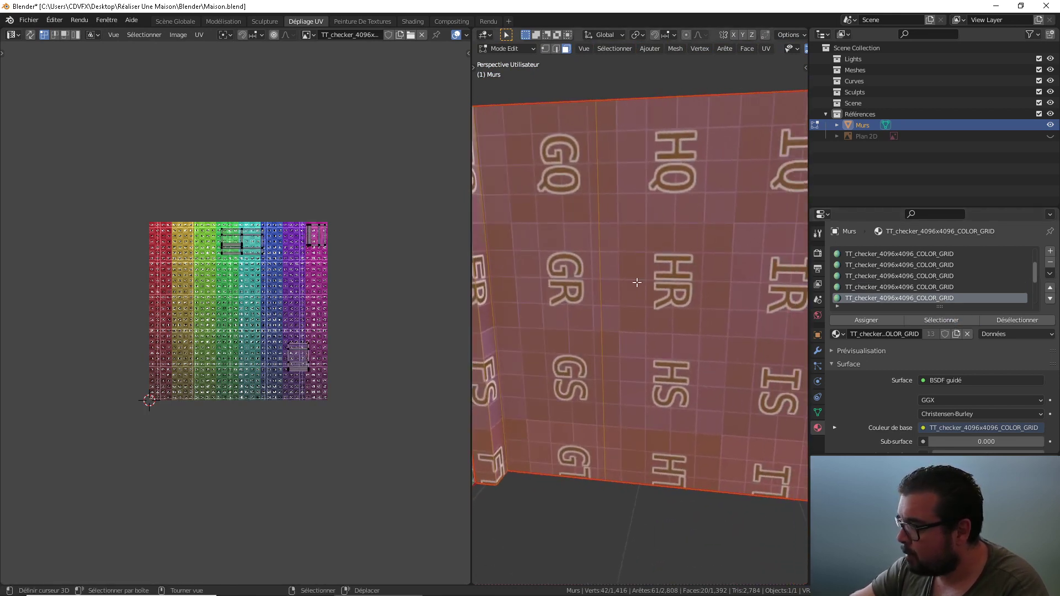
{"action": "key", "text": "ctrl+p"}
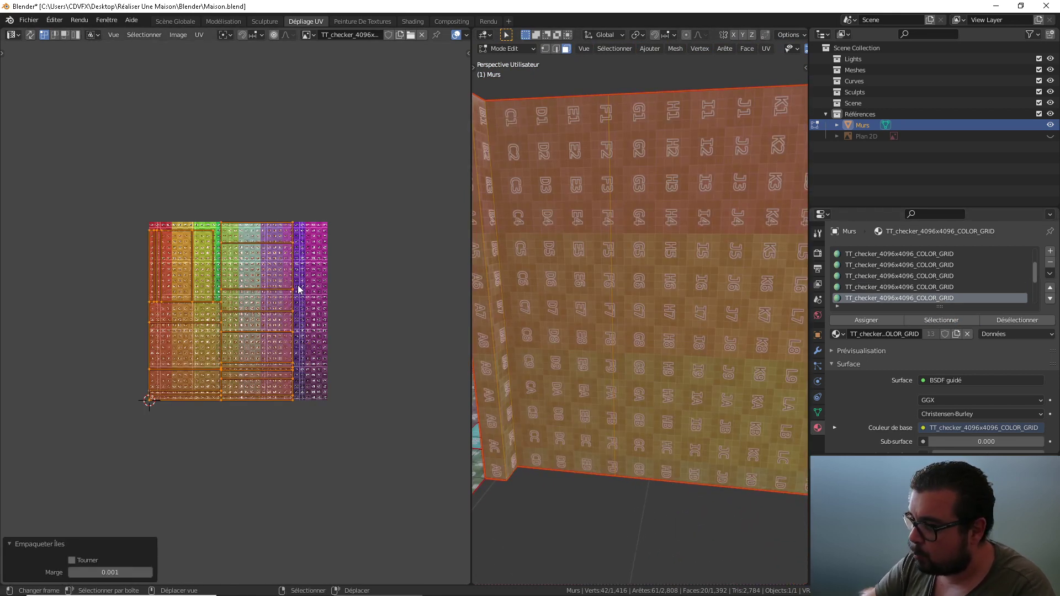
Select the first wall's linked faces on their own, rotate their UV island by 90° and move it above the checker image
{"action": "key", "text": "shift+s"}
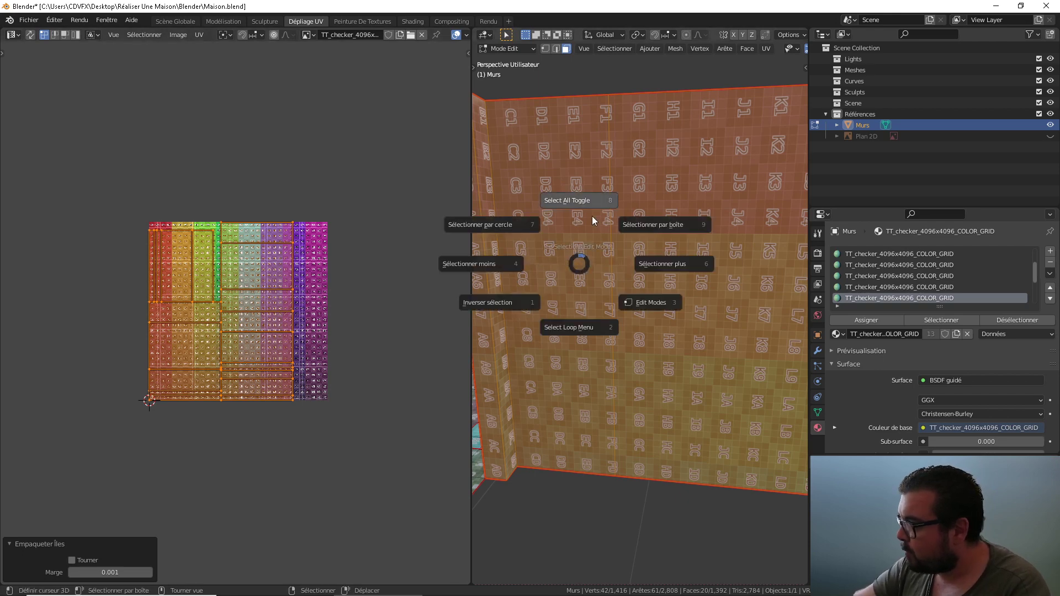
{"action": "key", "text": "alt+a"}
{"action": "key", "text": "l"}
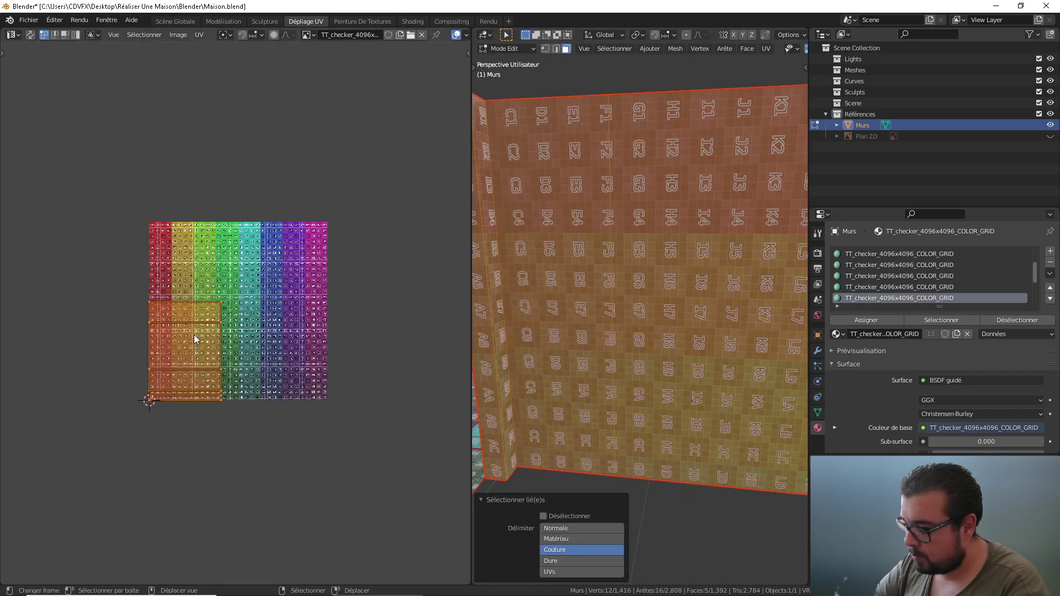
{"action": "type", "text": "r90"}
{"action": "key", "text": "Return"}
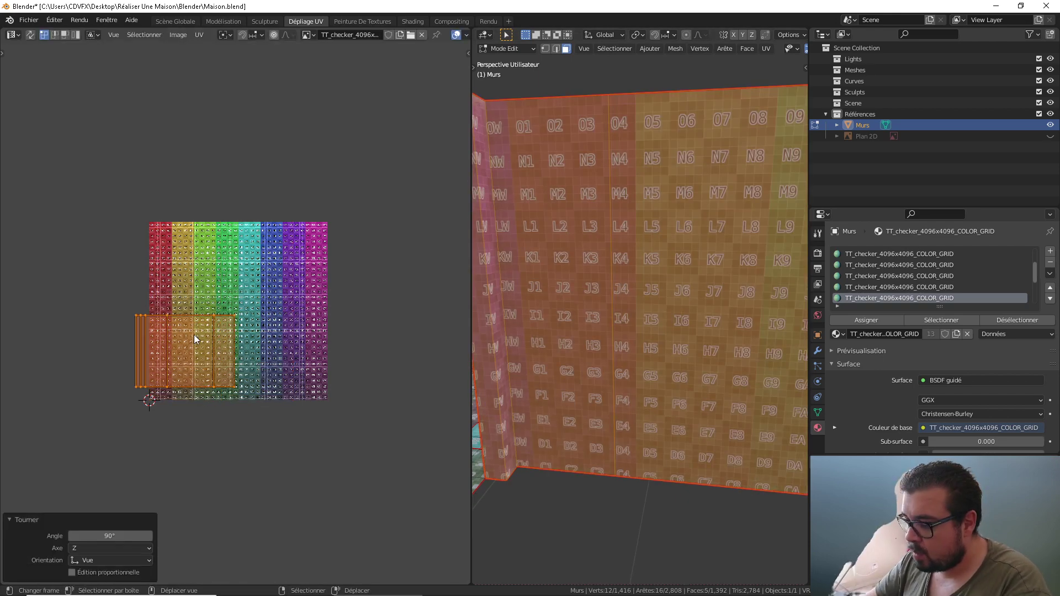
{"action": "key", "text": "g"}
{"action": "left_click", "coordinate": [190, 178]}
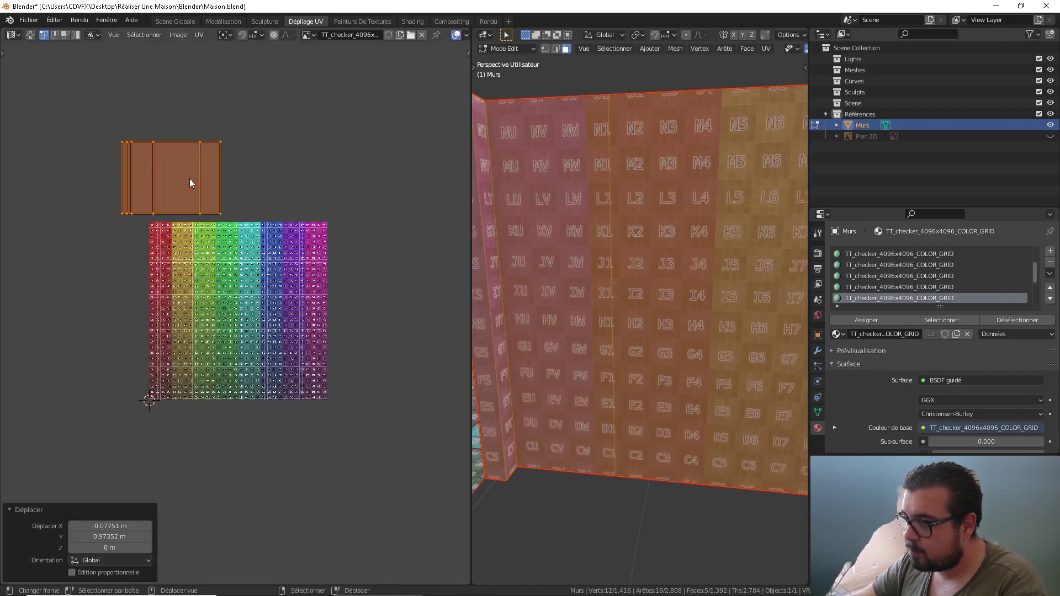
Select only the adjacent wall's linked faces, rotate their UV island by 90°, rectify it and move it above the checker image
{"action": "key", "text": "alt+a"}
{"action": "key", "text": "alt+a"}
{"action": "middle_click_drag", "start_coordinate": [600, 184], "coordinate": [591, 257]}
{"action": "key", "text": "l"}
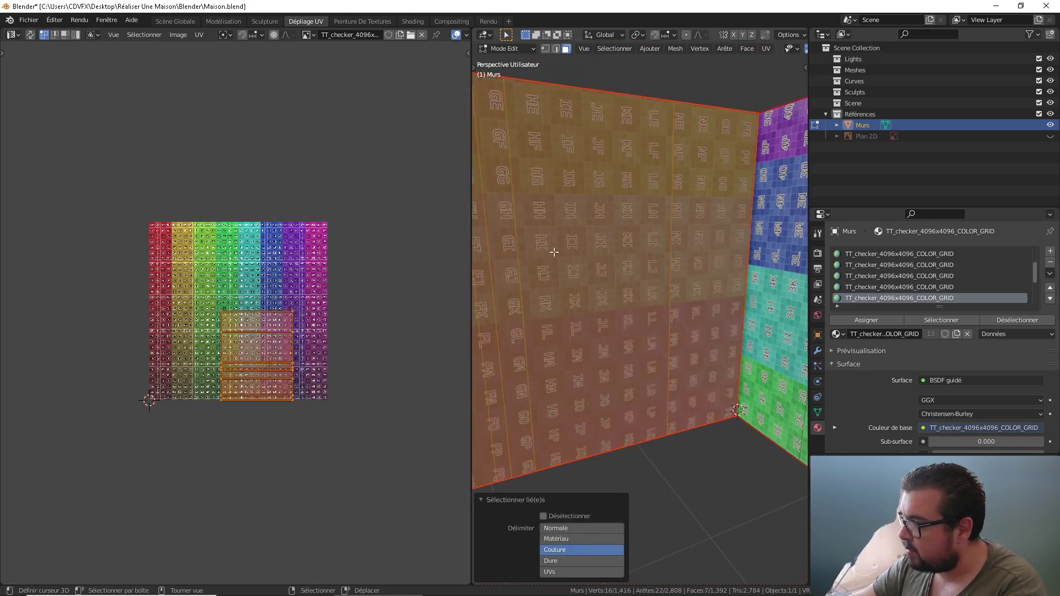
{"action": "type", "text": "r-90"}
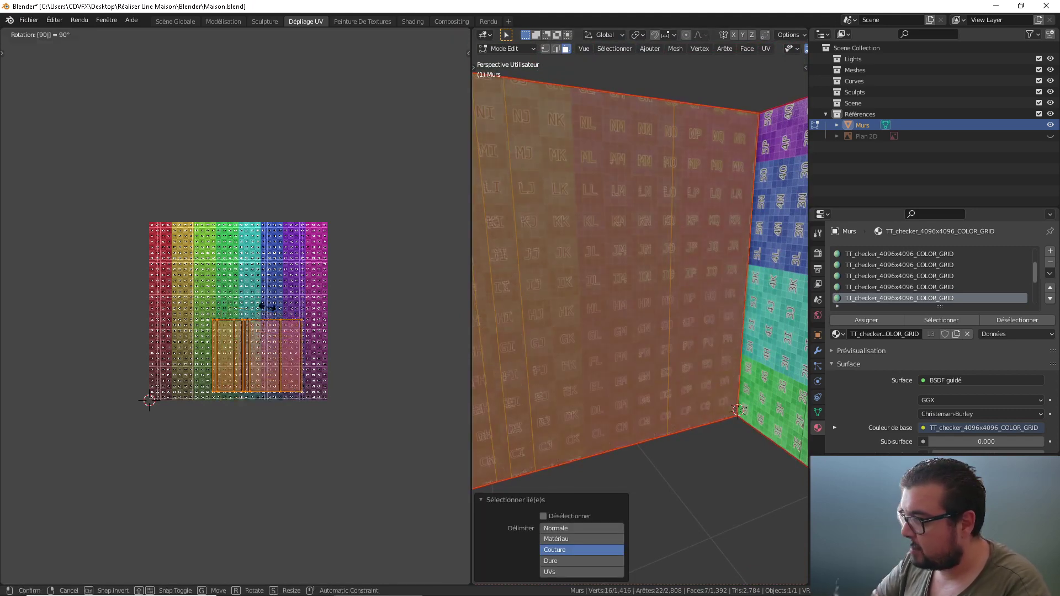
{"action": "type", "text": "-"}
{"action": "key", "text": "Return"}
{"action": "key", "text": "q"}
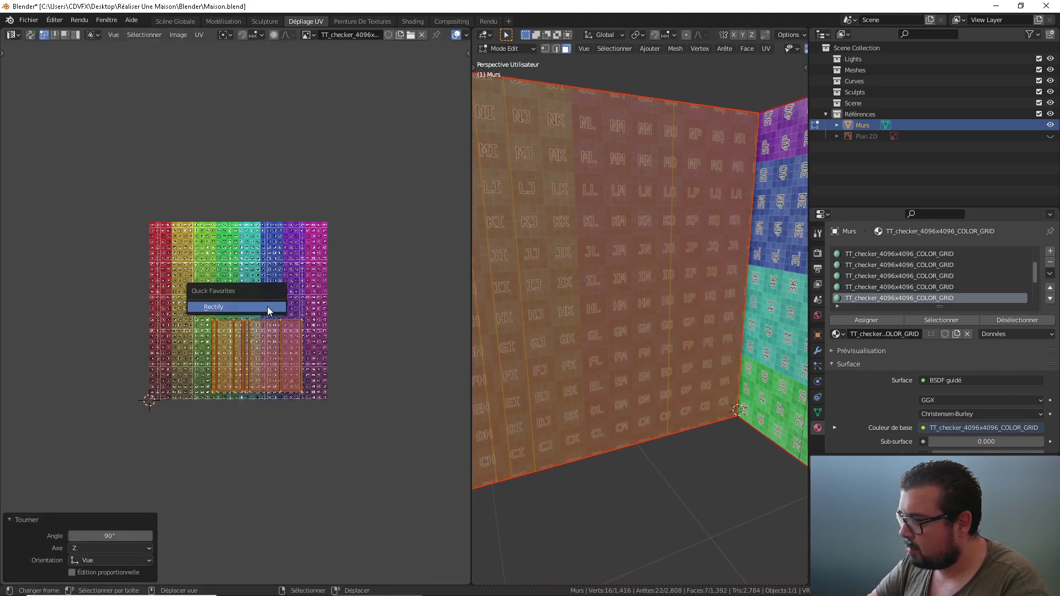
{"action": "left_click", "coordinate": [270, 308]}
{"action": "key", "text": "g"}
{"action": "left_click", "coordinate": [241, 130]}
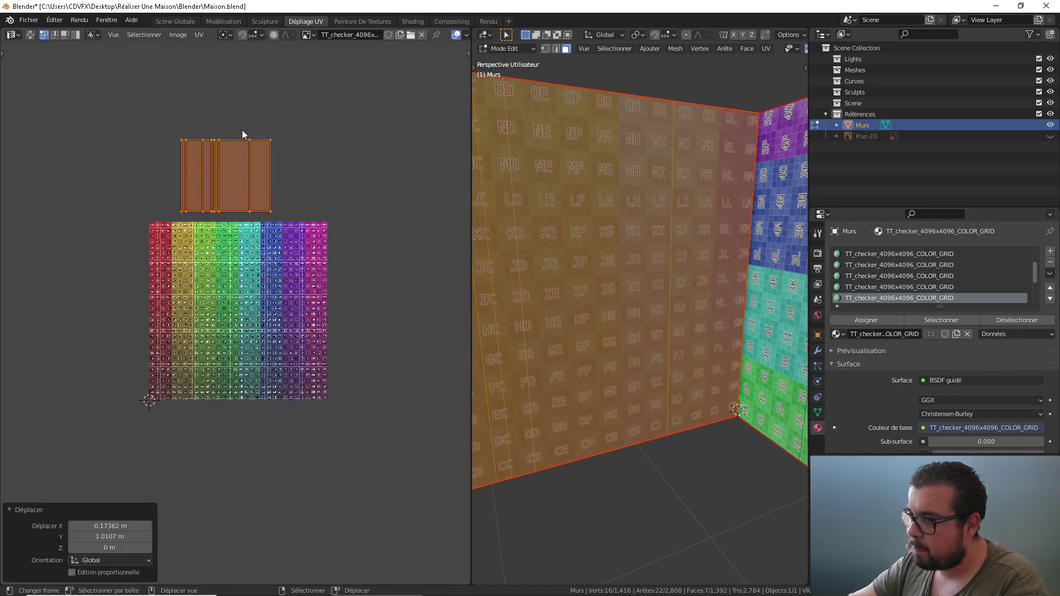
Select only the third wall's linked faces, rotate their UV island by -90° and move it above the checker image
{"action": "key", "text": "alt+a"}
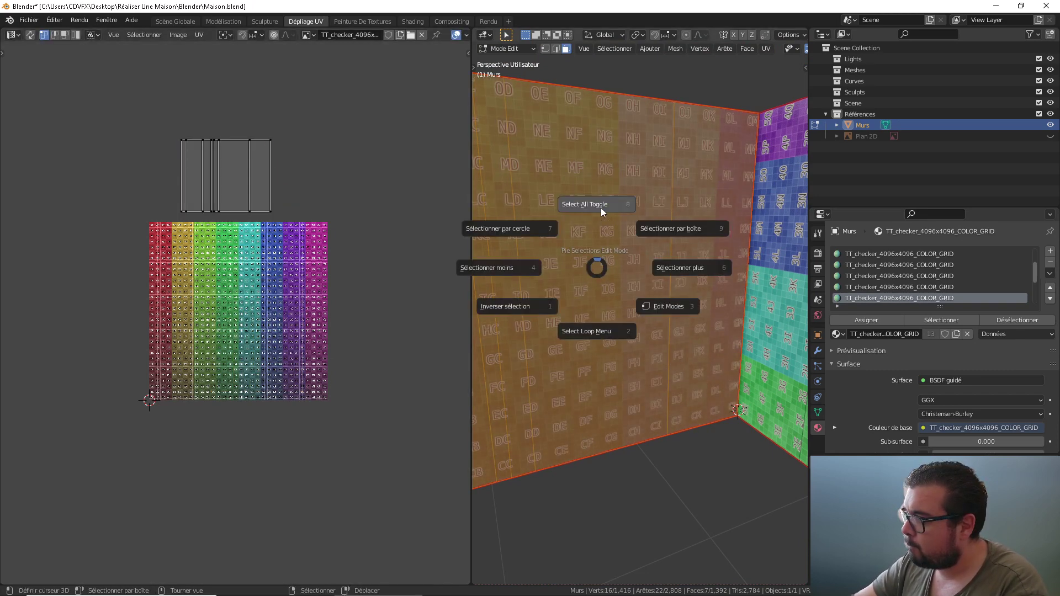
{"action": "key", "text": "alt+a"}
{"action": "middle_click_drag", "start_coordinate": [600, 208], "coordinate": [673, 218]}
{"action": "key", "text": "l"}
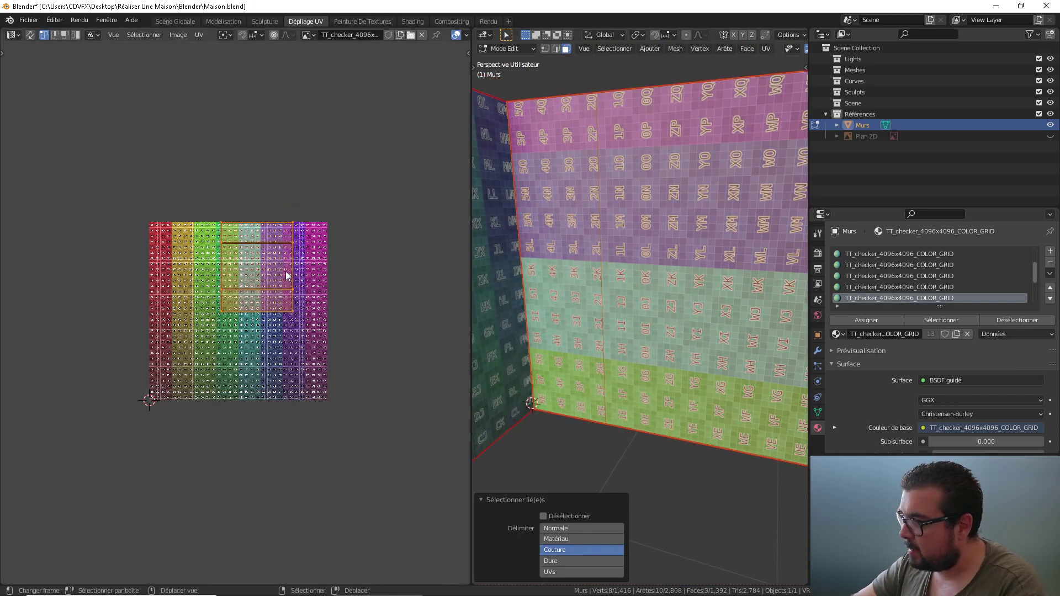
{"action": "type", "text": "gr90"}
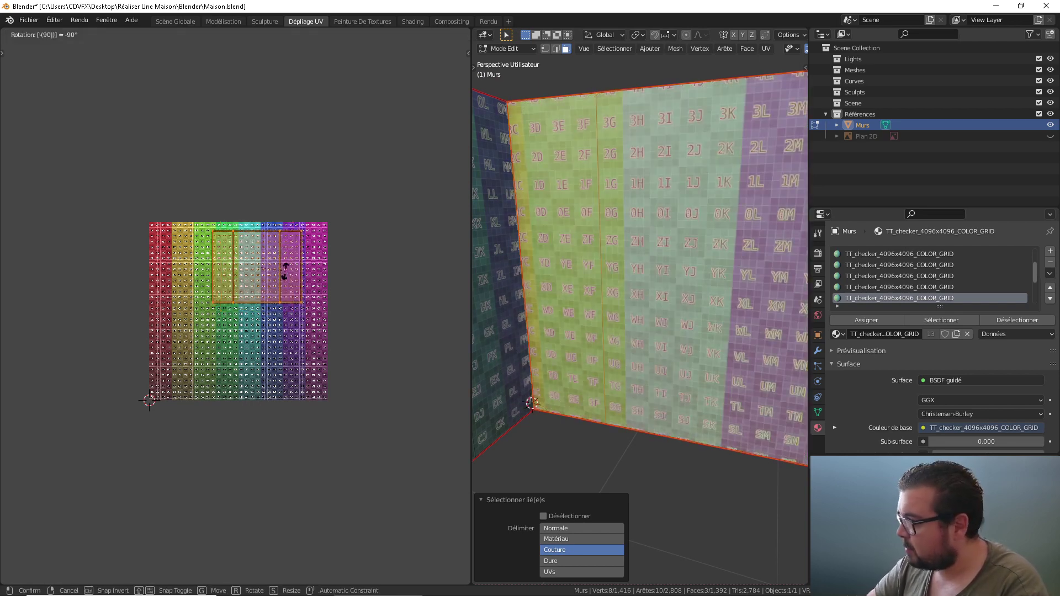
{"action": "key", "text": "Return"}
{"action": "key", "text": "g"}
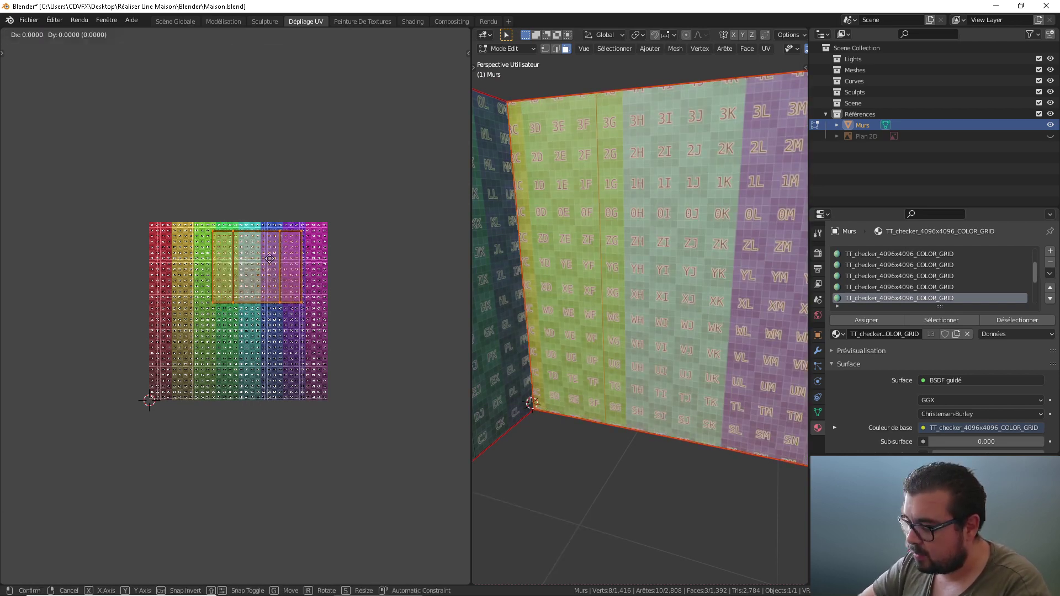
{"action": "left_click", "coordinate": [268, 153]}
Select only the remaining upside-down wall's linked faces, rotate their UV island by 180°, rectify it and move it above the checker image
{"action": "key", "text": "alt+a"}
{"action": "middle_click_drag", "start_coordinate": [558, 238], "coordinate": [683, 235]}
{"action": "key", "text": "a"}
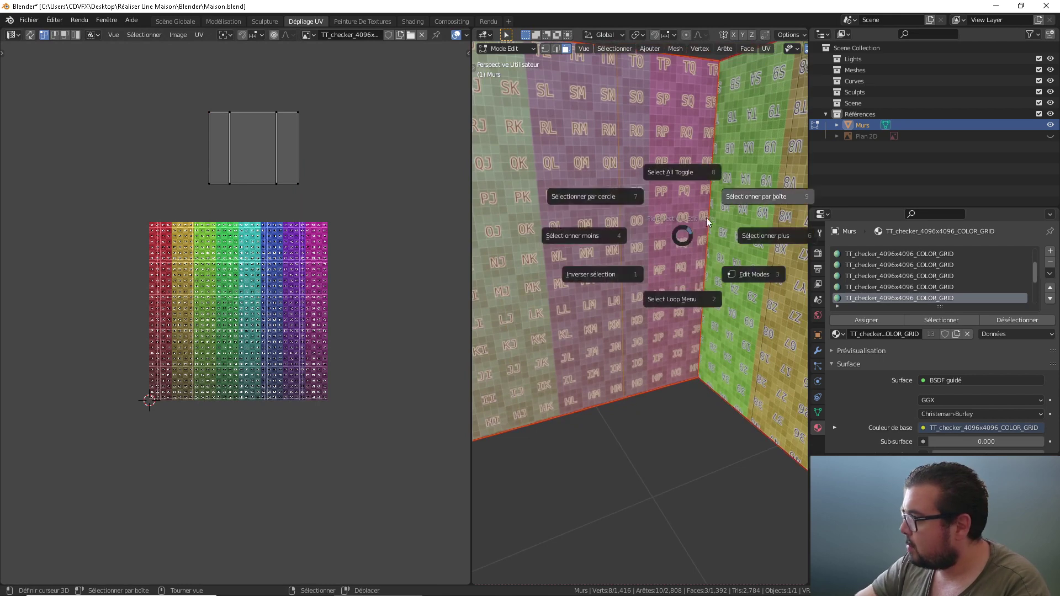
{"action": "left_click", "coordinate": [704, 191]}
{"action": "middle_click_drag", "start_coordinate": [704, 191], "coordinate": [694, 240]}
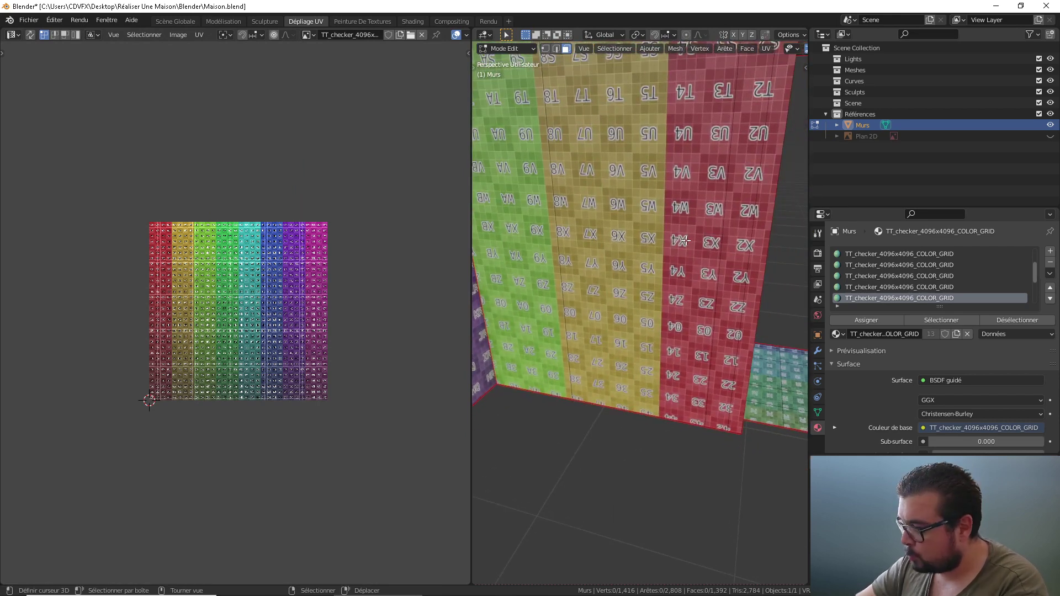
{"action": "type", "text": "lr90"}
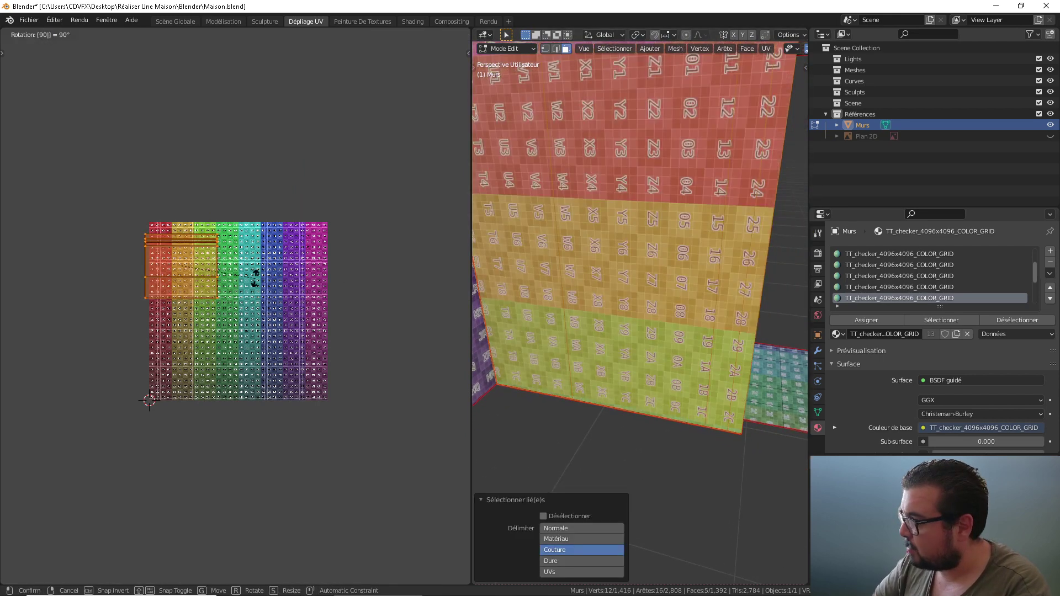
{"action": "key", "text": "BackSpace"}
{"action": "key", "text": "BackSpace"}
{"action": "type", "text": "180"}
{"action": "key", "text": "Return"}
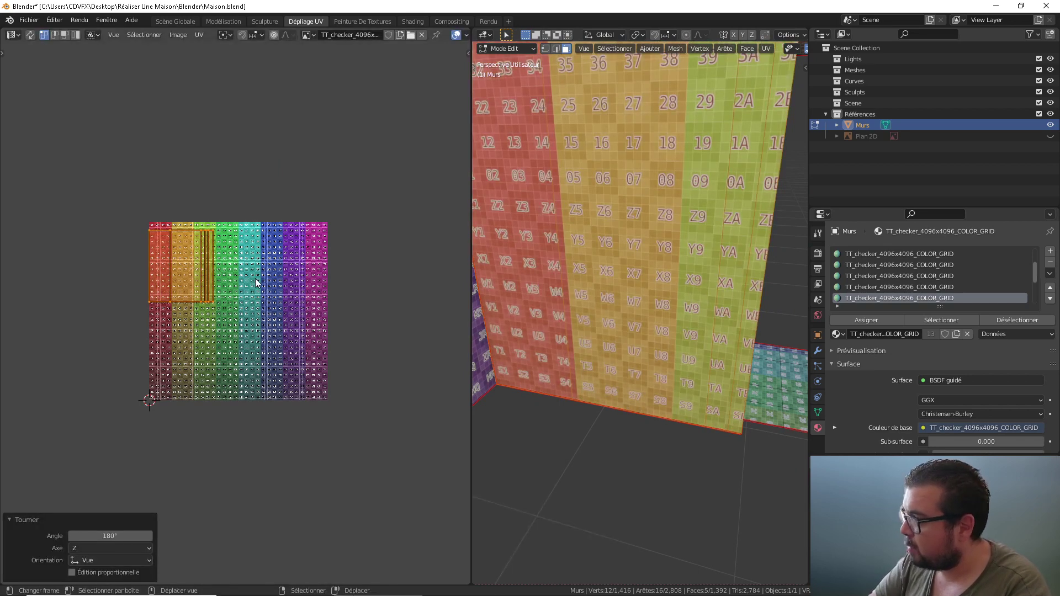
{"action": "key", "text": "q"}
{"action": "left_click", "coordinate": [256, 279]}
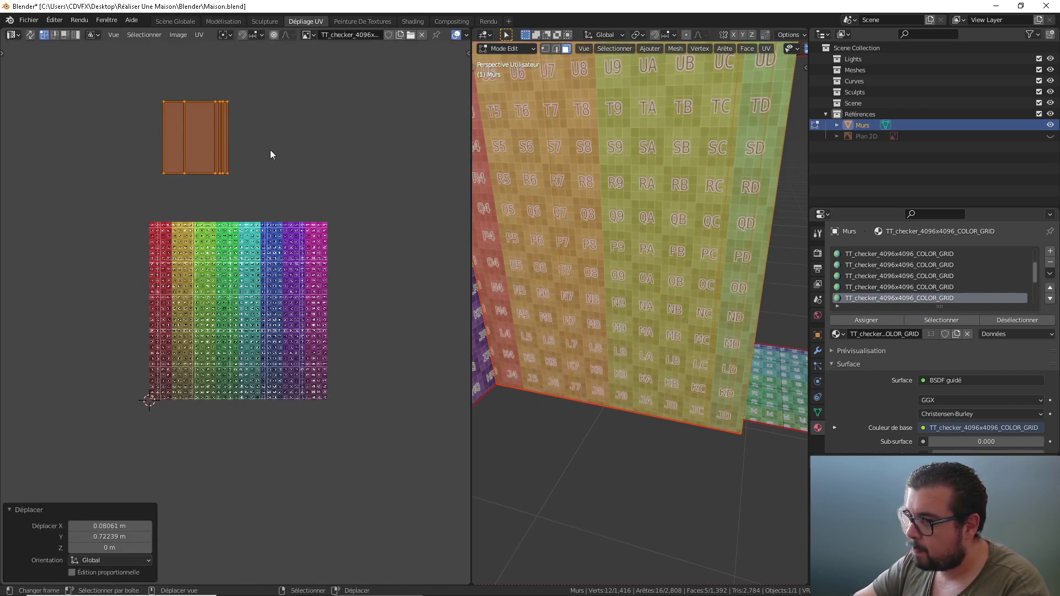
Select all faces assigned to the active wall material slot and pack their reoriented UV islands
{"action": "left_click", "coordinate": [958, 323]}
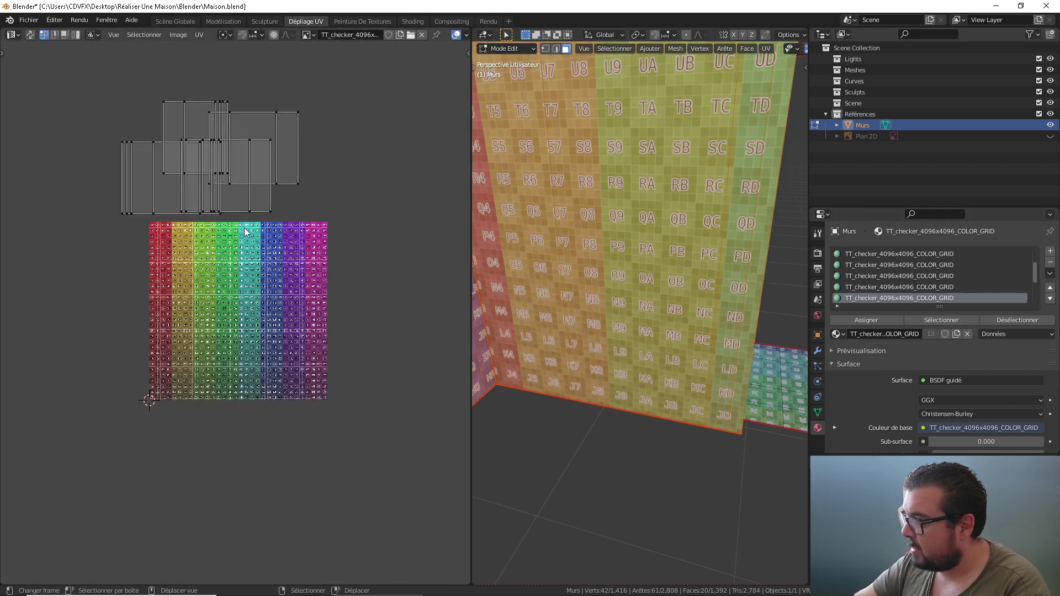
{"action": "key", "text": "a"}
{"action": "key", "text": "ctrl+p"}
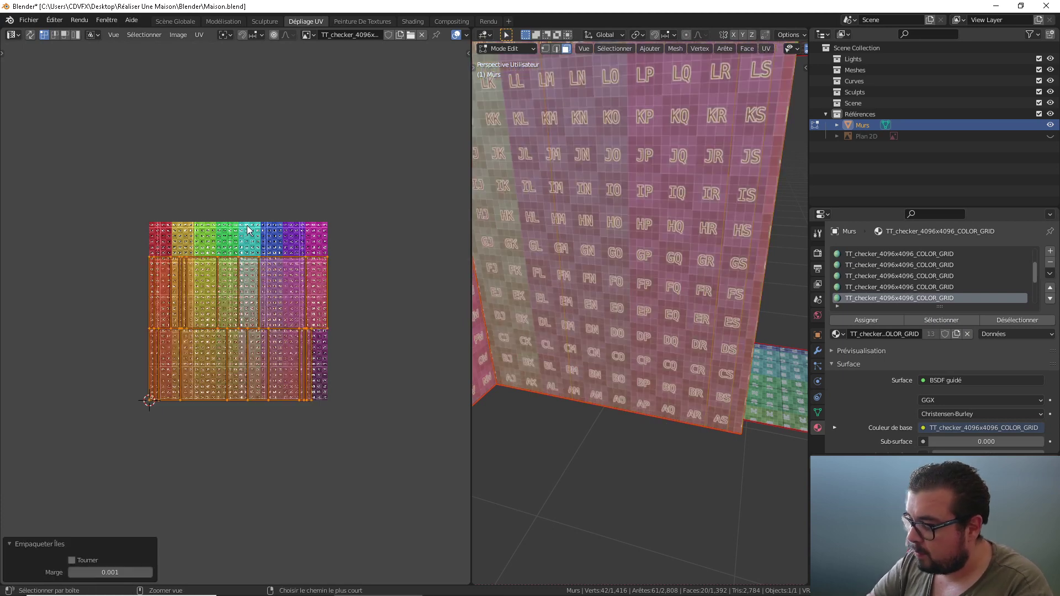
{"action": "middle_click_drag", "start_coordinate": [644, 357], "coordinate": [714, 349]}
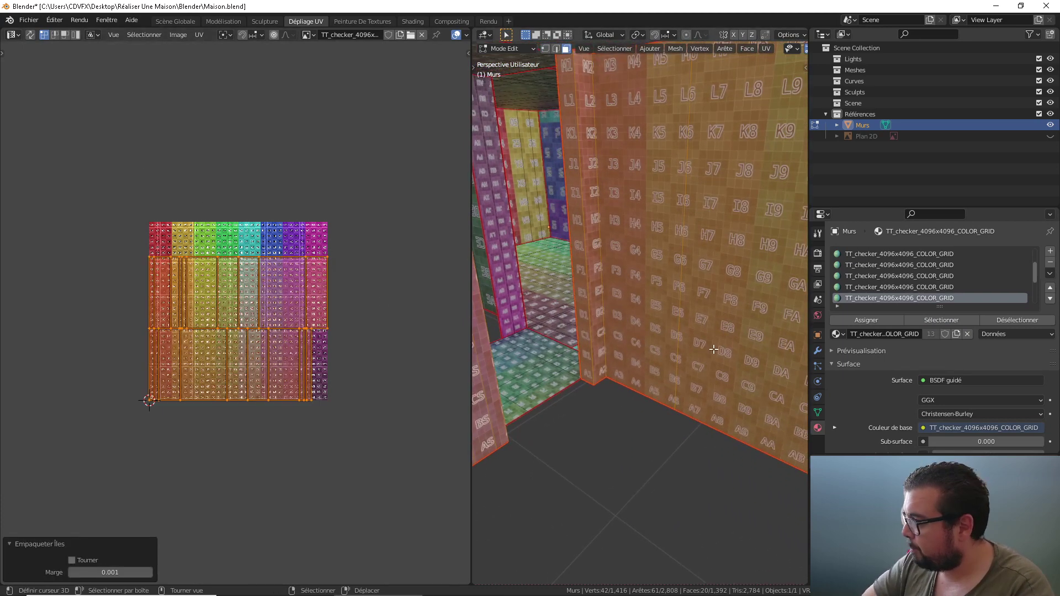
Hide the packed walls and select all faces assigned to the next material slot, framing the narrow room from inside
{"action": "key", "text": "h"}
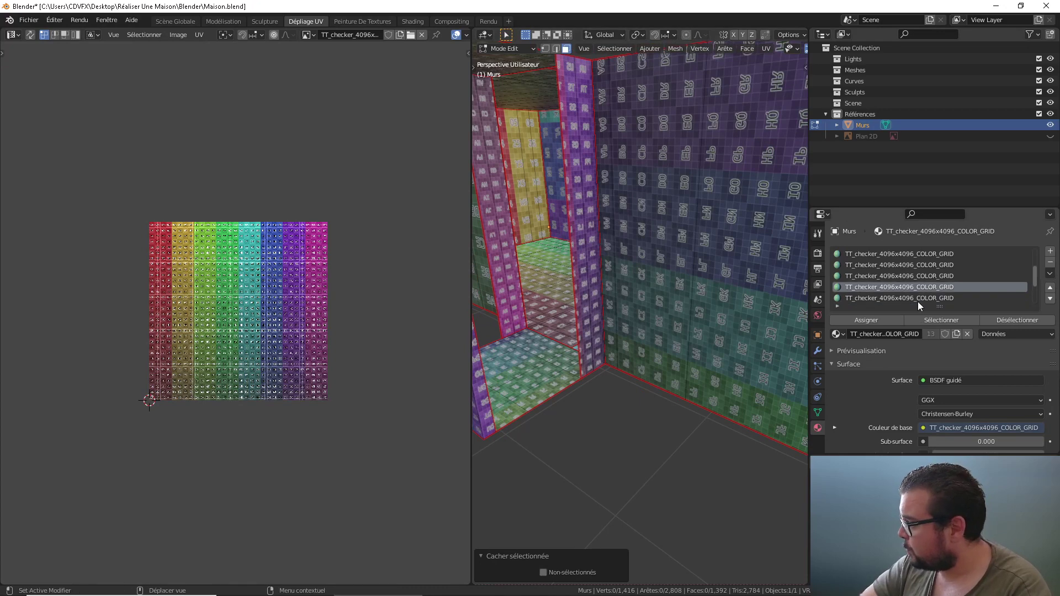
{"action": "left_click", "coordinate": [934, 320]}
{"action": "middle_click_drag", "start_coordinate": [663, 323], "coordinate": [666, 423]}
{"action": "scroll", "coordinate": [666, 424], "scroll_direction": "down", "scroll_amount": 4}
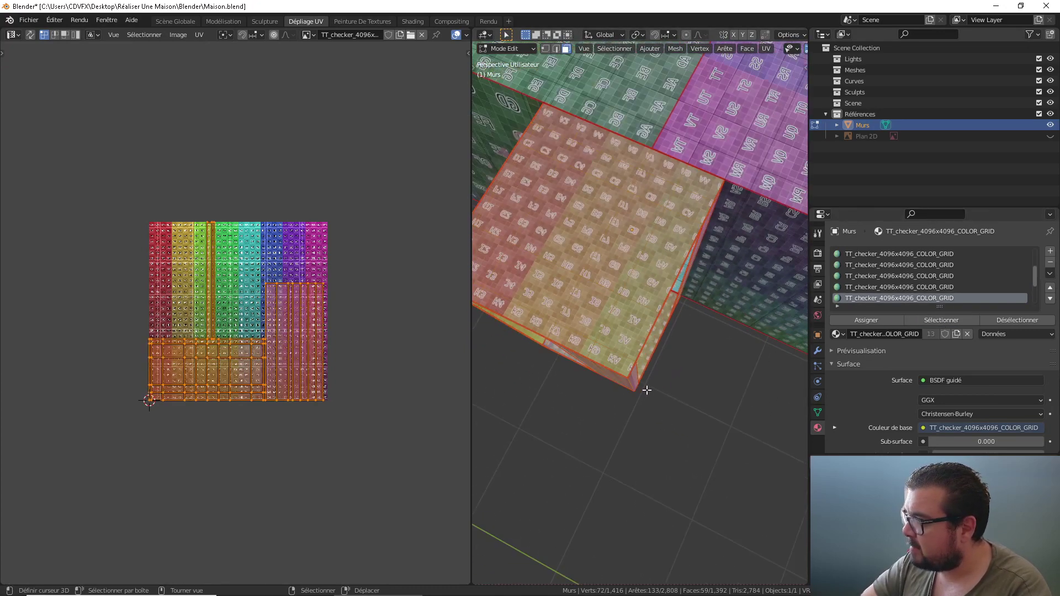
{"action": "middle_click_drag", "start_coordinate": [643, 386], "coordinate": [563, 358]}
{"action": "scroll", "coordinate": [615, 384], "scroll_direction": "up", "scroll_amount": 2}
{"action": "middle_click_drag", "start_coordinate": [614, 383], "coordinate": [679, 342]}
{"action": "scroll", "coordinate": [620, 300], "scroll_direction": "up", "scroll_amount": 1}
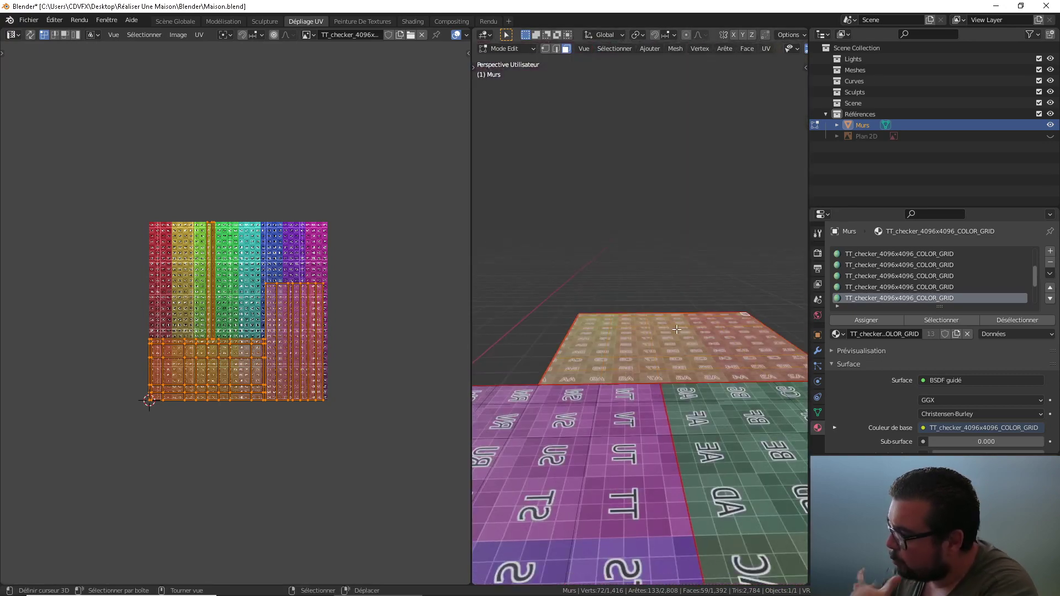
{"action": "middle_click_drag", "start_coordinate": [687, 383], "coordinate": [638, 192]}
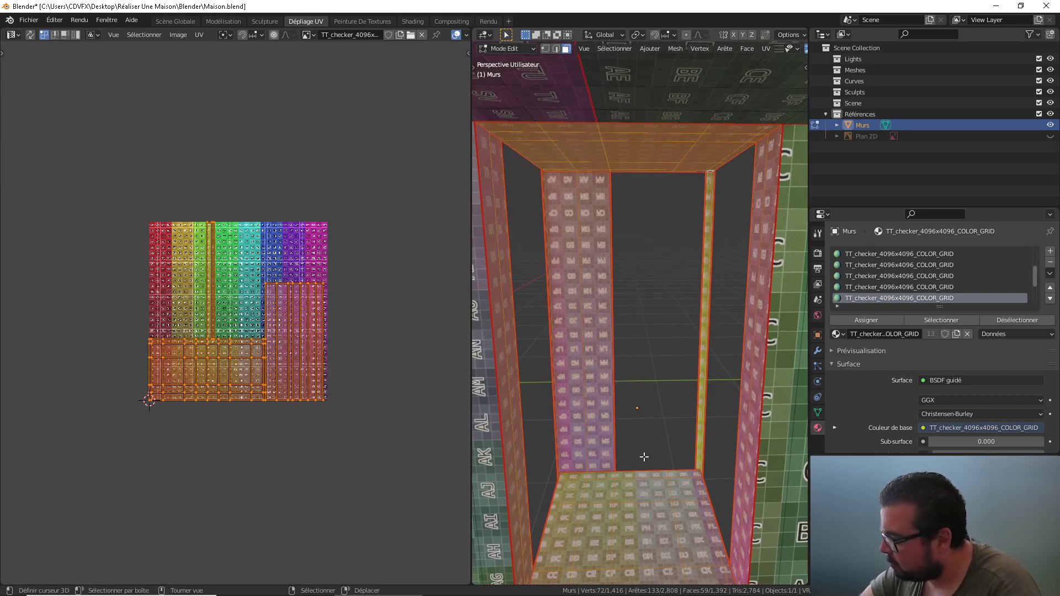
{"action": "scroll", "coordinate": [641, 372], "scroll_direction": "up", "scroll_amount": 2}
{"action": "scroll", "coordinate": [660, 402], "scroll_direction": "up", "scroll_amount": 3}
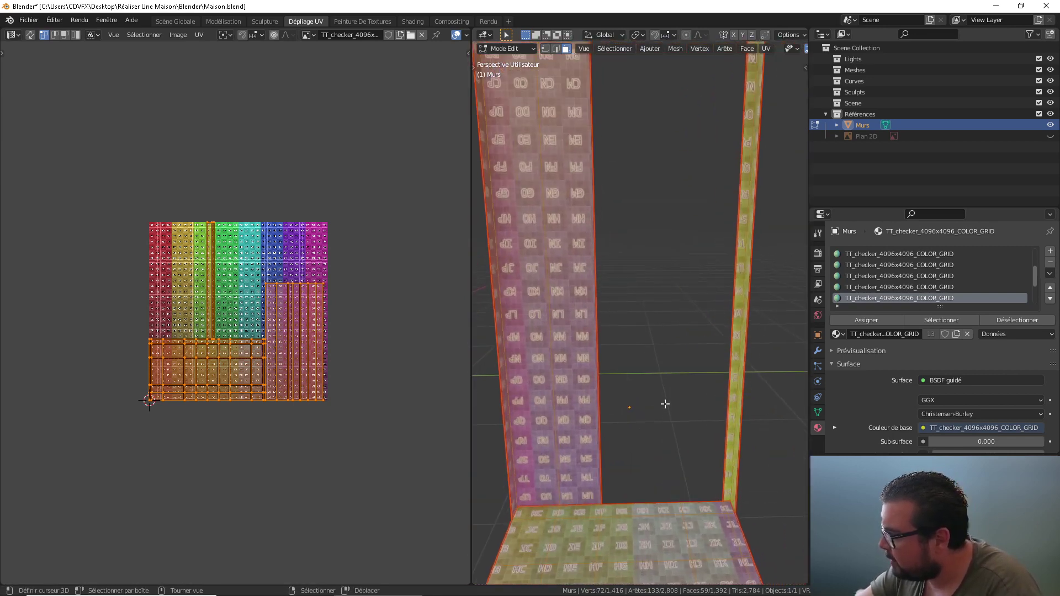
{"action": "key", "text": "grave"}
Select only the wide wall section's linked faces beside the opening, rotate their UV island by 180° and move it above the checker image
{"action": "key", "text": "alt+a"}
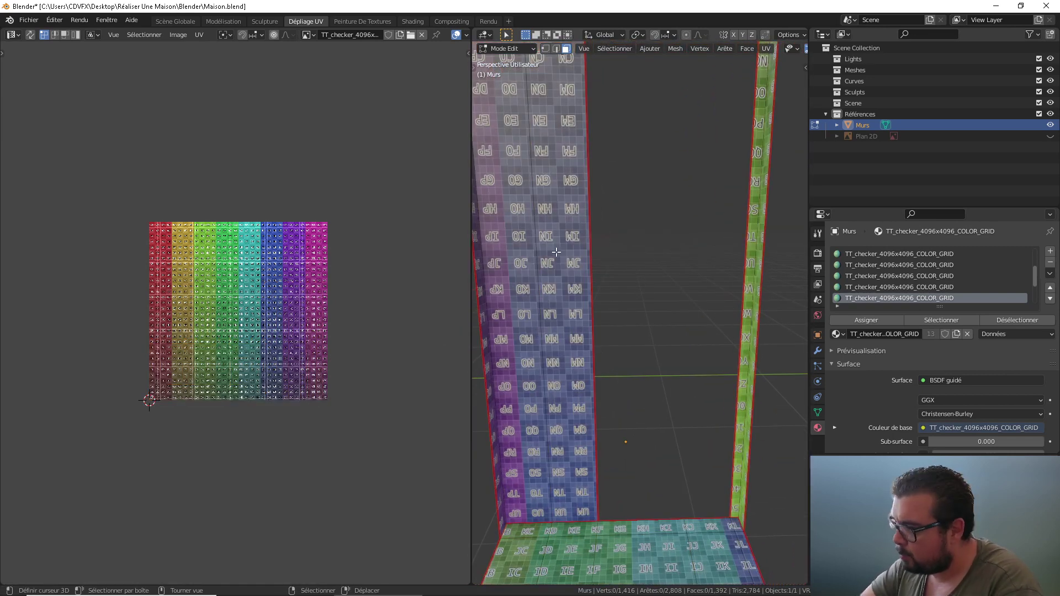
{"action": "key", "text": "l"}
{"action": "type", "text": "r"}
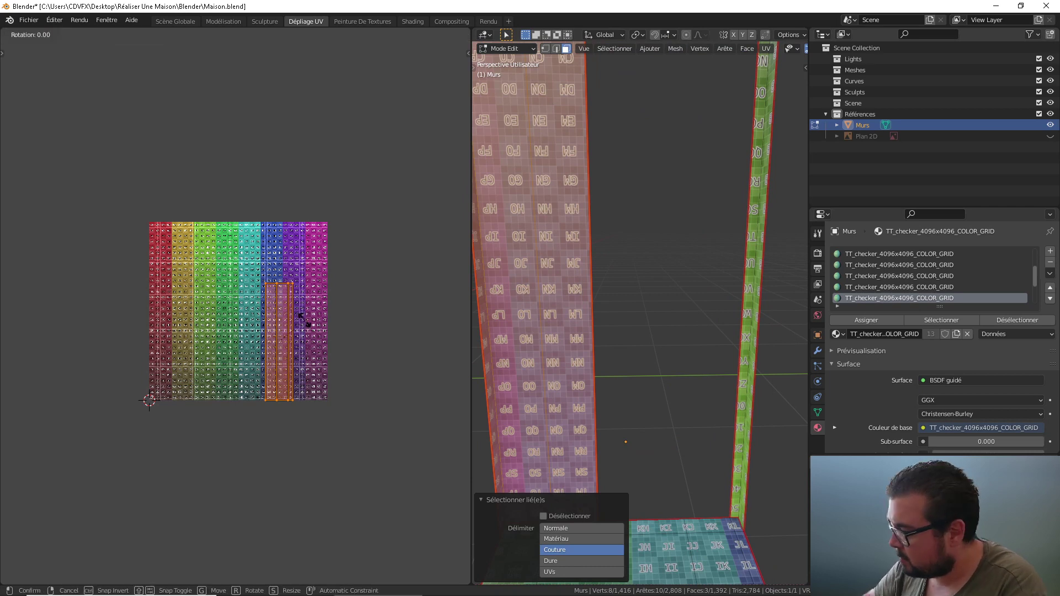
{"action": "type", "text": "180"}
{"action": "key", "text": "Return"}
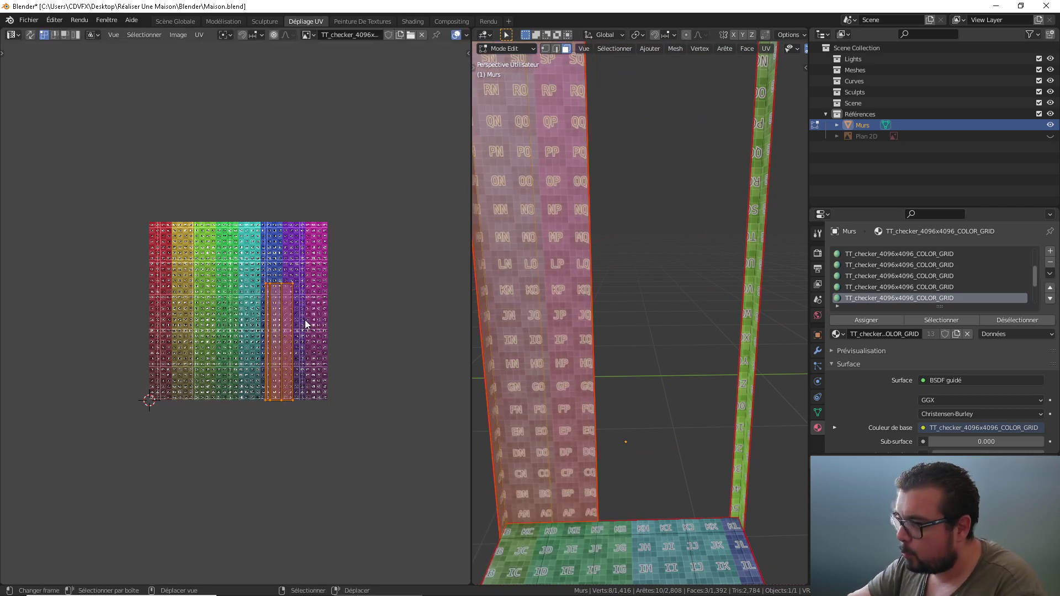
{"action": "key", "text": "g"}
{"action": "left_click", "coordinate": [303, 83]}
{"action": "left_click", "coordinate": [407, 199]}
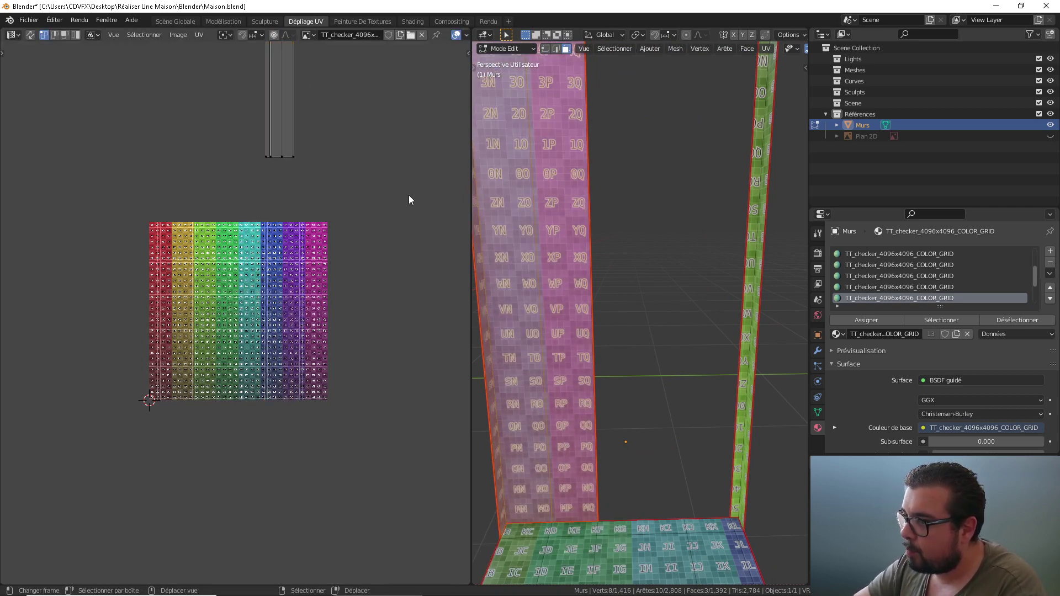
Select the linked faces of the thin wall strip across the opening, rotate its UV island by 180°, rectify it and move it above the checker image
{"action": "type", "text": "l"}
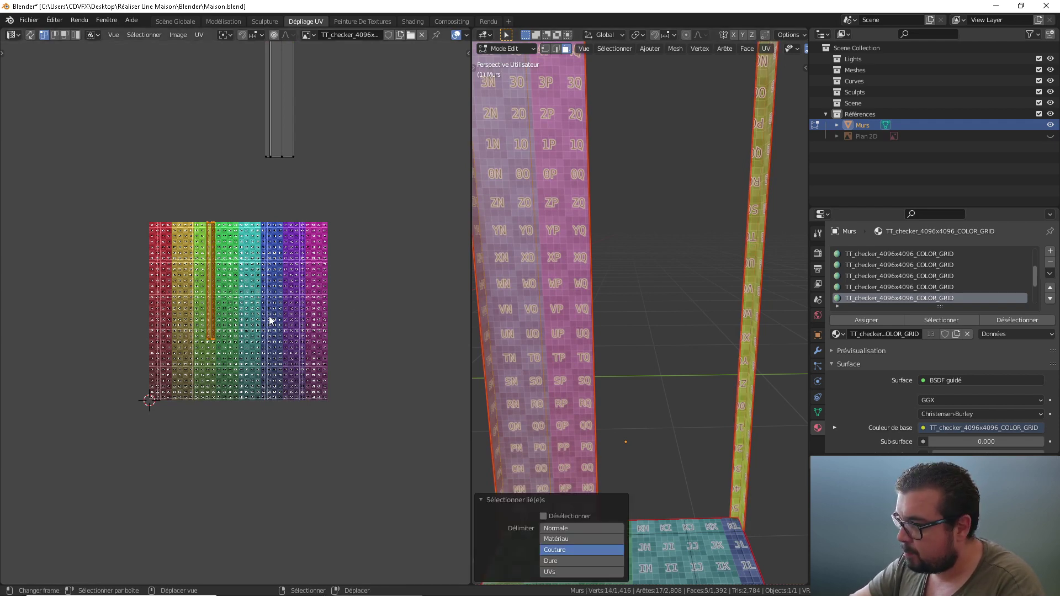
{"action": "type", "text": "r180"}
{"action": "key", "text": "Return"}
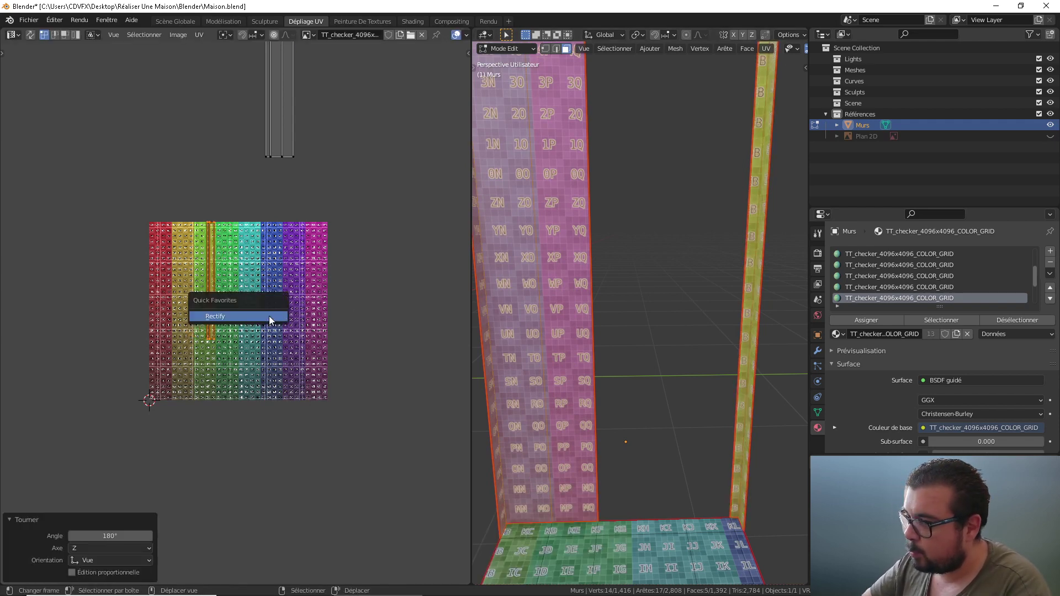
{"action": "key", "text": "g"}
{"action": "left_click", "coordinate": [223, 148]}
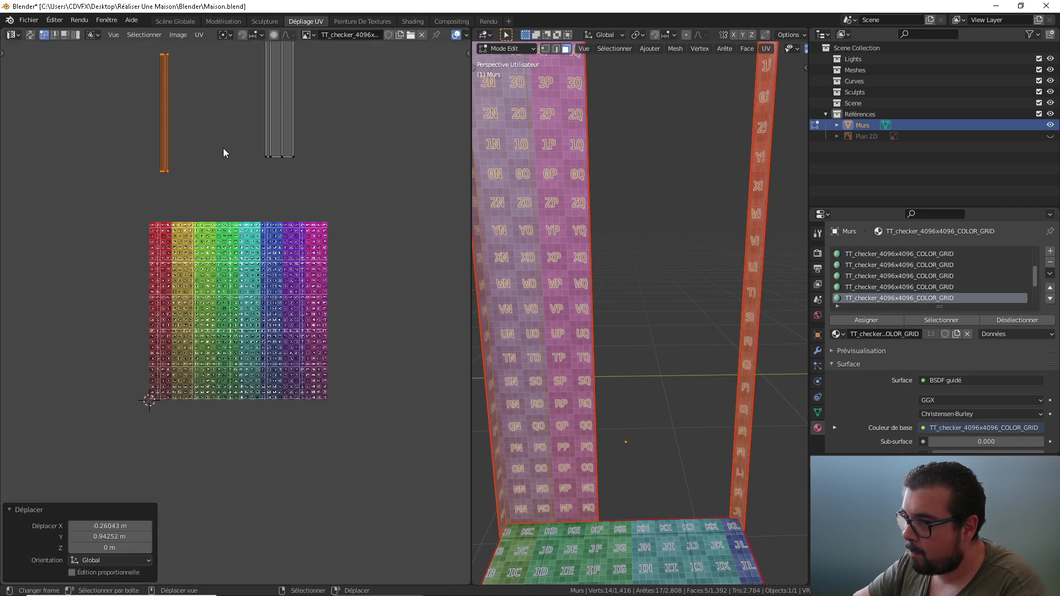
{"action": "left_click", "coordinate": [317, 269]}
Select the thin corner wall strip's linked faces and rectify its UV island above the checker image
{"action": "middle_click_drag", "start_coordinate": [690, 266], "coordinate": [599, 312]}
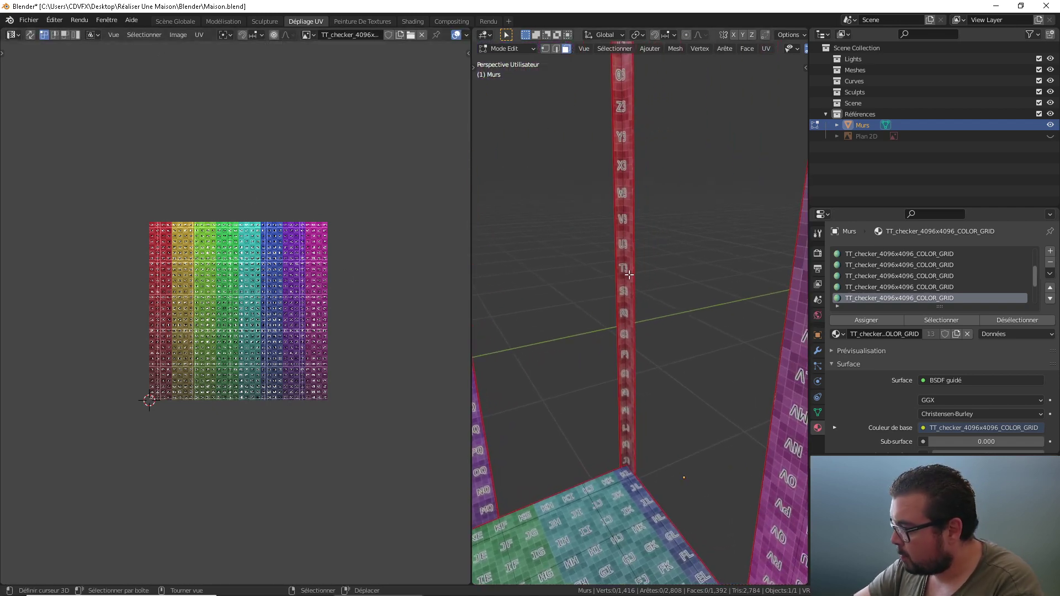
{"action": "key", "text": "l"}
{"action": "key", "text": "l"}
{"action": "key", "text": "q"}
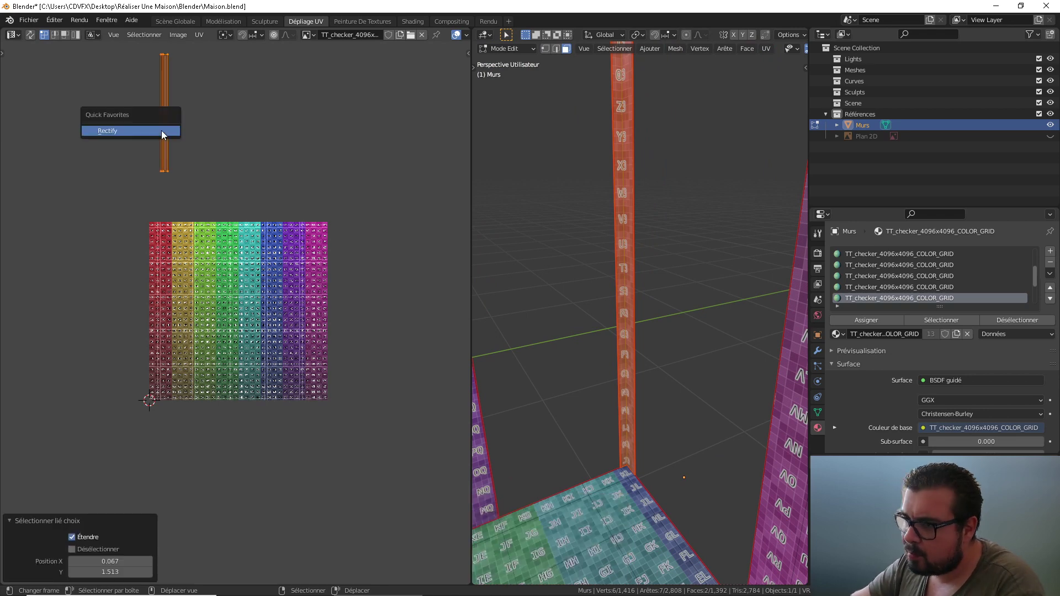
{"action": "left_click", "coordinate": [162, 131]}
{"action": "key", "text": "alt+a"}
Select the linked faces of the upside-down wall section beside the doorway, rotate their UV island by 180°, rectify it and move it beside the checker image
{"action": "middle_click_drag", "start_coordinate": [578, 216], "coordinate": [681, 261]}
{"action": "type", "text": "l"}
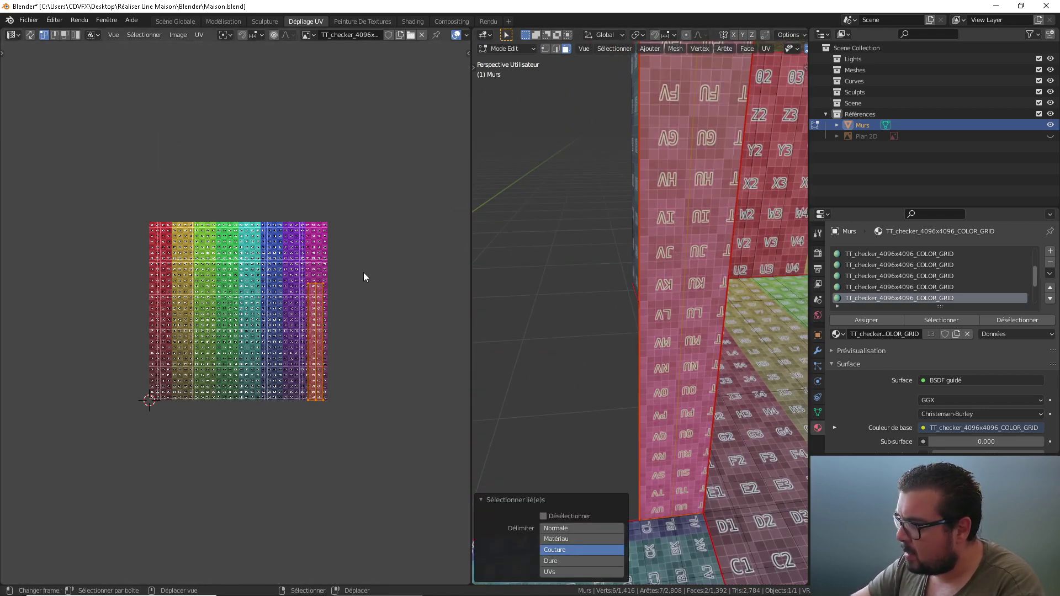
{"action": "type", "text": "r18"}
{"action": "key", "text": "Return"}
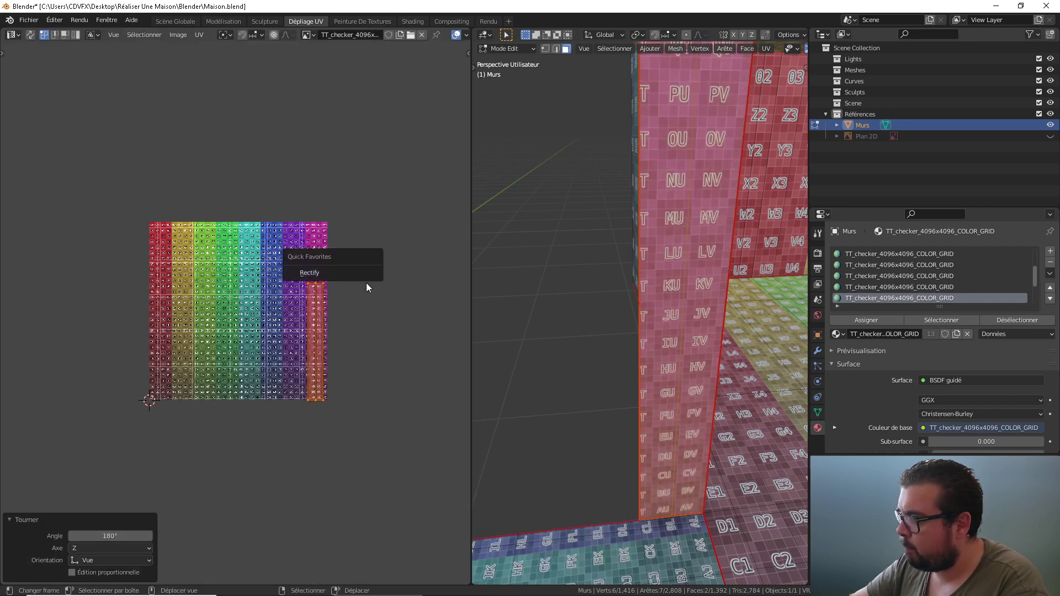
{"action": "key", "text": "g"}
{"action": "left_click", "coordinate": [408, 217]}
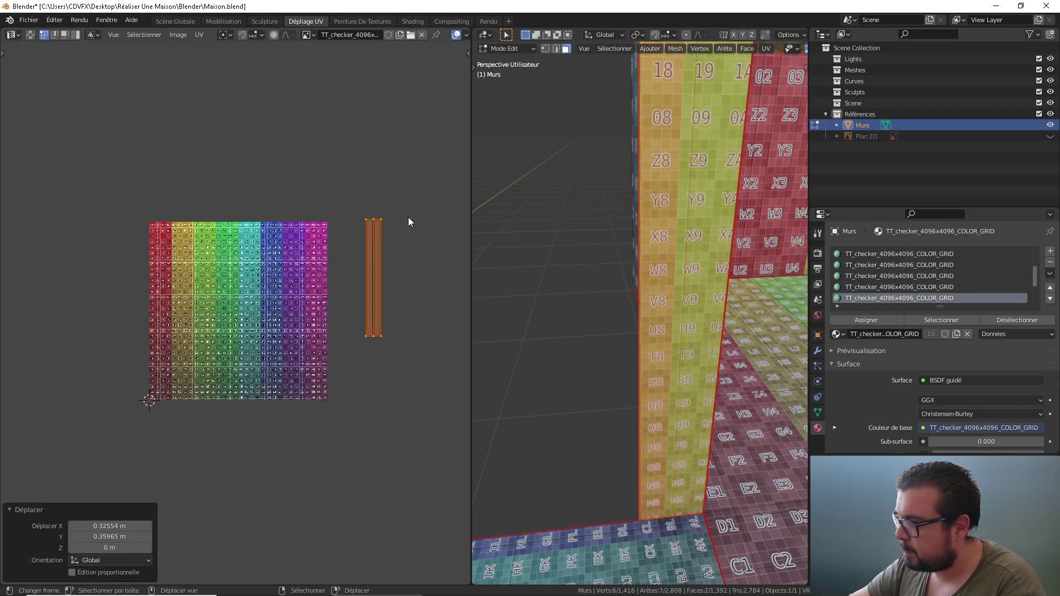
Select only the linked faces of the remaining upright wall section at the floor junction and rectify their UV island
{"action": "key", "text": "alt+a"}
{"action": "key", "text": "a"}
{"action": "left_click", "coordinate": [622, 216]}
{"action": "middle_click_drag", "start_coordinate": [623, 216], "coordinate": [737, 260]}
{"action": "key", "text": "l"}
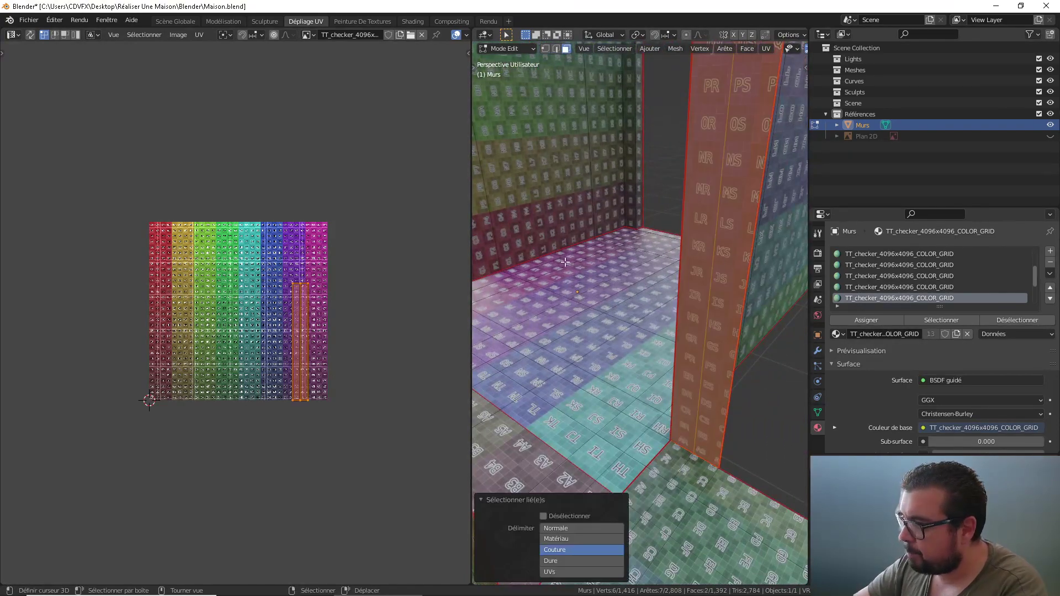
{"action": "key", "text": "q"}
{"action": "left_click", "coordinate": [311, 267]}
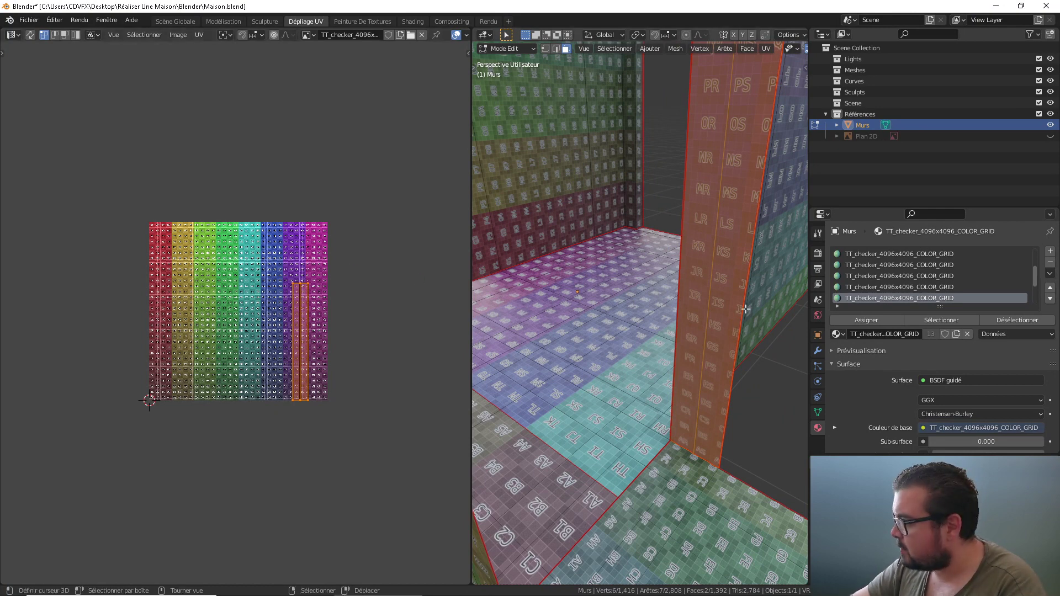
Select all faces assigned to the active wall material slot and pack their UV islands
{"action": "left_click", "coordinate": [954, 323]}
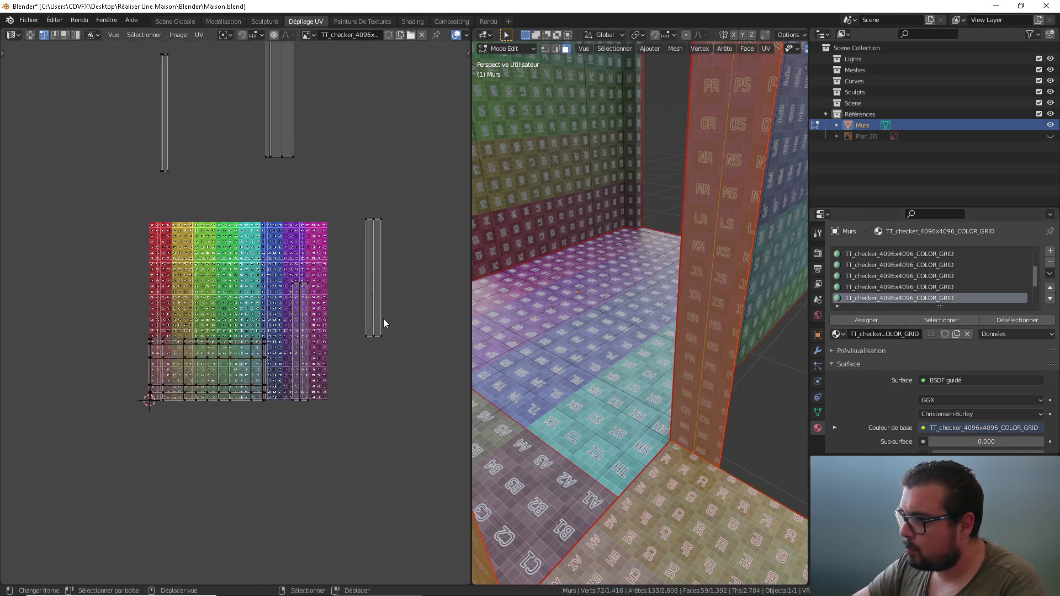
{"action": "key", "text": "ctrl+p"}
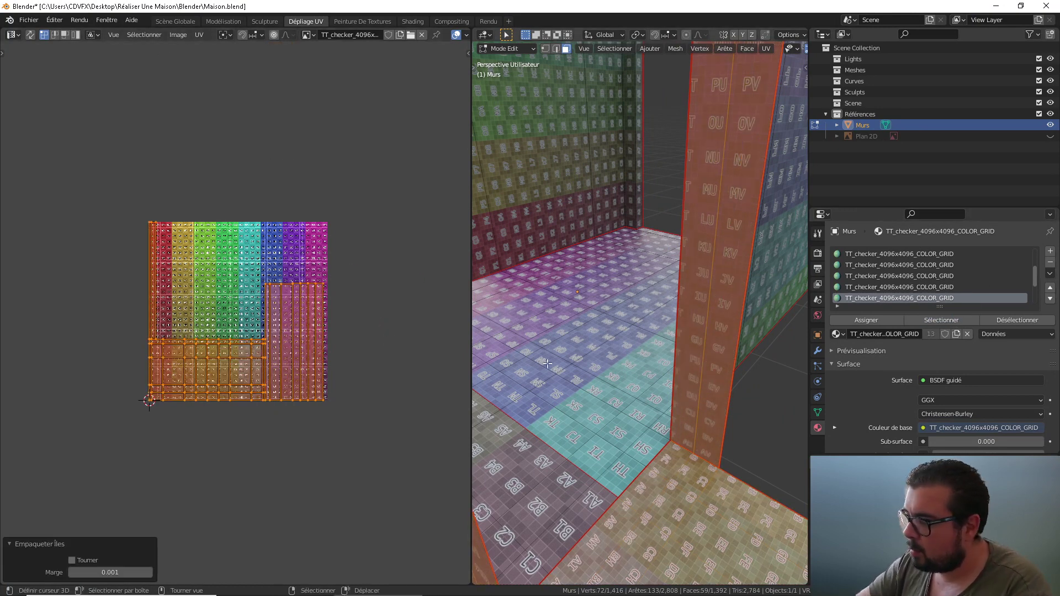
{"action": "middle_click_drag", "start_coordinate": [675, 360], "coordinate": [697, 323]}
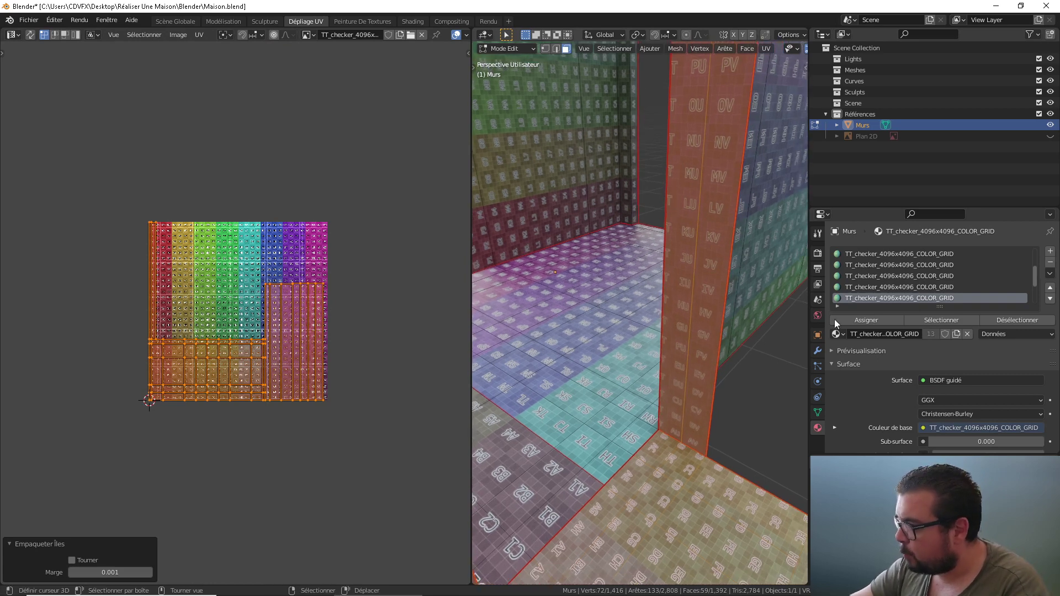
Hide the packed walls and select all faces assigned to the next material slot, framing the ceiling from inside the room
{"action": "key", "text": "h"}
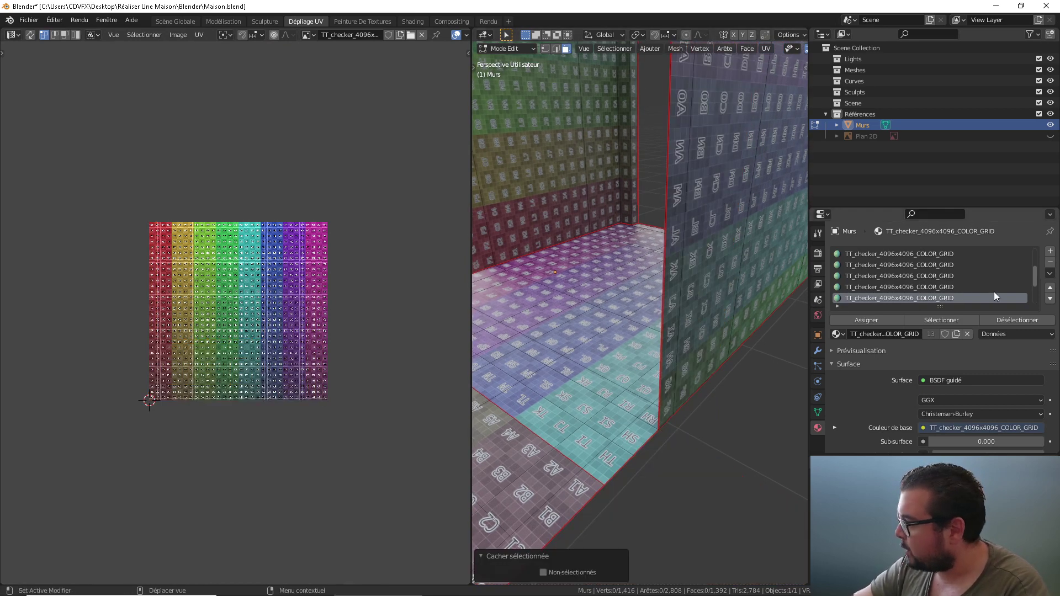
{"action": "left_click", "coordinate": [942, 320]}
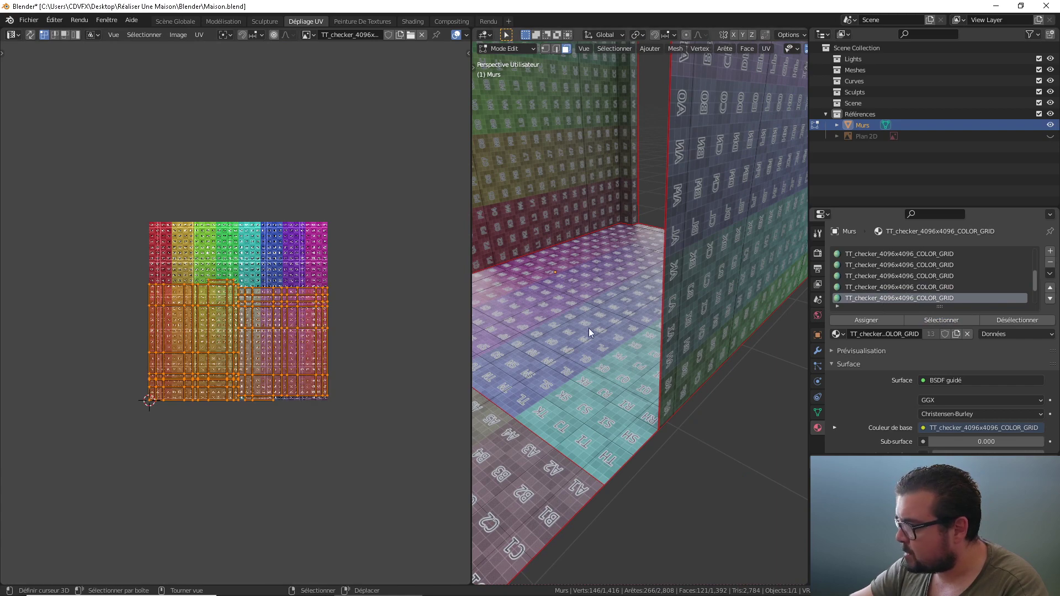
{"action": "scroll", "coordinate": [543, 323], "scroll_direction": "up", "scroll_amount": 5}
{"action": "middle_click_drag", "start_coordinate": [543, 323], "coordinate": [572, 328]}
{"action": "scroll", "coordinate": [608, 320], "scroll_direction": "down", "scroll_amount": 8}
{"action": "scroll", "coordinate": [663, 315], "scroll_direction": "up", "scroll_amount": 3}
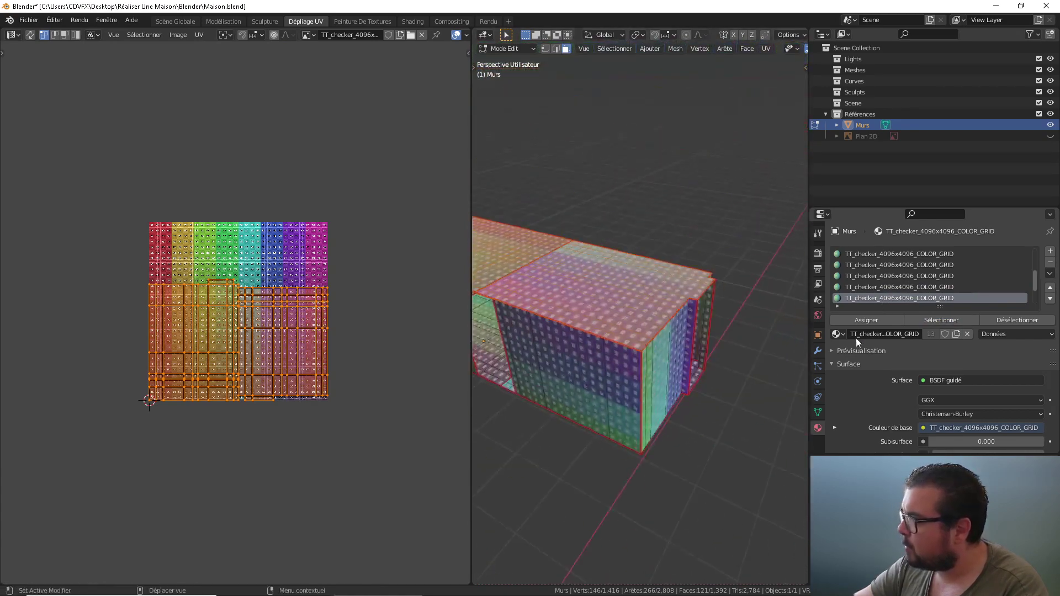
{"action": "middle_click_drag", "start_coordinate": [635, 342], "coordinate": [575, 422]}
{"action": "scroll", "coordinate": [645, 350], "scroll_direction": "up", "scroll_amount": 5}
{"action": "scroll", "coordinate": [607, 430], "scroll_direction": "up", "scroll_amount": 4}
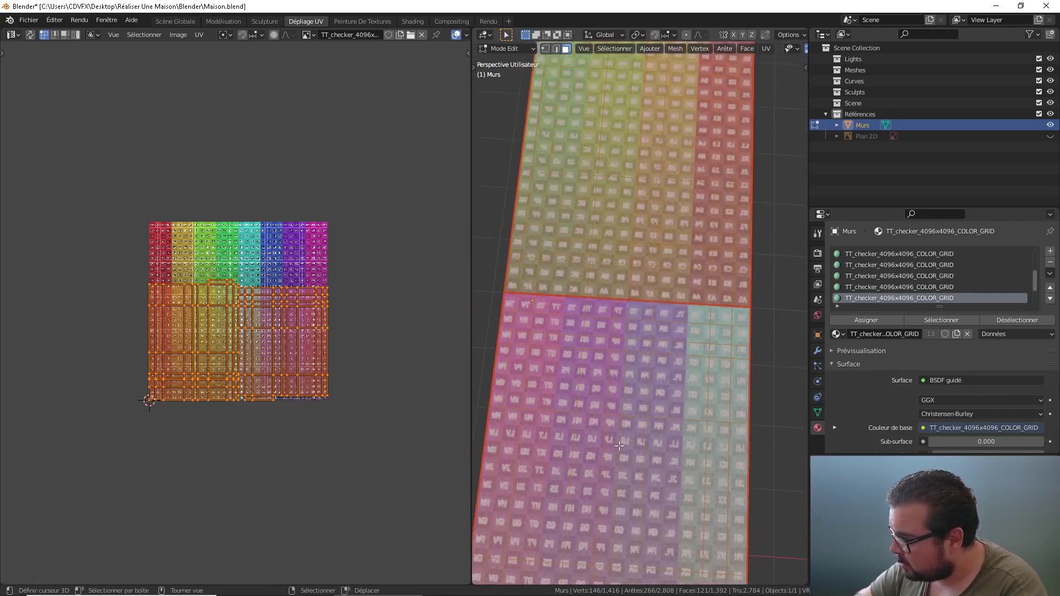
{"action": "middle_click_drag", "start_coordinate": [646, 380], "coordinate": [652, 251]}
{"action": "scroll", "coordinate": [652, 246], "scroll_direction": "up", "scroll_amount": 2}
{"action": "scroll", "coordinate": [652, 246], "scroll_direction": "up", "scroll_amount": 4}
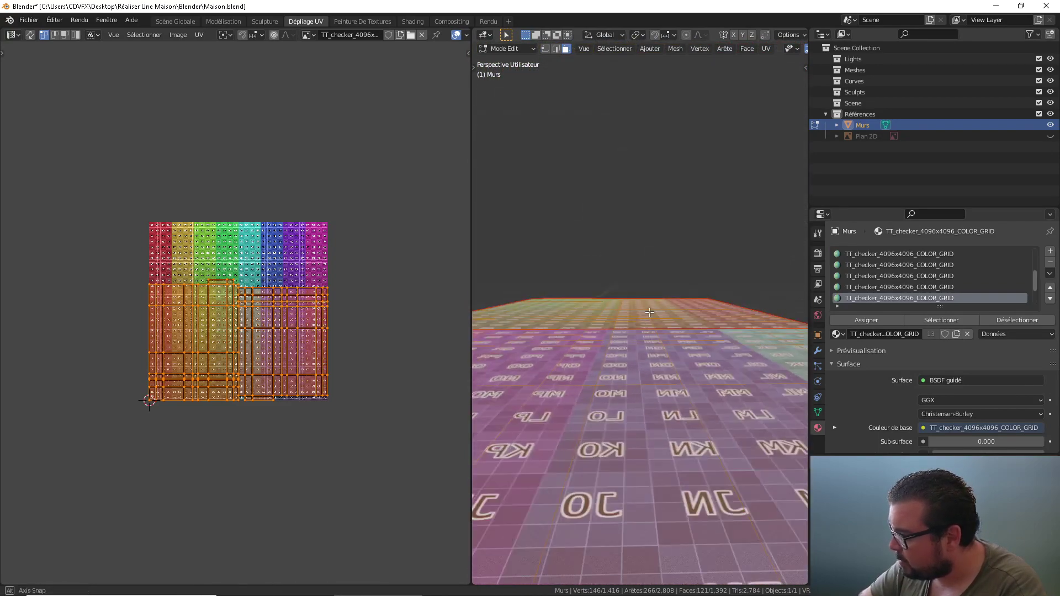
{"action": "middle_click_drag", "start_coordinate": [637, 469], "coordinate": [624, 257]}
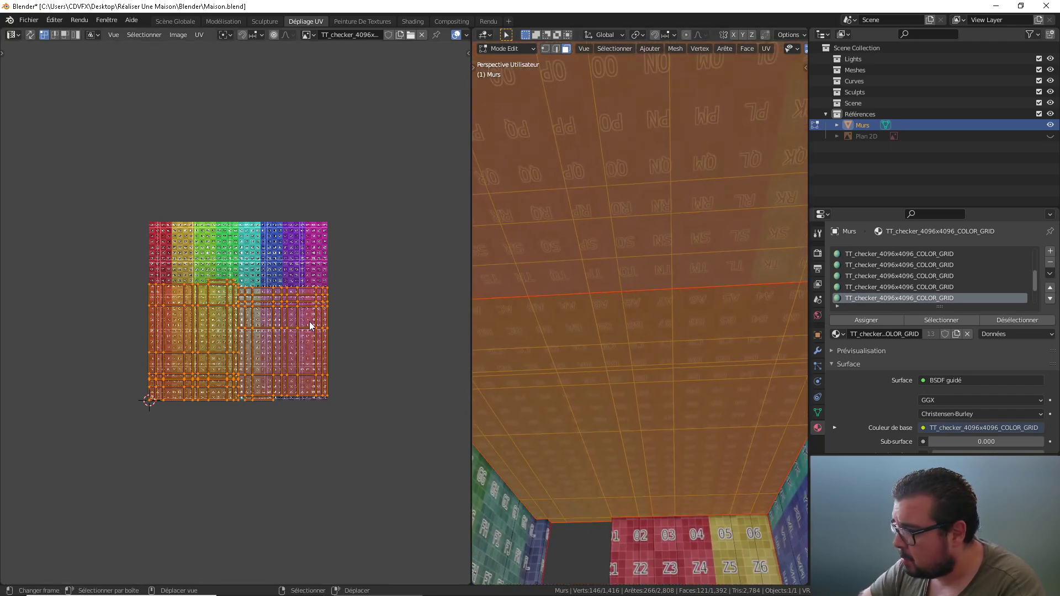
Rectify the two ceiling UV islands separately, reselect both and pack them
{"action": "key", "text": "ctrl+z"}
{"action": "key", "text": "ctrl+shift+z"}
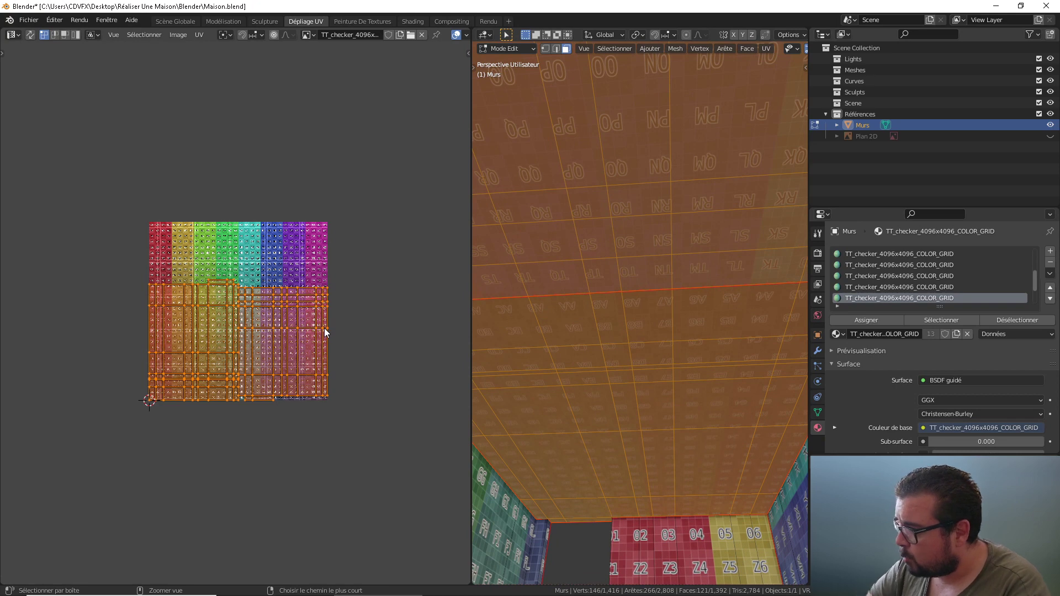
{"action": "key", "text": "ctrl+p"}
{"action": "key", "text": "alt+a"}
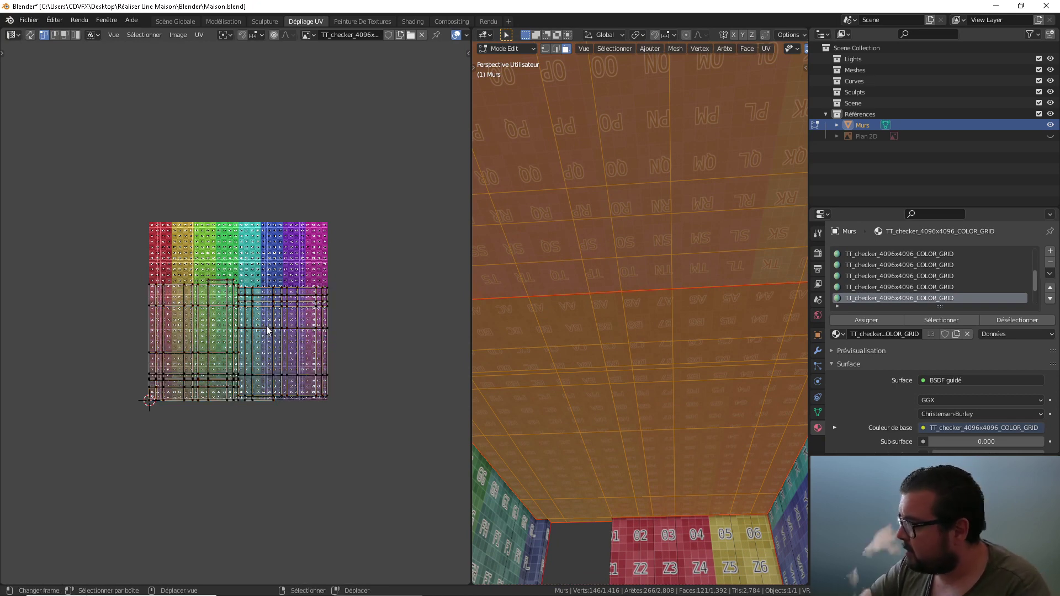
{"action": "key", "text": "l"}
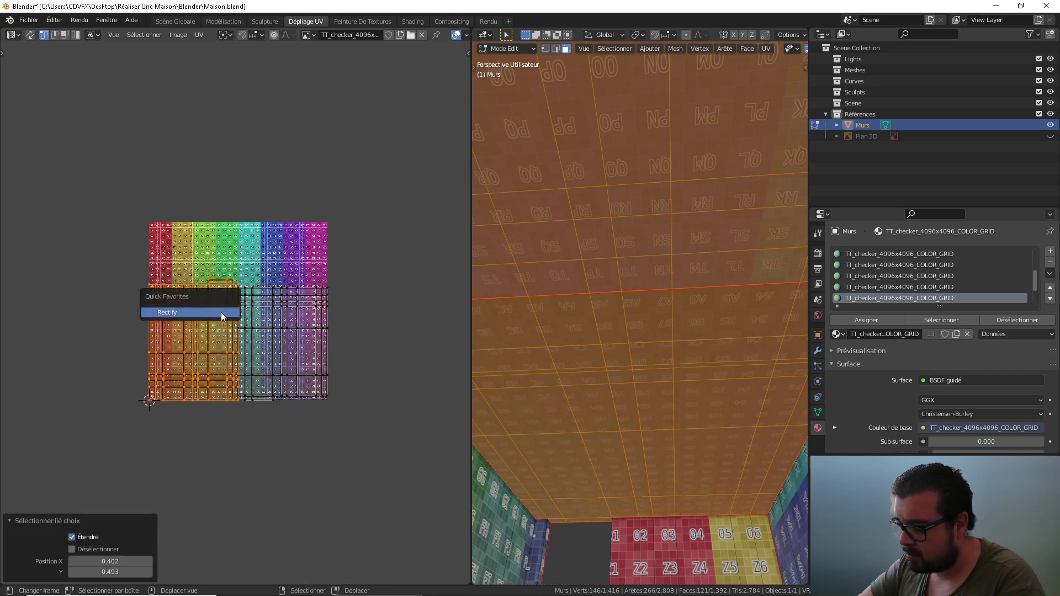
{"action": "key", "text": "l"}
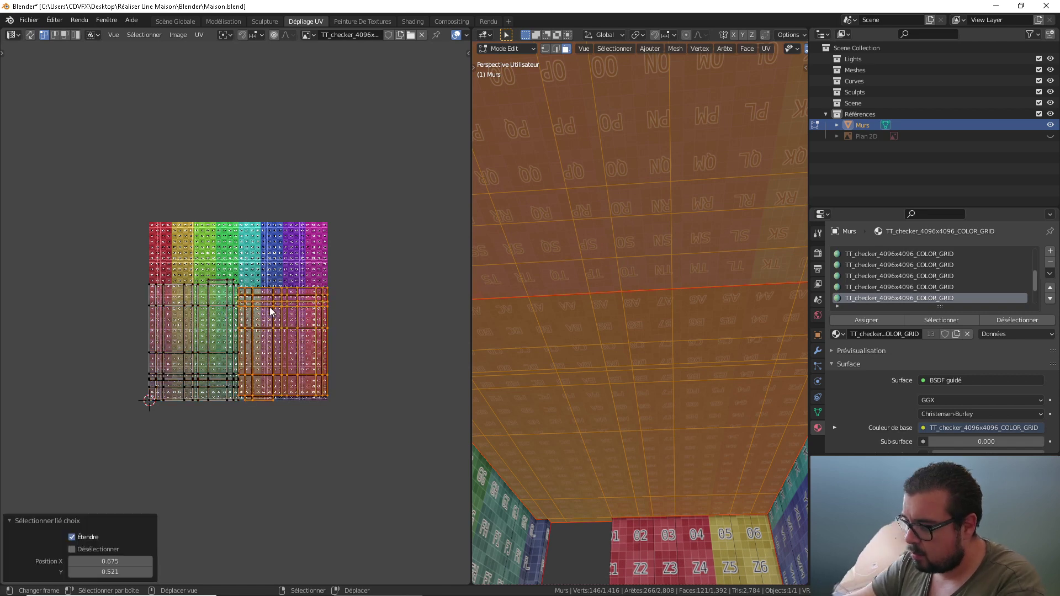
{"action": "key", "text": "alt+a"}
{"action": "key", "text": "a"}
{"action": "key", "text": "ctrl+p"}
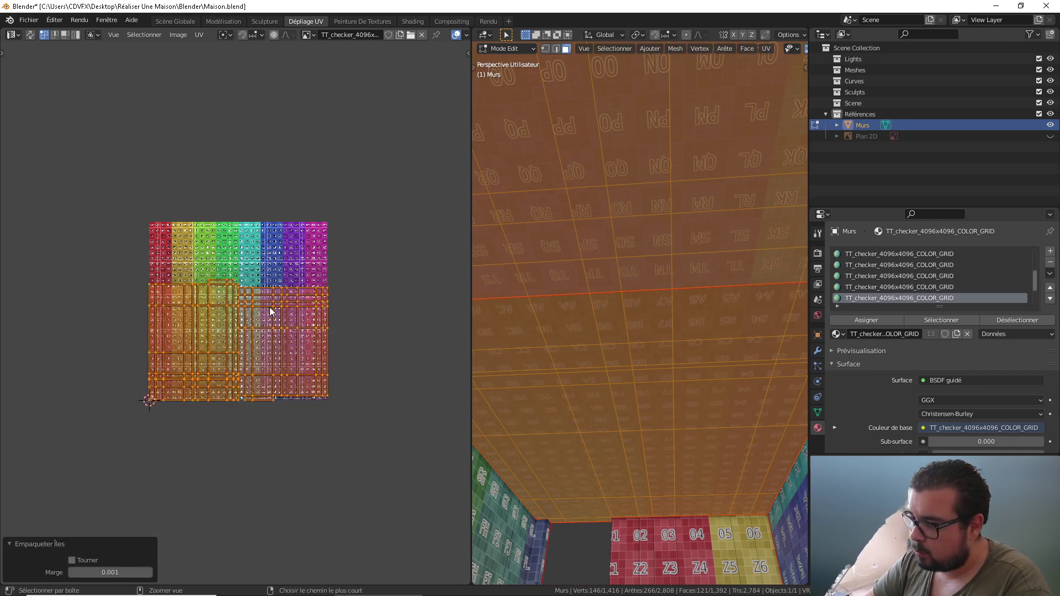
Hide the packed ceiling and select all faces assigned to the next material slot, framing the floor
{"action": "key", "text": "h"}
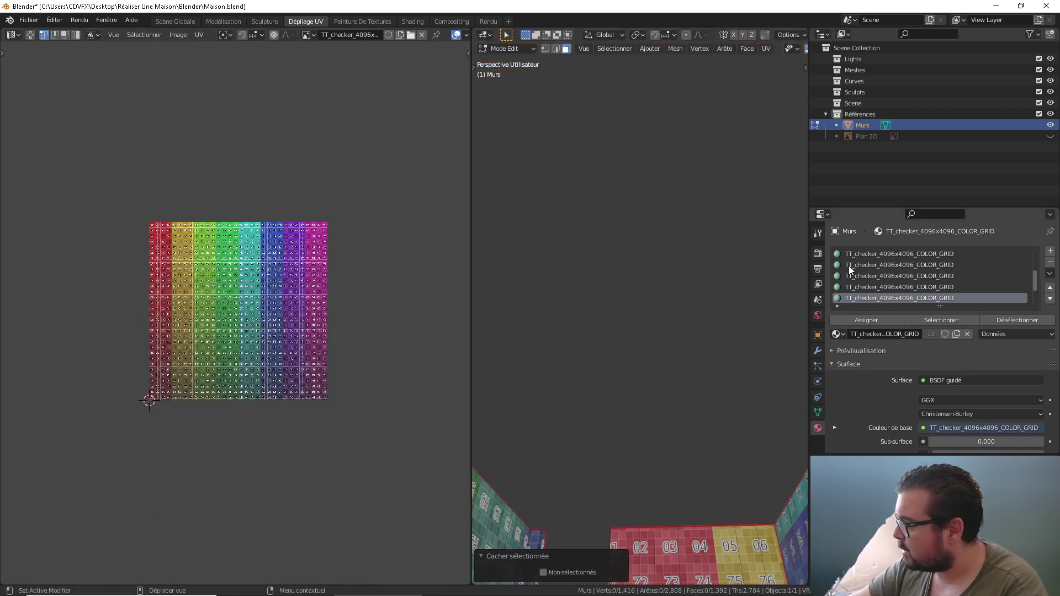
{"action": "left_click", "coordinate": [904, 289]}
{"action": "left_click", "coordinate": [905, 297]}
{"action": "left_click", "coordinate": [945, 323]}
{"action": "key", "text": "alt+h"}
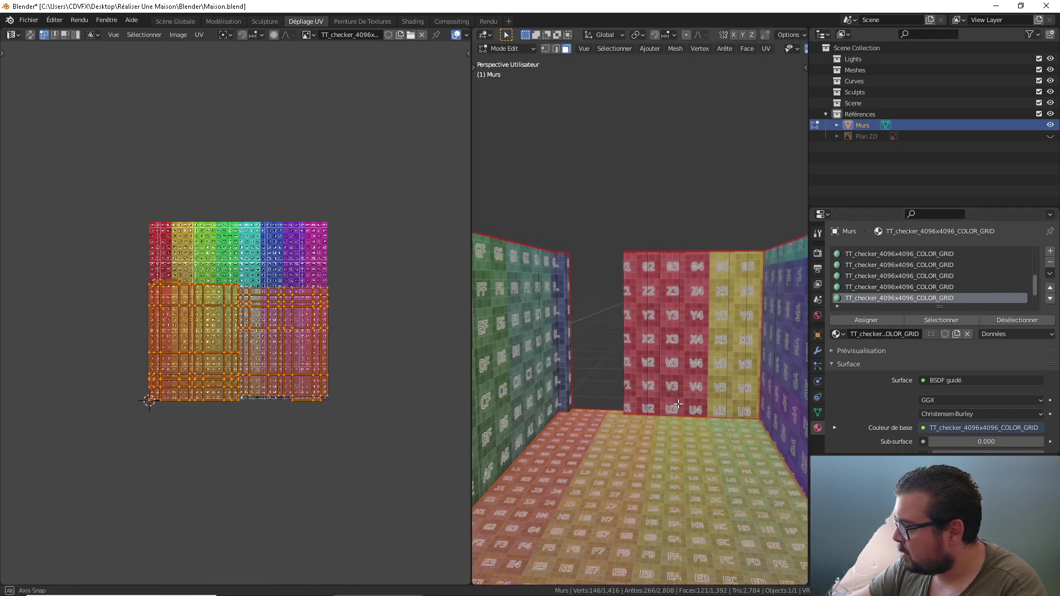
{"action": "middle_click_drag", "start_coordinate": [666, 388], "coordinate": [644, 472]}
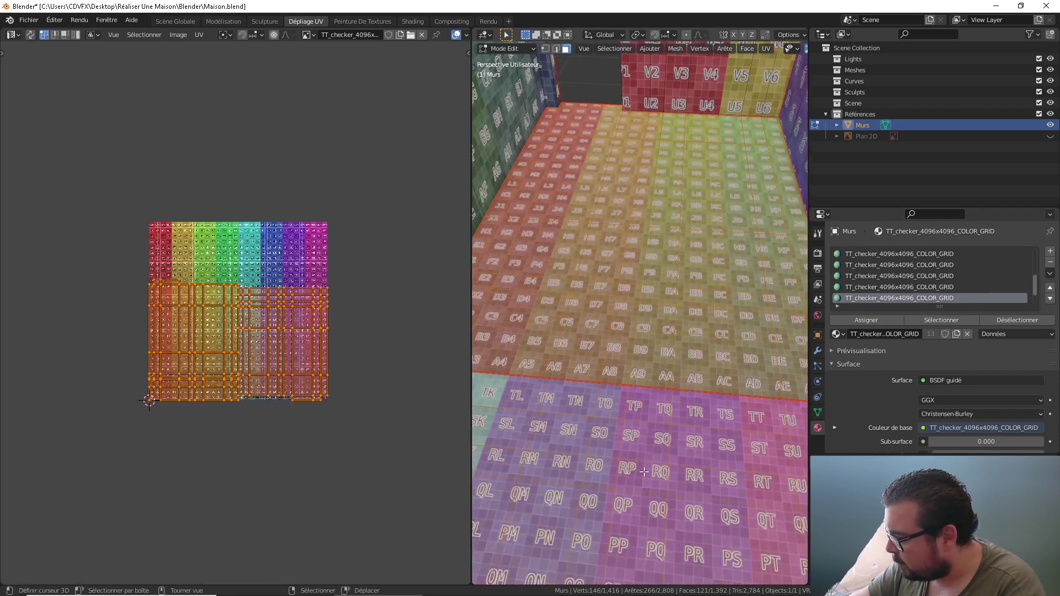
Rectify the two floor UV islands one at a time and reselect both islands
{"action": "key", "text": "alt+a"}
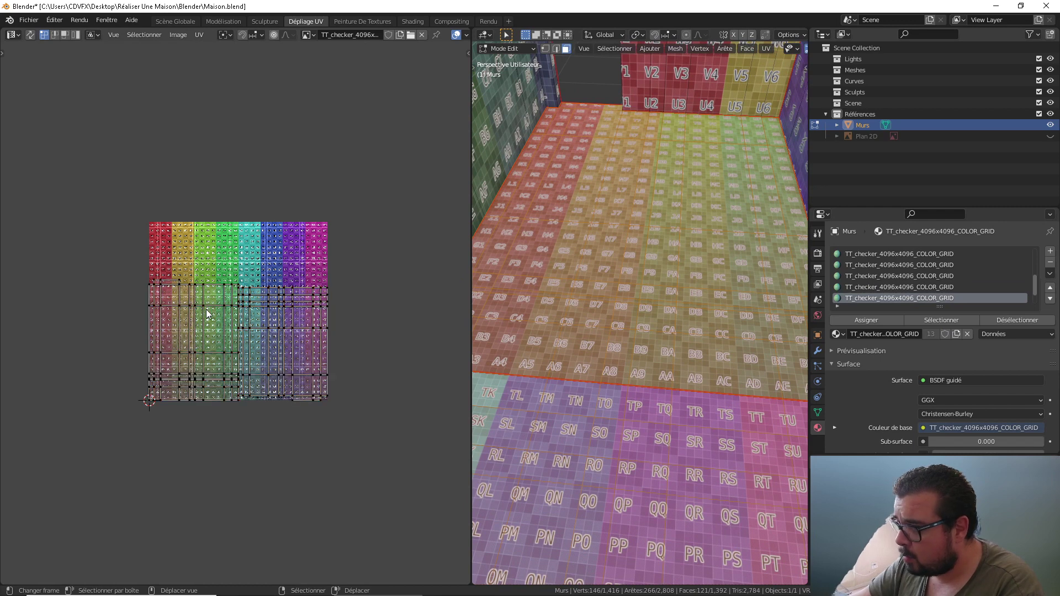
{"action": "key", "text": "l"}
{"action": "key", "text": "alt+m"}
{"action": "left_click", "coordinate": [205, 310]}
{"action": "key", "text": "l"}
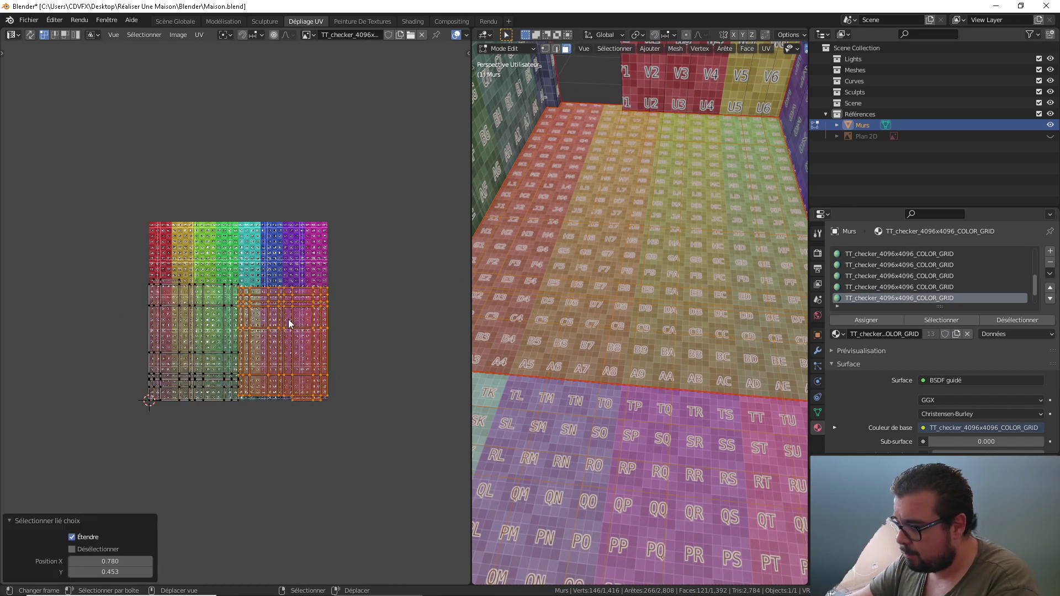
{"action": "key", "text": "alt+m"}
{"action": "left_click", "coordinate": [289, 323]}
{"action": "key", "text": "a"}
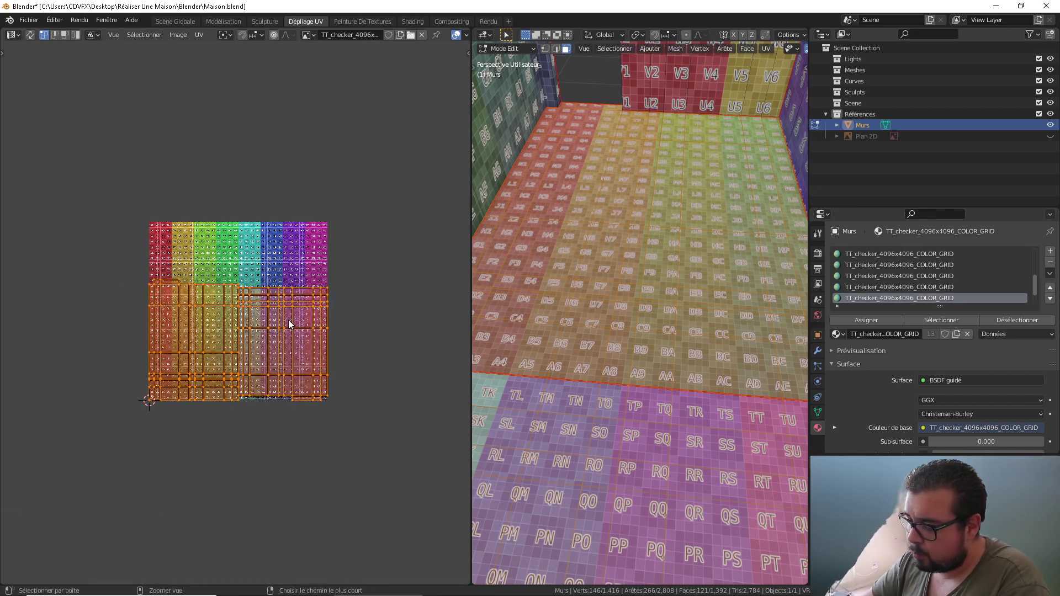
Hide the finished floor and select all faces assigned to the next material slot
{"action": "key", "text": "h"}
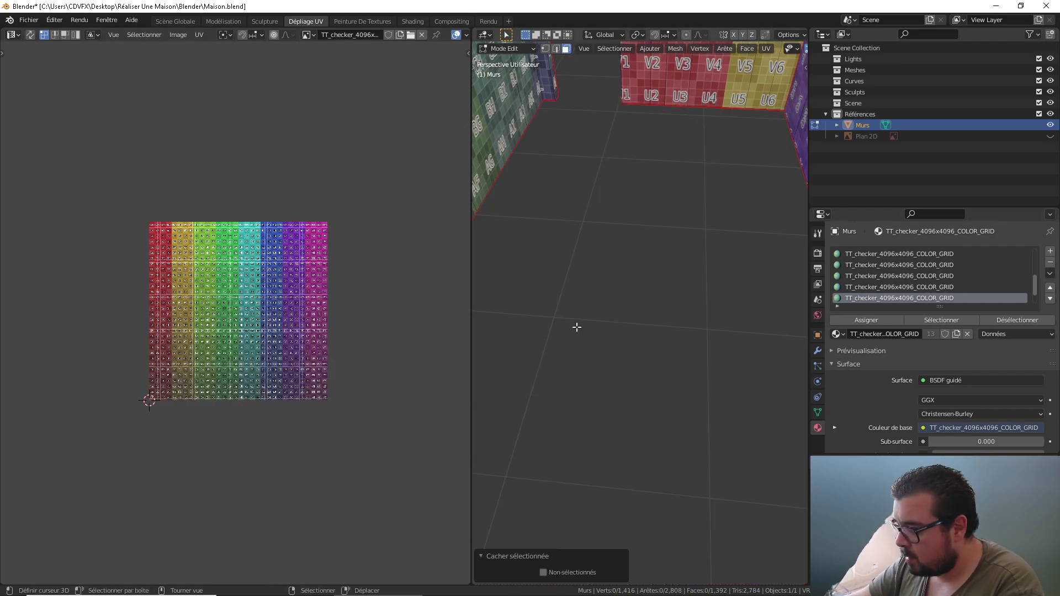
{"action": "left_click", "coordinate": [906, 284]}
{"action": "left_click", "coordinate": [912, 298]}
{"action": "left_click", "coordinate": [939, 320]}
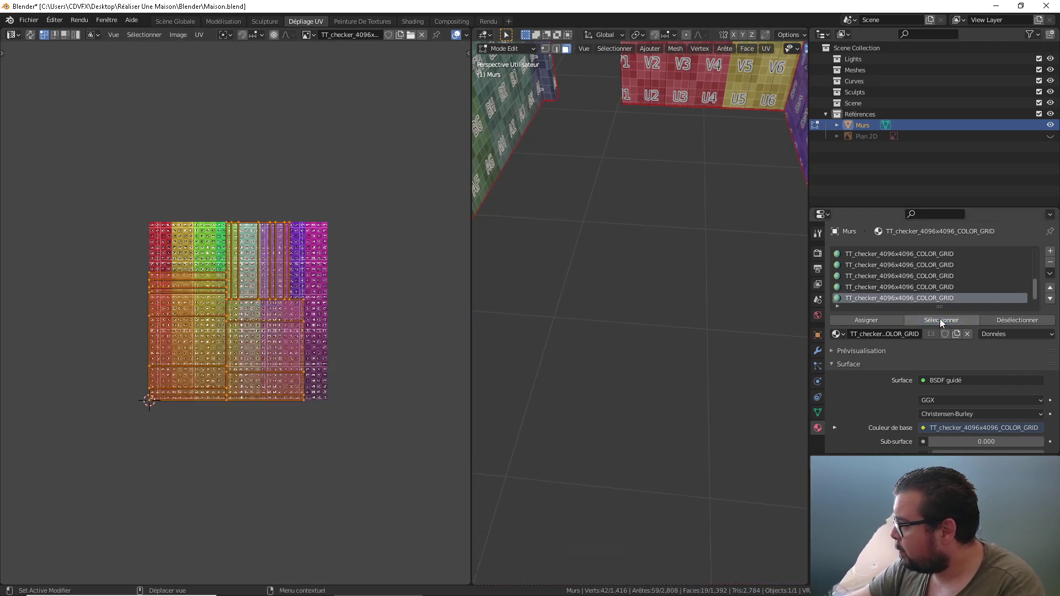
{"action": "mouse_move", "coordinate": [690, 309]}
{"action": "middle_mouse_down"}
{"action": "mouse_move", "coordinate": [727, 303]}
{"action": "mouse_move", "coordinate": [705, 360]}
{"action": "mouse_move", "coordinate": [688, 332]}
{"action": "mouse_move", "coordinate": [599, 308]}
{"action": "mouse_move", "coordinate": [672, 366]}
{"action": "mouse_move", "coordinate": [592, 283]}
{"action": "mouse_move", "coordinate": [661, 288]}
{"action": "mouse_move", "coordinate": [688, 250]}
{"action": "mouse_move", "coordinate": [674, 312]}
{"action": "middle_mouse_up"}
Select only the large sideways wall's linked faces, rotate their UV island by -90°, rectify it and move it above the checker image
{"action": "key", "text": "alt+q"}
{"action": "left_click", "coordinate": [660, 176]}
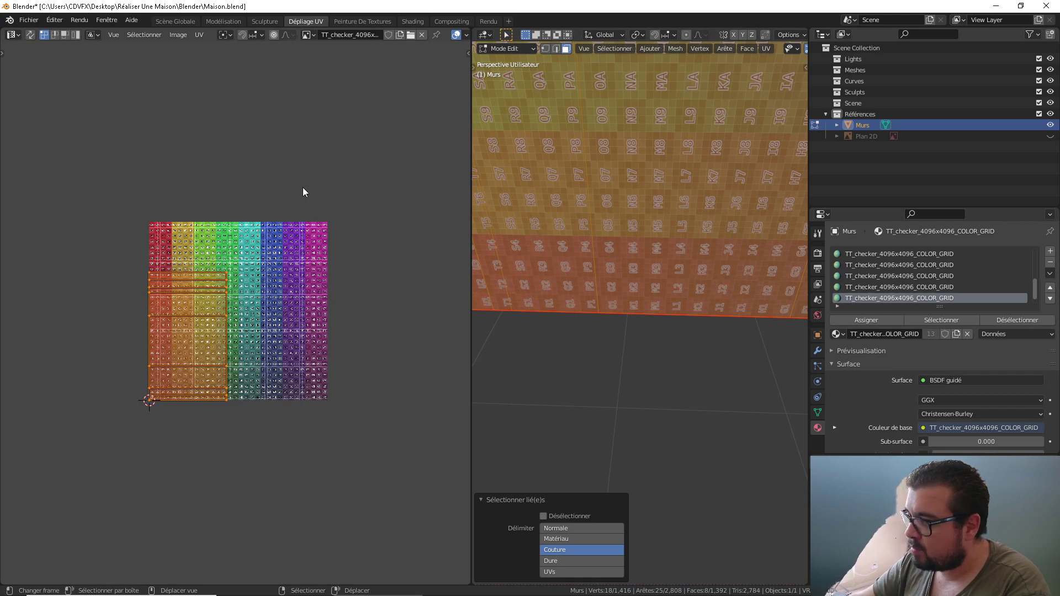
{"action": "type", "text": "r-90"}
{"action": "key", "text": "Return"}
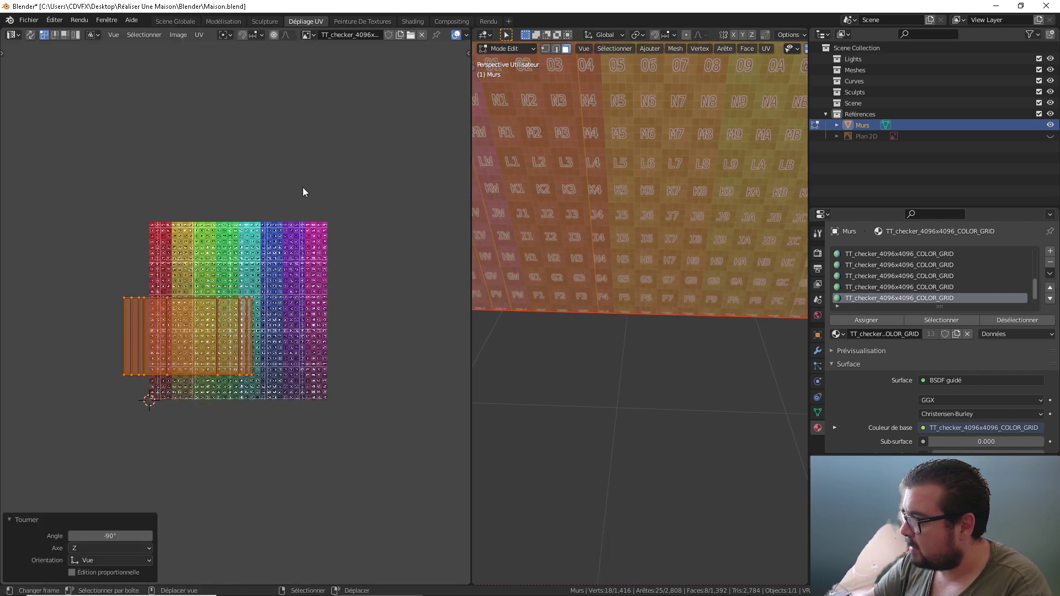
{"action": "left_click", "coordinate": [302, 190]}
{"action": "key", "text": "g"}
{"action": "left_click", "coordinate": [270, 34]}
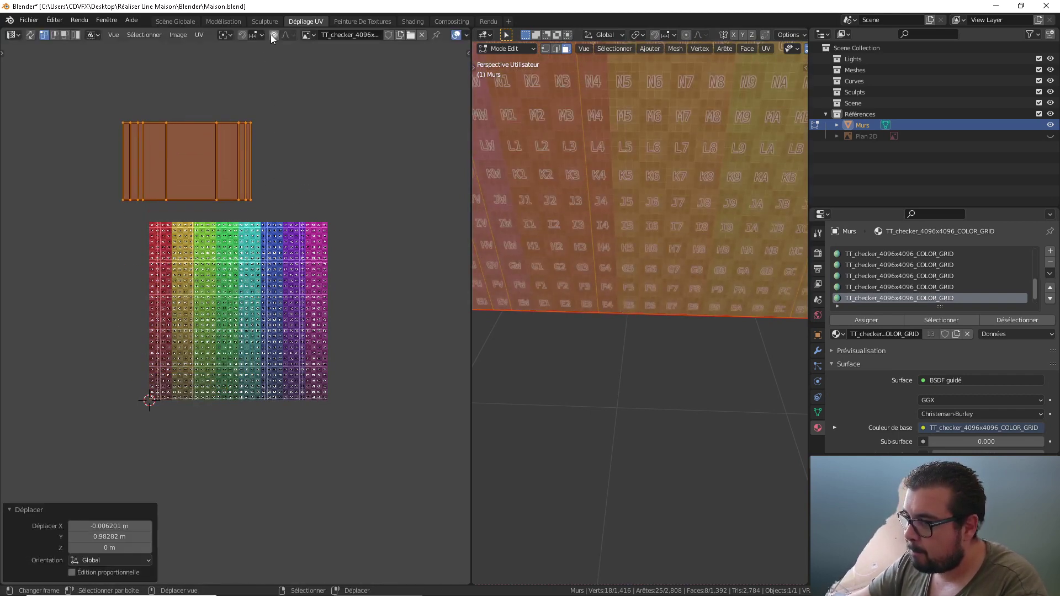
Select only the next wall's linked faces, rotate their UV island by 180°, rectify it and move it above the checker image
{"action": "key", "text": "a"}
{"action": "left_click", "coordinate": [607, 141]}
{"action": "middle_click_drag", "start_coordinate": [609, 141], "coordinate": [723, 190]}
{"action": "key", "text": "l"}
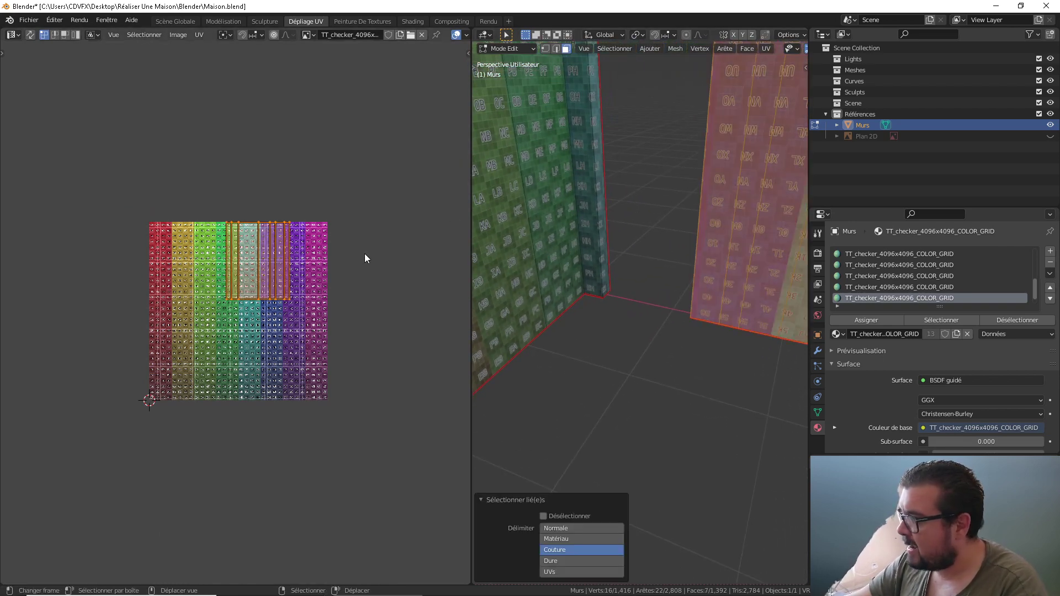
{"action": "type", "text": "r"}
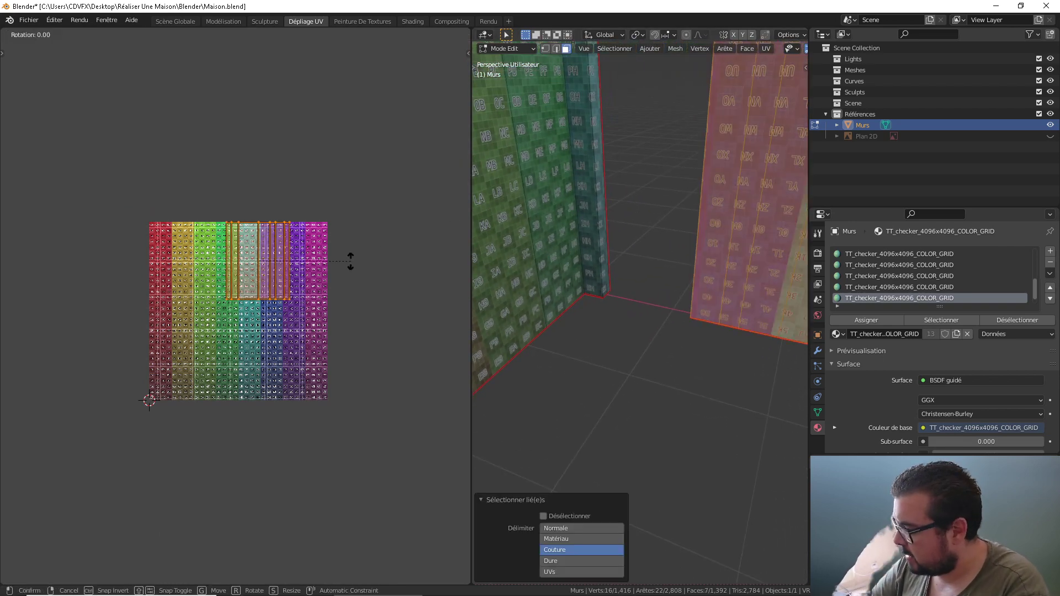
{"action": "type", "text": "180"}
{"action": "key", "text": "Return"}
{"action": "key", "text": "q"}
{"action": "left_click", "coordinate": [351, 265]}
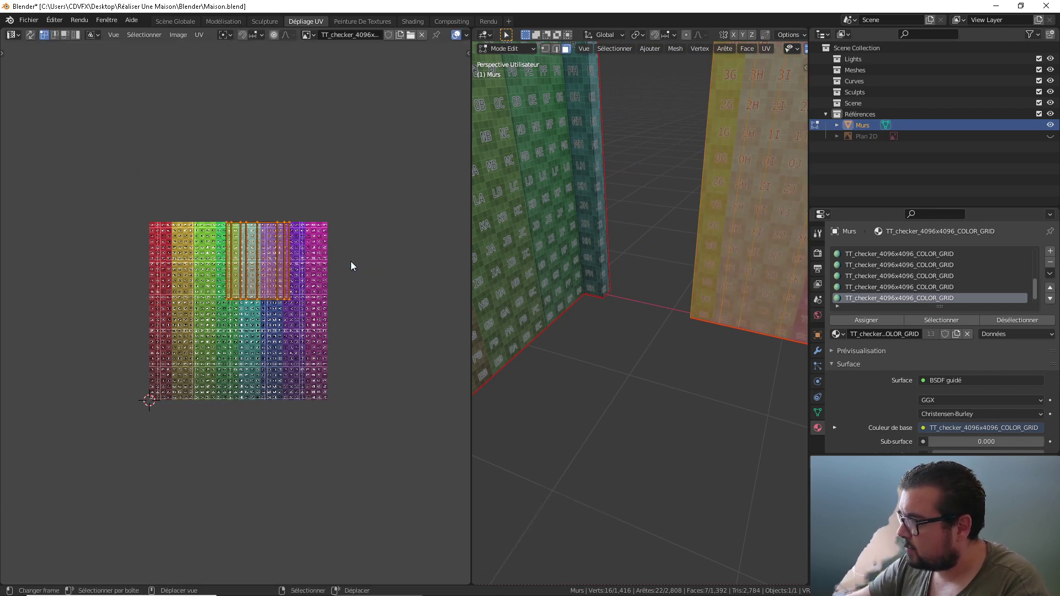
{"action": "key", "text": "g"}
{"action": "left_click", "coordinate": [345, 149]}
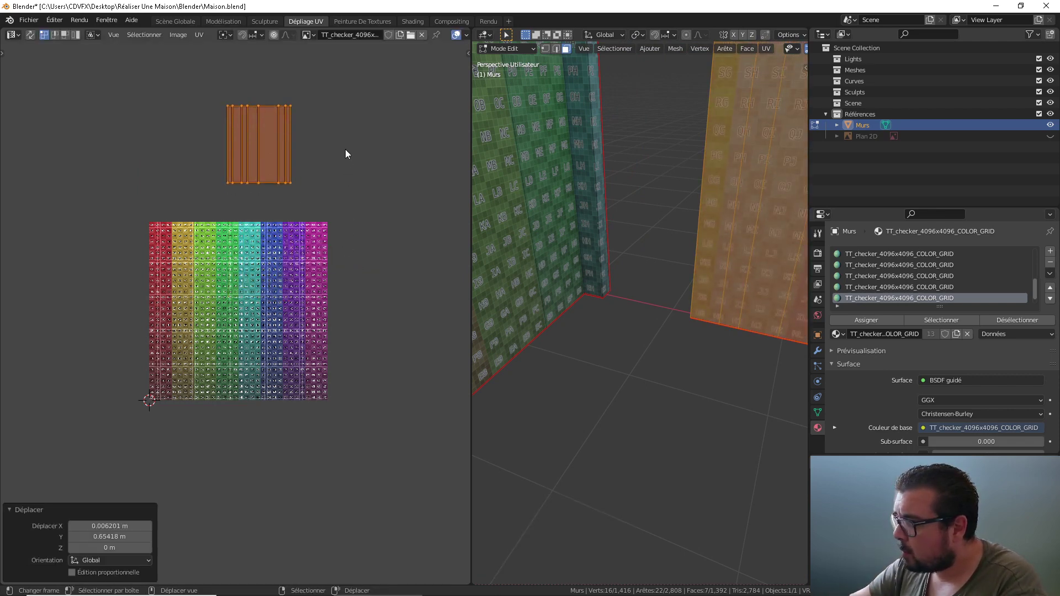
Select only the remaining sideways wall's linked faces, rotate their UV island by -90° and move it above the checker image
{"action": "key", "text": "a"}
{"action": "left_click", "coordinate": [688, 142]}
{"action": "middle_click_drag", "start_coordinate": [687, 141], "coordinate": [690, 204]}
{"action": "key", "text": "l"}
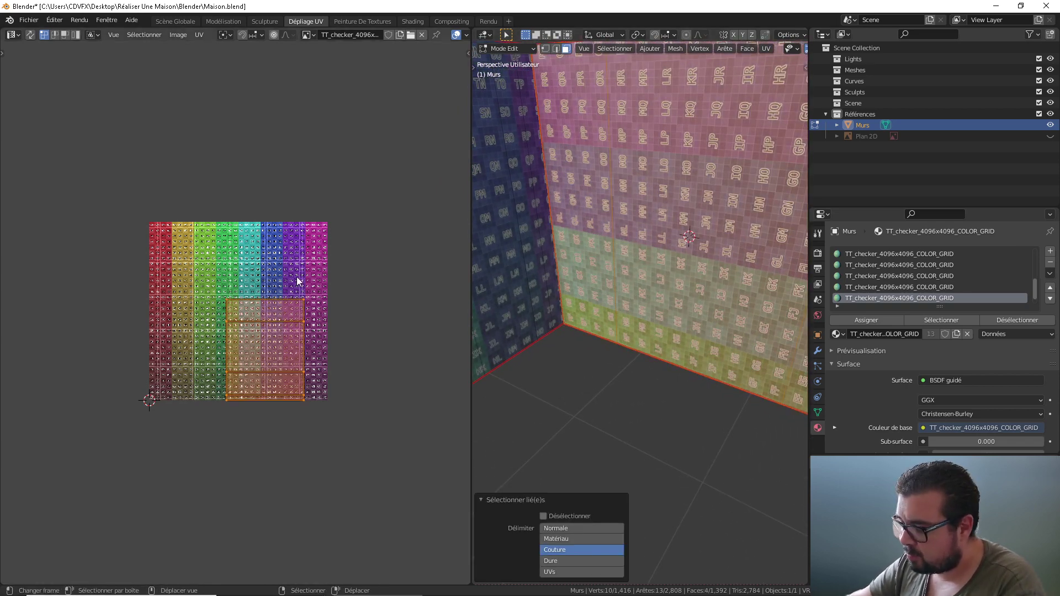
{"action": "type", "text": "r90"}
{"action": "key", "text": "minus"}
{"action": "key", "text": "Return"}
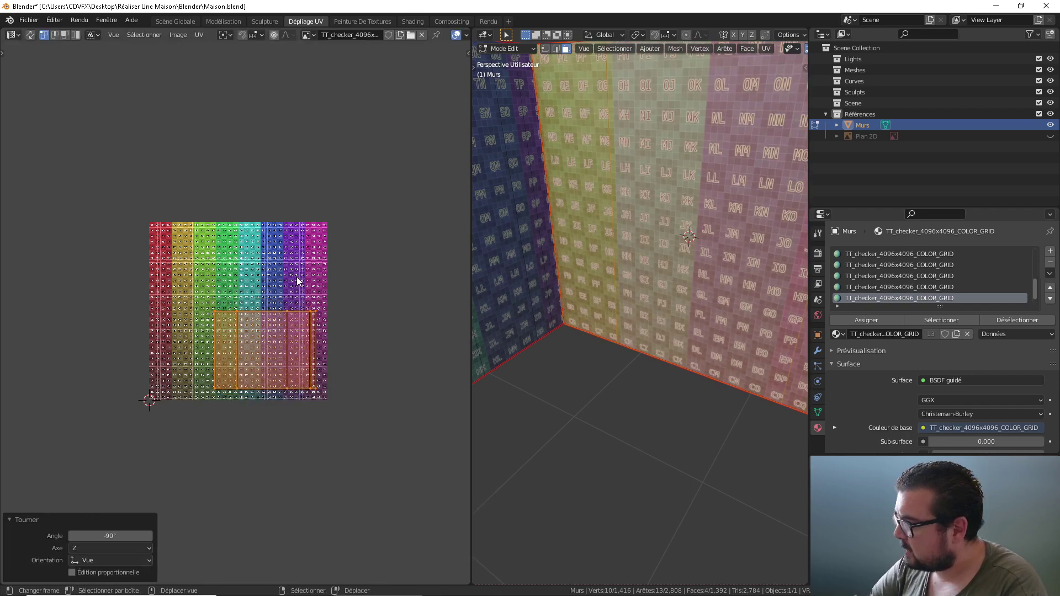
{"action": "key", "text": "g"}
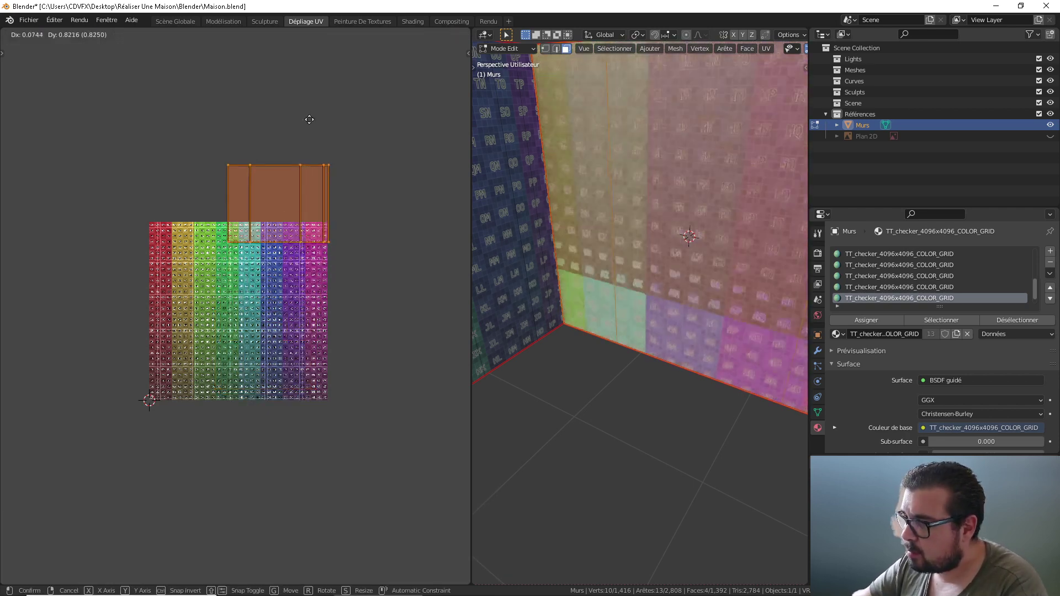
{"action": "left_click", "coordinate": [310, 104]}
Select all faces assigned to the current material slot and pack their UV islands
{"action": "middle_click_drag", "start_coordinate": [679, 232], "coordinate": [726, 197]}
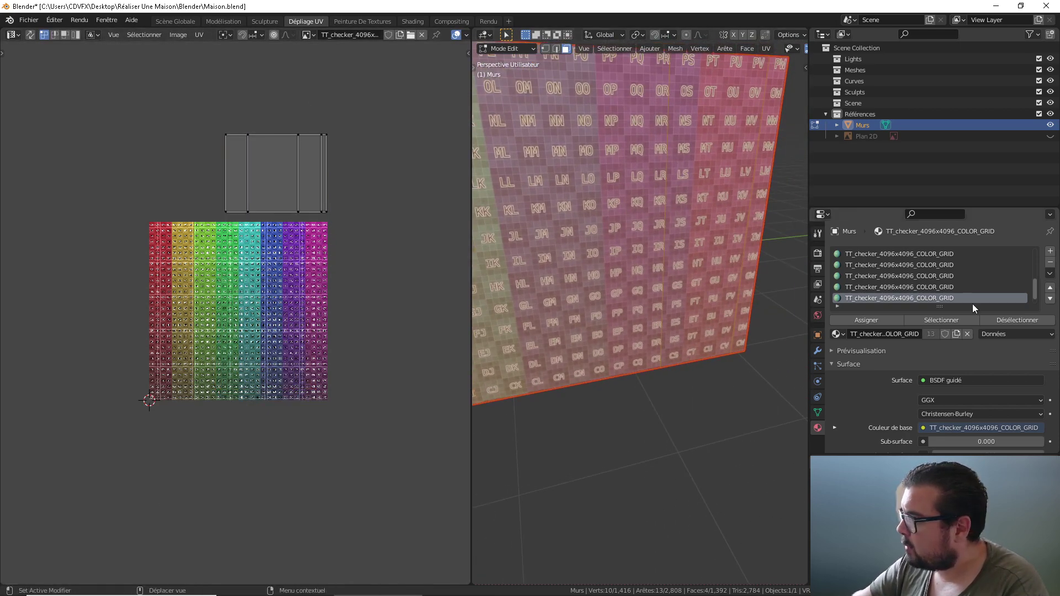
{"action": "left_click", "coordinate": [943, 319]}
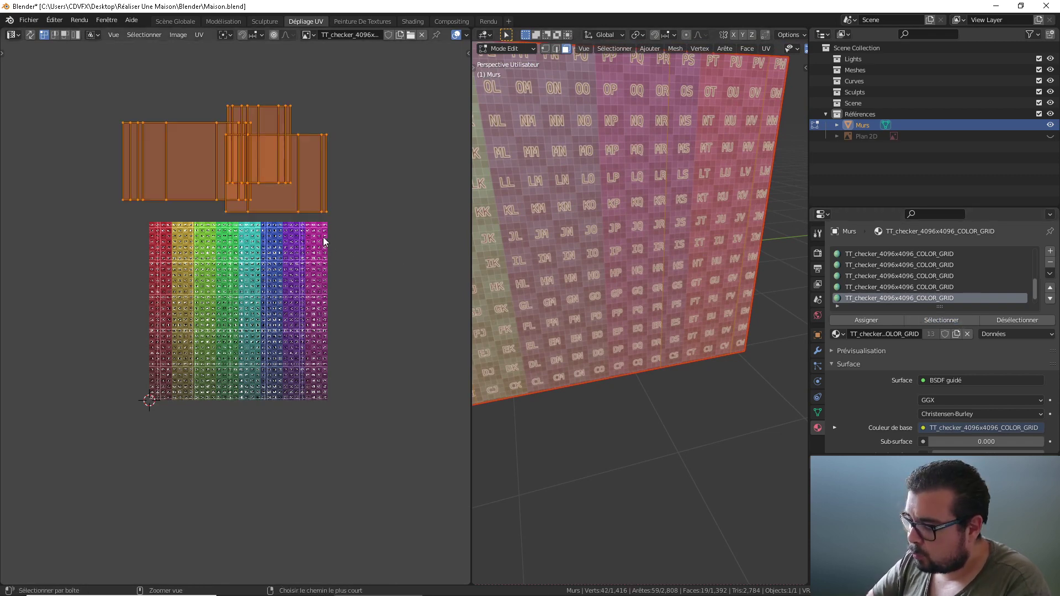
{"action": "key", "text": "ctrl+p"}
{"action": "scroll", "coordinate": [567, 303], "scroll_direction": "up", "scroll_amount": 6}
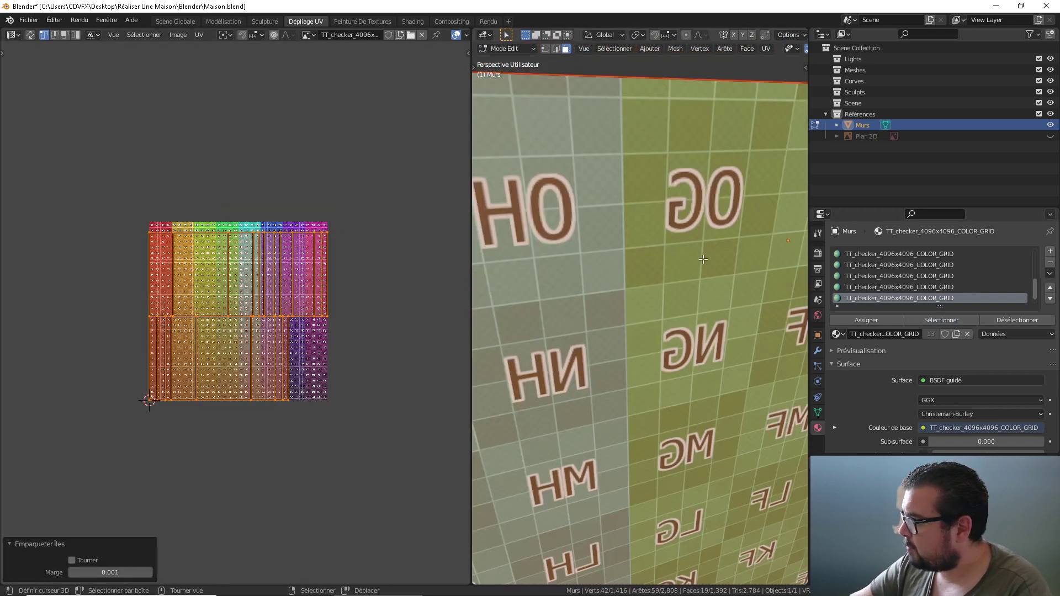
Hide the packed walls, select all faces assigned to the last material slot and pack their UV islands
{"action": "key", "text": "h"}
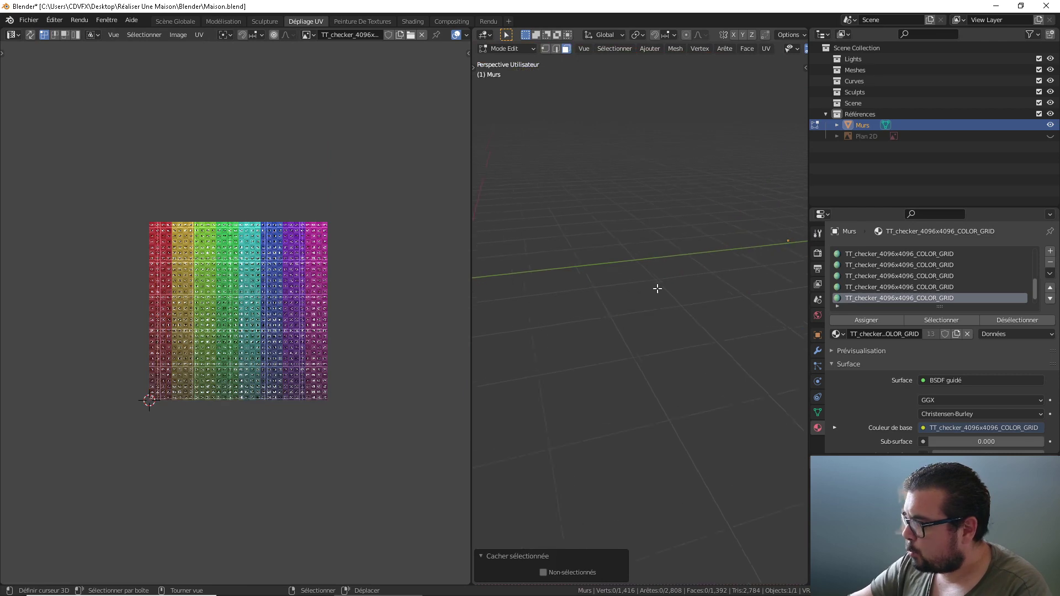
{"action": "scroll", "coordinate": [698, 303], "scroll_direction": "down", "scroll_amount": 6}
{"action": "scroll", "coordinate": [784, 400], "scroll_direction": "up", "scroll_amount": 3}
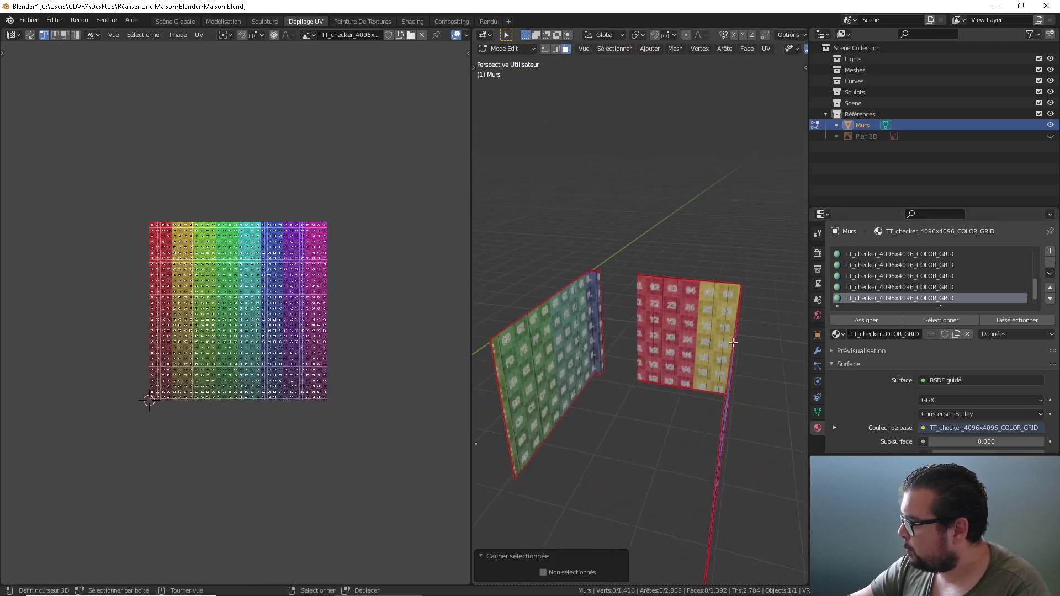
{"action": "left_click", "coordinate": [941, 320]}
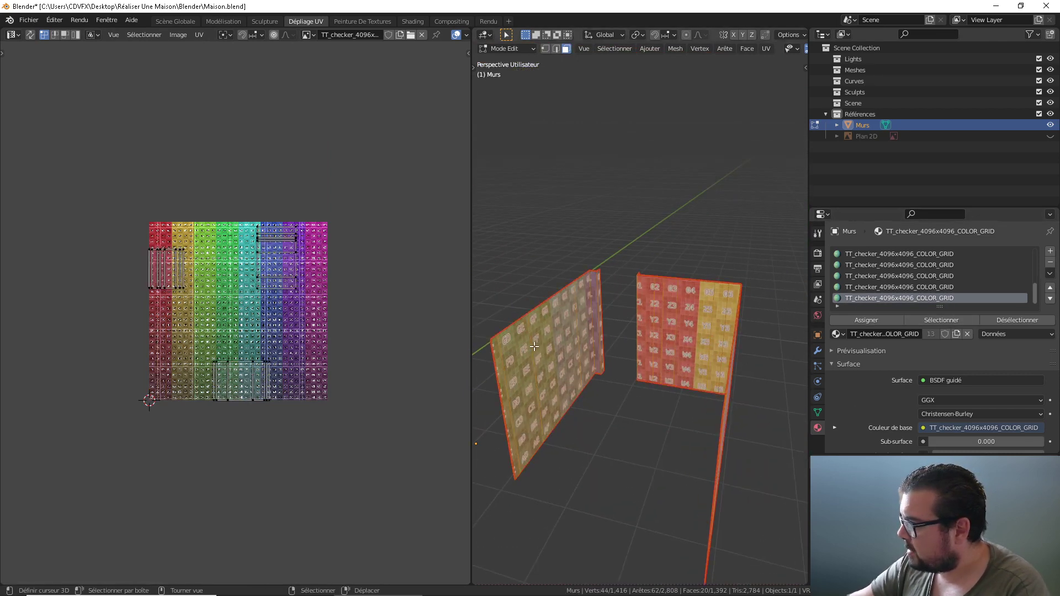
{"action": "scroll", "coordinate": [635, 310], "scroll_direction": "up", "scroll_amount": 2}
{"action": "key", "text": "ctrl+p"}
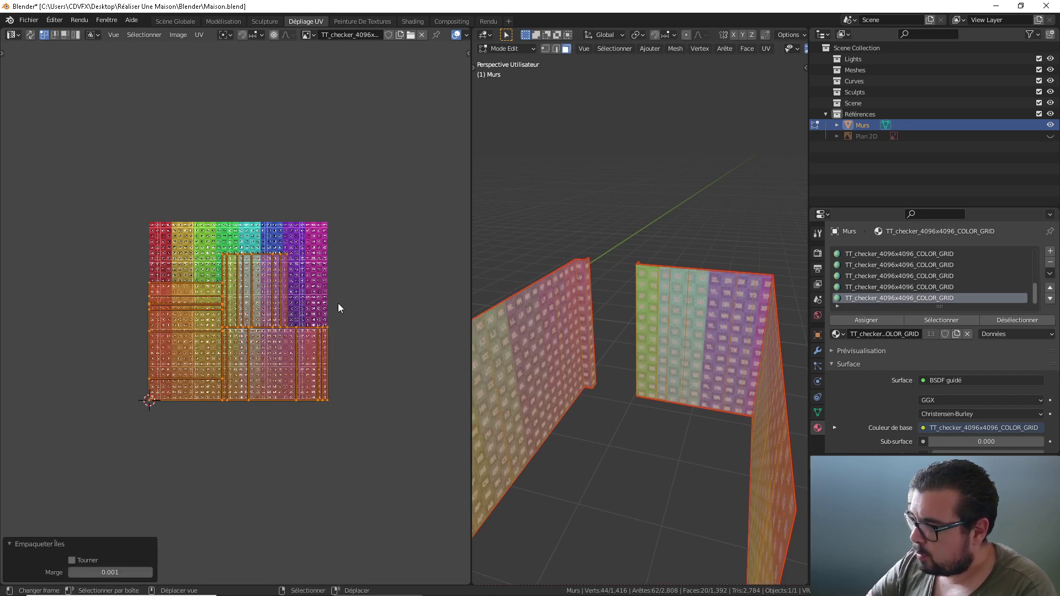
Select only the sideways wall's linked faces, rotate their UV island by 90° and rectify it
{"action": "key", "text": "a"}
{"action": "left_click", "coordinate": [609, 298]}
{"action": "middle_click_drag", "start_coordinate": [609, 299], "coordinate": [720, 328]}
{"action": "key", "text": "l"}
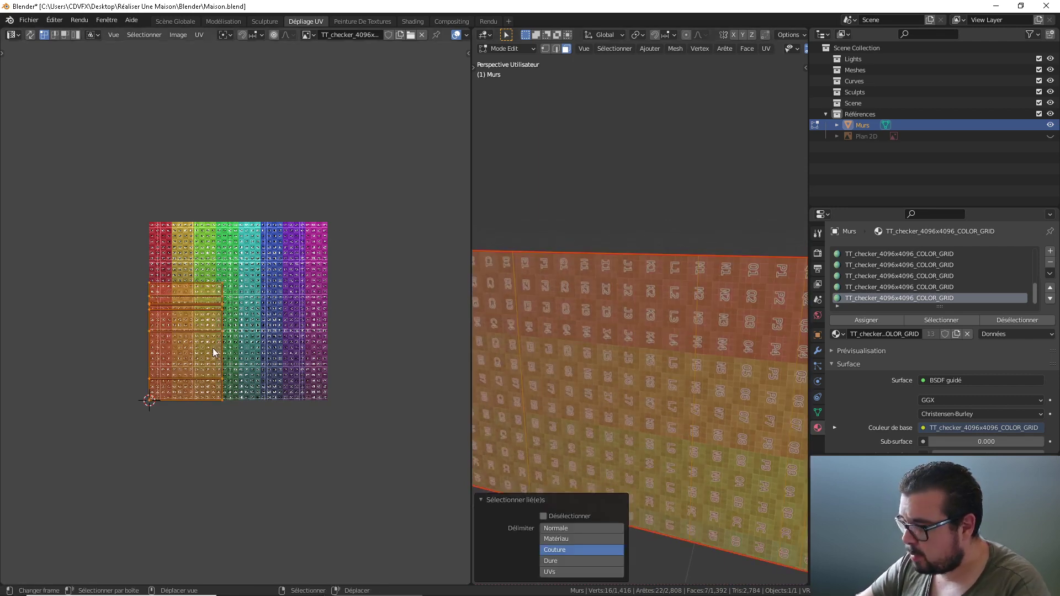
{"action": "type", "text": "tr-90"}
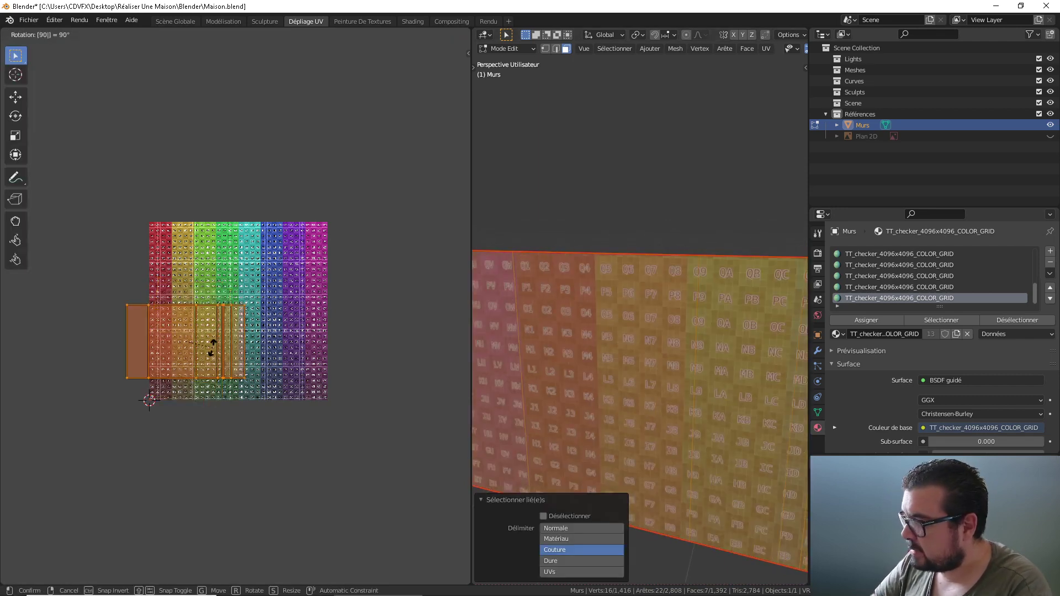
{"action": "key", "text": "q"}
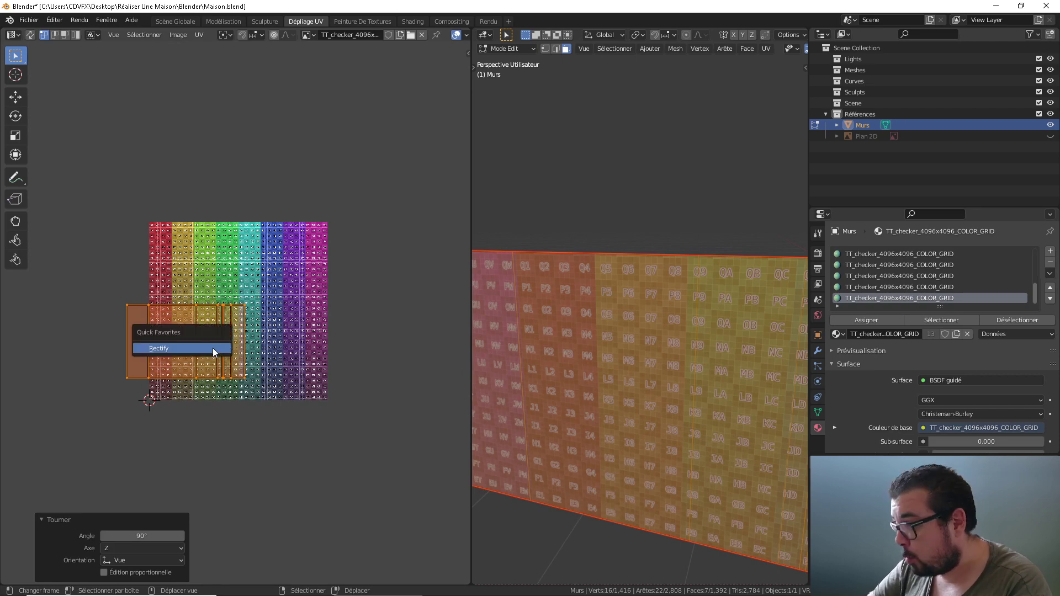
{"action": "left_click", "coordinate": [213, 348]}
Select only the end wall's linked faces between the two side walls and rectify their UV island
{"action": "key", "text": "alt+a"}
{"action": "middle_click_drag", "start_coordinate": [635, 359], "coordinate": [535, 293]}
{"action": "key", "text": "grave"}
{"action": "key", "text": "alt+a"}
{"action": "key", "text": "l"}
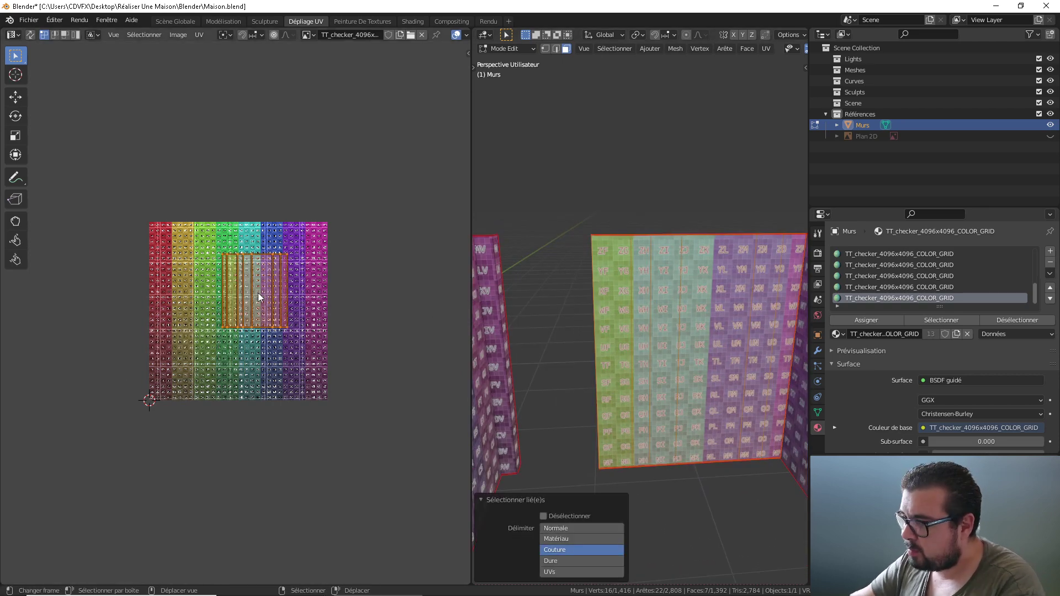
{"action": "key", "text": "q"}
{"action": "left_click", "coordinate": [260, 292]}
Select only the opposite side wall's linked faces, including its short return, and rectify their UV island
{"action": "key", "text": "grave"}
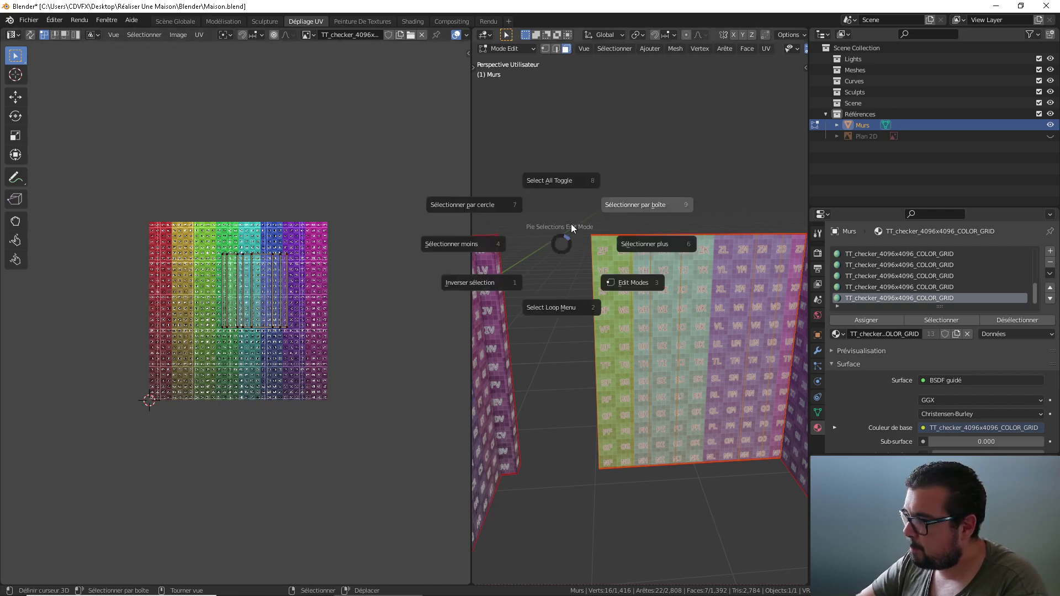
{"action": "middle_click_drag", "start_coordinate": [571, 224], "coordinate": [562, 283]}
{"action": "key", "text": "alt+a"}
{"action": "key", "text": "l"}
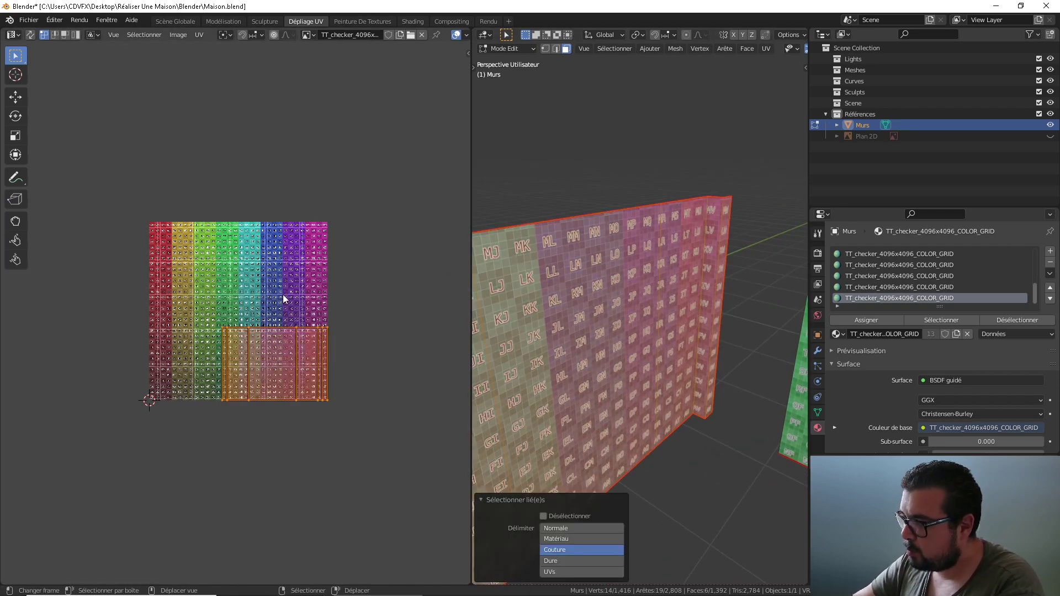
{"action": "key", "text": "q"}
{"action": "left_click", "coordinate": [283, 294]}
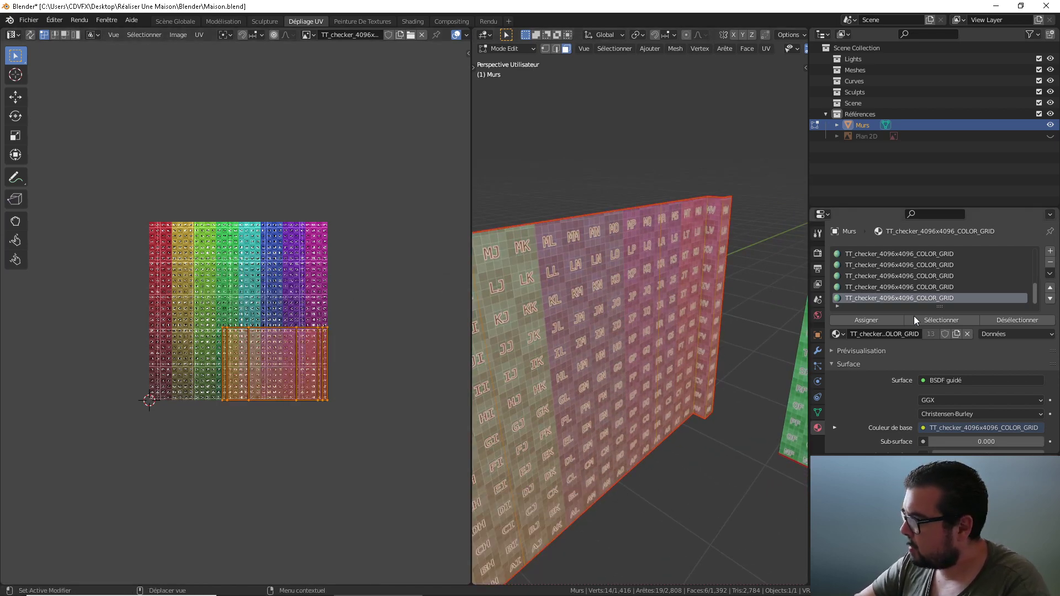
Reselect all faces of the last material slot and repack their three rectified UV islands
{"action": "key", "text": "l"}
{"action": "key", "text": "q"}
{"action": "left_click", "coordinate": [177, 291]}
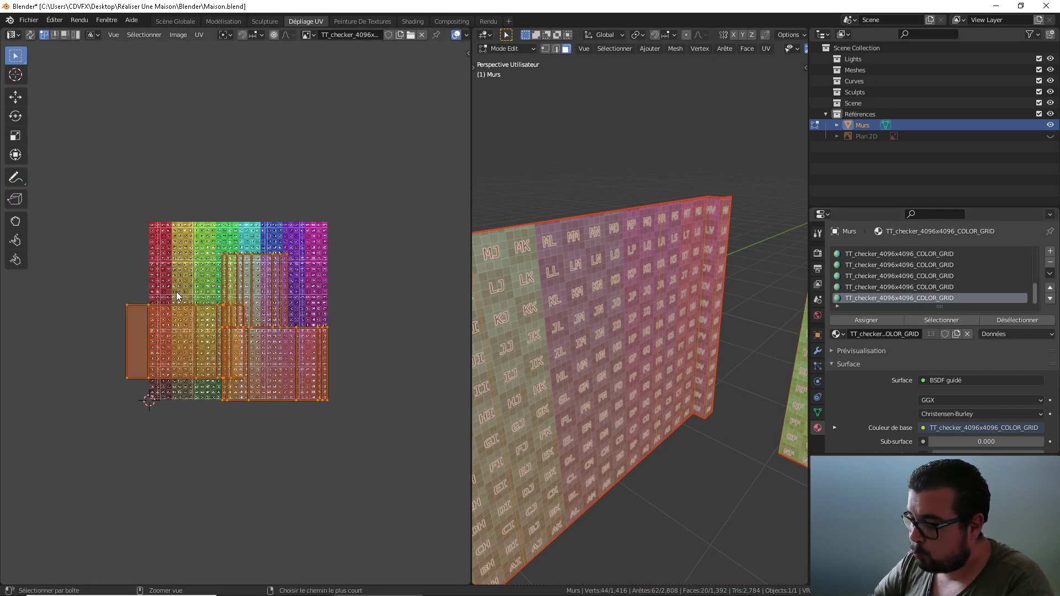
{"action": "key", "text": "q"}
{"action": "left_click", "coordinate": [177, 291]}
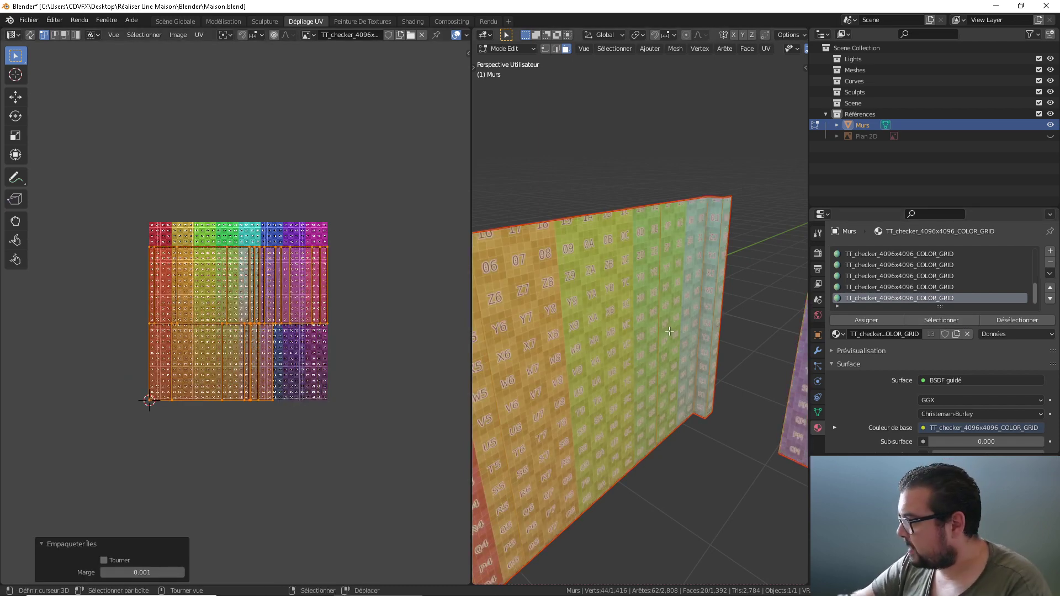
{"action": "middle_click_drag", "start_coordinate": [669, 331], "coordinate": [657, 298]}
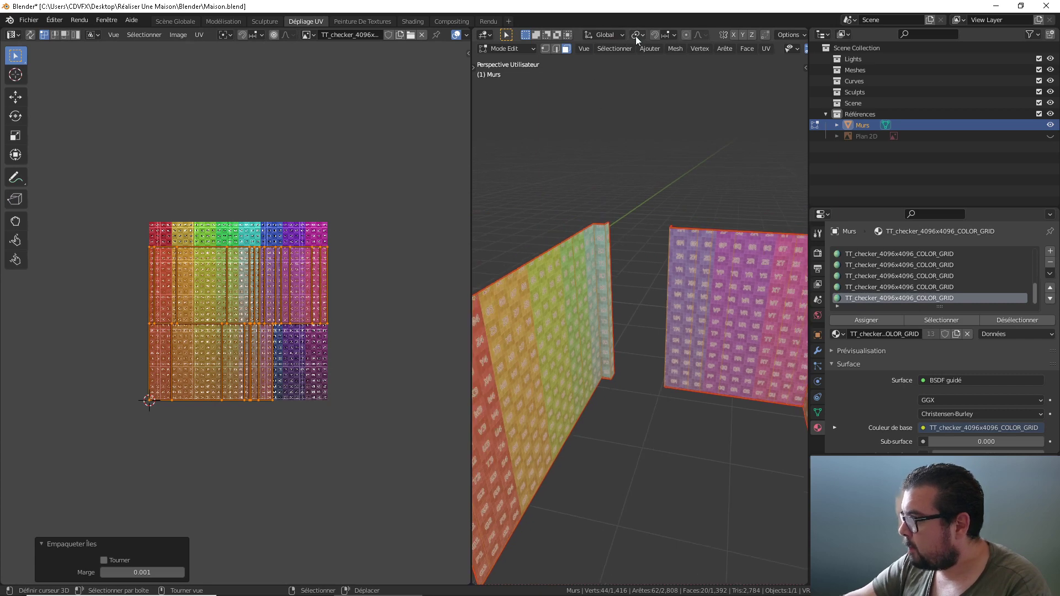
Reveal all hidden faces of the house and clear the selection, framing the whole building
{"action": "left_click", "coordinate": [676, 48]}
{"action": "mouse_move", "coordinate": [718, 289]}
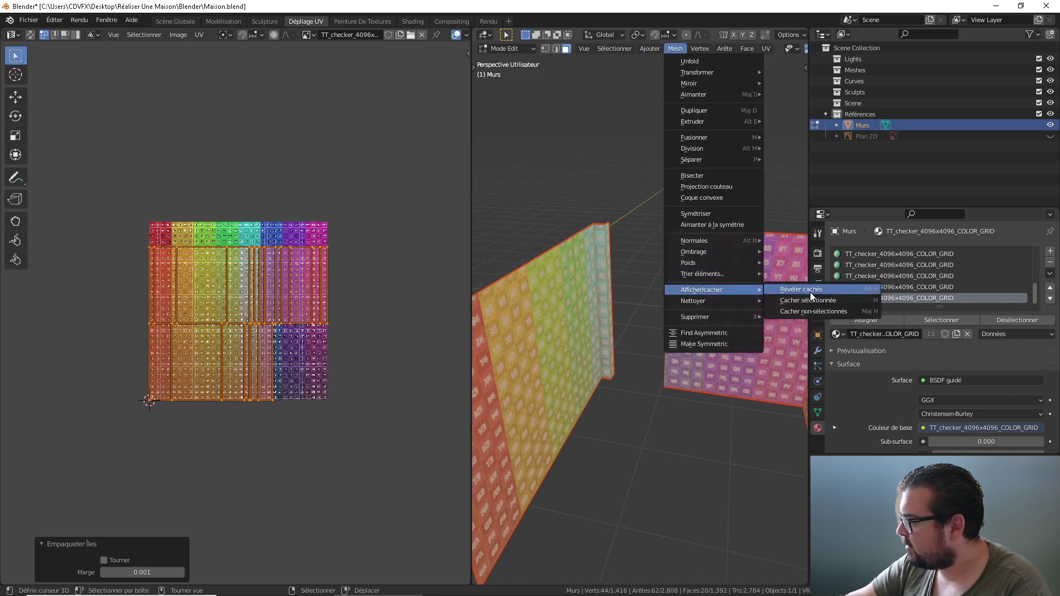
{"action": "left_click", "coordinate": [809, 292]}
{"action": "key", "text": "a"}
{"action": "left_click", "coordinate": [645, 226]}
{"action": "scroll", "coordinate": [638, 283], "scroll_direction": "down", "scroll_amount": 10}
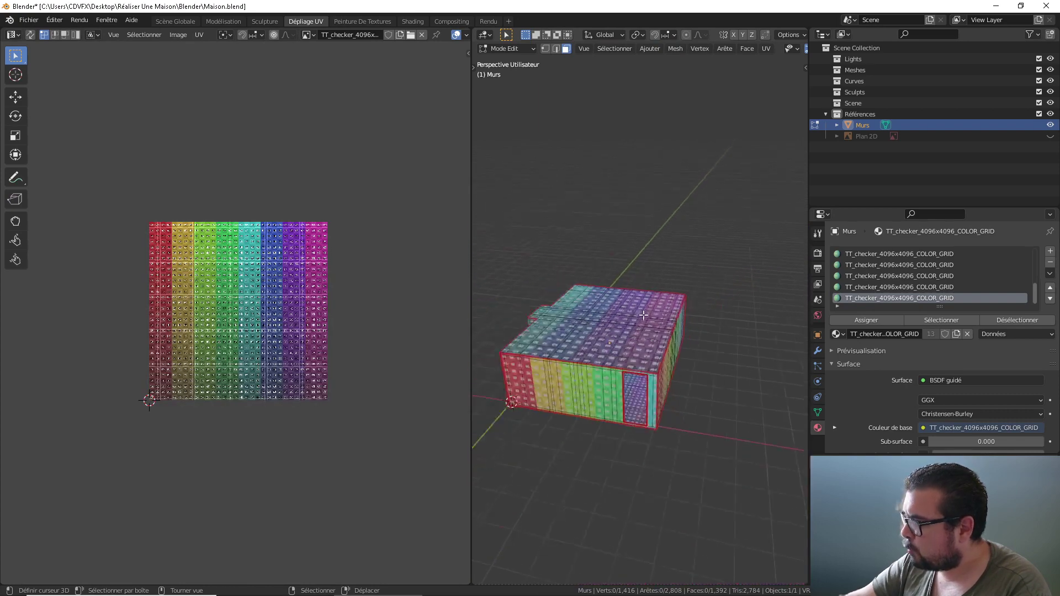
{"action": "middle_click_drag", "start_coordinate": [641, 314], "coordinate": [588, 301]}
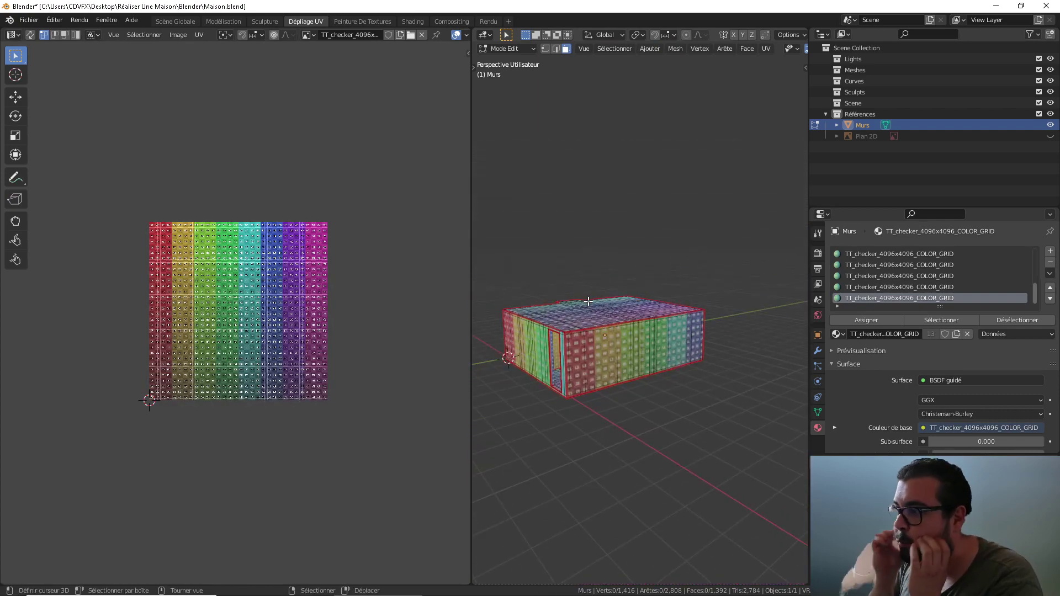
Replace the checker material in the first material slot with backup_M_Annulation
{"action": "scroll", "coordinate": [938, 276], "scroll_direction": "down", "scroll_amount": 1}
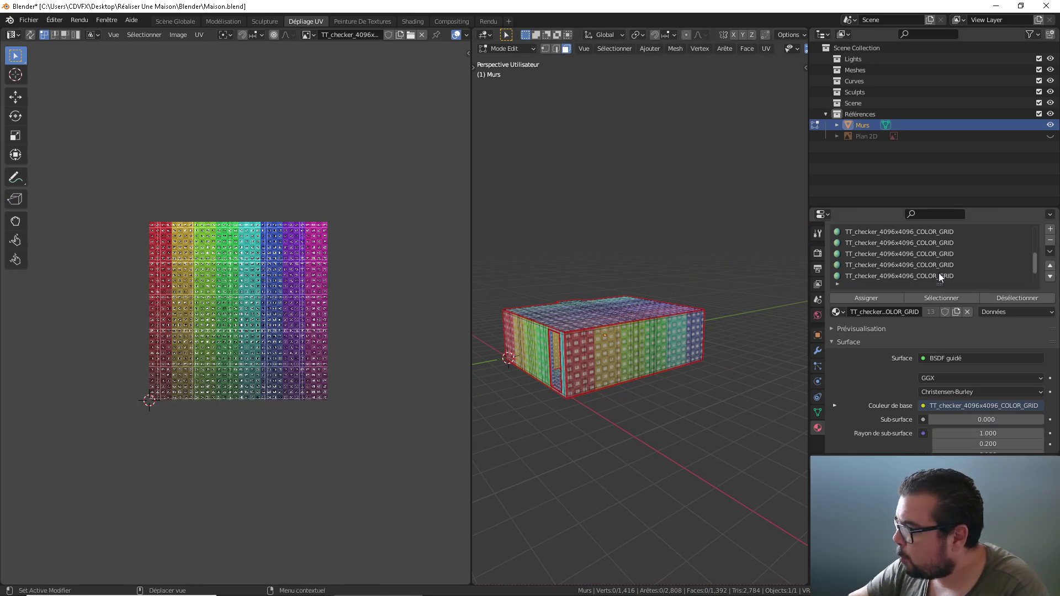
{"action": "scroll", "coordinate": [939, 273], "scroll_direction": "up", "scroll_amount": 5}
{"action": "left_click", "coordinate": [913, 232]}
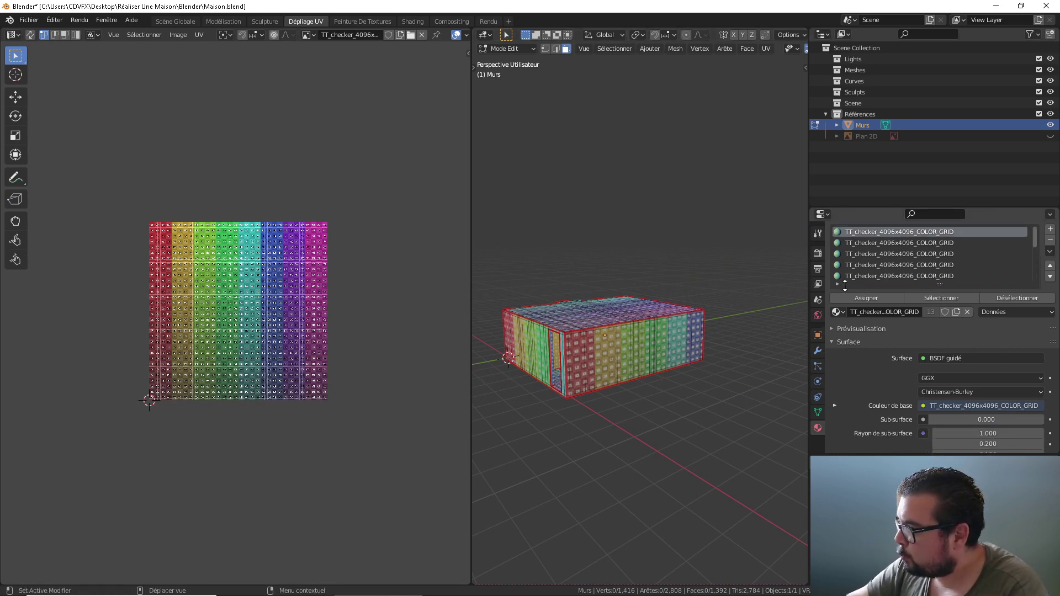
{"action": "left_click", "coordinate": [843, 314]}
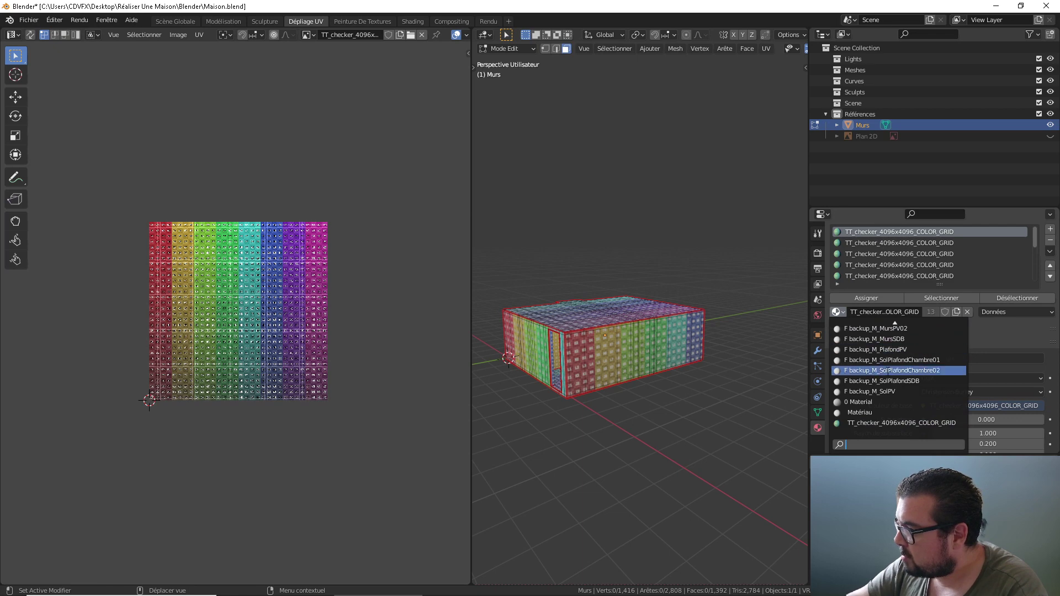
{"action": "scroll", "coordinate": [900, 332], "scroll_direction": "up", "scroll_amount": 3}
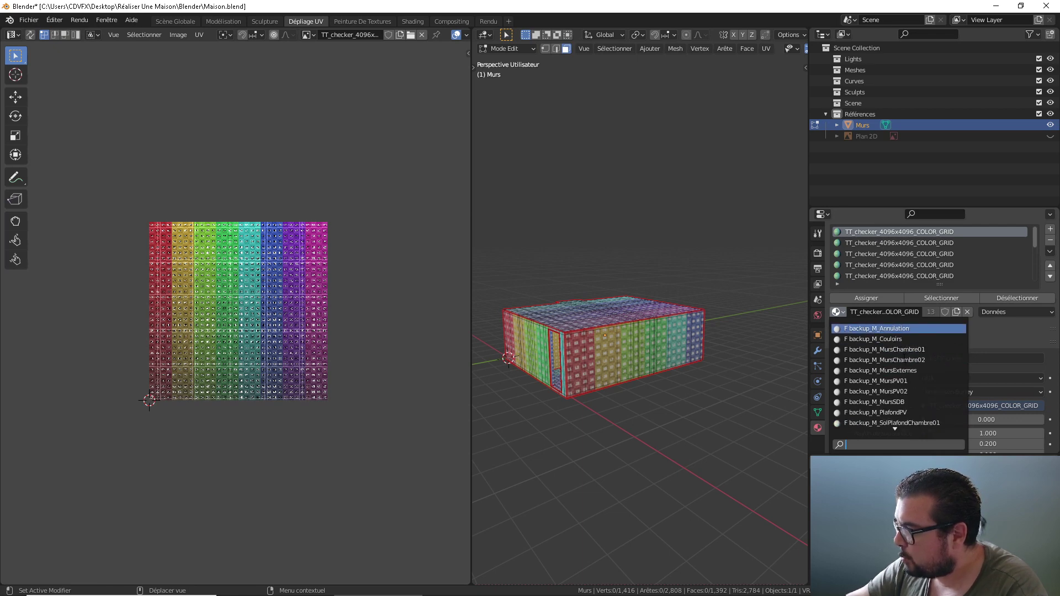
{"action": "left_click", "coordinate": [902, 328]}
Select the faces of the second material slot and replace its checker material with backup_M_MursExternes
{"action": "left_click", "coordinate": [909, 243]}
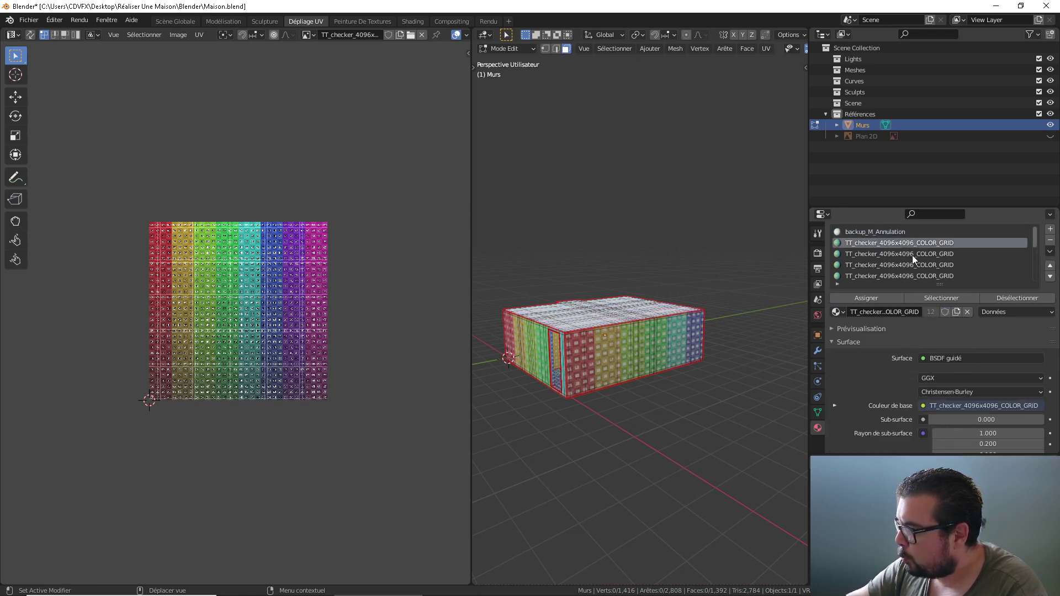
{"action": "left_click", "coordinate": [839, 312]}
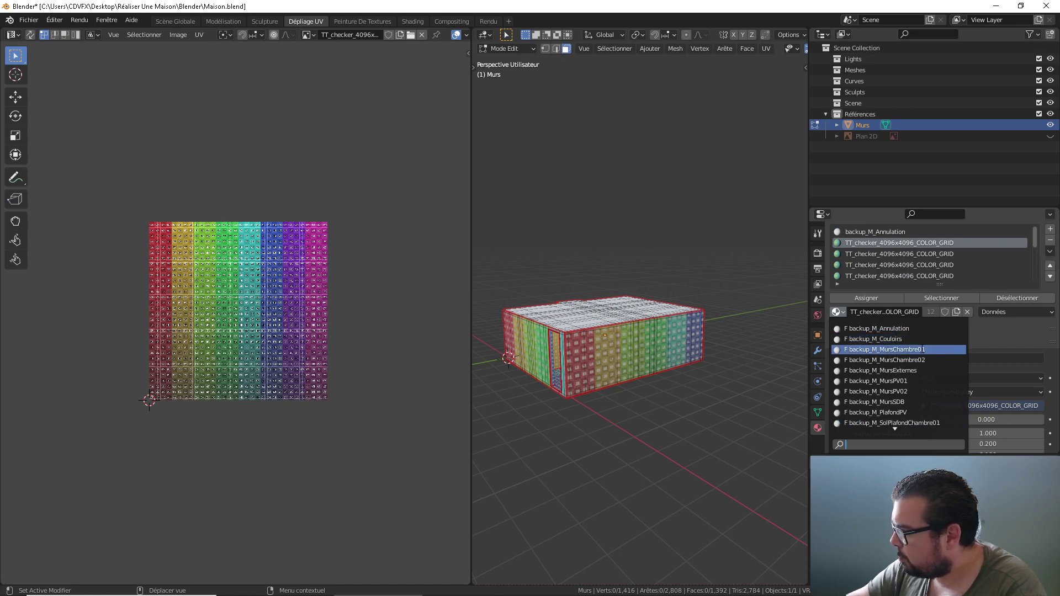
{"action": "middle_click_drag", "start_coordinate": [712, 221], "coordinate": [750, 265]}
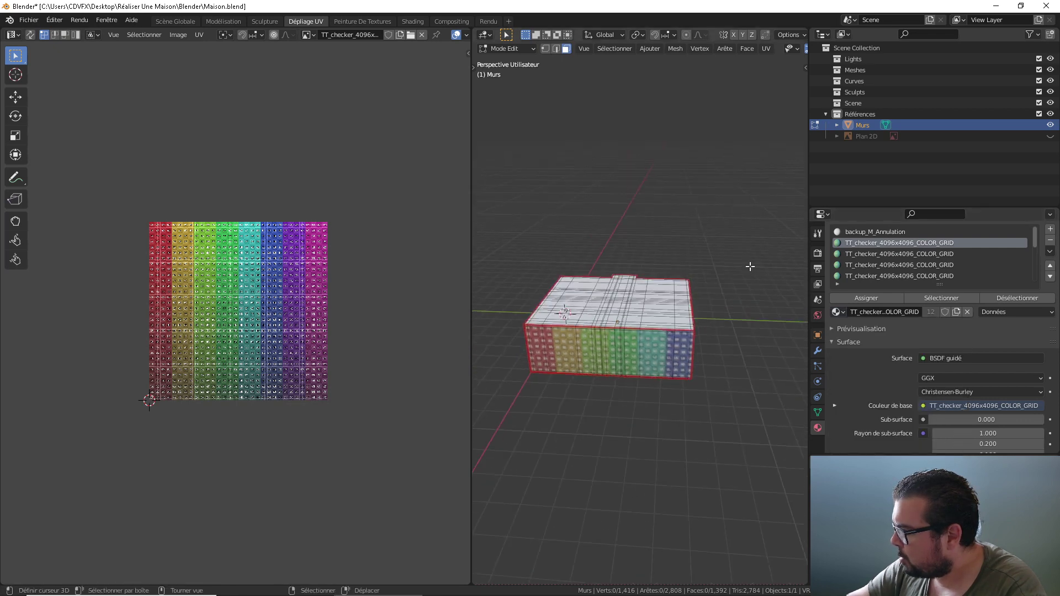
{"action": "left_click", "coordinate": [941, 298]}
{"action": "middle_click_drag", "start_coordinate": [683, 283], "coordinate": [717, 276]}
{"action": "left_click", "coordinate": [837, 312]}
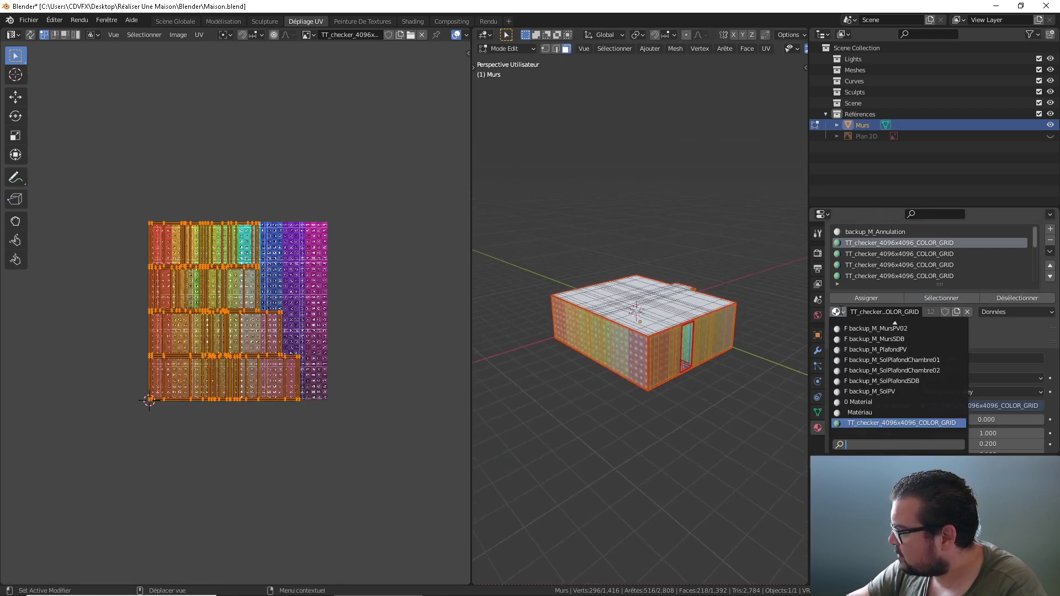
{"action": "scroll", "coordinate": [905, 329], "scroll_direction": "up", "scroll_amount": 3}
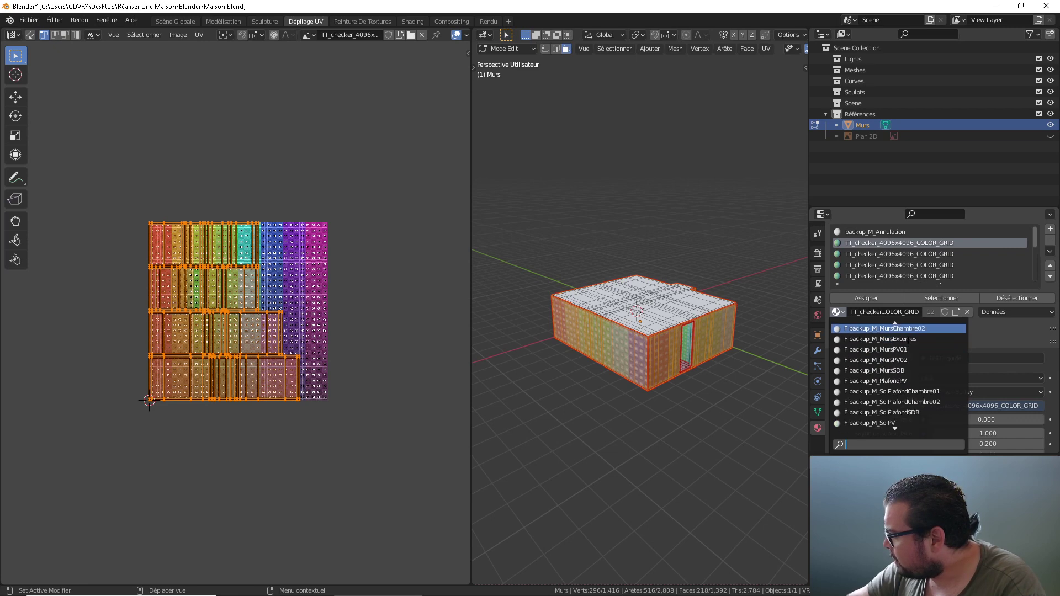
{"action": "left_click", "coordinate": [908, 339]}
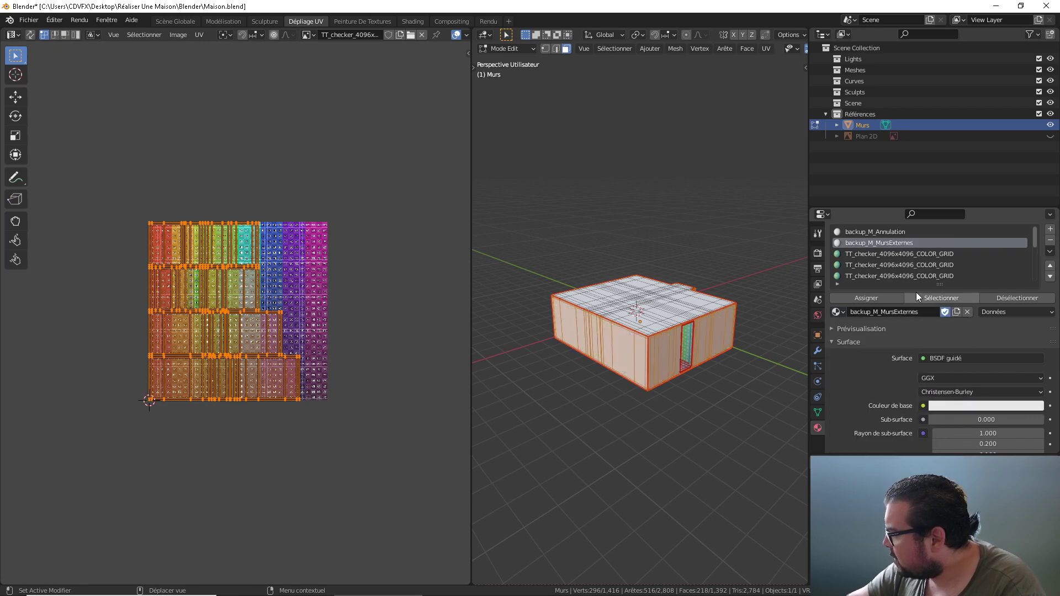
Select only the third material slot's faces, inspect them inside the house, and replace that slot's checker with backup_M_SolPlafondChambre01
{"action": "left_click", "coordinate": [918, 255]}
{"action": "left_click", "coordinate": [955, 297]}
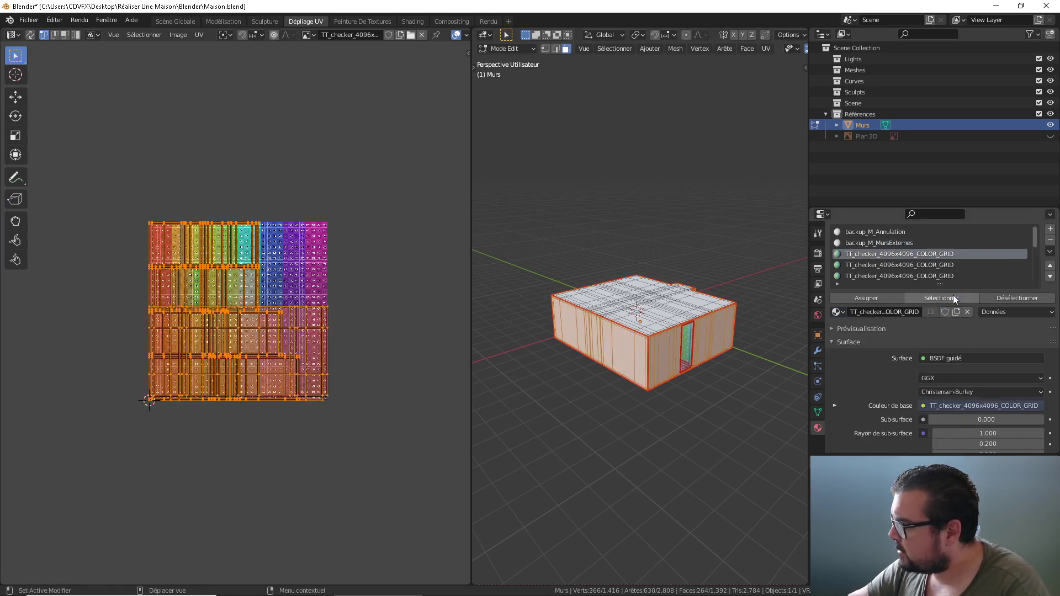
{"action": "key", "text": "a"}
{"action": "left_click", "coordinate": [572, 249]}
{"action": "left_click", "coordinate": [929, 295]}
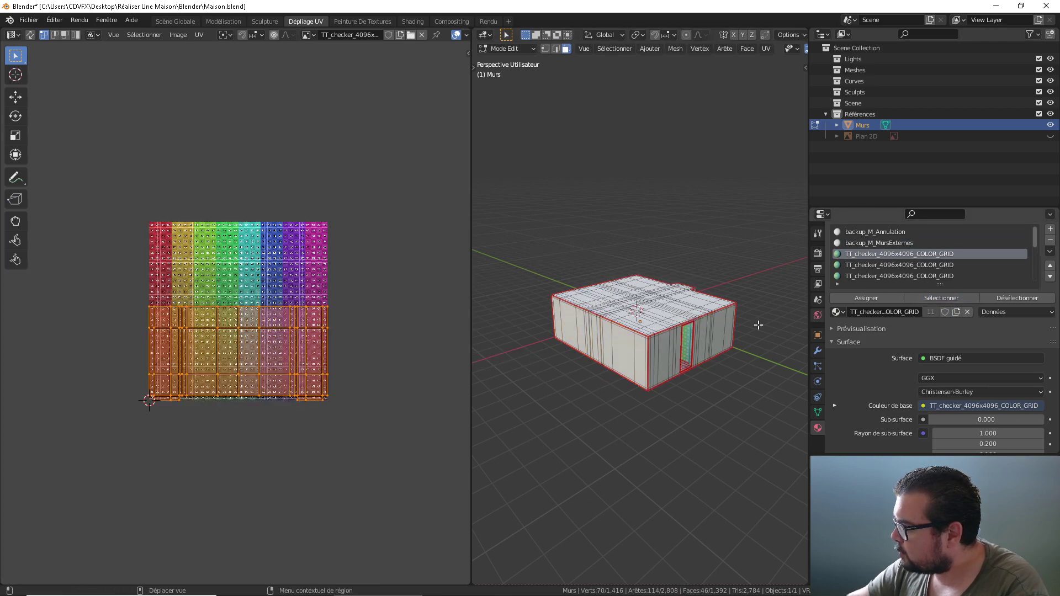
{"action": "middle_click_drag", "start_coordinate": [753, 327], "coordinate": [635, 332]}
{"action": "scroll", "coordinate": [635, 332], "scroll_direction": "up", "scroll_amount": 10}
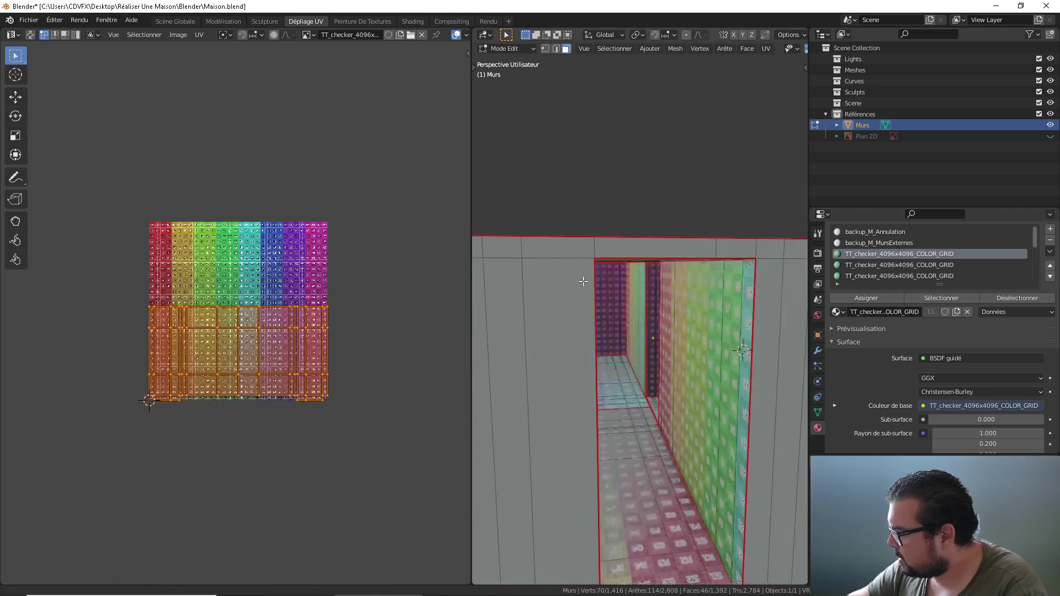
{"action": "scroll", "coordinate": [652, 291], "scroll_direction": "up", "scroll_amount": 8}
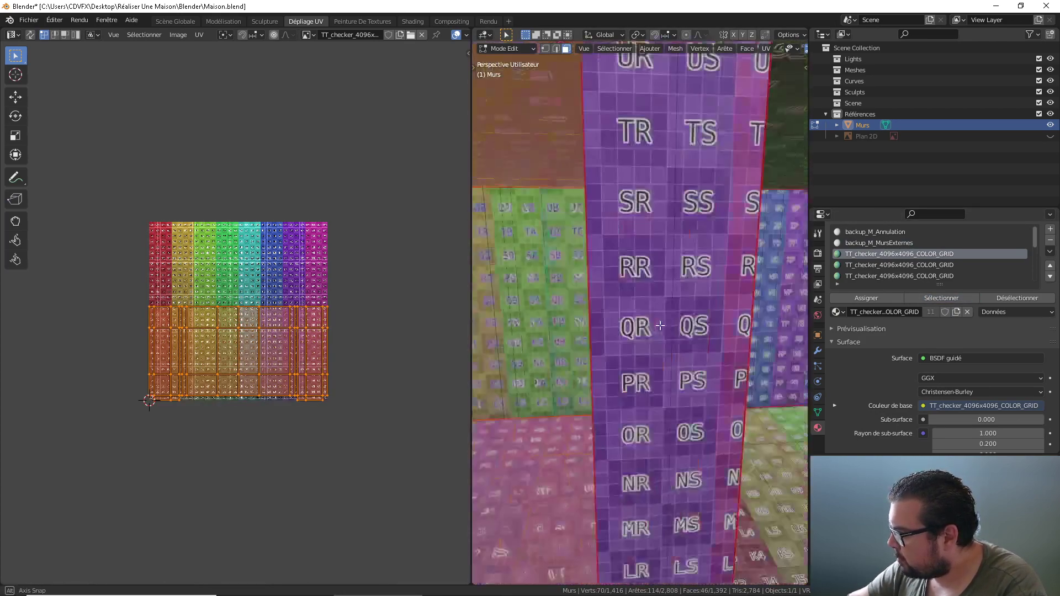
{"action": "middle_click_drag", "start_coordinate": [670, 323], "coordinate": [795, 320]}
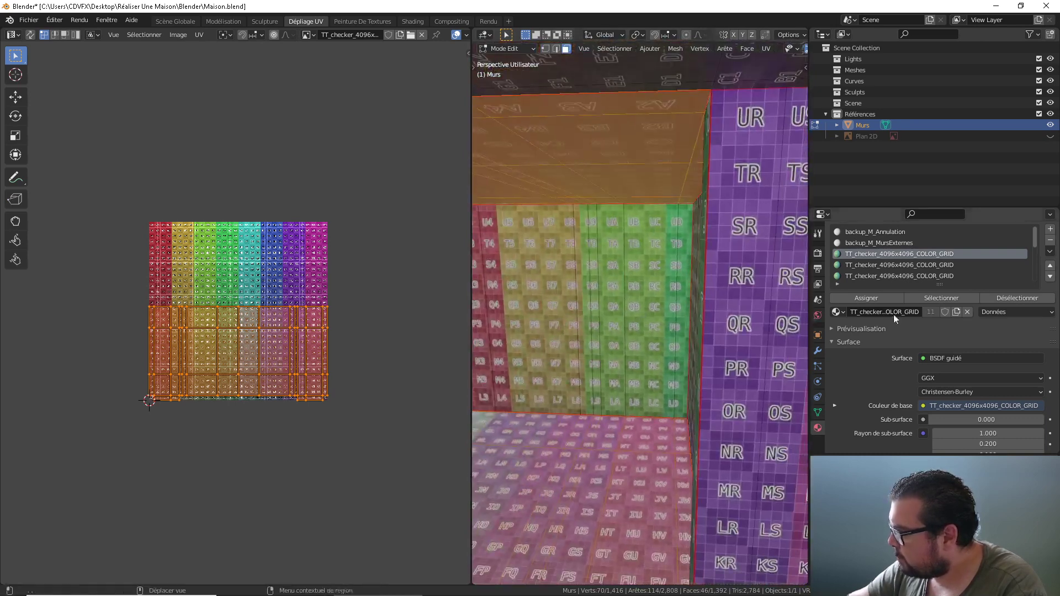
{"action": "left_click", "coordinate": [837, 312]}
{"action": "left_click", "coordinate": [929, 339]}
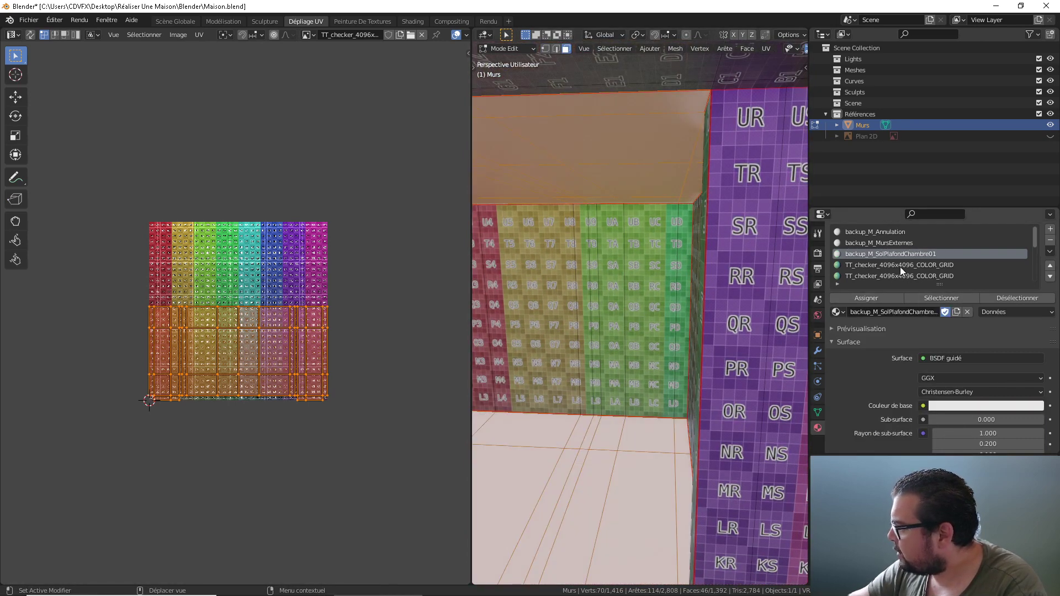
Add the fourth material slot's faces to the selection and replace its checker material with backup_M_MursChambre01
{"action": "left_click", "coordinate": [900, 267]}
{"action": "left_click", "coordinate": [934, 298]}
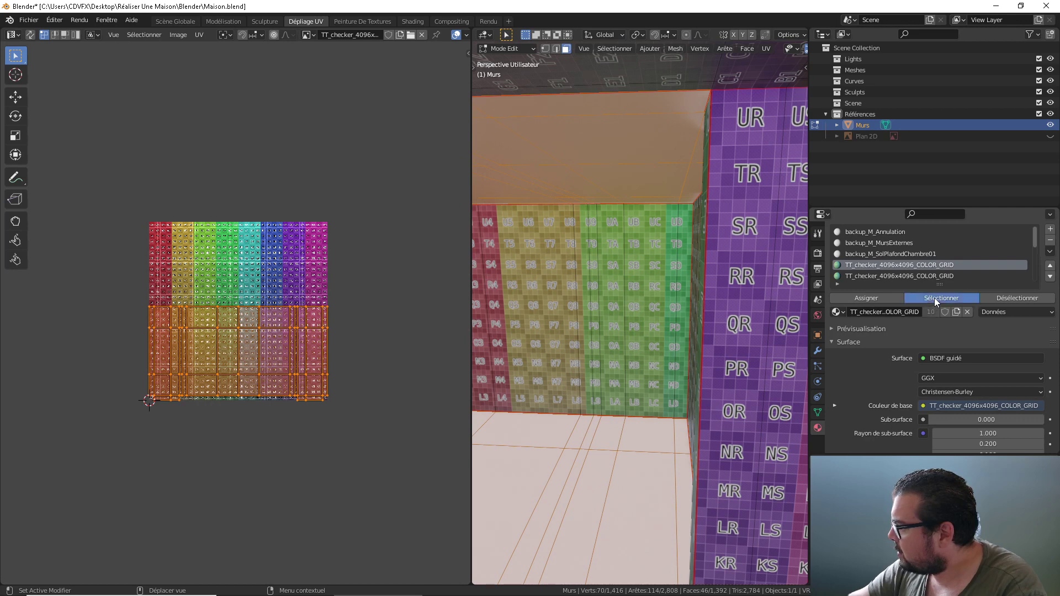
{"action": "left_click", "coordinate": [837, 312]}
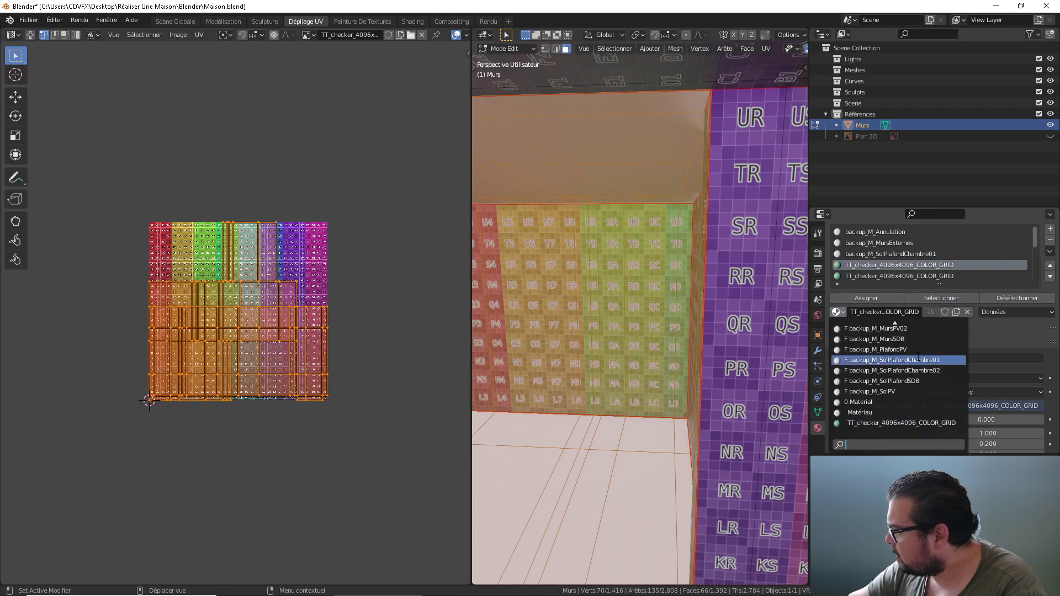
{"action": "scroll", "coordinate": [917, 353], "scroll_direction": "up", "scroll_amount": 5}
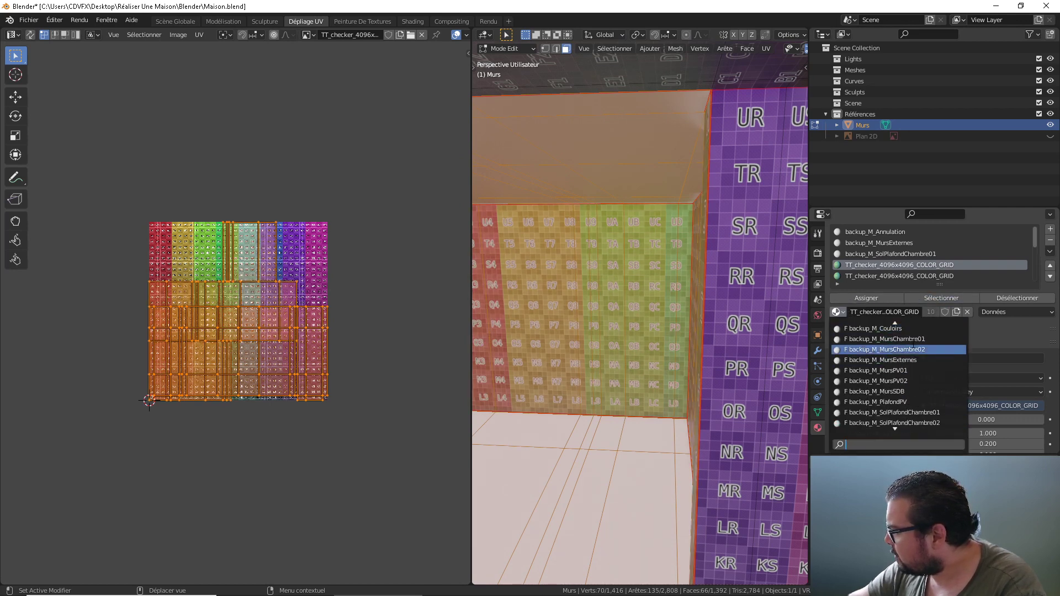
{"action": "left_click", "coordinate": [912, 339]}
Add the fifth material slot's faces to the selection and replace its checker material with backup_M_SolPlafondSDB
{"action": "middle_click_drag", "start_coordinate": [574, 332], "coordinate": [609, 308]}
{"action": "left_click", "coordinate": [861, 276]}
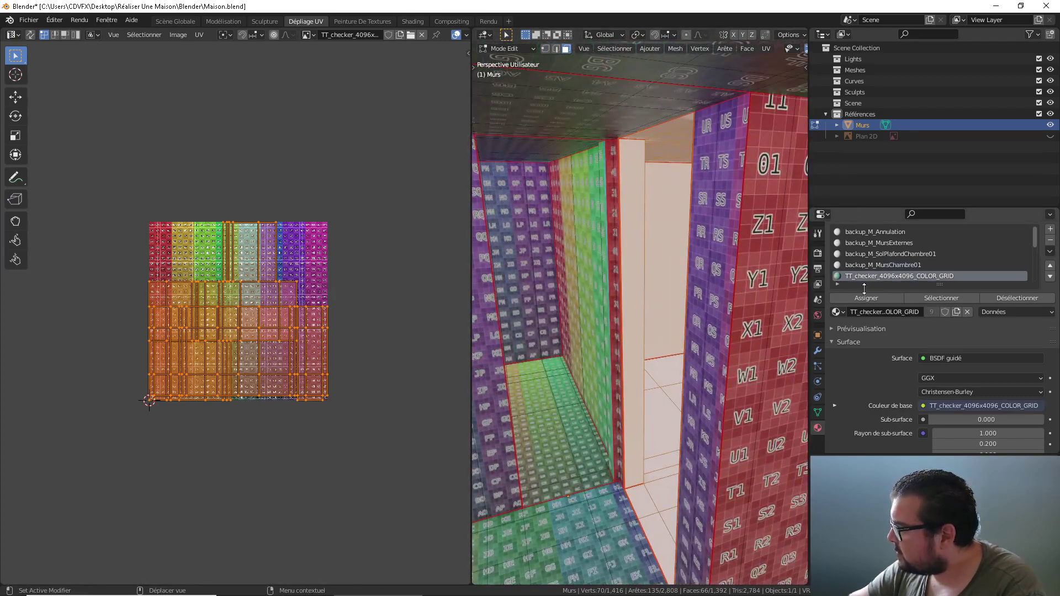
{"action": "left_click", "coordinate": [928, 297]}
{"action": "left_click", "coordinate": [837, 312]}
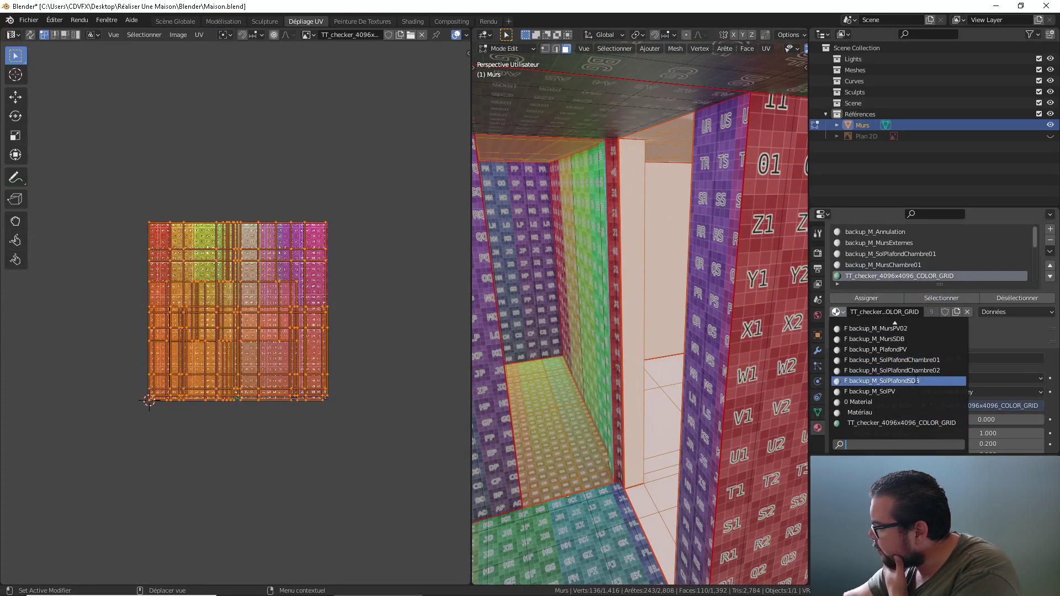
{"action": "left_click", "coordinate": [884, 381]}
Replace the checker material in the sixth material slot with backup_M_MursSDB
{"action": "scroll", "coordinate": [907, 274], "scroll_direction": "down", "scroll_amount": 2}
{"action": "left_click", "coordinate": [873, 266]}
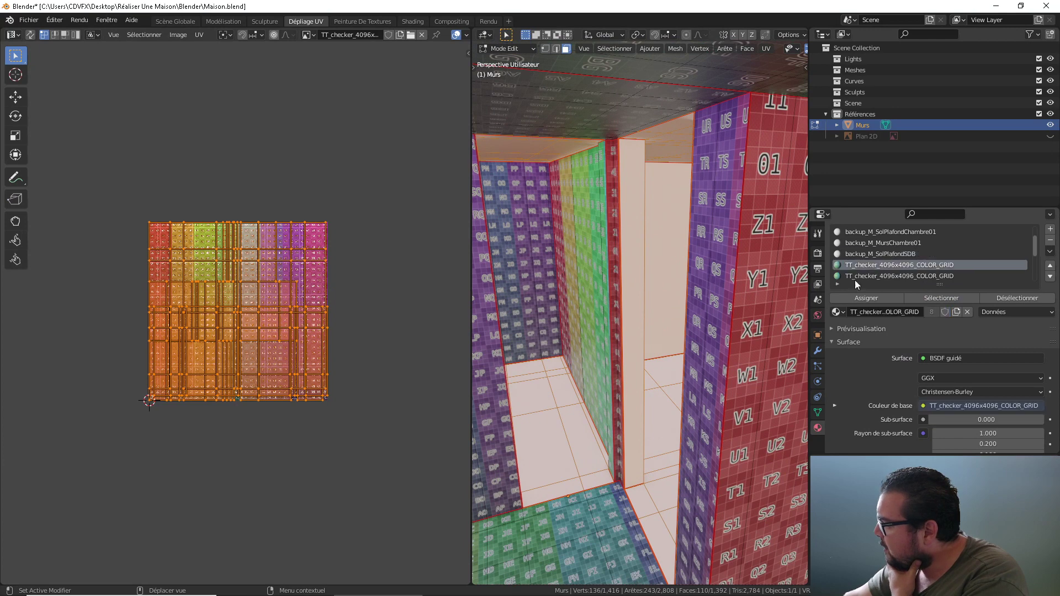
{"action": "left_click", "coordinate": [837, 312]}
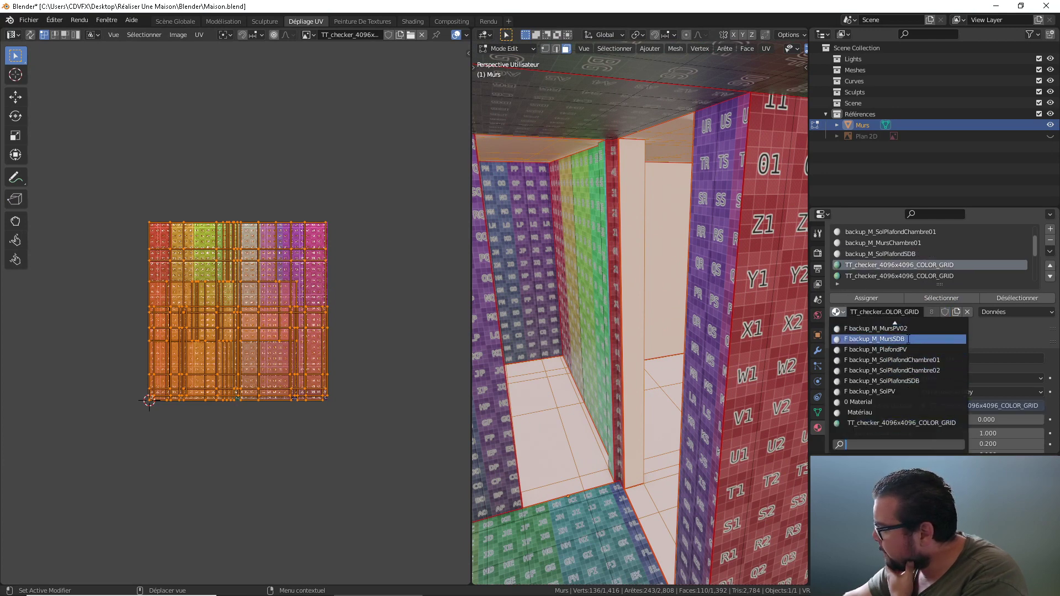
{"action": "left_click", "coordinate": [906, 339]}
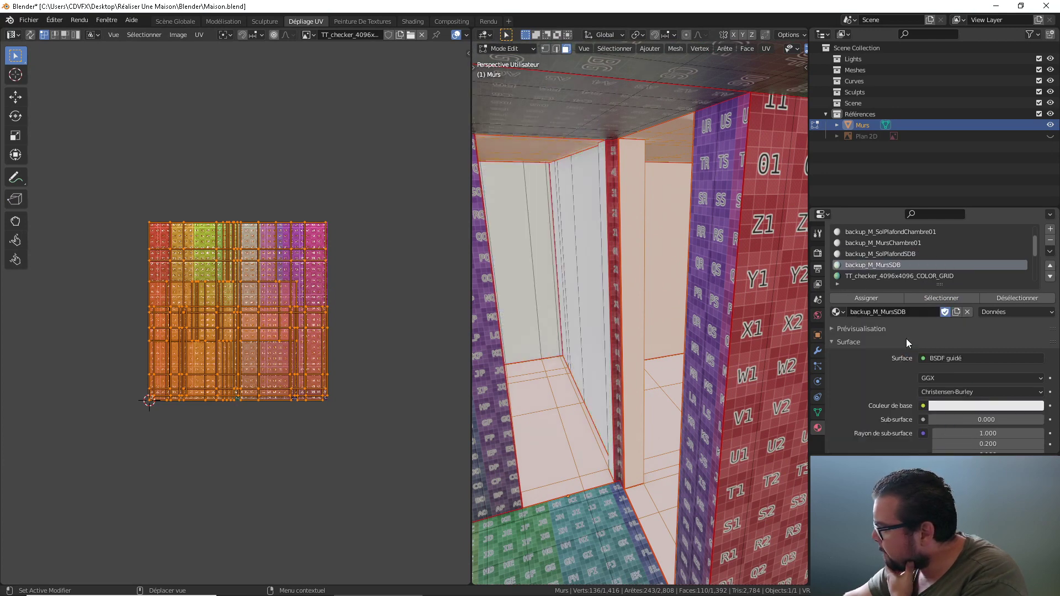
Try backup_M_Couloirs as the replacement for the checker material in the seventh material slot
{"action": "left_click", "coordinate": [905, 275]}
{"action": "left_click", "coordinate": [839, 312]}
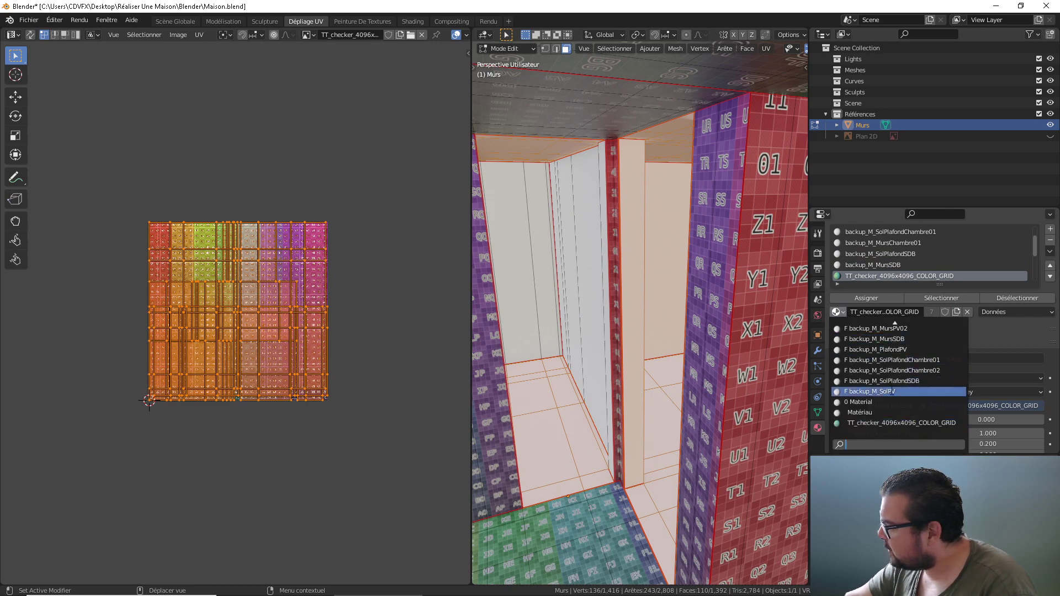
{"action": "scroll", "coordinate": [894, 401], "scroll_direction": "up", "scroll_amount": 13}
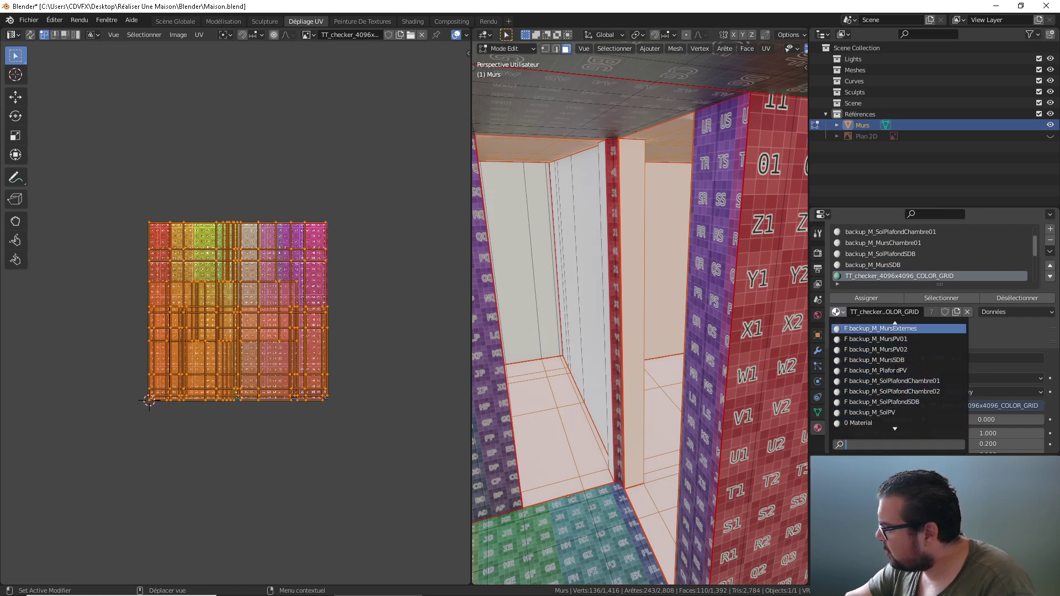
{"action": "left_click", "coordinate": [878, 339]}
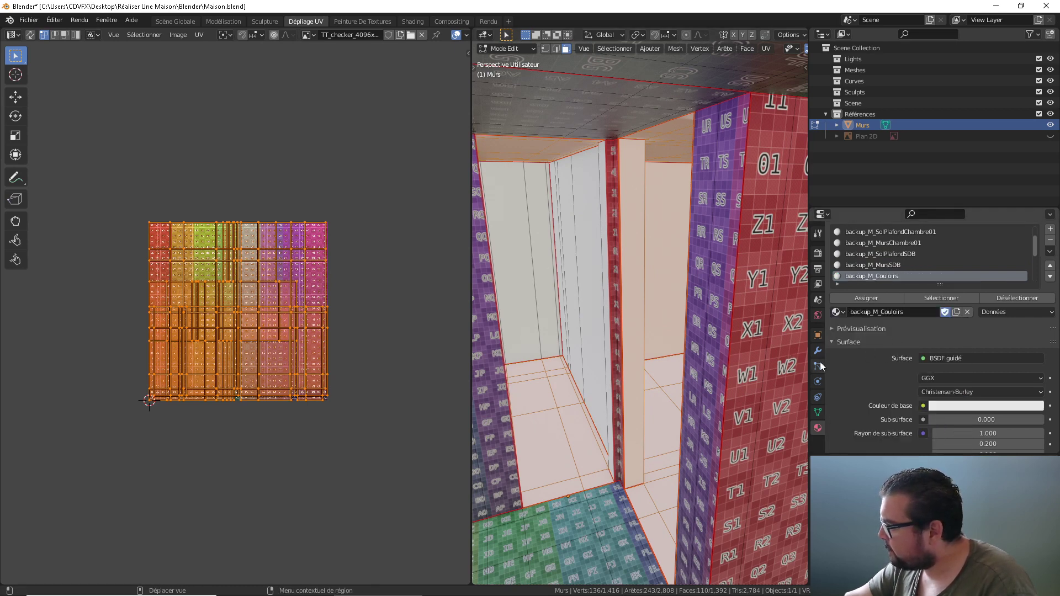
Change the seventh slot's material to backup_M_SolPlafondChambre02
{"action": "middle_click_drag", "start_coordinate": [707, 333], "coordinate": [637, 326]}
{"action": "left_click", "coordinate": [838, 312]}
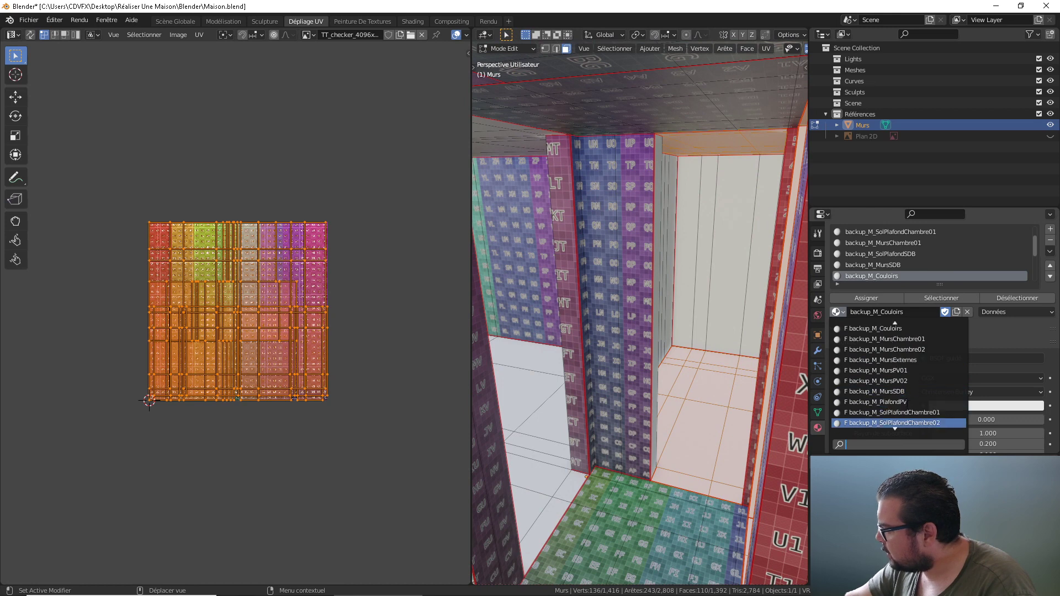
{"action": "left_click", "coordinate": [915, 412]}
Replace the checker material in the eighth material slot with backup_M_SolPlafondChambre02
{"action": "scroll", "coordinate": [862, 276], "scroll_direction": "down", "scroll_amount": 2}
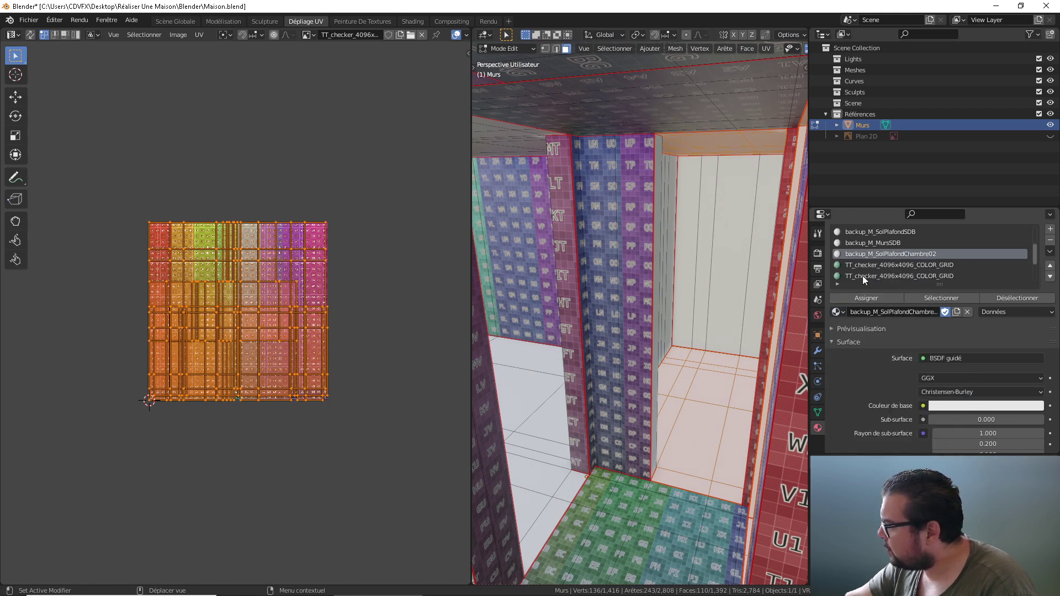
{"action": "left_click", "coordinate": [870, 265]}
{"action": "left_click", "coordinate": [840, 312]}
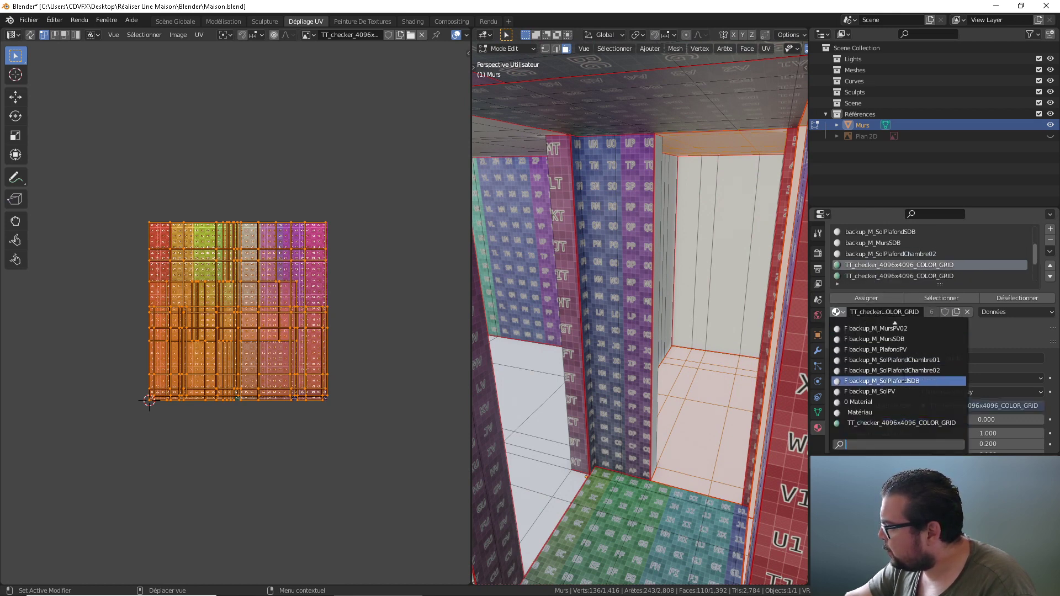
{"action": "left_click", "coordinate": [890, 370]}
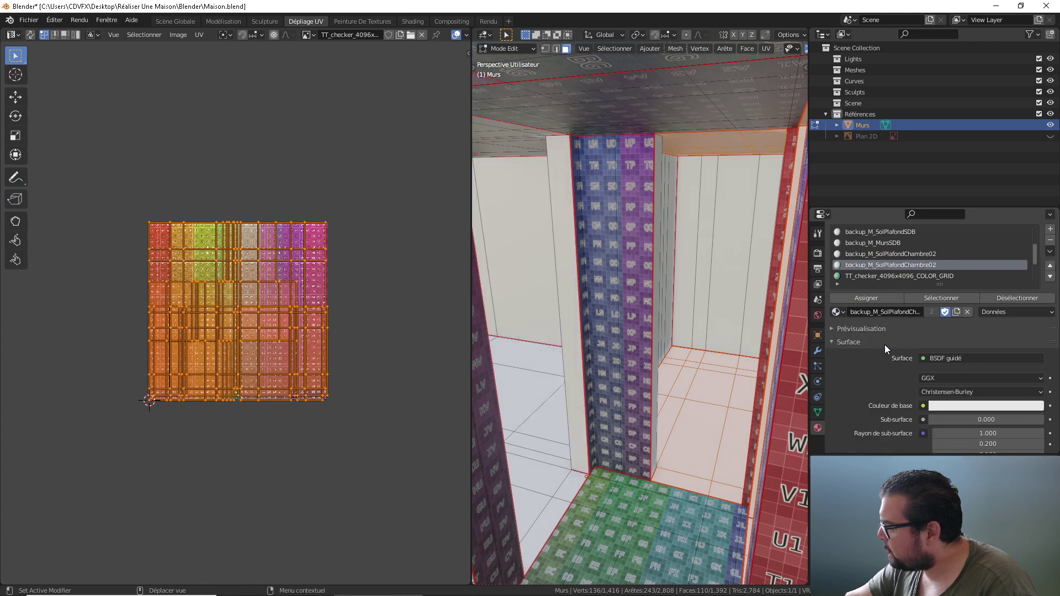
Replace the checker material in the ninth material slot with backup_M_Couloirs
{"action": "left_click", "coordinate": [874, 276]}
{"action": "left_click", "coordinate": [838, 312]}
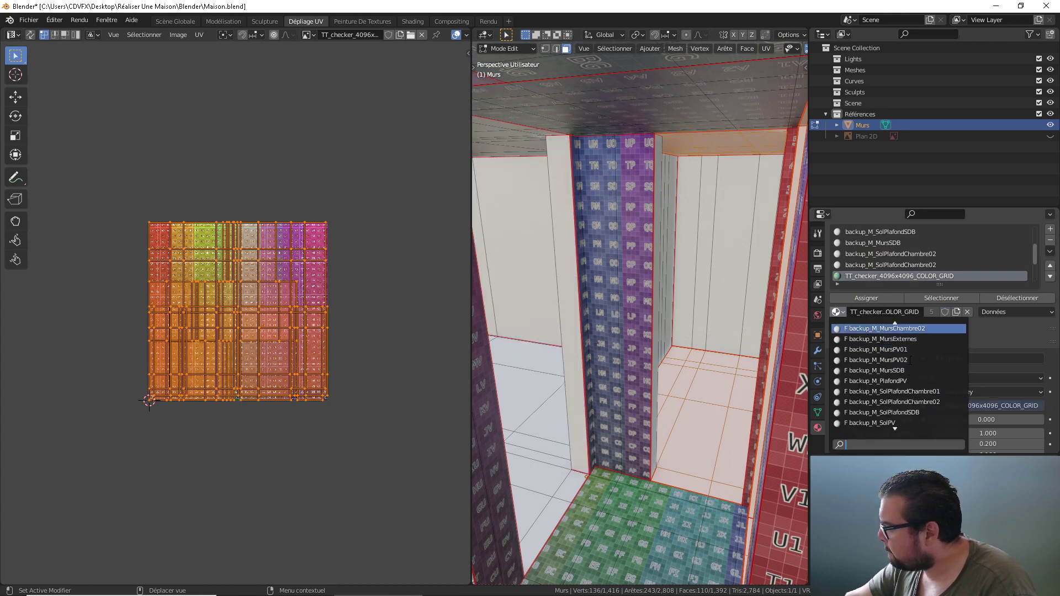
{"action": "scroll", "coordinate": [911, 360], "scroll_direction": "up", "scroll_amount": 2}
{"action": "left_click", "coordinate": [900, 345]}
Replace the checker material in the tenth material slot with backup_M_PlafondPV
{"action": "scroll", "coordinate": [712, 381], "scroll_direction": "up", "scroll_amount": 5}
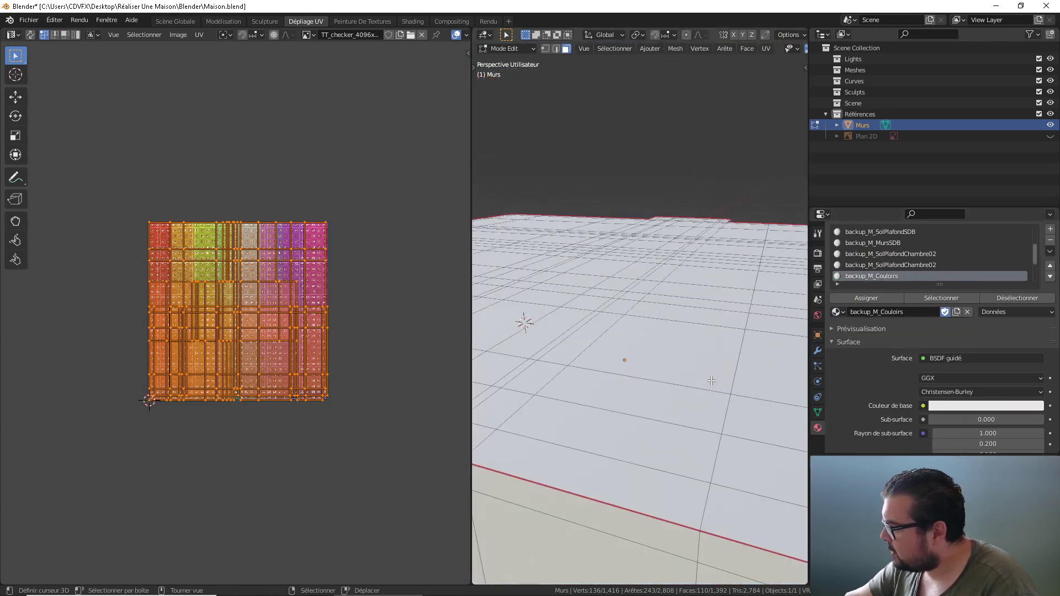
{"action": "scroll", "coordinate": [712, 381], "scroll_direction": "down", "scroll_amount": 5}
{"action": "scroll", "coordinate": [873, 280], "scroll_direction": "down", "scroll_amount": 3}
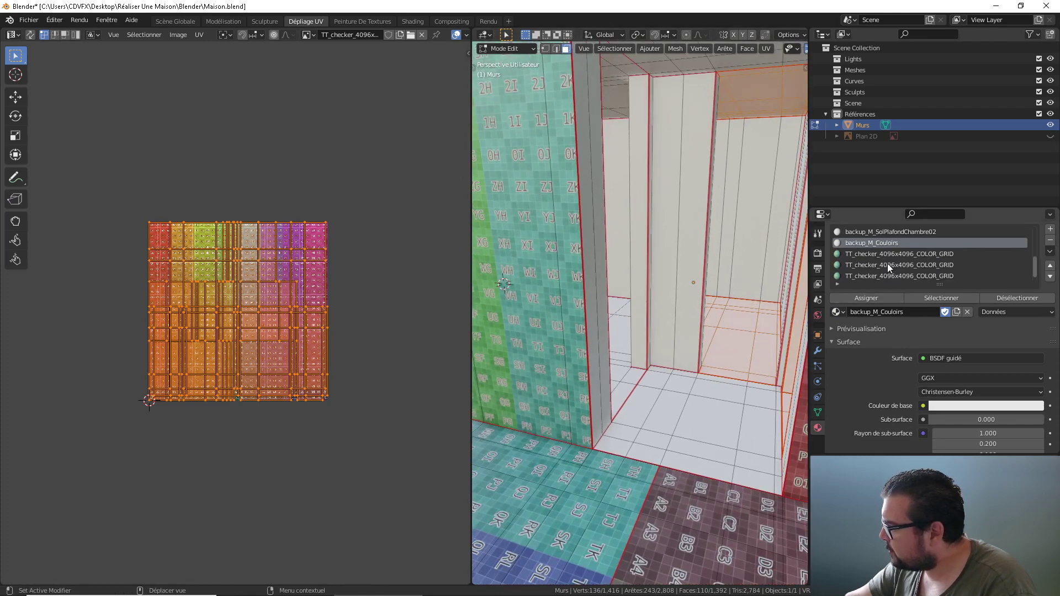
{"action": "left_click", "coordinate": [890, 255]}
{"action": "left_click", "coordinate": [838, 312]}
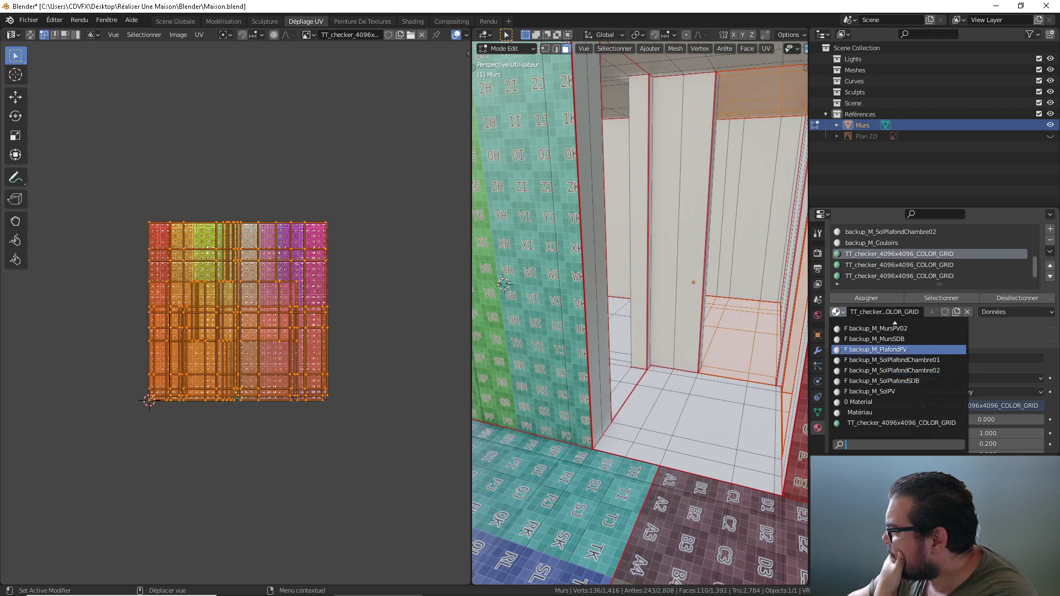
{"action": "left_click", "coordinate": [908, 349]}
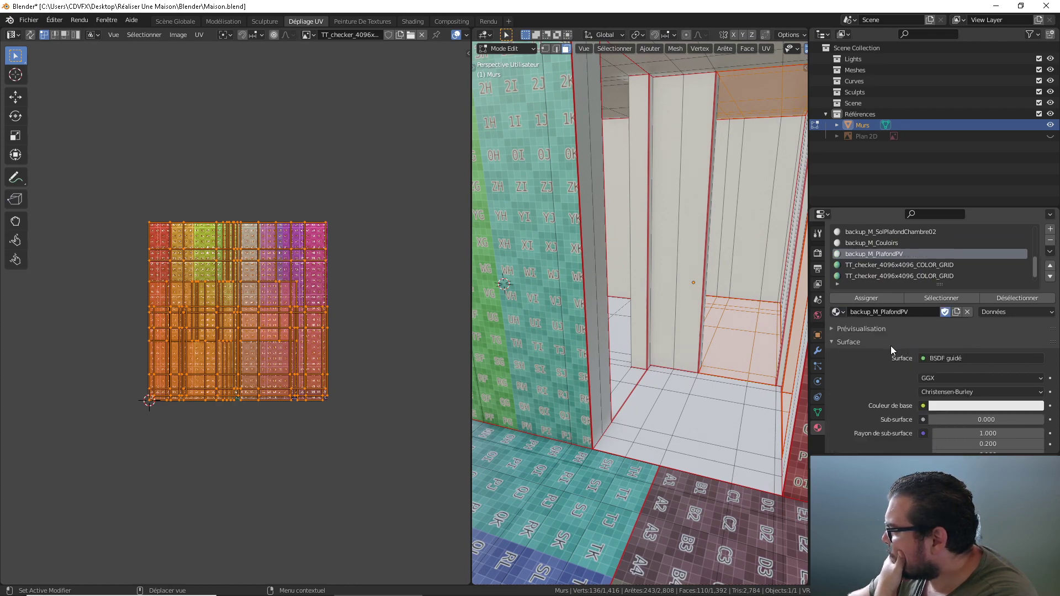
Replace the checker material in the eleventh material slot with backup_M_SolPV
{"action": "left_click", "coordinate": [870, 266]}
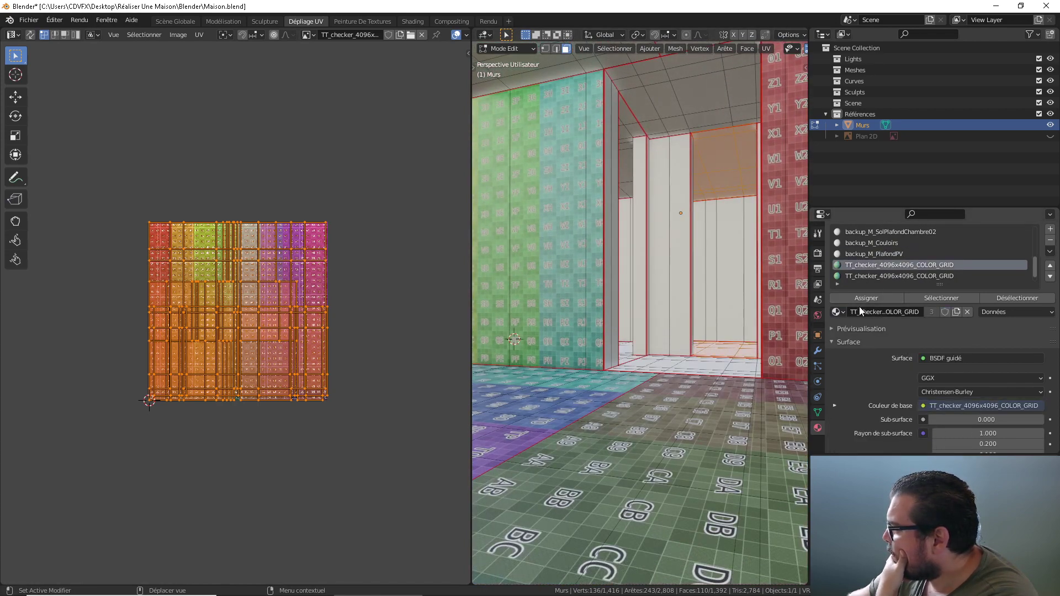
{"action": "left_click", "coordinate": [839, 312]}
{"action": "left_click", "coordinate": [884, 391]}
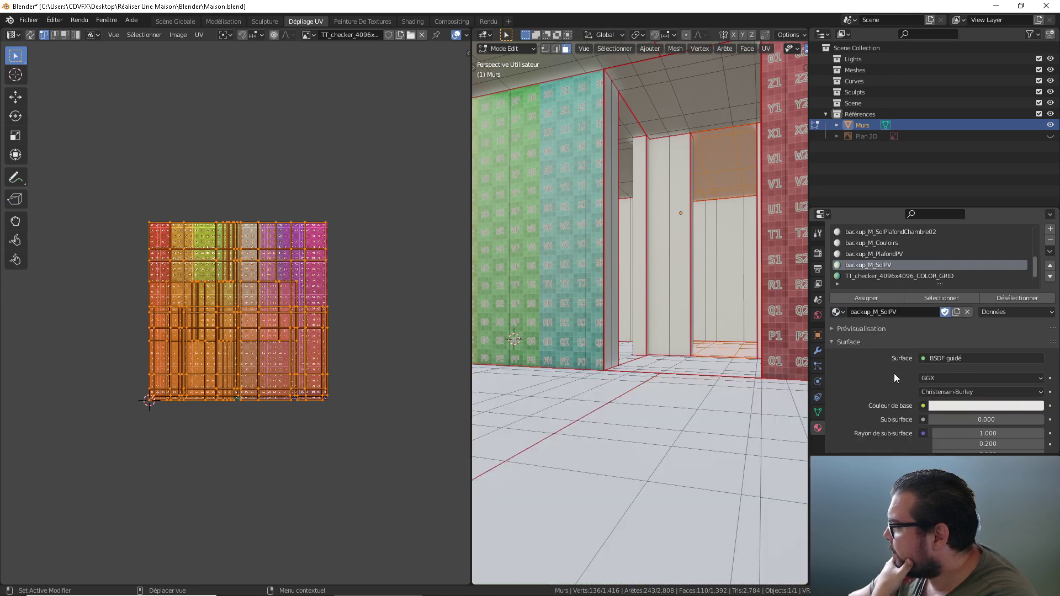
Replace the checker material in the twelfth material slot with backup_M_MursPV01
{"action": "left_click", "coordinate": [874, 276]}
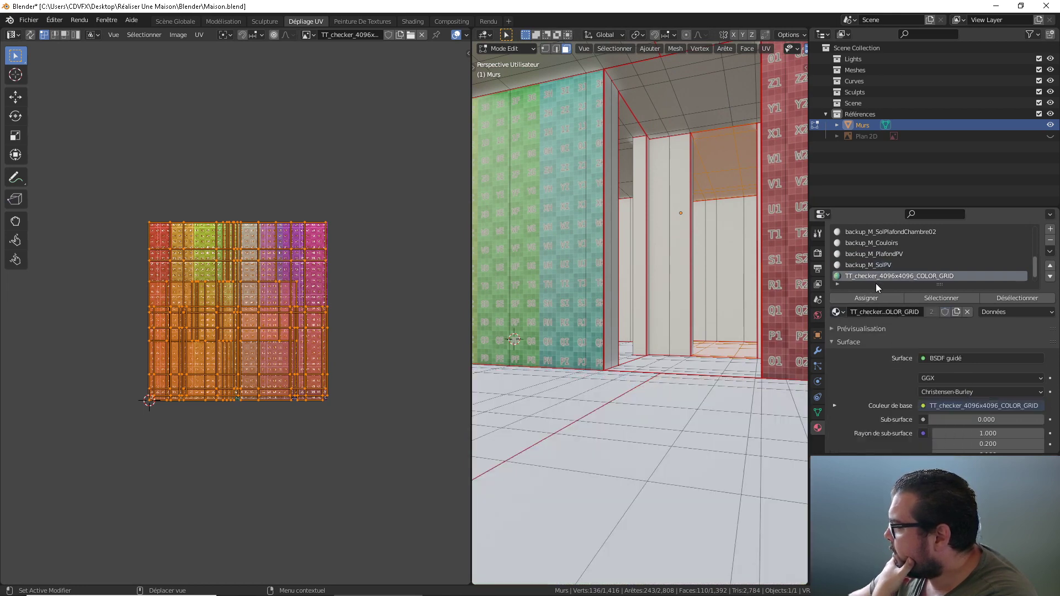
{"action": "left_click", "coordinate": [839, 313]}
{"action": "scroll", "coordinate": [906, 334], "scroll_direction": "up", "scroll_amount": 2}
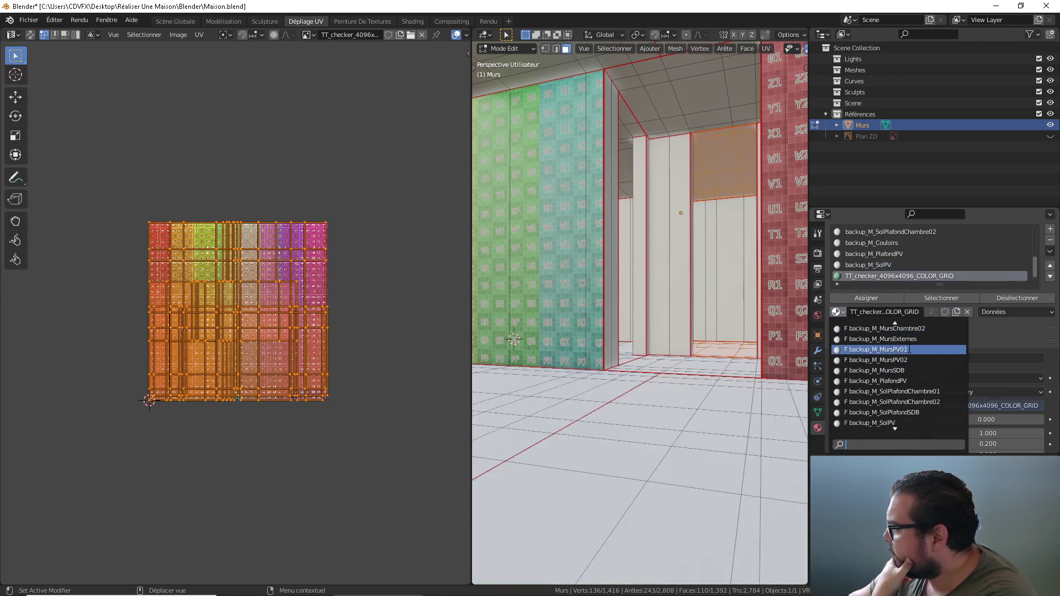
{"action": "left_click", "coordinate": [883, 340]}
Replace the checker material in the thirteenth material slot with backup_M_MursPV02
{"action": "left_click", "coordinate": [900, 277]}
{"action": "left_click", "coordinate": [839, 313]}
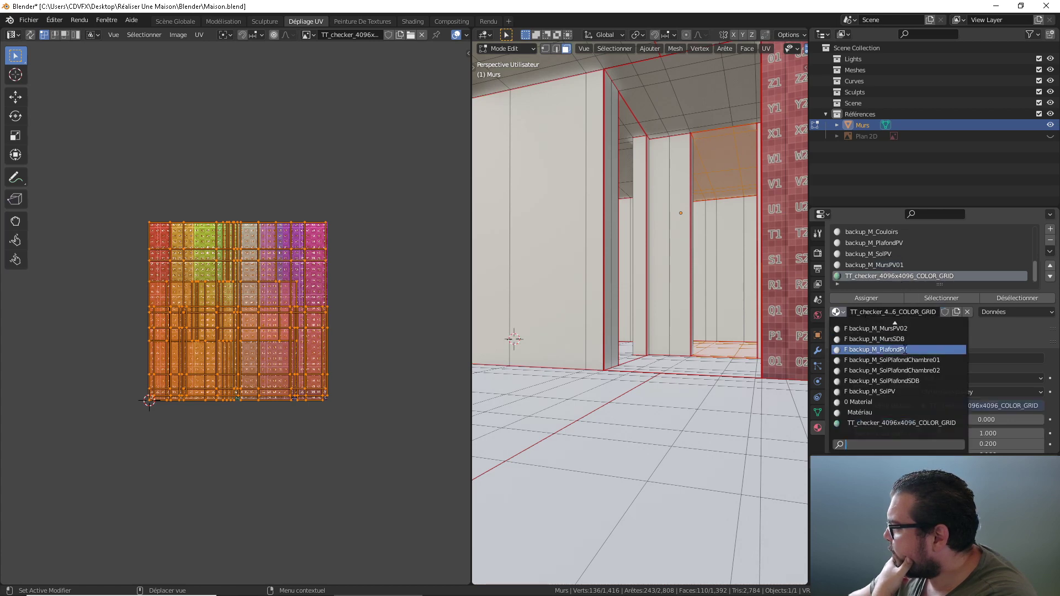
{"action": "left_click", "coordinate": [907, 329]}
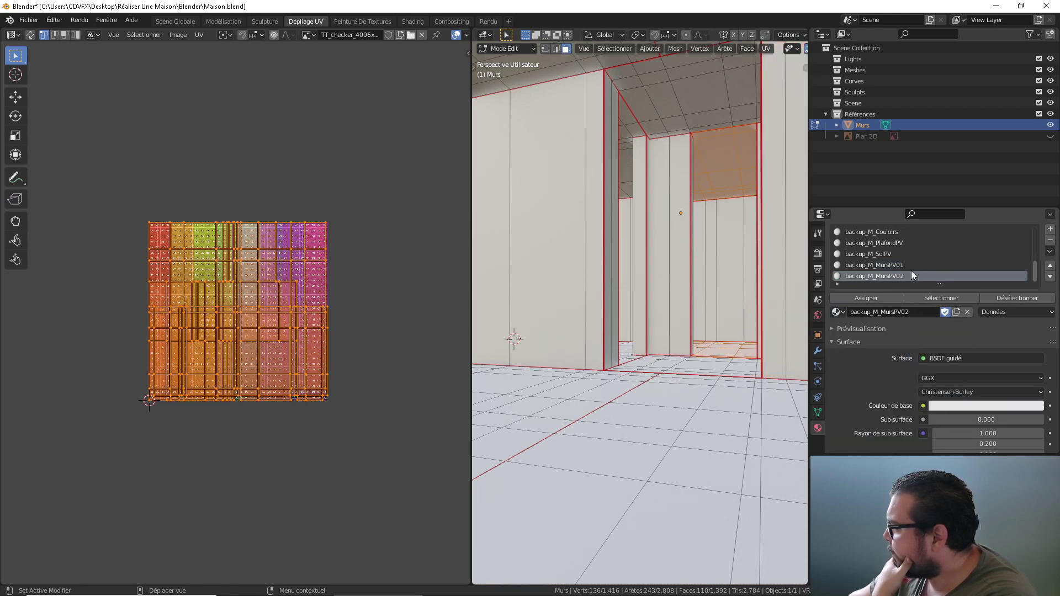
Remove the backup_ prefix from the thirteenth slot's material so it is named M_MursPV02
{"action": "middle_click_drag", "start_coordinate": [657, 323], "coordinate": [678, 318]}
{"action": "scroll", "coordinate": [679, 318], "scroll_direction": "up", "scroll_amount": 6}
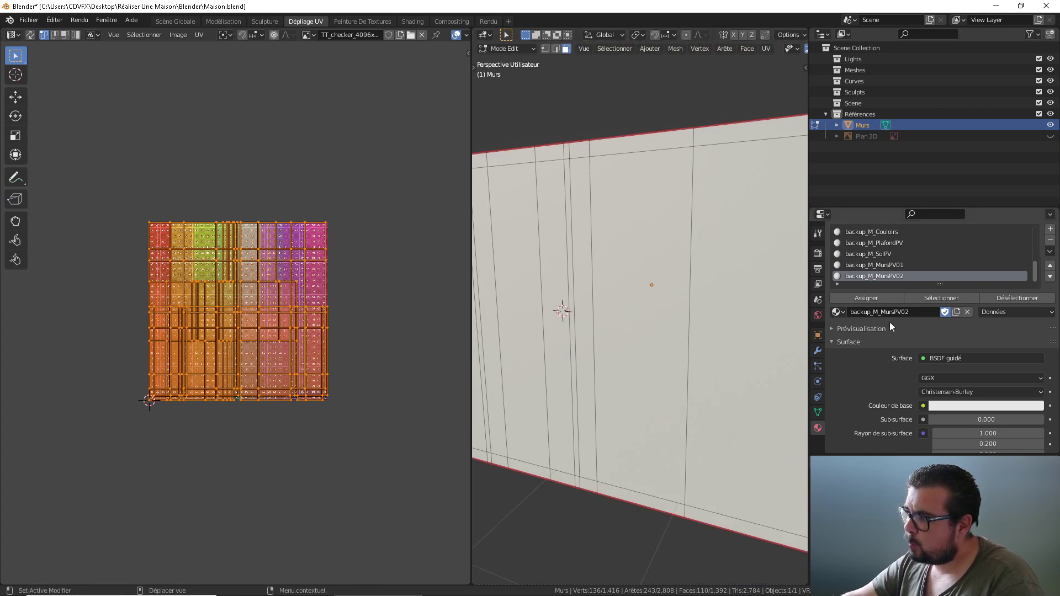
{"action": "left_click", "coordinate": [874, 312]}
{"action": "left_click_drag", "start_coordinate": [875, 312], "coordinate": [851, 312]}
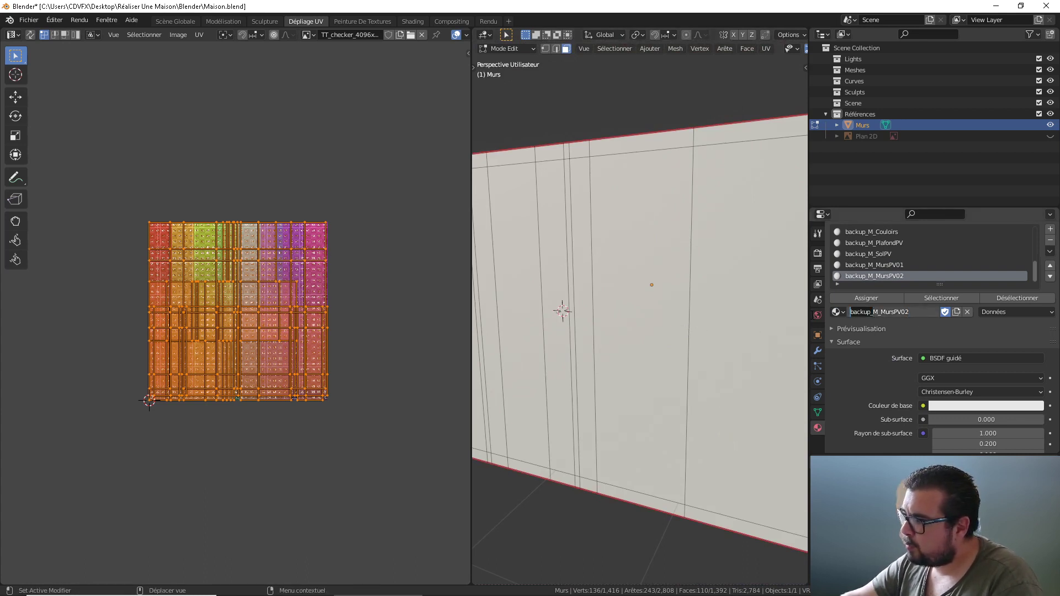
{"action": "key", "text": "BackSpace"}
{"action": "key", "text": "Return"}
Rename the backup_M_MursPV01 material as M_MursPV01
{"action": "left_click", "coordinate": [873, 266]}
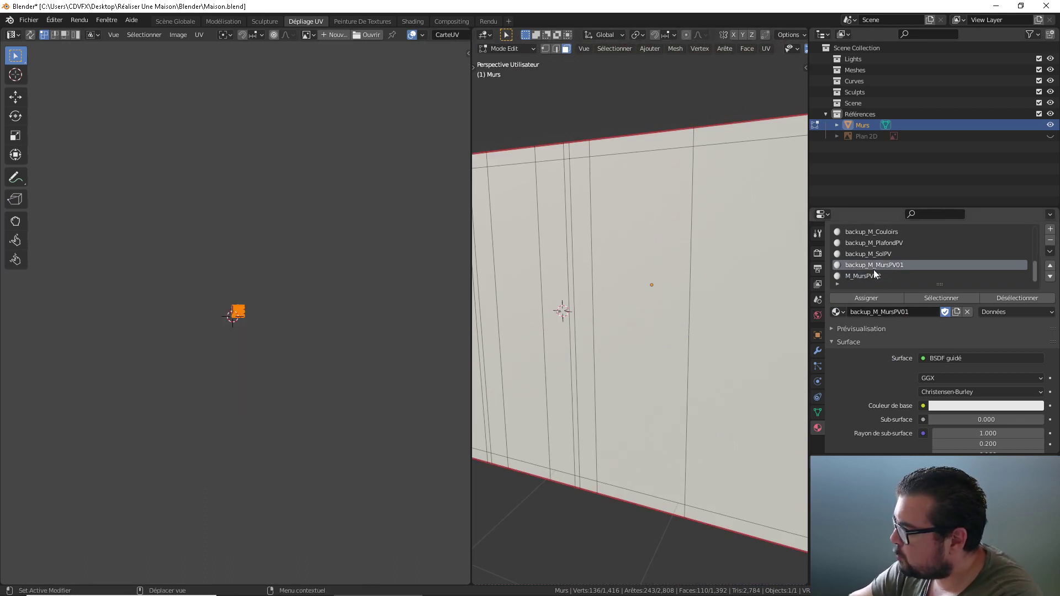
{"action": "left_click", "coordinate": [873, 312]}
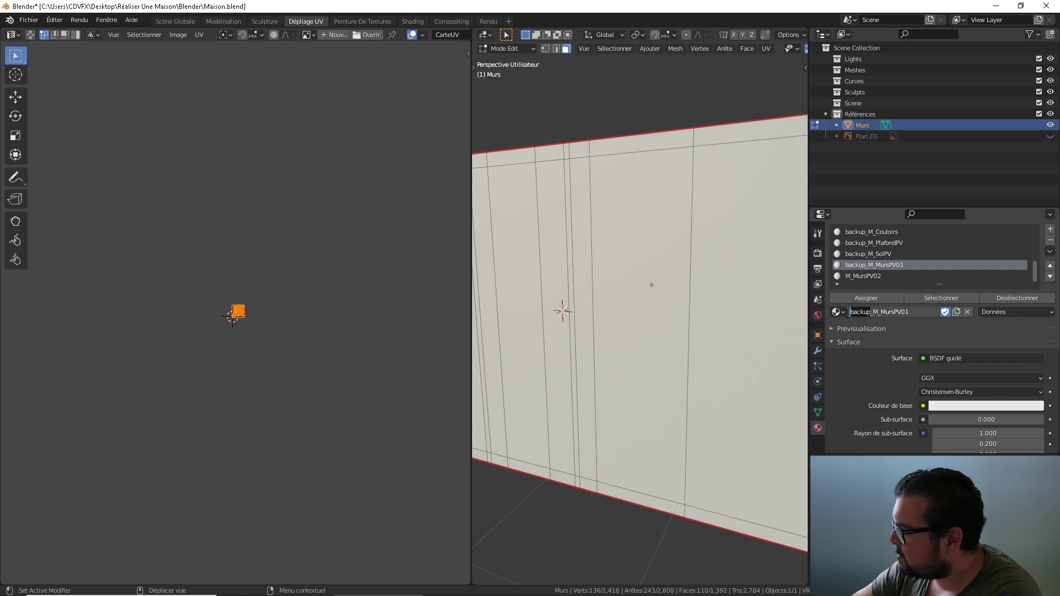
{"action": "key", "text": "BackSpace"}
{"action": "key", "text": "Return"}
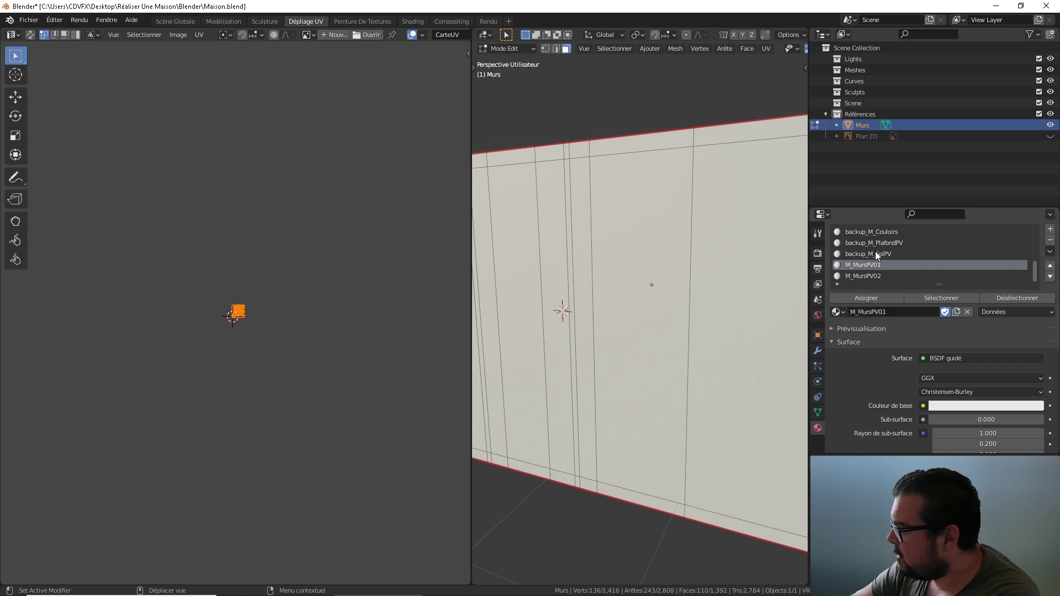
Rename the backup_M_SolPV material as M_SolPV
{"action": "left_click", "coordinate": [876, 253]}
{"action": "left_click", "coordinate": [871, 312]}
{"action": "left_click", "coordinate": [874, 312]}
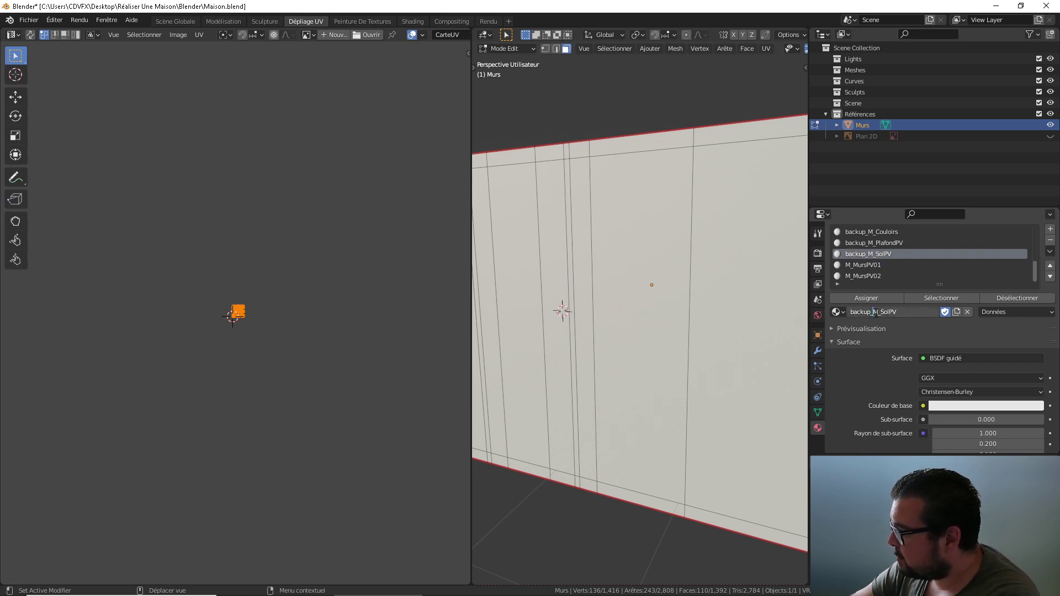
{"action": "key", "text": "BackSpace"}
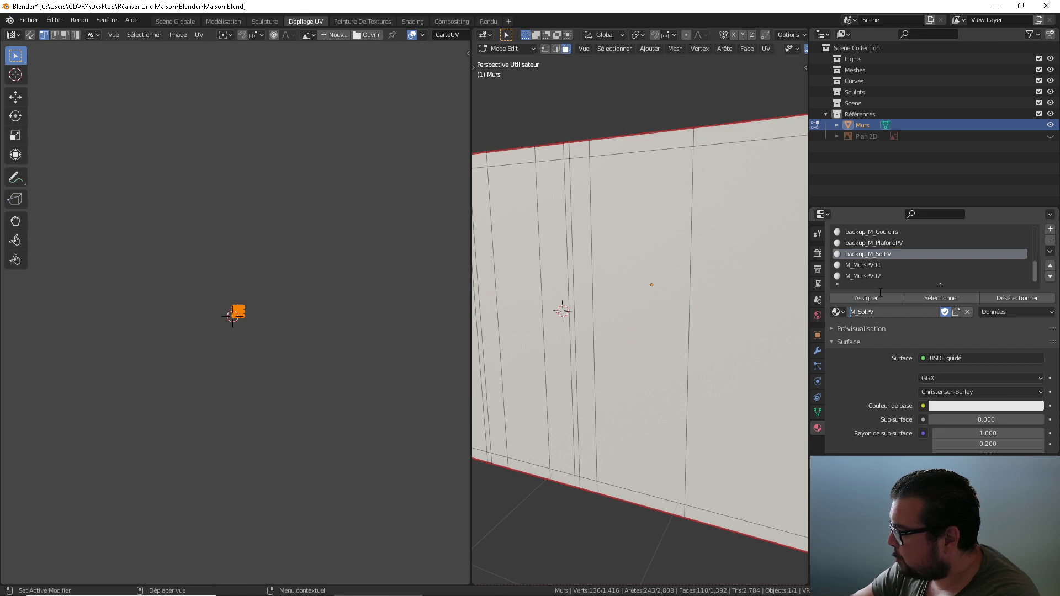
Rename the backup_M_PlafondPV material as M_PlafondPV
{"action": "left_click", "coordinate": [869, 246]}
{"action": "left_click", "coordinate": [870, 312]}
{"action": "left_click_drag", "start_coordinate": [874, 312], "coordinate": [850, 312]}
{"action": "key", "text": "BackSpace"}
Rename the backup_M_Couloirs material as M_Couloirs
{"action": "left_click", "coordinate": [871, 233]}
{"action": "left_click", "coordinate": [880, 312]}
{"action": "key", "text": "BackSpace"}
{"action": "key", "text": "Return"}
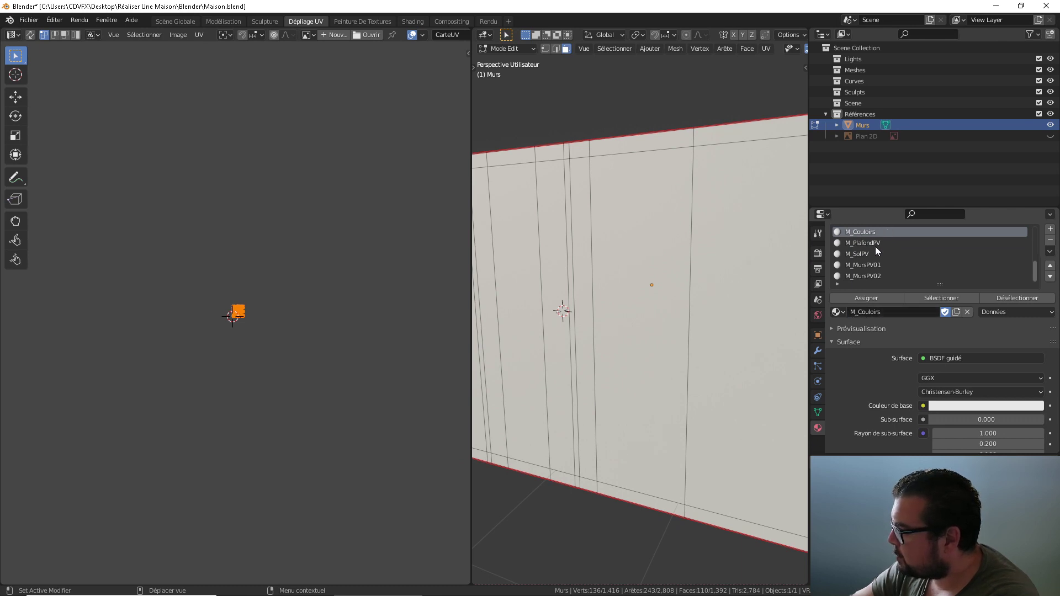
Rename the eighth slot's backup_M_SolPlafondChambre02 material as M_SolPlafondChambre02
{"action": "scroll", "coordinate": [876, 250], "scroll_direction": "up", "scroll_amount": 2}
{"action": "left_click", "coordinate": [880, 243]}
{"action": "left_click", "coordinate": [875, 312]}
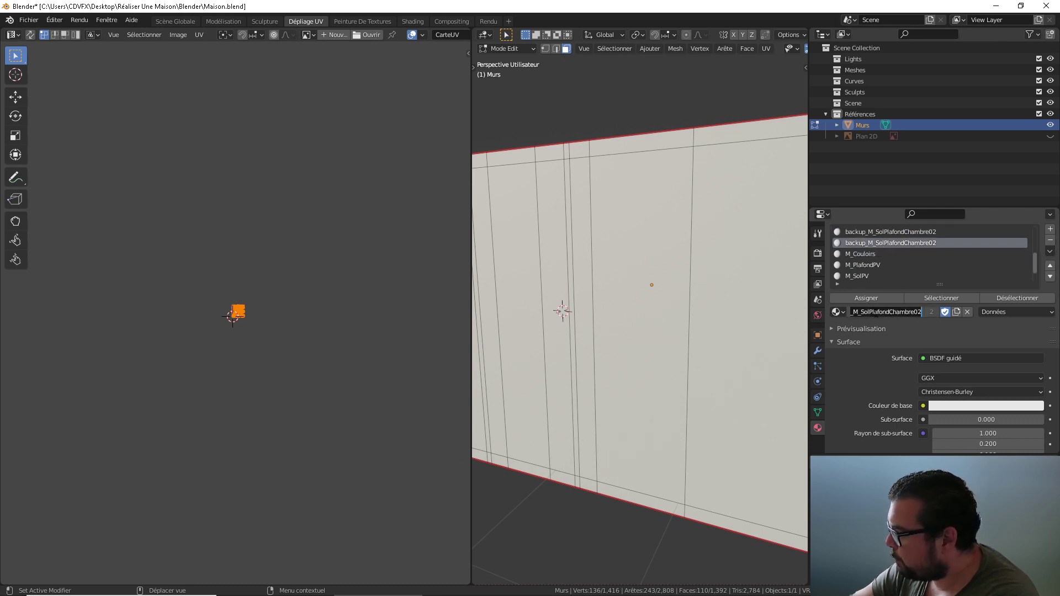
{"action": "key", "text": "Home"}
{"action": "key", "text": "Delete"}
{"action": "key", "text": "Delete"}
{"action": "key", "text": "Delete"}
{"action": "key", "text": "Delete"}
{"action": "key", "text": "Delete"}
{"action": "key", "text": "Delete"}
{"action": "key", "text": "Delete"}
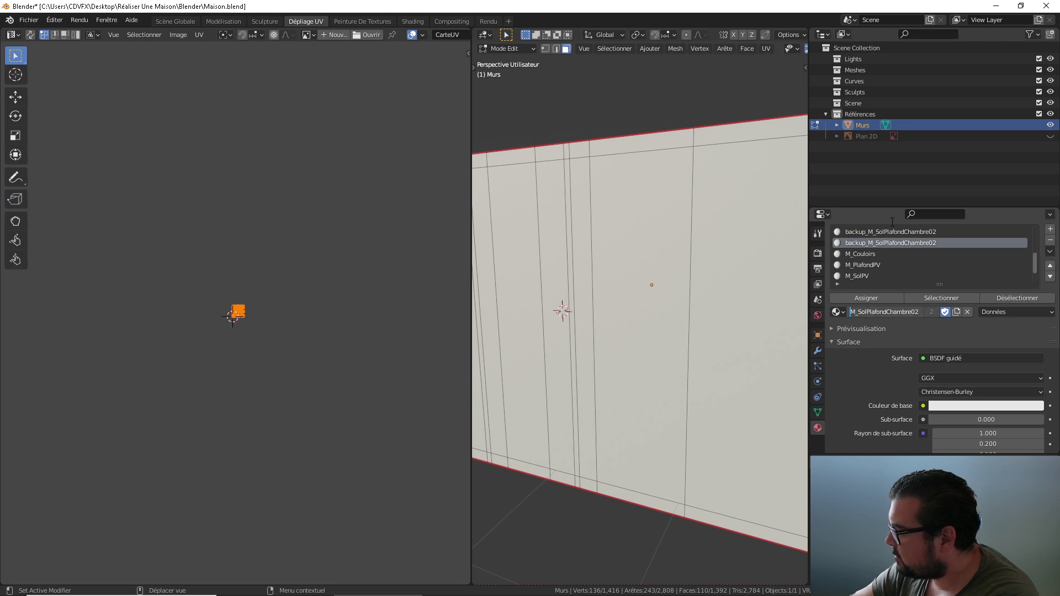
{"action": "key", "text": "Return"}
{"action": "left_click", "coordinate": [872, 232]}
{"action": "left_click", "coordinate": [884, 312]}
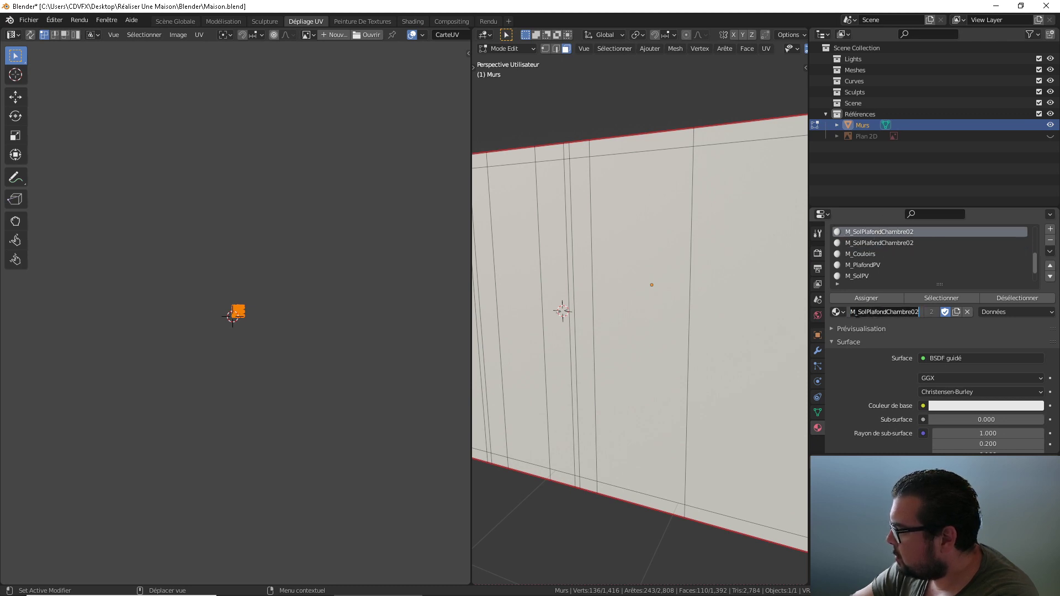
{"action": "left_click", "coordinate": [854, 313]}
{"action": "key", "text": "Escape"}
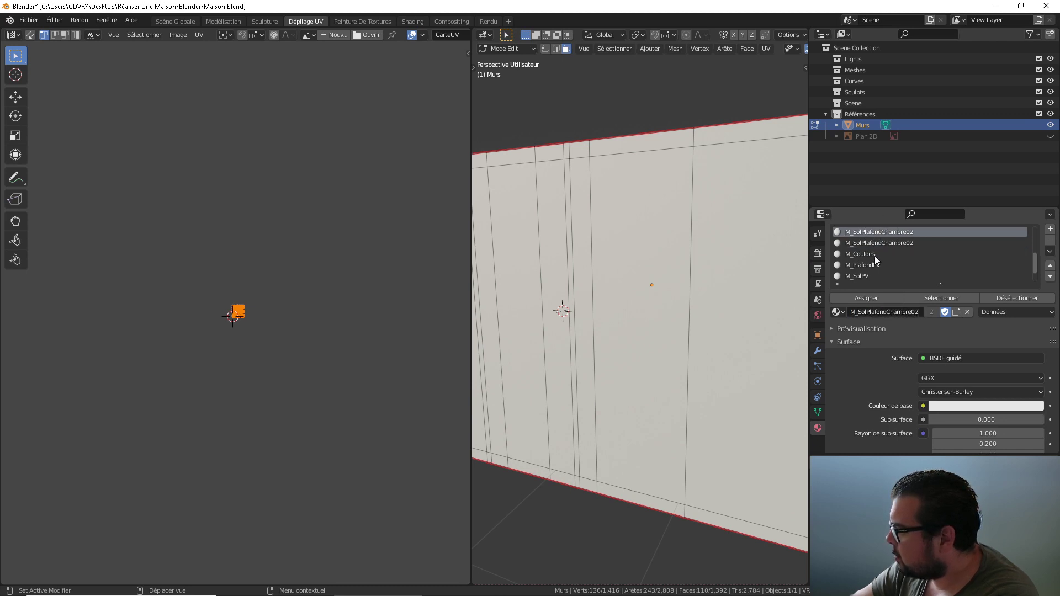
Undo the renaming of the SolPlafondChambre02 and Couloirs materials
{"action": "scroll", "coordinate": [875, 257], "scroll_direction": "up", "scroll_amount": 1}
{"action": "scroll", "coordinate": [880, 267], "scroll_direction": "down", "scroll_amount": 2, "text": "ctrl"}
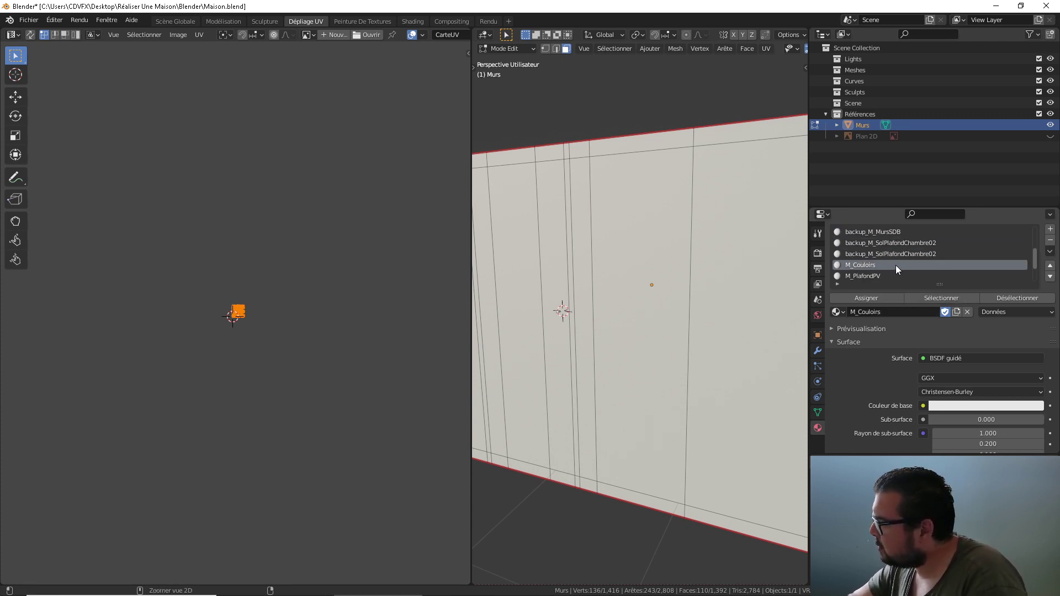
{"action": "scroll", "coordinate": [897, 264], "scroll_direction": "down", "scroll_amount": 1, "text": "ctrl"}
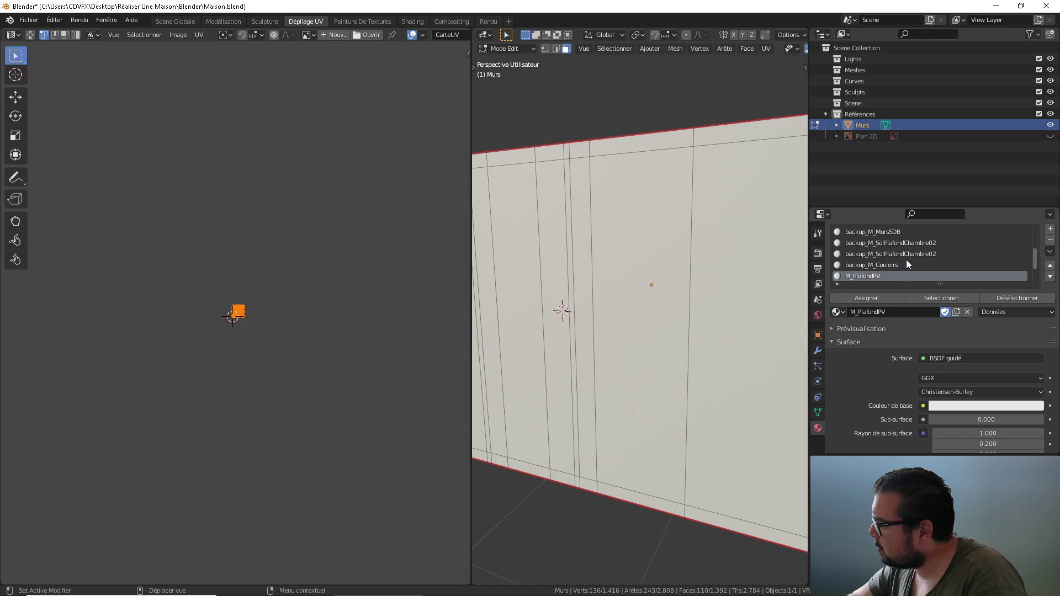
Remove the backup_ prefix from the ninth slot's material so it is named M_Couloirs
{"action": "left_click", "coordinate": [884, 265]}
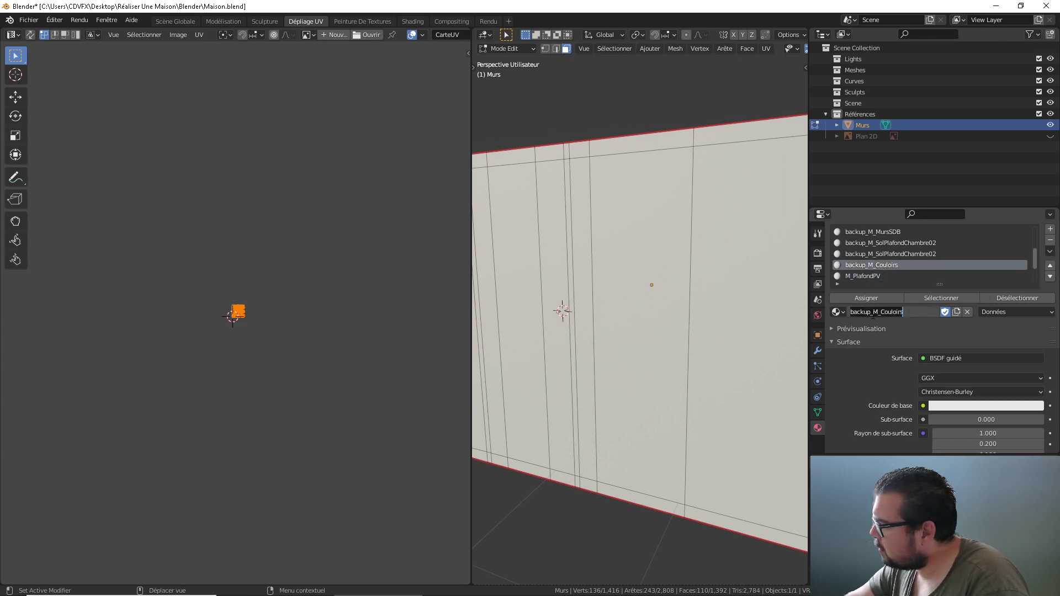
{"action": "left_click", "coordinate": [874, 312]}
{"action": "key", "text": "Home"}
{"action": "key", "text": "Delete"}
{"action": "key", "text": "Delete"}
{"action": "key", "text": "Delete"}
{"action": "key", "text": "Delete"}
{"action": "key", "text": "Delete"}
{"action": "key", "text": "Delete"}
{"action": "key", "text": "Delete"}
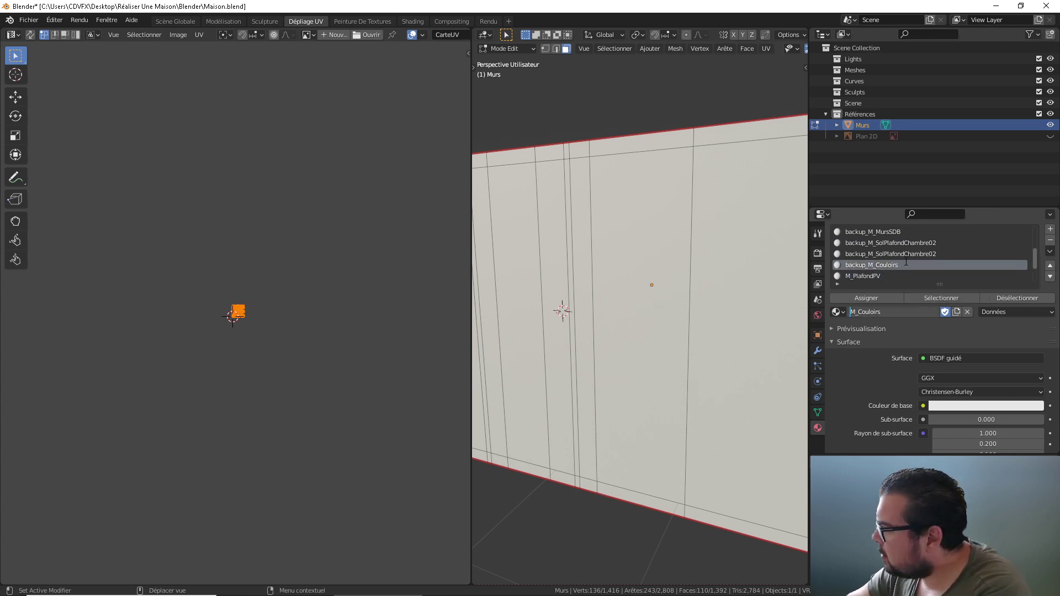
{"action": "key", "text": "Return"}
Replace the duplicate backup_M_SolPlafondChambre02 material in the eighth slot with backup_M_MursChambre02
{"action": "left_click", "coordinate": [907, 253]}
{"action": "left_click", "coordinate": [840, 312]}
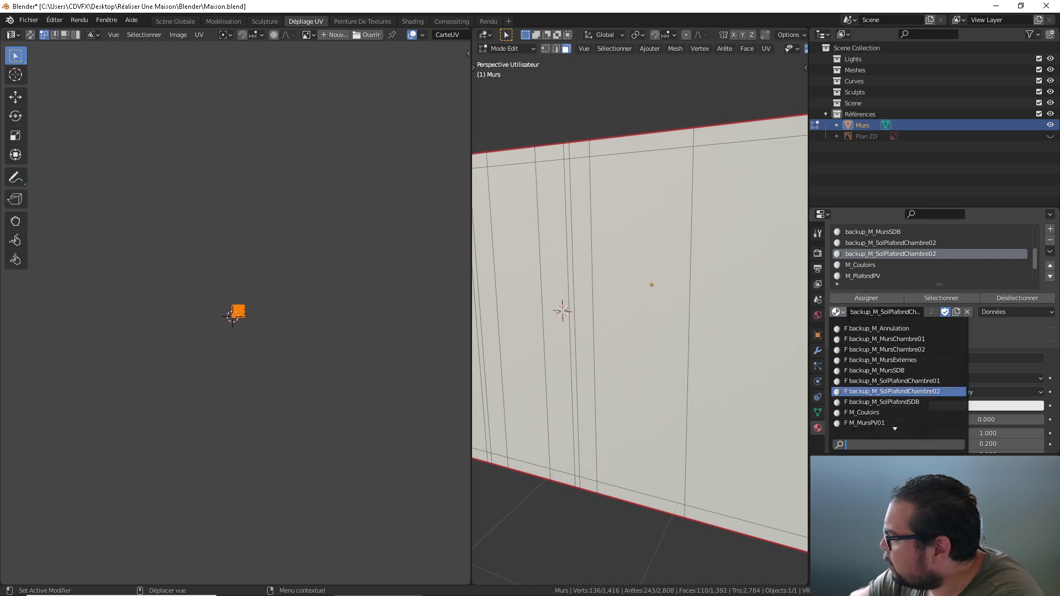
{"action": "left_click", "coordinate": [917, 350]}
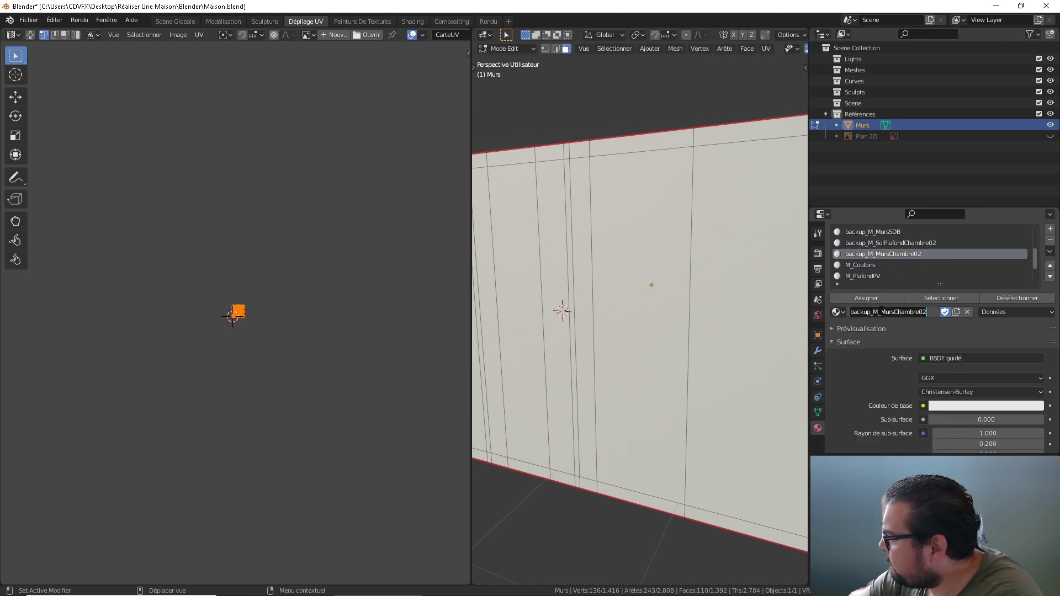
Rename the eighth slot's material as M_MursChambre02
{"action": "left_click", "coordinate": [872, 313]}
{"action": "key", "text": "BackSpace"}
{"action": "key", "text": "BackSpace"}
{"action": "key", "text": "BackSpace"}
{"action": "key", "text": "BackSpace"}
{"action": "key", "text": "BackSpace"}
{"action": "key", "text": "BackSpace"}
{"action": "key", "text": "BackSpace"}
{"action": "key", "text": "Return"}
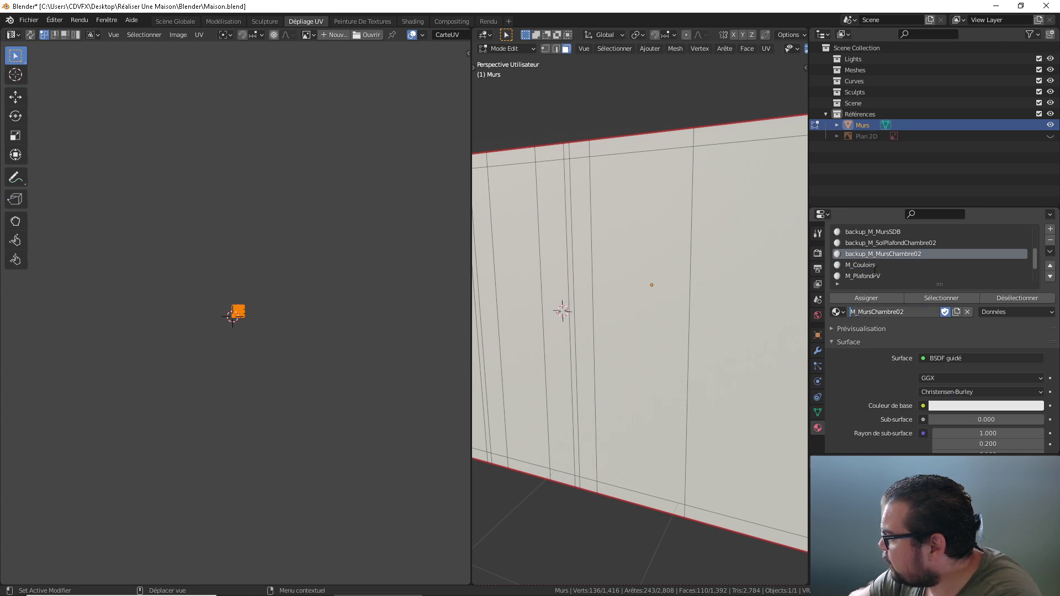
Rename the seventh slot's material as M_SolPlafondChambre02
{"action": "left_click", "coordinate": [874, 244]}
{"action": "left_click", "coordinate": [884, 312]}
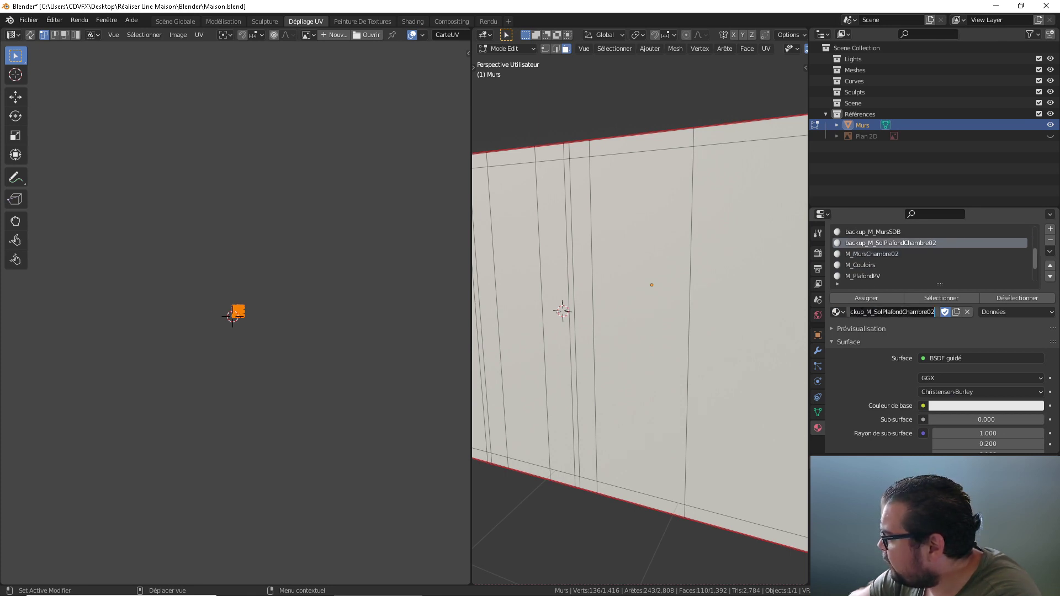
{"action": "left_click_drag", "start_coordinate": [869, 315], "coordinate": [834, 318]}
{"action": "key", "text": "BackSpace"}
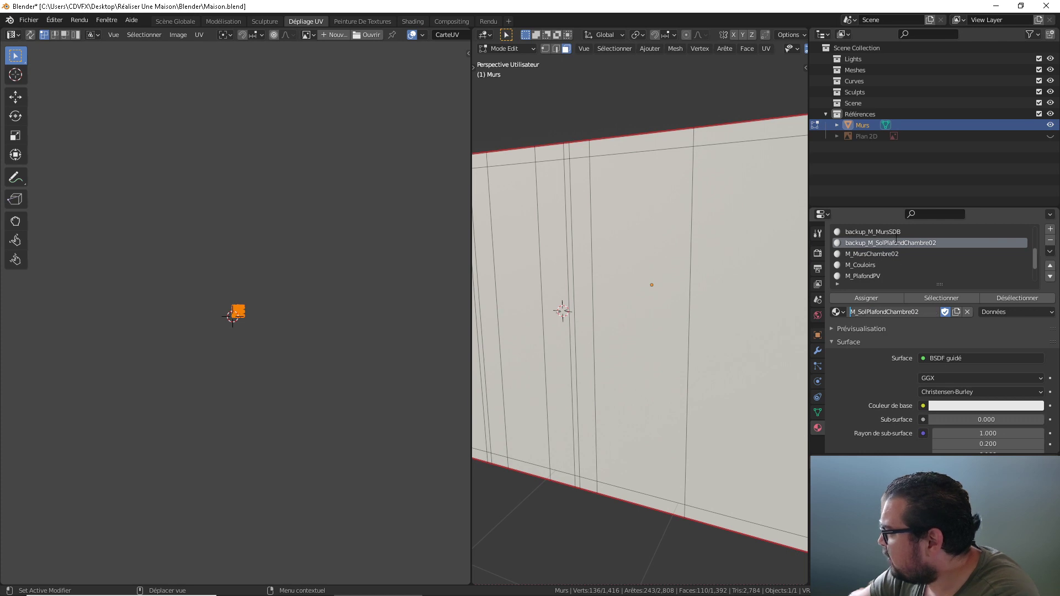
{"action": "key", "text": "Return"}
Rename the backup_M_MursSDB material as M_MursSDB
{"action": "left_click", "coordinate": [893, 233]}
{"action": "left_click", "coordinate": [871, 310]}
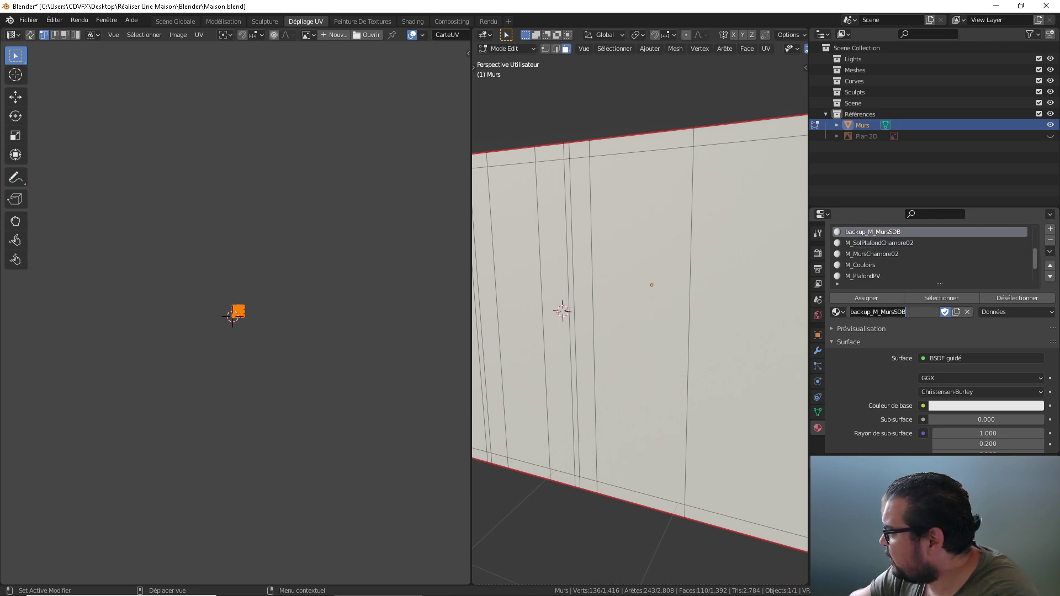
{"action": "left_click_drag", "start_coordinate": [878, 314], "coordinate": [840, 318]}
{"action": "key", "text": "BackSpace"}
{"action": "key", "text": "Return"}
Rename the backup_M_SolPlafondSDB material as M_SolPlafondSDB
{"action": "scroll", "coordinate": [870, 256], "scroll_direction": "up", "scroll_amount": 2}
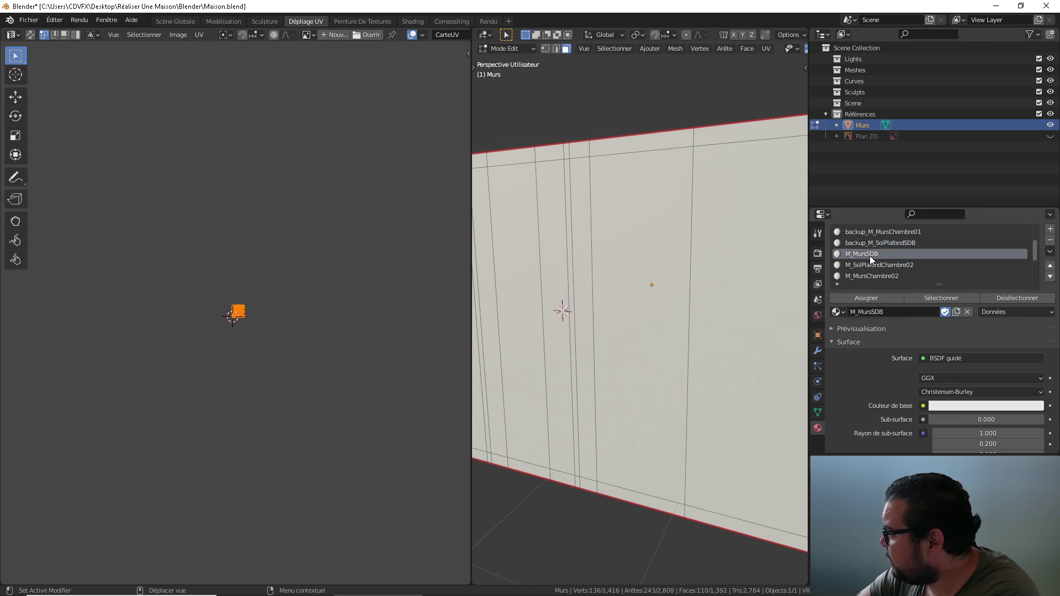
{"action": "left_click", "coordinate": [878, 245]}
{"action": "left_click", "coordinate": [881, 314]}
{"action": "left_click", "coordinate": [874, 312]}
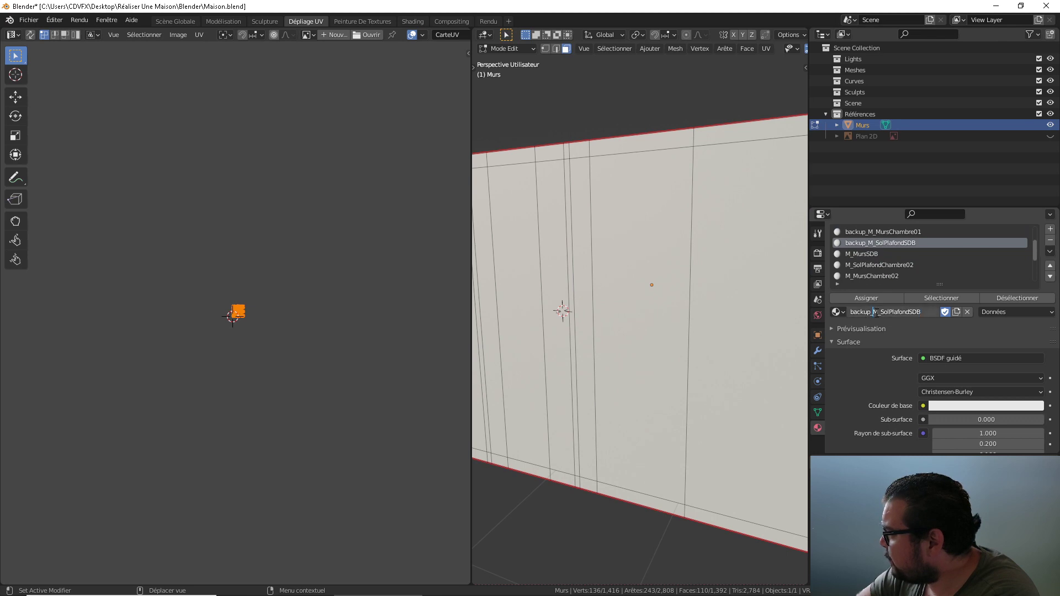
{"action": "key", "text": "BackSpace"}
{"action": "key", "text": "Return"}
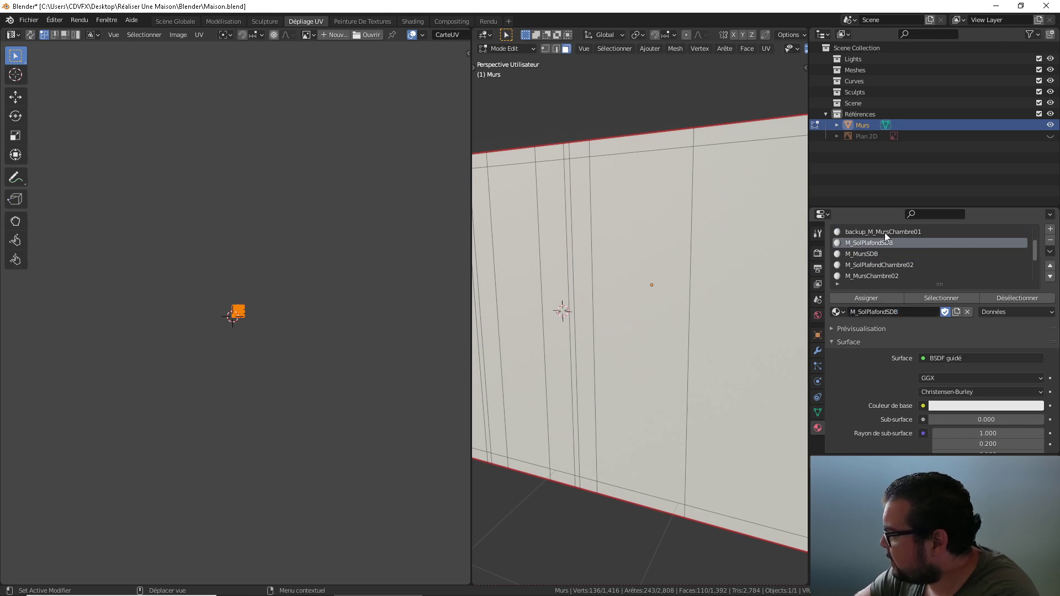
Rename the backup_M_MursChambre01 material as M_MursChambre01
{"action": "left_click", "coordinate": [885, 233]}
{"action": "left_click", "coordinate": [874, 314]}
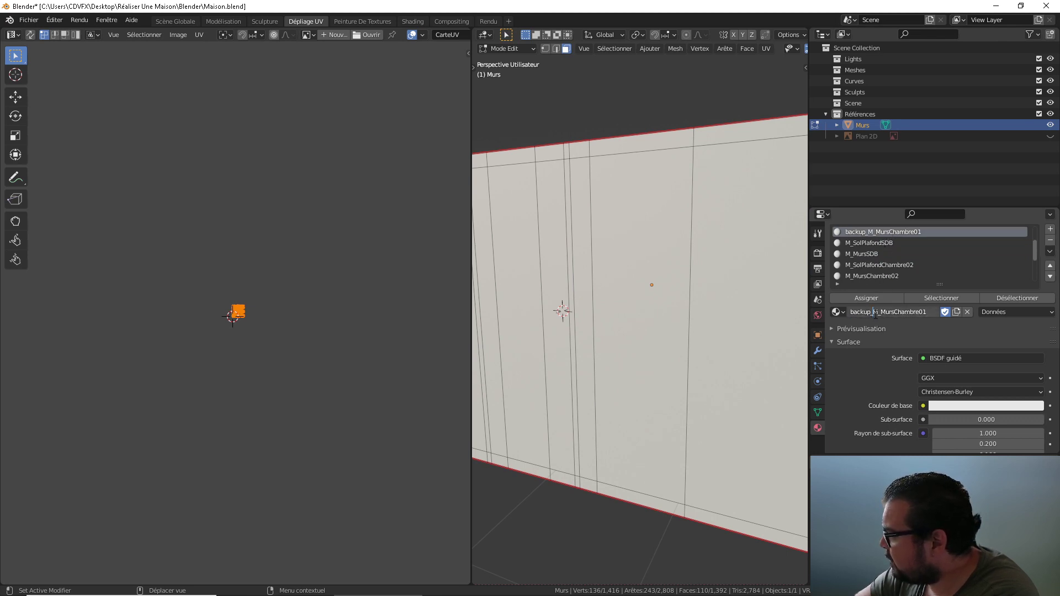
{"action": "key", "text": "BackSpace"}
{"action": "key", "text": "Return"}
Rename the backup_M_SolPlafondChambre01 material as M_SolPlafondChambre01
{"action": "scroll", "coordinate": [878, 255], "scroll_direction": "up", "scroll_amount": 1}
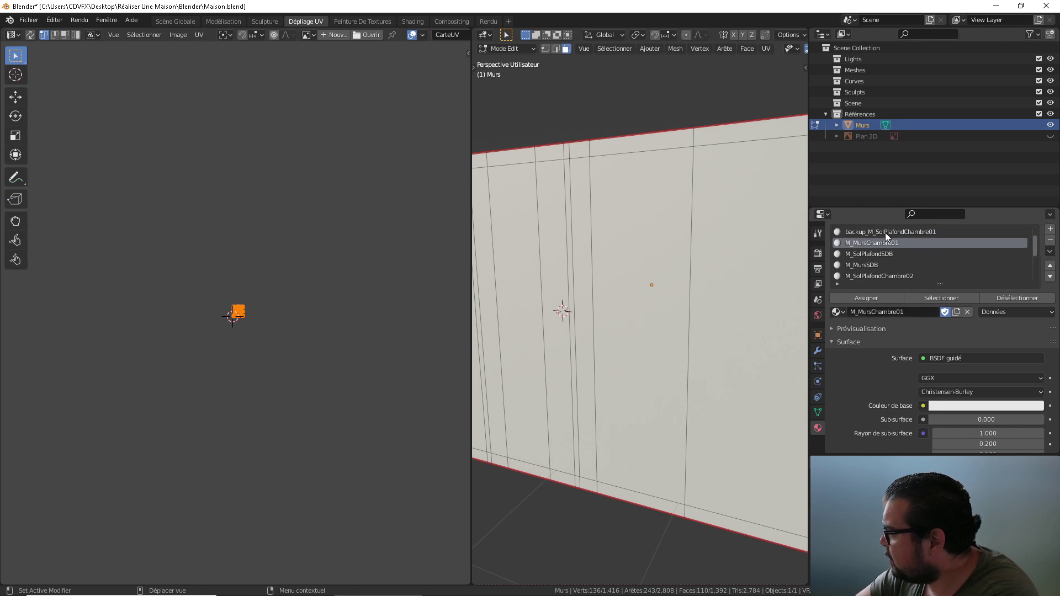
{"action": "left_click", "coordinate": [885, 233]}
{"action": "left_click", "coordinate": [869, 311]}
{"action": "key", "text": "Home"}
{"action": "key", "text": "Delete"}
{"action": "key", "text": "Delete"}
{"action": "key", "text": "Delete"}
{"action": "key", "text": "Delete"}
{"action": "key", "text": "Delete"}
{"action": "key", "text": "Delete"}
{"action": "key", "text": "Delete"}
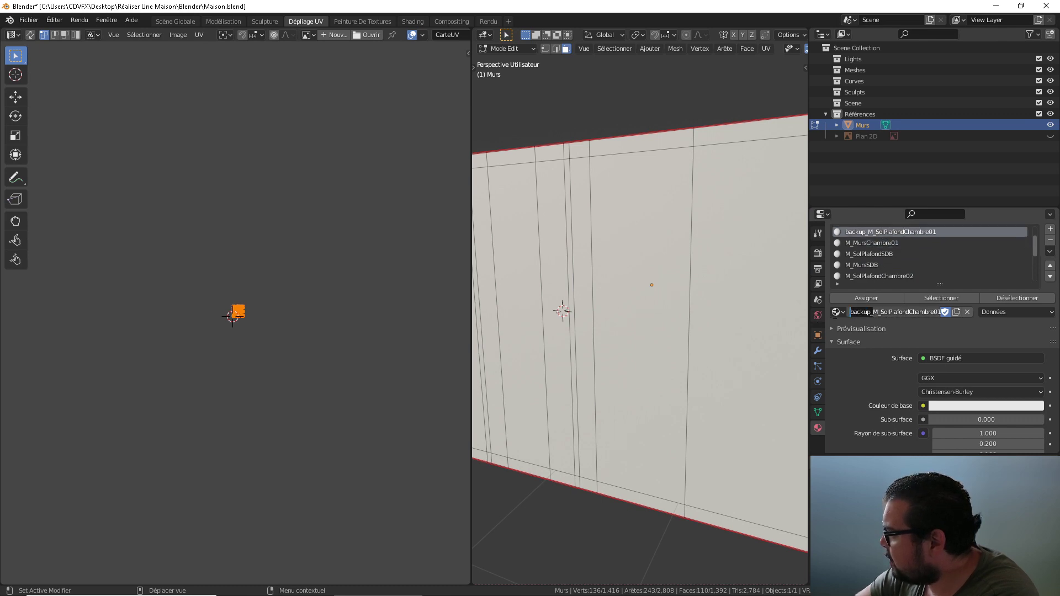
{"action": "key", "text": "Return"}
Rename the backup_M_MursExternes material as M_MursExternes
{"action": "scroll", "coordinate": [886, 260], "scroll_direction": "up", "scroll_amount": 2}
{"action": "left_click", "coordinate": [887, 243]}
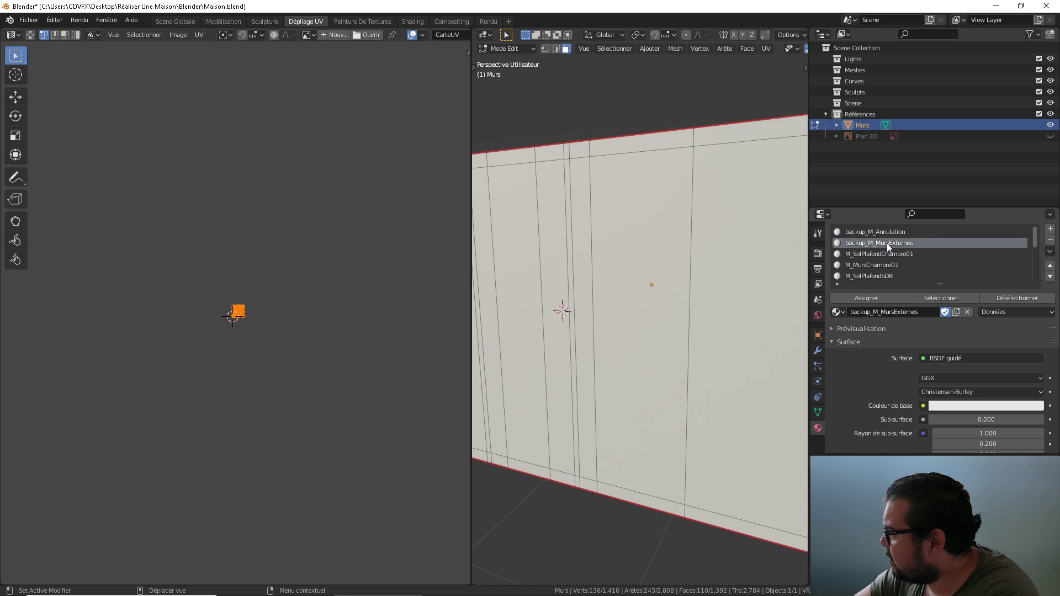
{"action": "left_click", "coordinate": [861, 312]}
{"action": "key", "text": "Home"}
{"action": "key", "text": "Delete"}
{"action": "key", "text": "Delete"}
{"action": "key", "text": "Delete"}
{"action": "key", "text": "Delete"}
{"action": "key", "text": "Delete"}
{"action": "key", "text": "Delete"}
{"action": "key", "text": "Delete"}
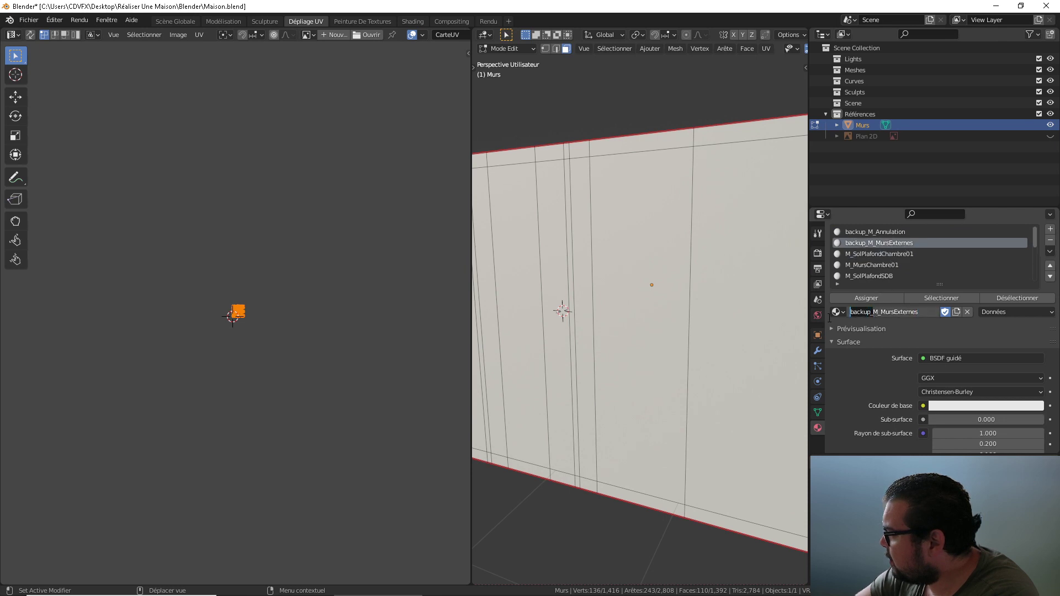
{"action": "key", "text": "Return"}
Rename the first slot's backup_M_Annulation material as M_Annulation
{"action": "left_click", "coordinate": [880, 230]}
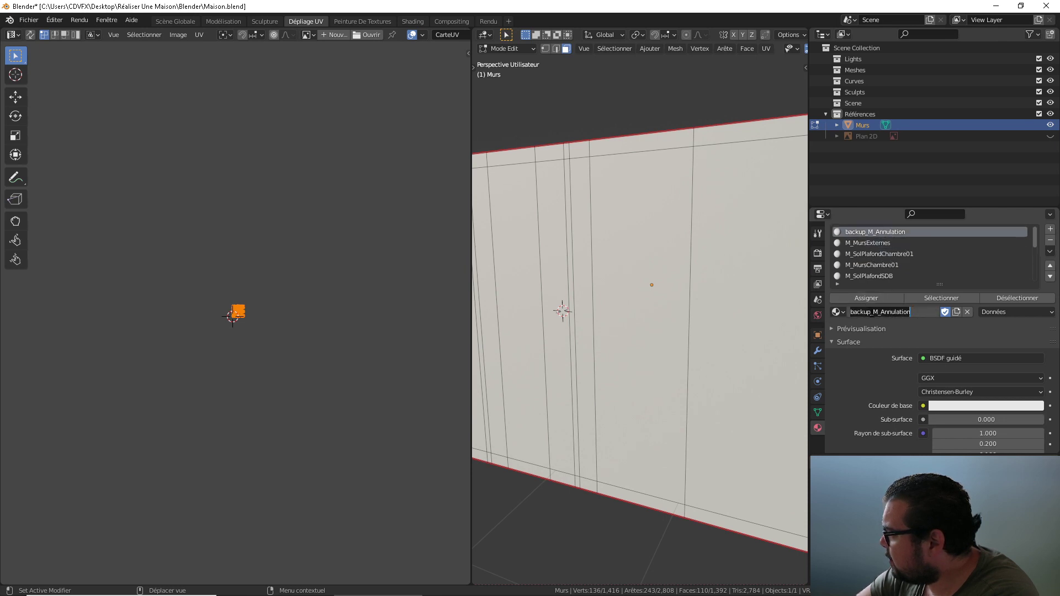
{"action": "left_click", "coordinate": [874, 313]}
{"action": "key", "text": "Home"}
{"action": "key", "text": "Delete"}
{"action": "key", "text": "Delete"}
{"action": "key", "text": "Delete"}
{"action": "key", "text": "Delete"}
{"action": "key", "text": "Delete"}
{"action": "key", "text": "Delete"}
{"action": "key", "text": "Delete"}
{"action": "key", "text": "Return"}
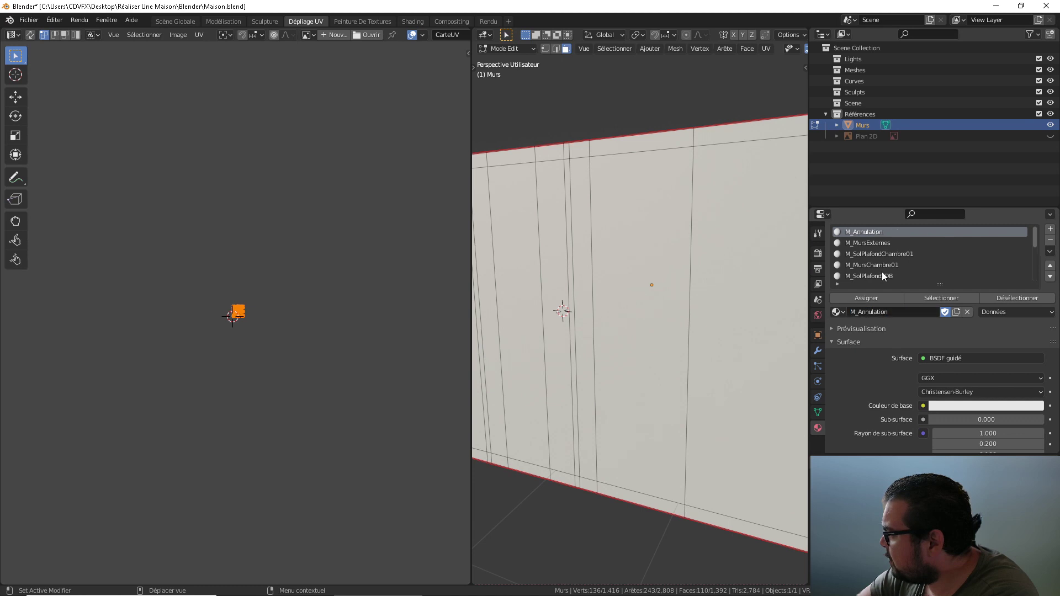
Leave mesh editing of the Murs object and return to Object Mode with the whole house in view
{"action": "middle_click_drag", "start_coordinate": [746, 324], "coordinate": [694, 328]}
{"action": "key", "text": "Tab"}
{"action": "scroll", "coordinate": [694, 327], "scroll_direction": "up", "scroll_amount": 2}
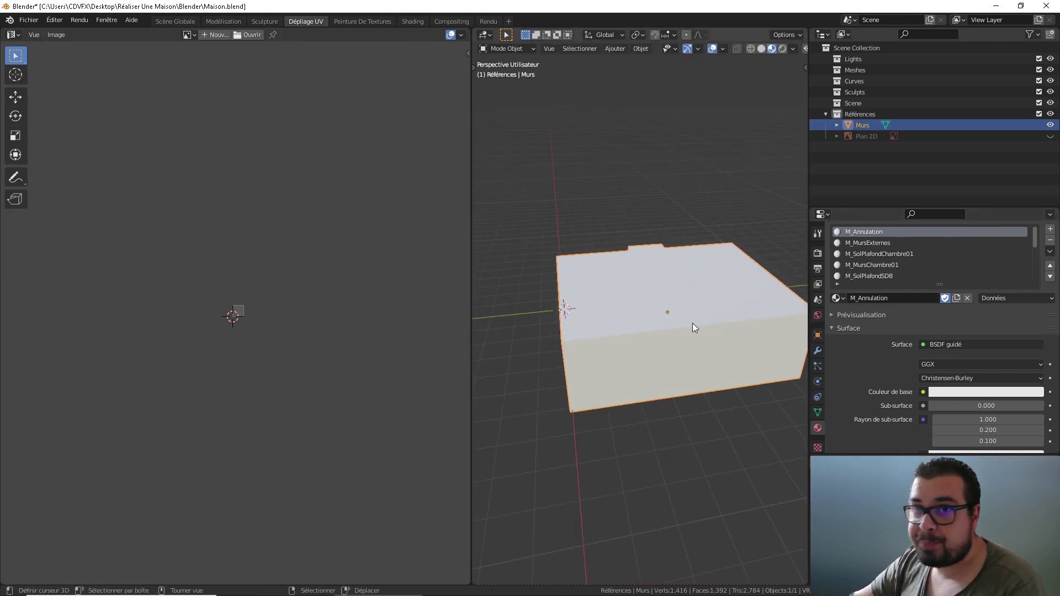